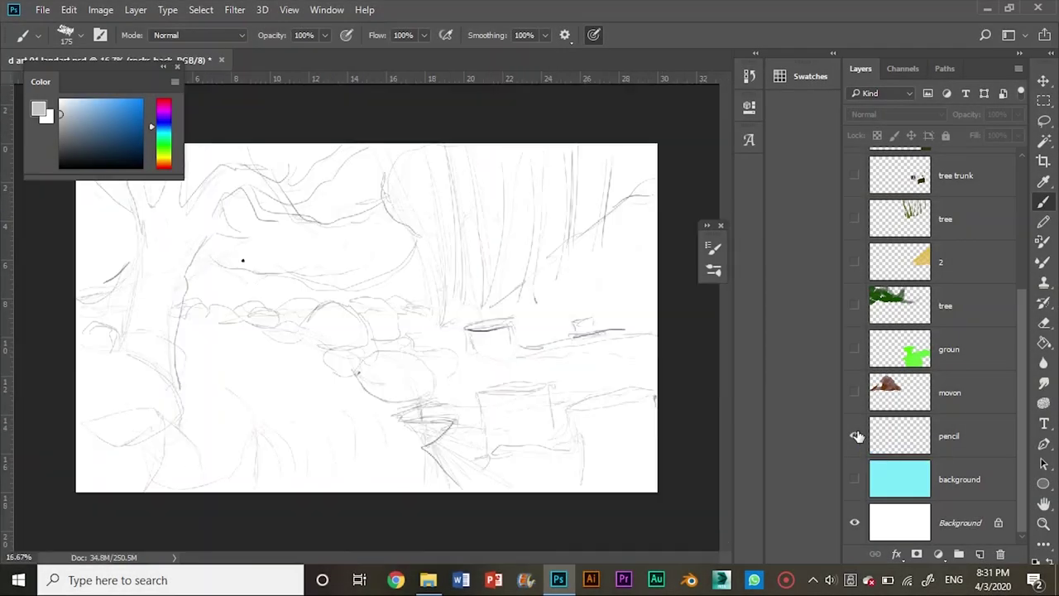
Turn on visibility for the background, moon, ground, tree and trunk colour layers
drag(856, 480, 855, 168)
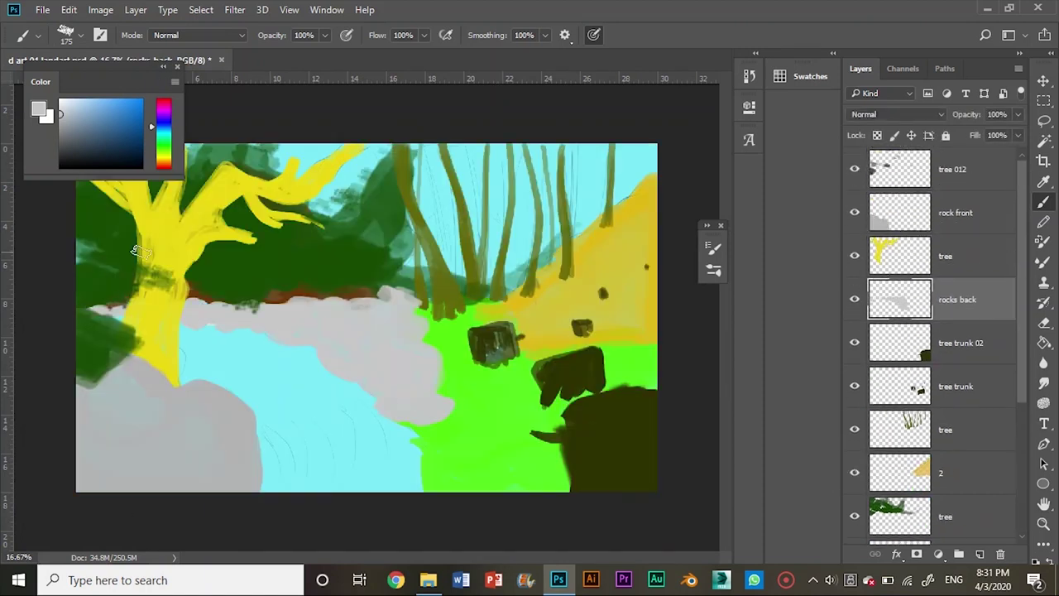
Load the tree's outline as a selection, zoom in, and pick yellow with a 1400 px brush
ctrl+click(877, 248)
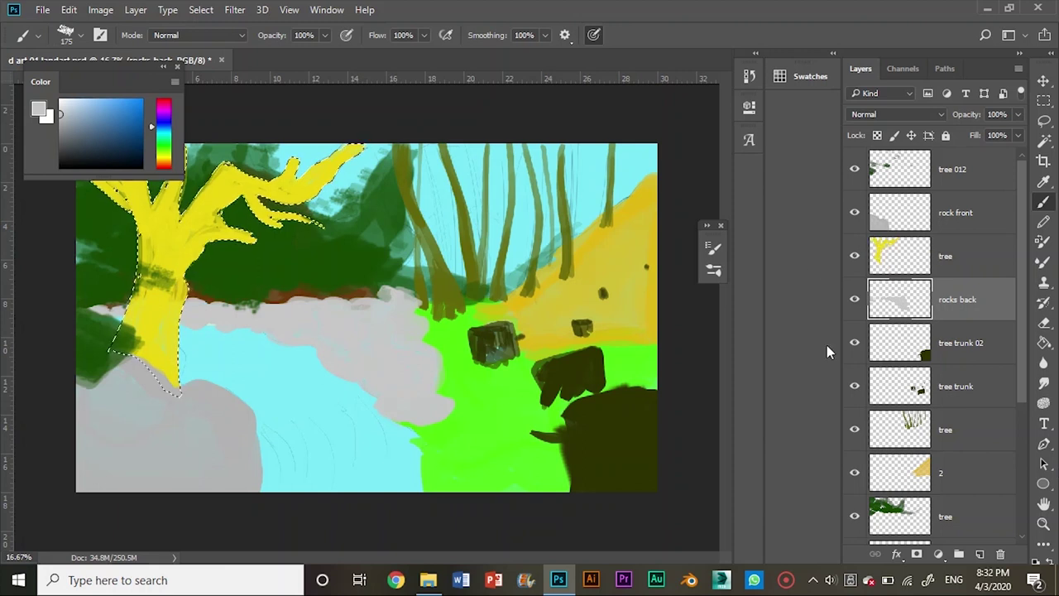
key(ctrl+plus)
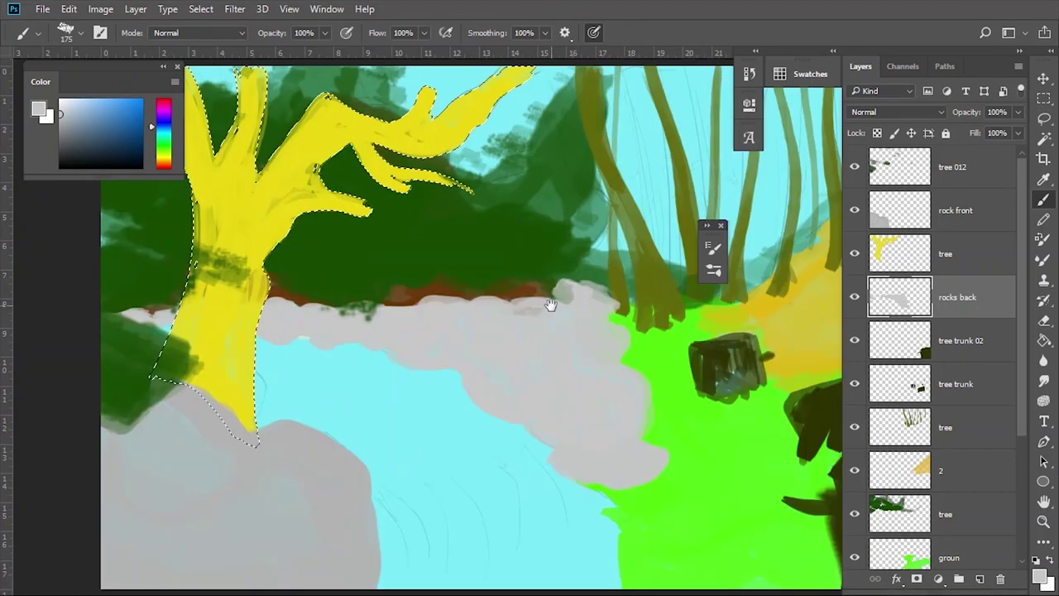
drag(546, 314, 599, 375)
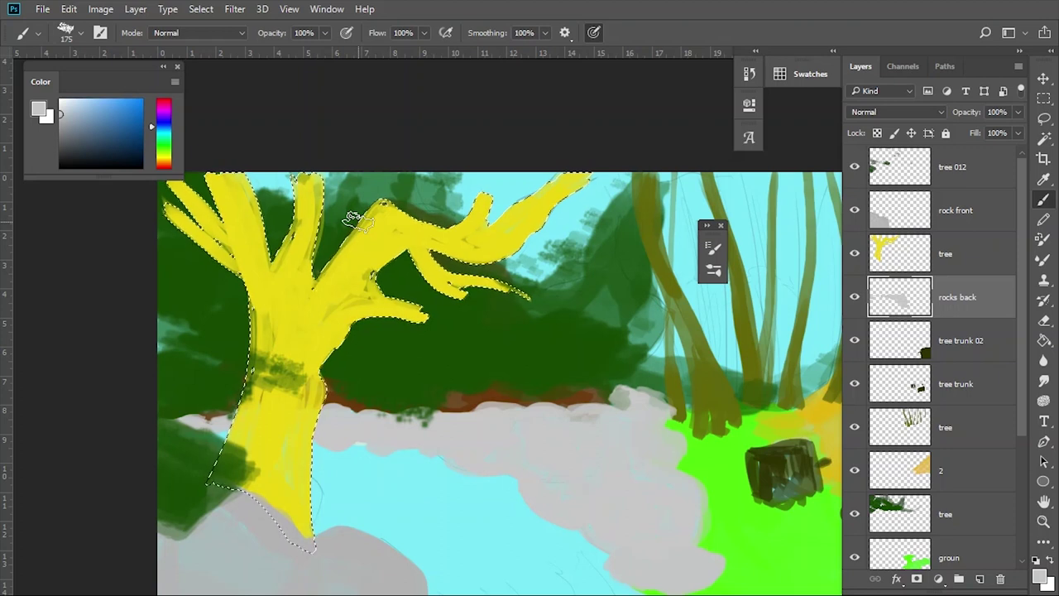
click(173, 151)
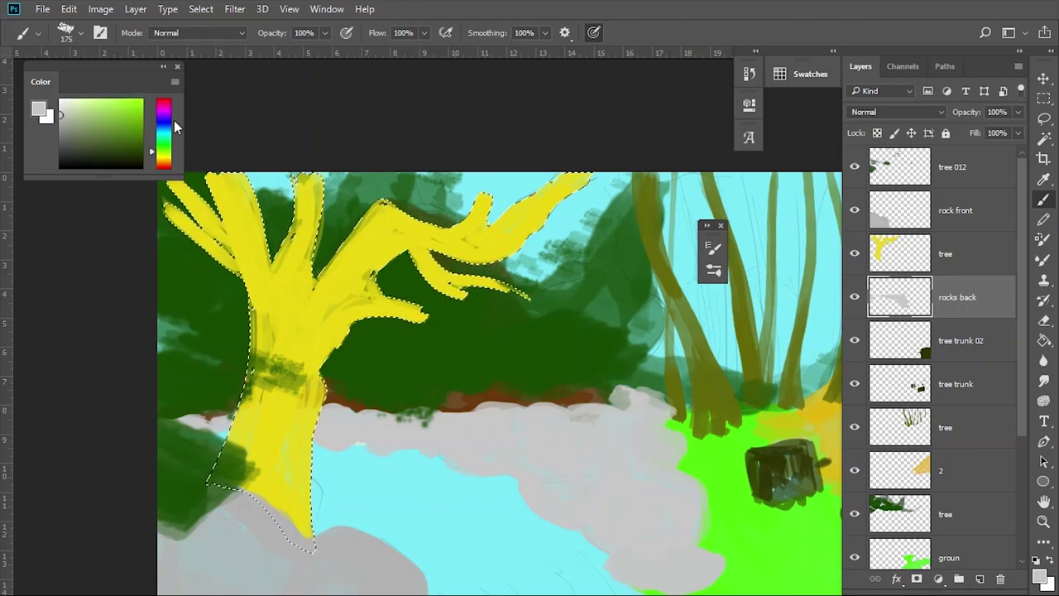
mouse_move(184, 134)
mouse_down()
mouse_move(374, 134)
mouse_move(353, 158)
mouse_up()
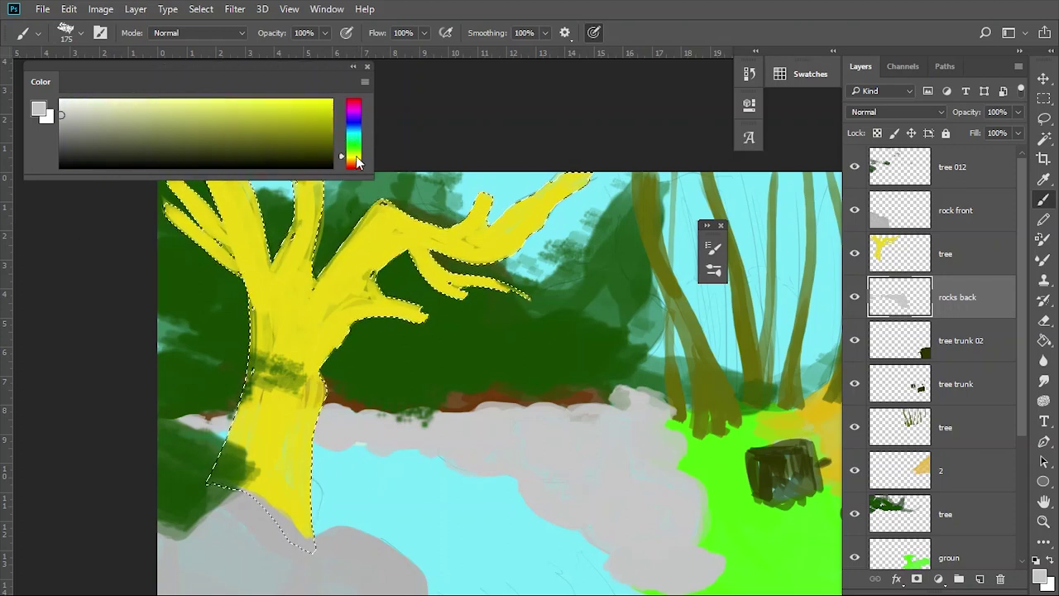
click(329, 106)
key(bracketright)
key(bracketright)
key(bracketright)
key(bracketright)
key(bracketright)
key(bracketright)
key(bracketright)
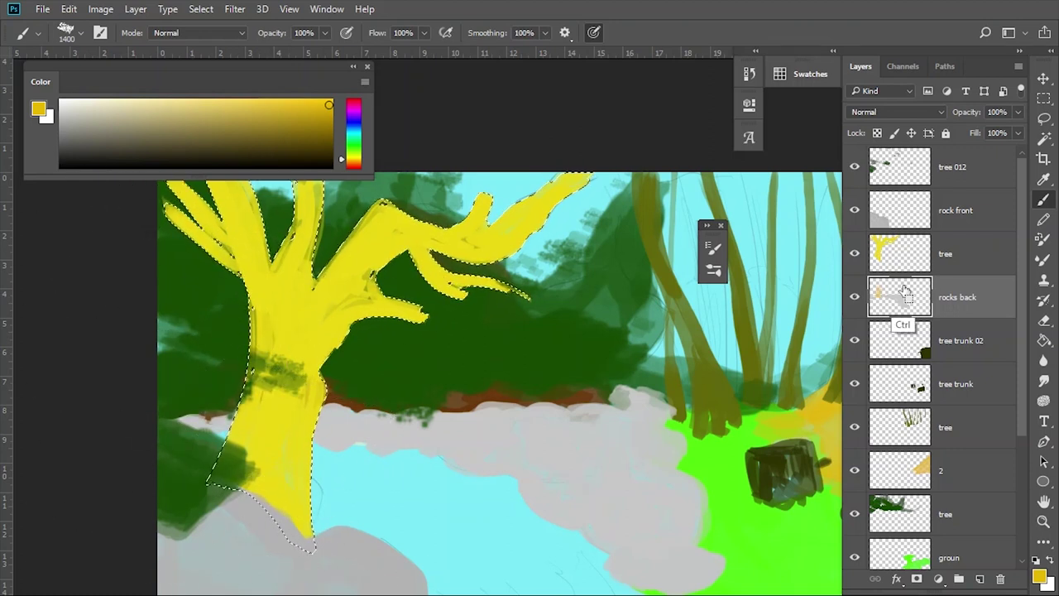
click(907, 253)
Repaint the tree deeper golden yellow and add golden-brown streaks on the trunk and upper branch
drag(278, 447, 463, 232)
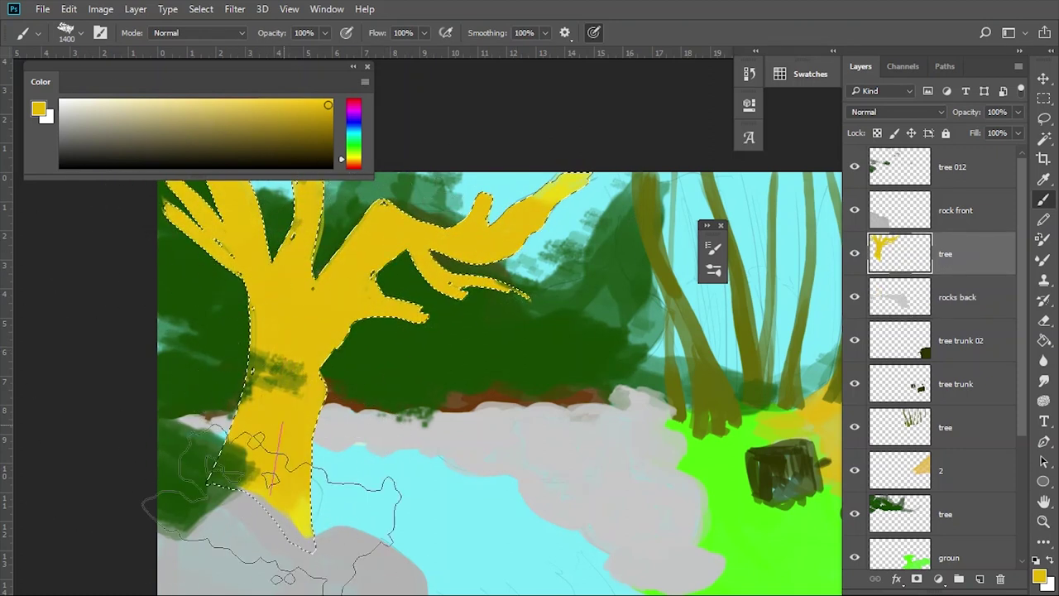
click(324, 140)
key(bracketleft)
key(bracketleft)
key(bracketleft)
mouse_move(265, 277)
mouse_down()
mouse_move(285, 340)
mouse_move(253, 460)
mouse_up()
drag(256, 373, 269, 501)
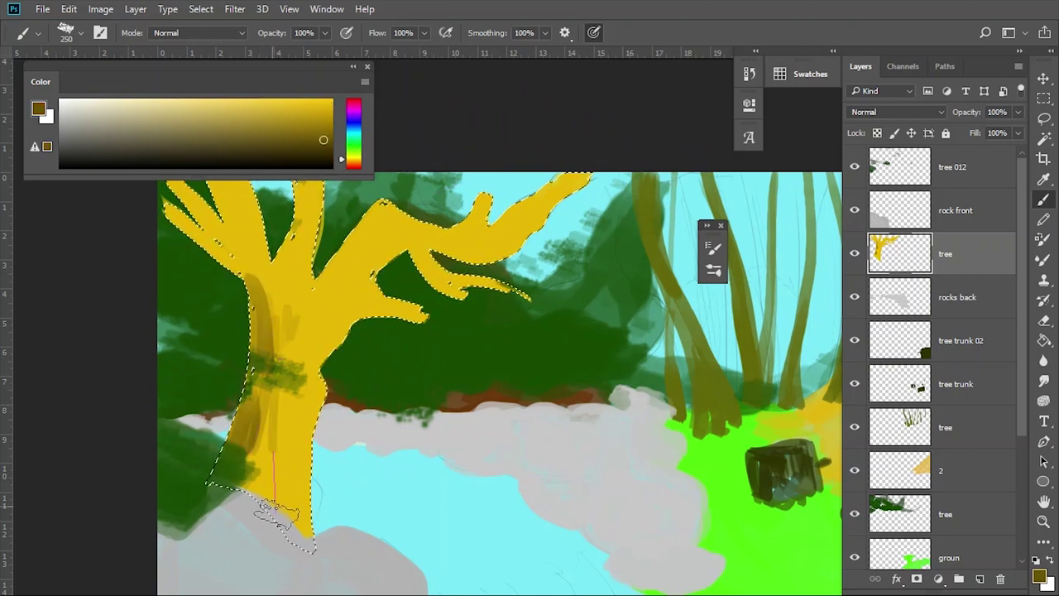
drag(281, 385, 290, 501)
drag(331, 281, 385, 211)
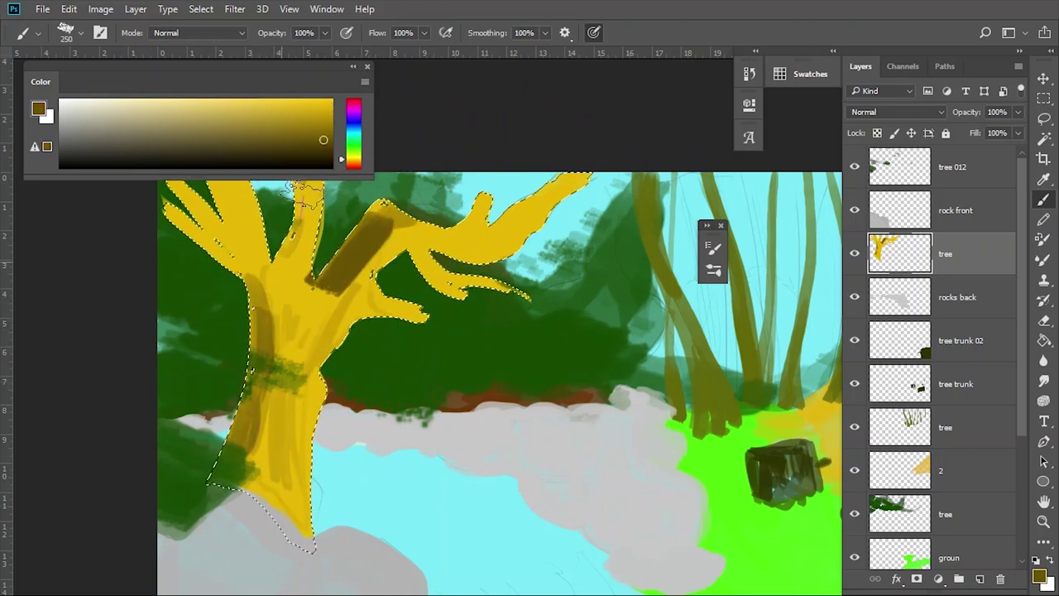
drag(336, 286, 369, 375)
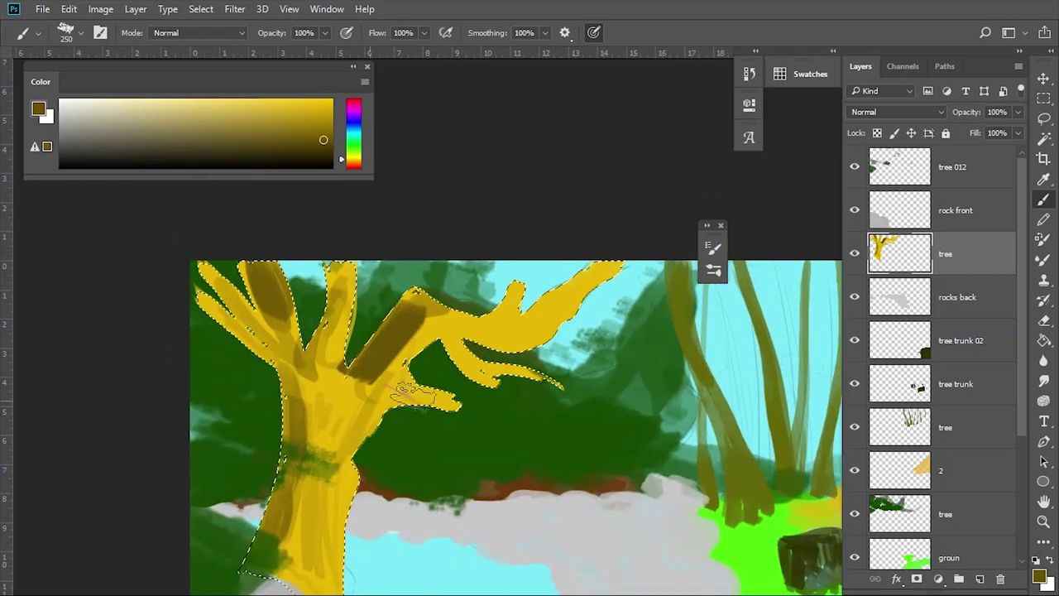
Switch to a soft round brush and paint the trunk a darker orange-brown
key(F5)
click(542, 182)
drag(576, 290, 604, 289)
click(714, 247)
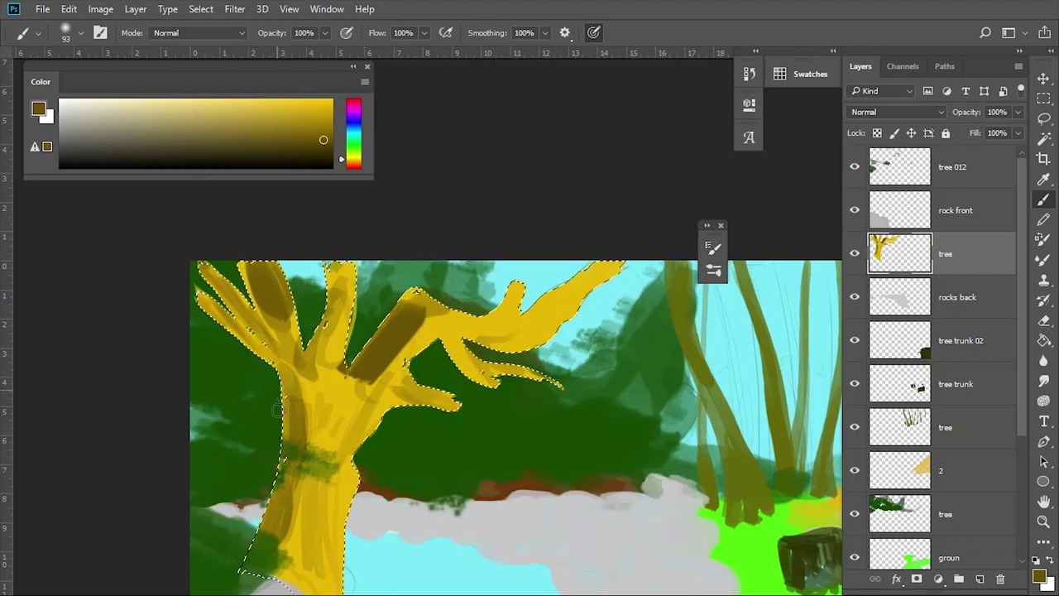
scroll(350, 559, down, 2)
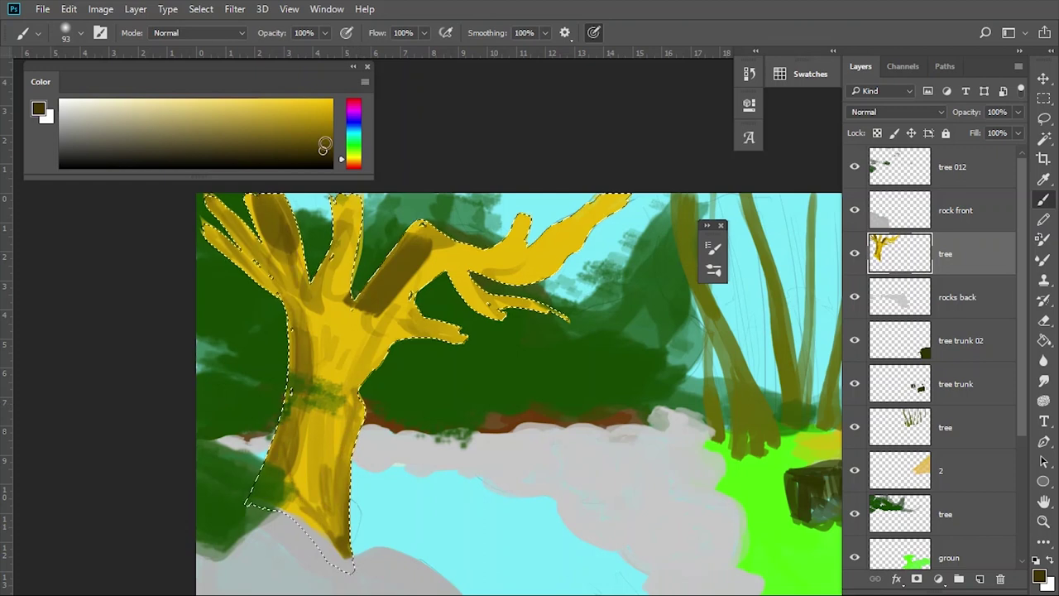
drag(331, 352, 338, 324)
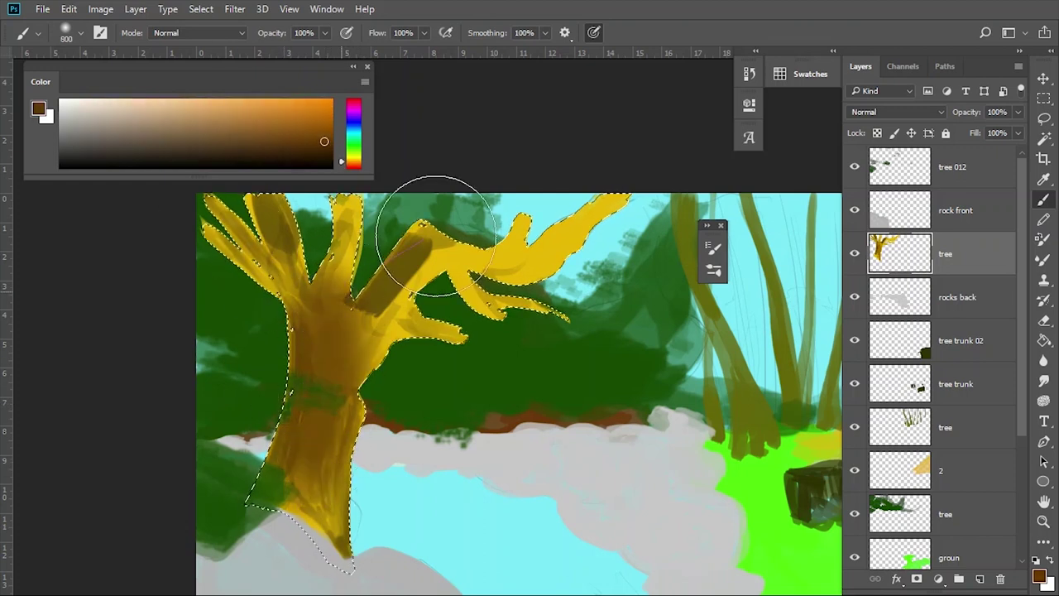
Repaint the tree bright orange, then add dark brown strokes on the trunk and lower trunk
click(329, 105)
mouse_move(329, 472)
mouse_down()
mouse_move(425, 354)
mouse_move(257, 216)
mouse_up()
click(324, 157)
mouse_move(318, 480)
mouse_down()
mouse_move(301, 363)
mouse_move(338, 366)
mouse_move(420, 337)
mouse_move(579, 248)
mouse_up()
click(307, 149)
drag(322, 365, 339, 563)
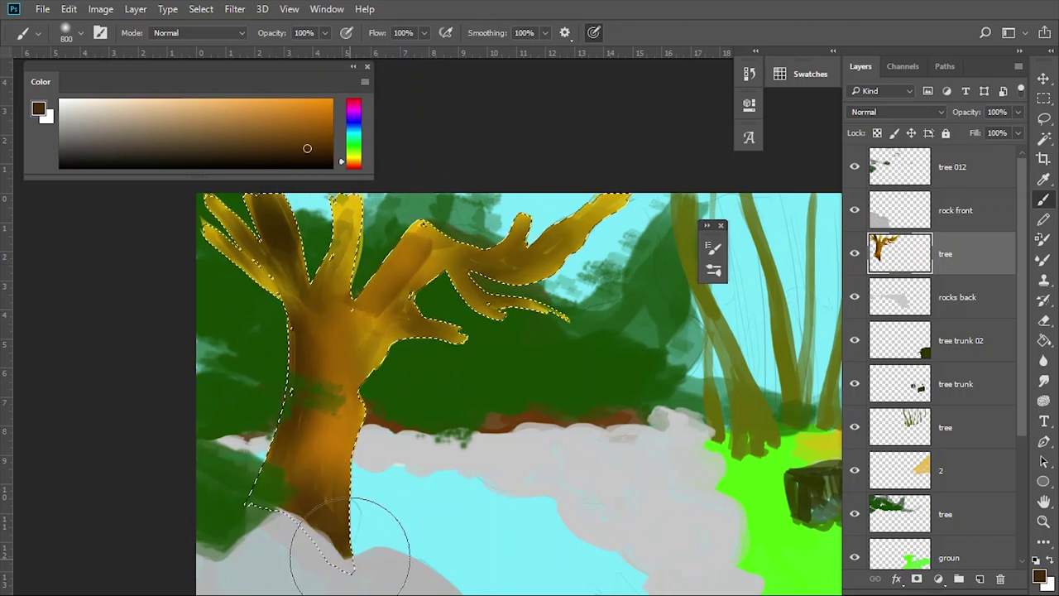
With a smaller brush, paint a lighter orange stroke down the trunk and pick dark olive
key(bracketleft)
key(bracketleft)
key(bracketleft)
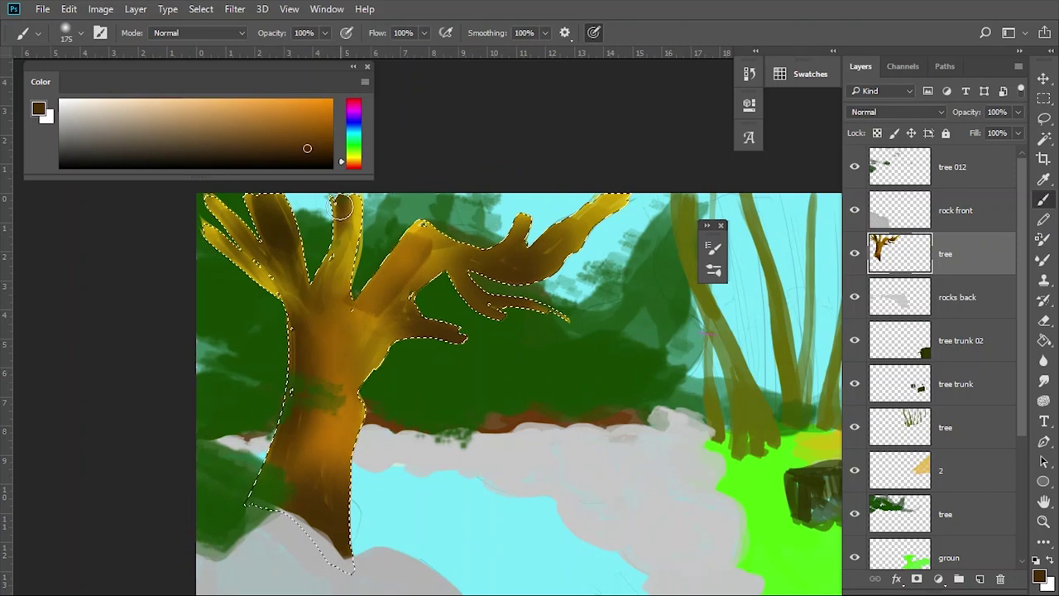
alt+click(296, 317)
drag(311, 323, 281, 460)
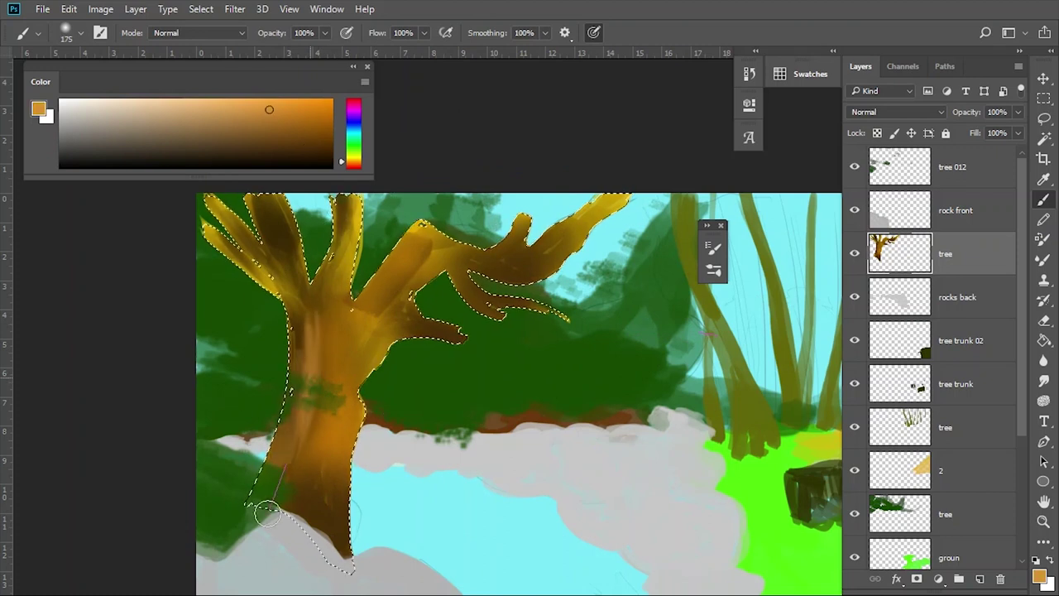
click(354, 155)
click(326, 139)
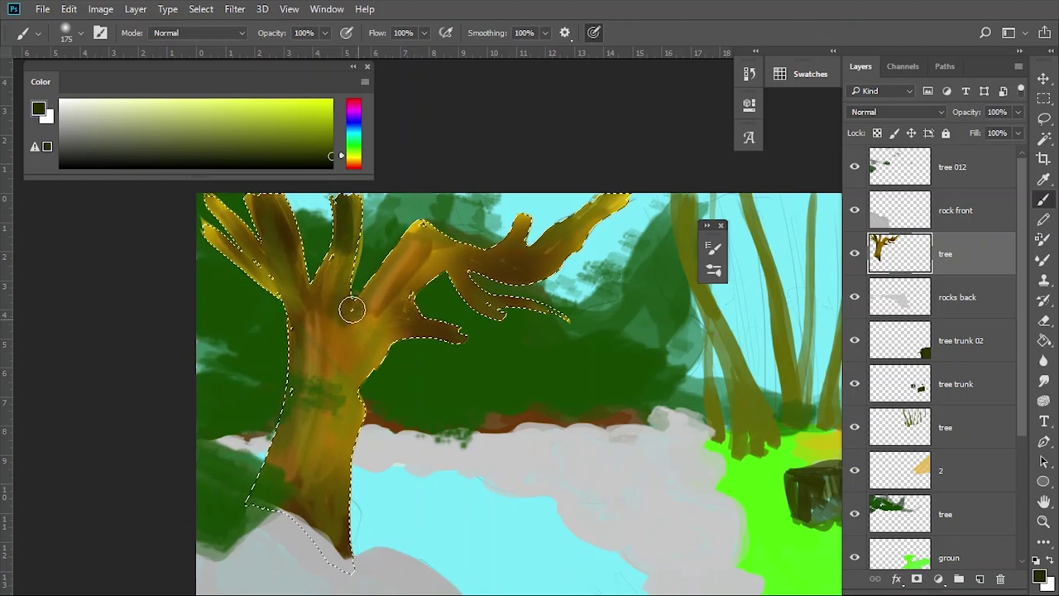
Add dark brown strokes at the fork and lower trunk, then black shadows at the fork and lower-left edge
drag(299, 350, 339, 442)
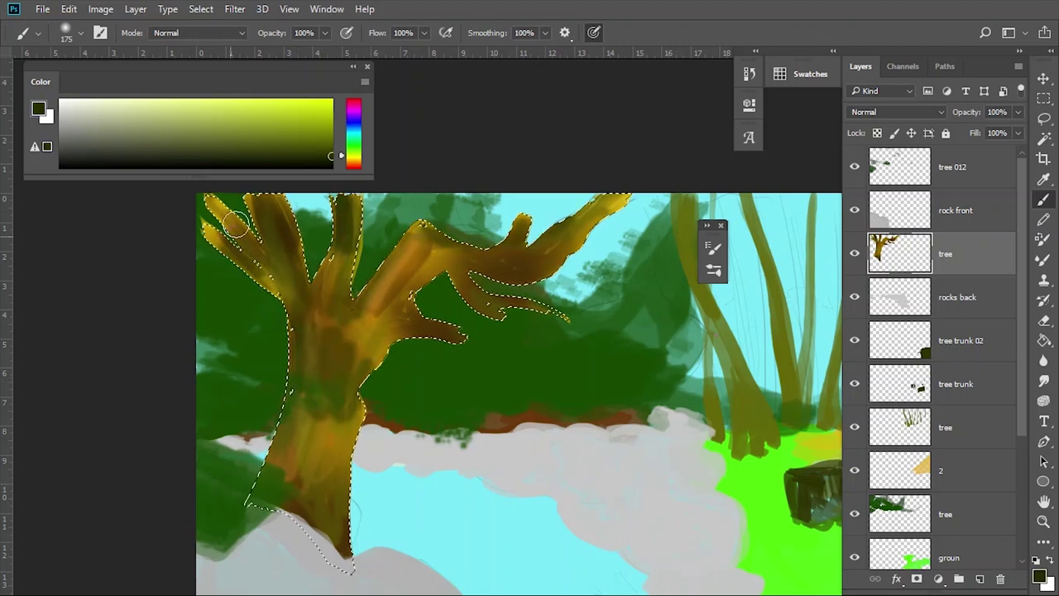
drag(356, 353, 589, 331)
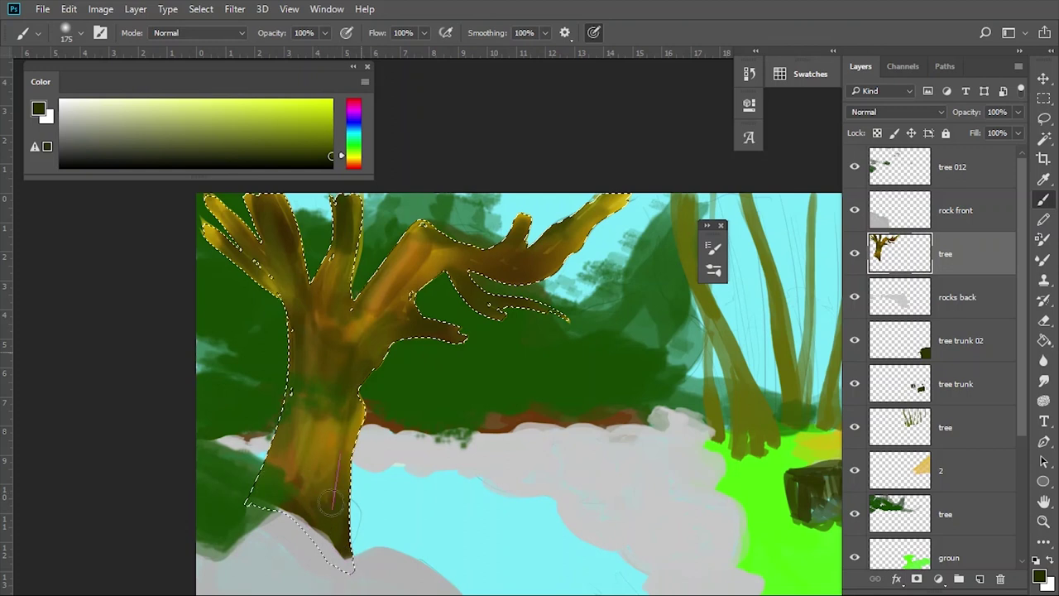
drag(331, 496, 308, 364)
drag(318, 148, 330, 166)
drag(344, 331, 339, 287)
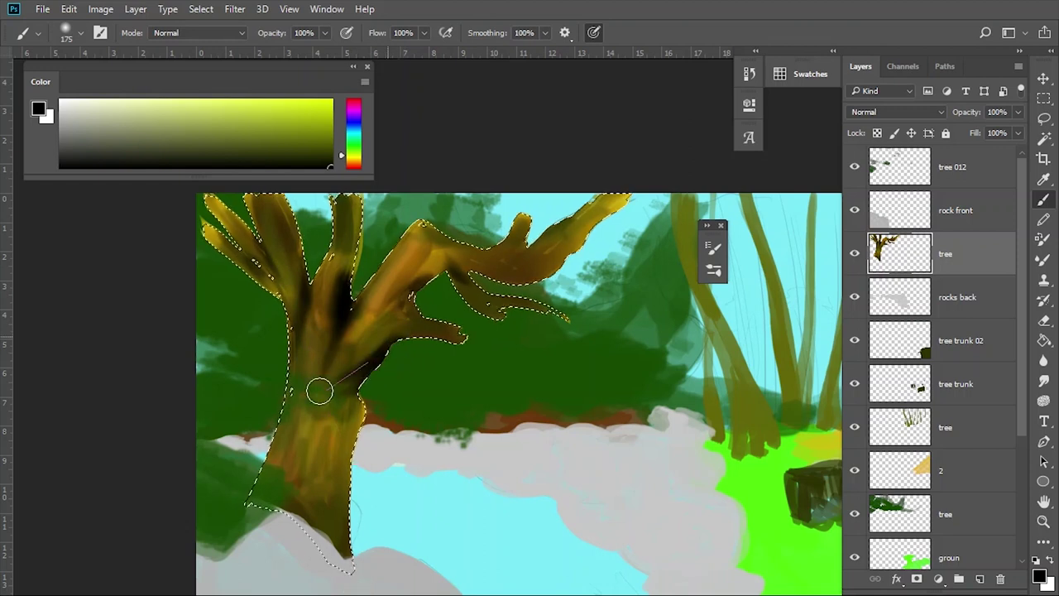
drag(276, 433, 289, 471)
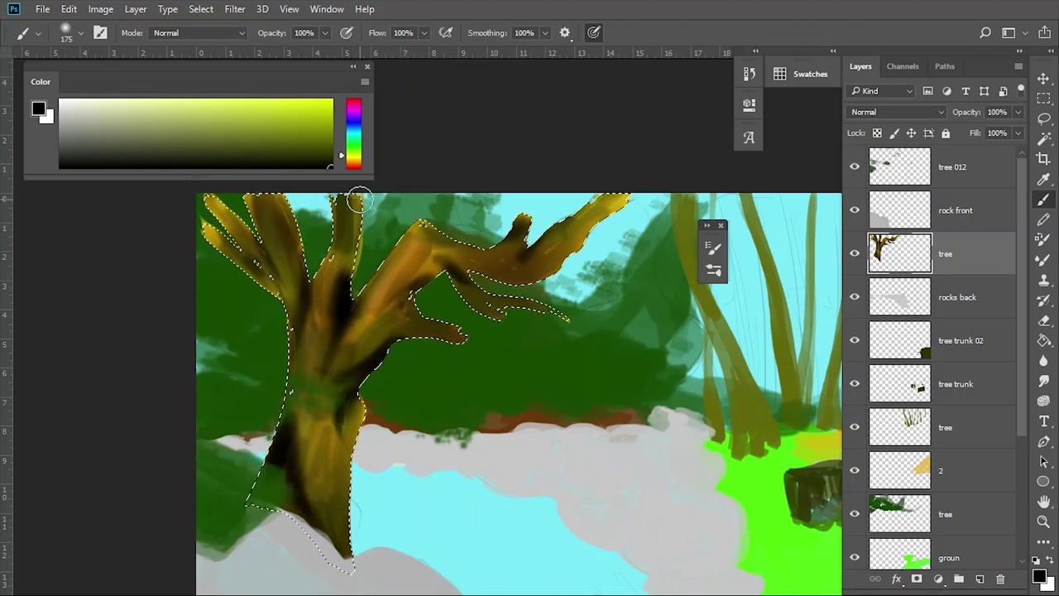
Add the lower branch's edge to the tree selection with the Lasso tool
key(l)
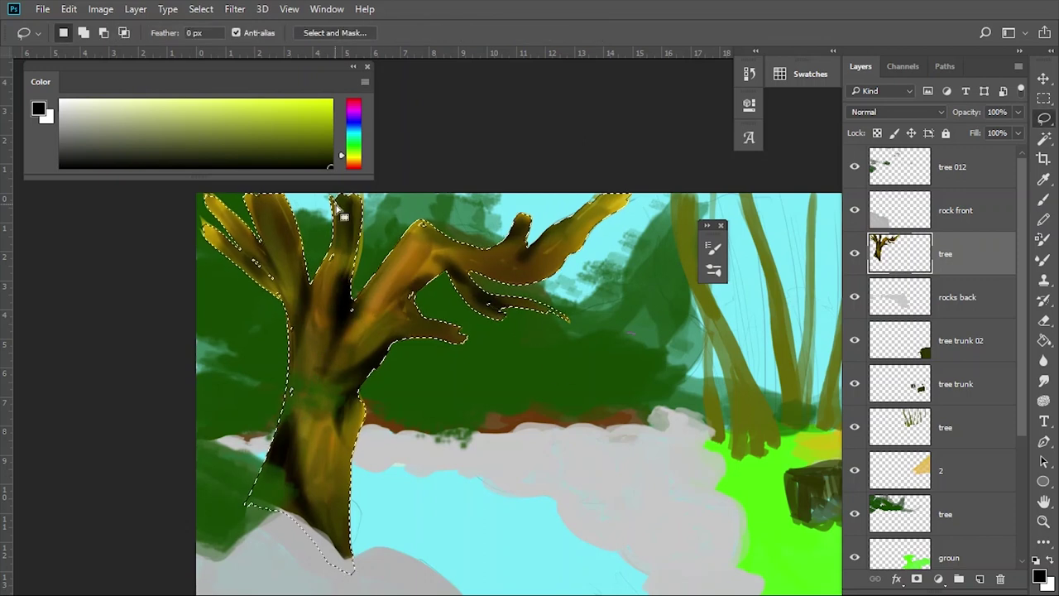
key(shift)
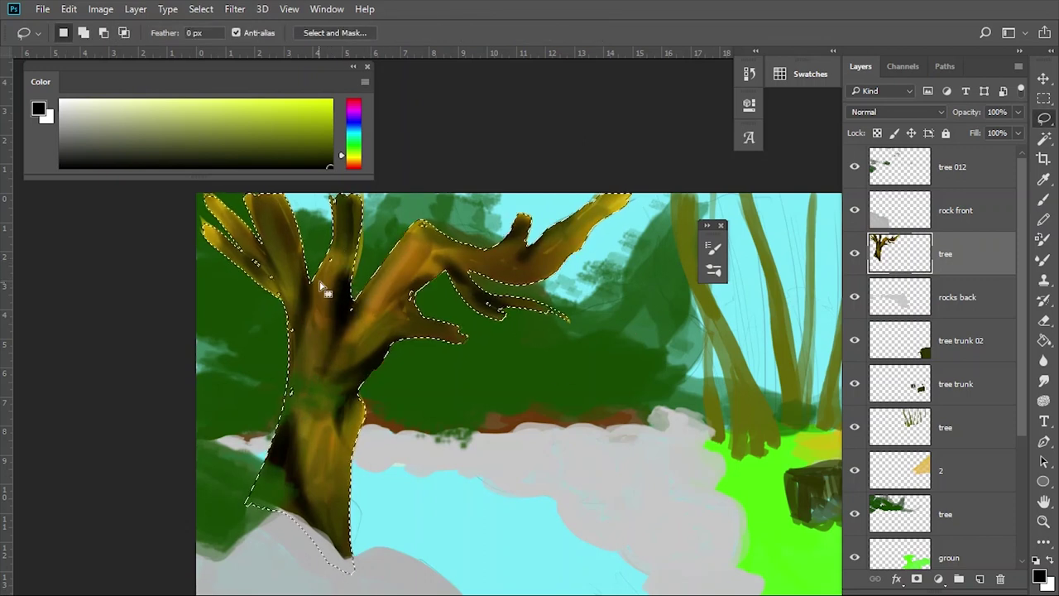
key(shift)
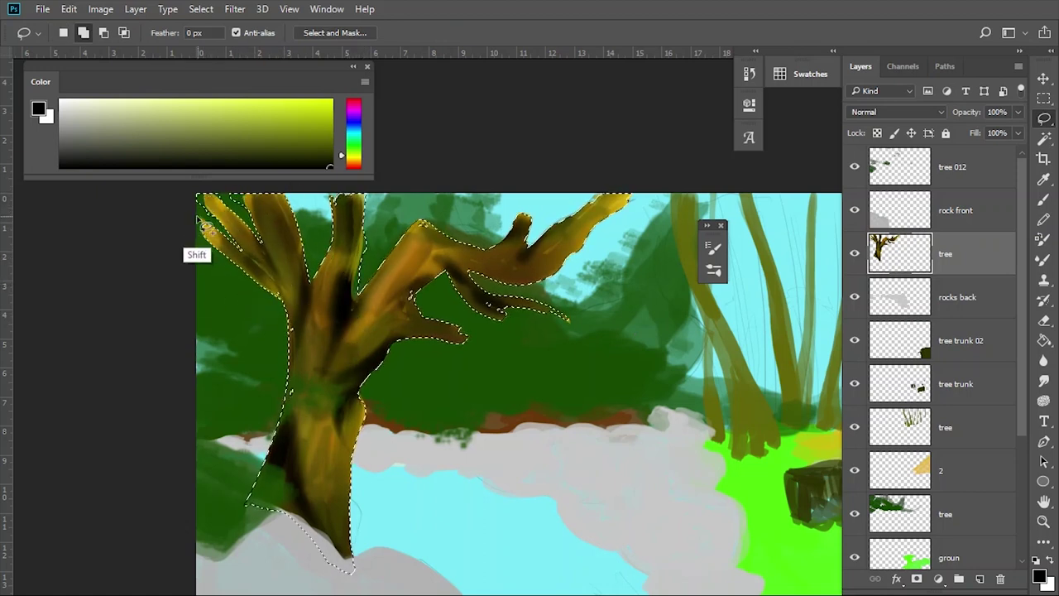
drag(410, 283, 470, 317)
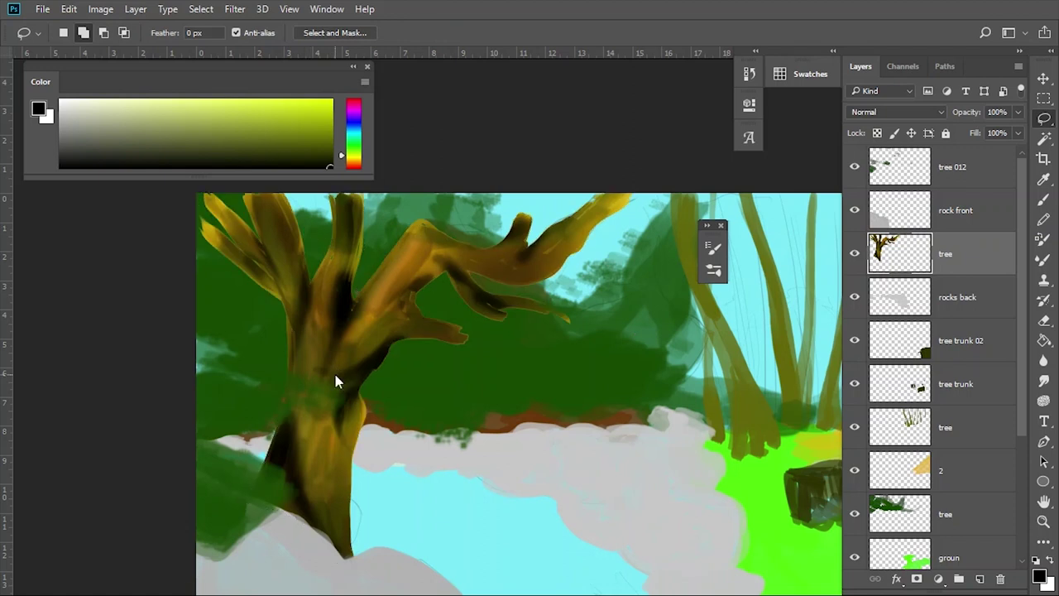
key(b)
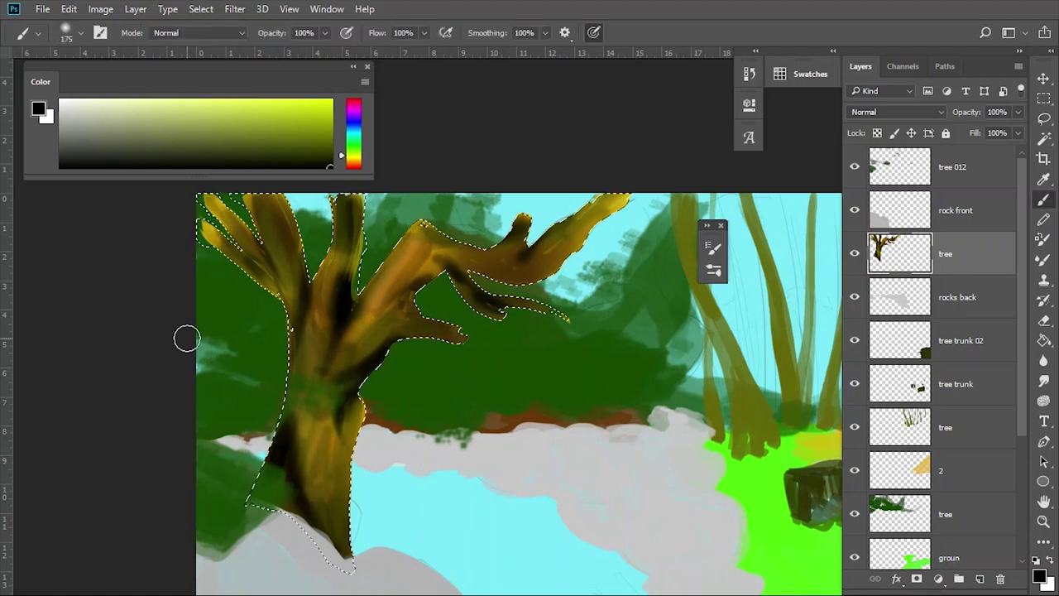
key(l)
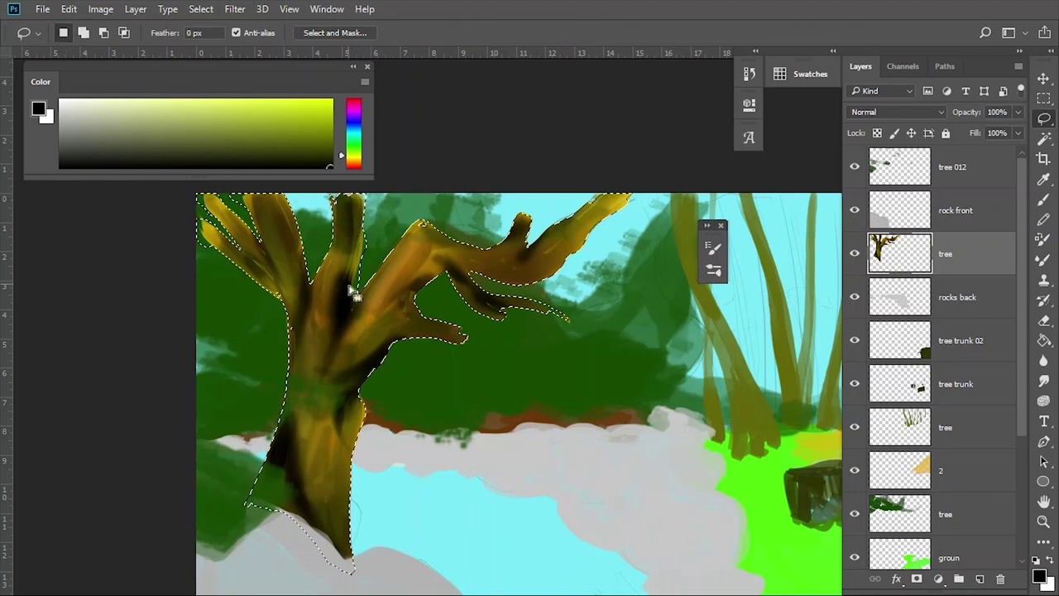
Save the painting
click(42, 8)
click(91, 163)
key(b)
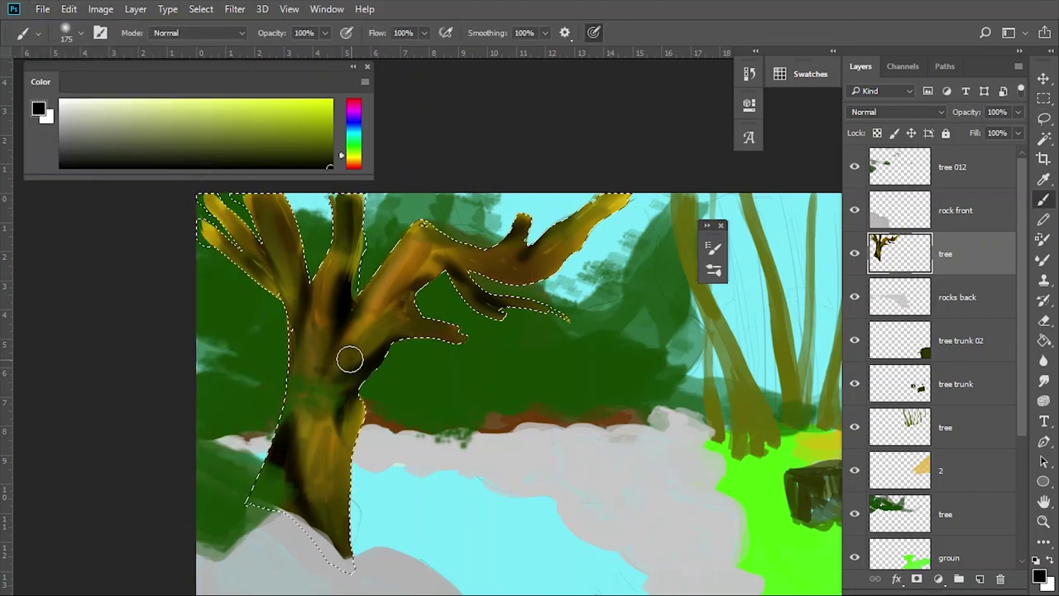
Paint dark shading at the fork and the upper-left branch, then deselect
drag(355, 194, 348, 279)
mouse_move(238, 225)
mouse_down()
mouse_move(211, 240)
mouse_move(245, 208)
mouse_up()
drag(421, 219, 434, 232)
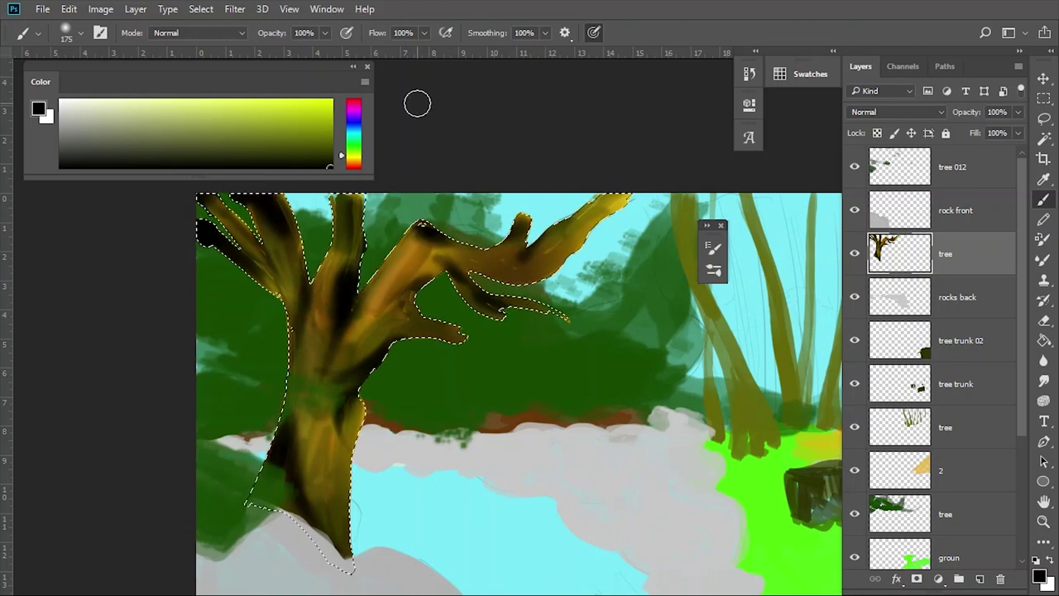
key(l)
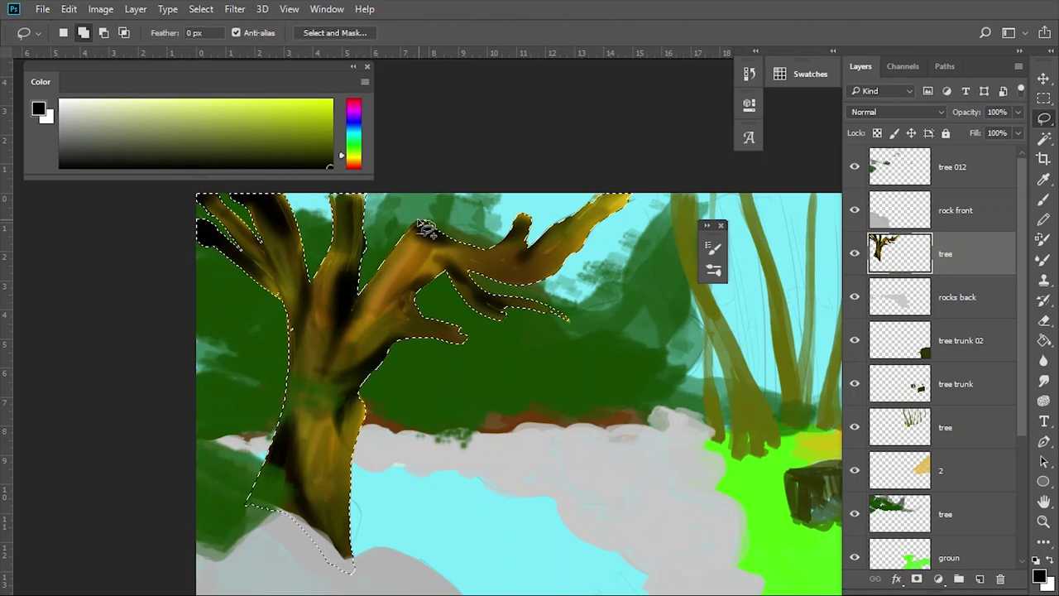
key(b)
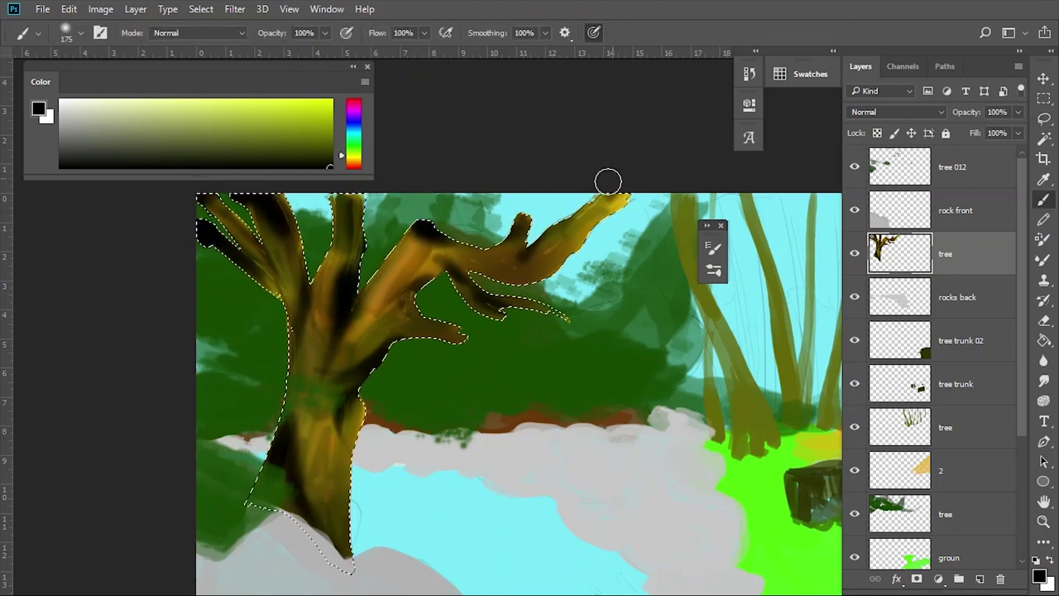
key(ctrl+d)
scroll(423, 442, down, 2)
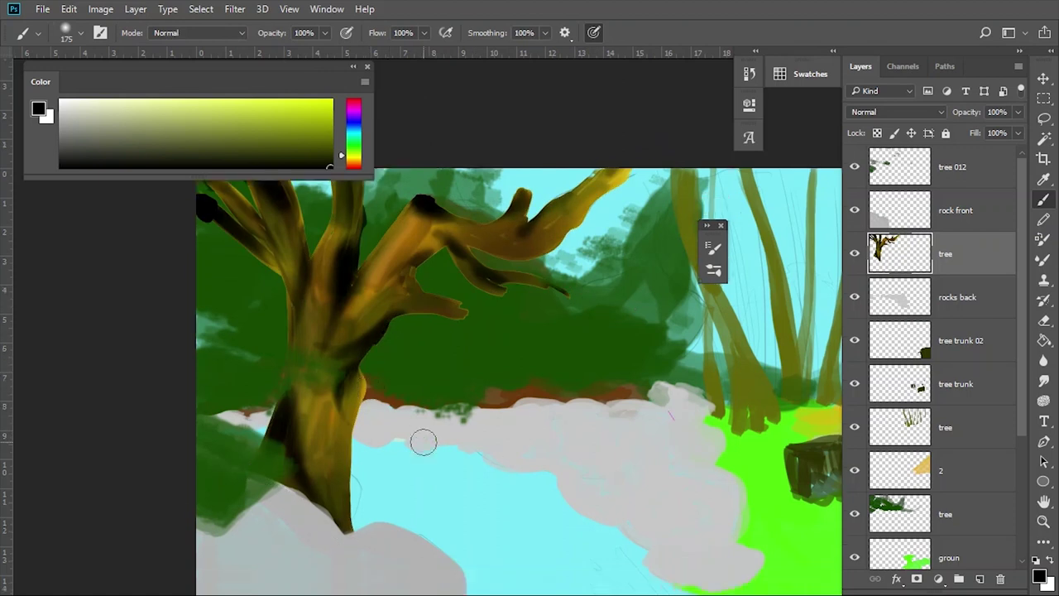
Lower the rock front layer's opacity and load the rock's shape as a selection
scroll(423, 443, down, 5)
scroll(952, 331, down, 3)
scroll(952, 331, up, 4)
click(960, 297)
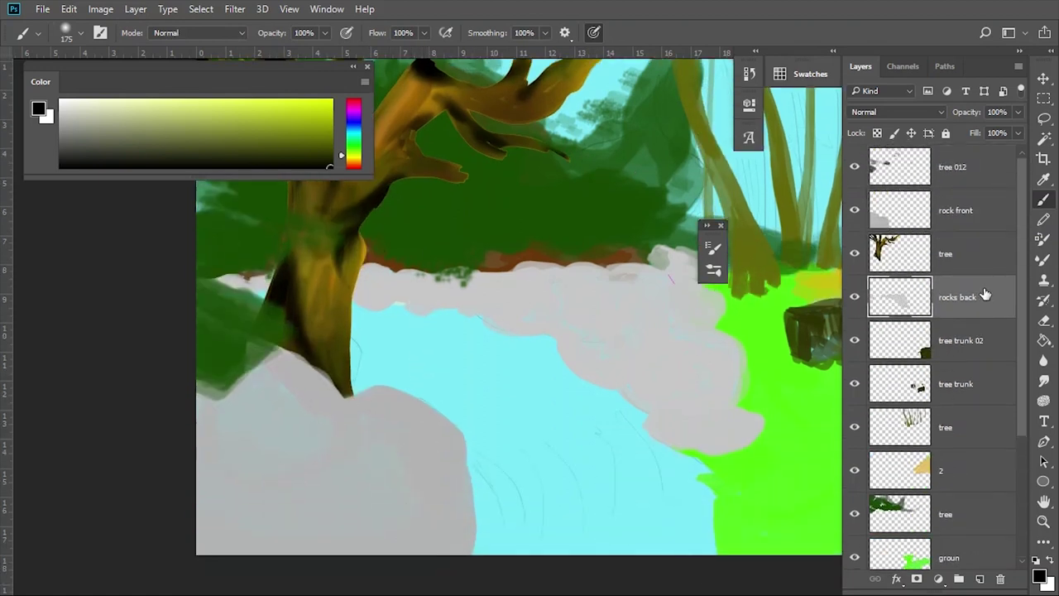
click(989, 214)
mouse_move(1021, 114)
mouse_down()
mouse_move(973, 137)
mouse_move(1009, 132)
mouse_up()
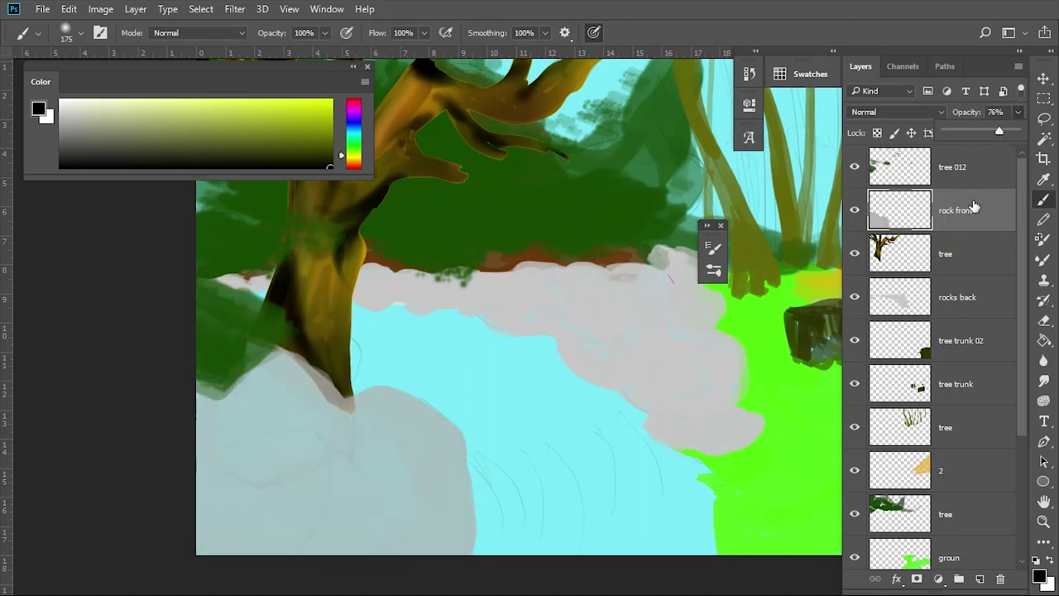
ctrl+click(883, 232)
Cover the rock in grey with a 1300 px brush, then add white highlight curves at 175 px
alt+click(369, 529)
key(bracketright)
key(bracketright)
key(bracketright)
mouse_move(376, 530)
mouse_down()
mouse_move(236, 390)
mouse_move(320, 378)
mouse_move(237, 378)
mouse_move(207, 348)
mouse_up()
key(bracketleft)
key(bracketleft)
key(bracketleft)
mouse_move(202, 464)
mouse_down()
mouse_move(254, 444)
mouse_move(310, 534)
mouse_move(234, 513)
mouse_move(260, 496)
mouse_move(208, 527)
mouse_move(248, 505)
mouse_up()
mouse_move(446, 415)
mouse_down()
mouse_move(359, 420)
mouse_move(450, 463)
mouse_move(369, 473)
mouse_move(442, 460)
mouse_move(411, 485)
mouse_move(371, 402)
mouse_move(243, 409)
mouse_move(298, 363)
mouse_up()
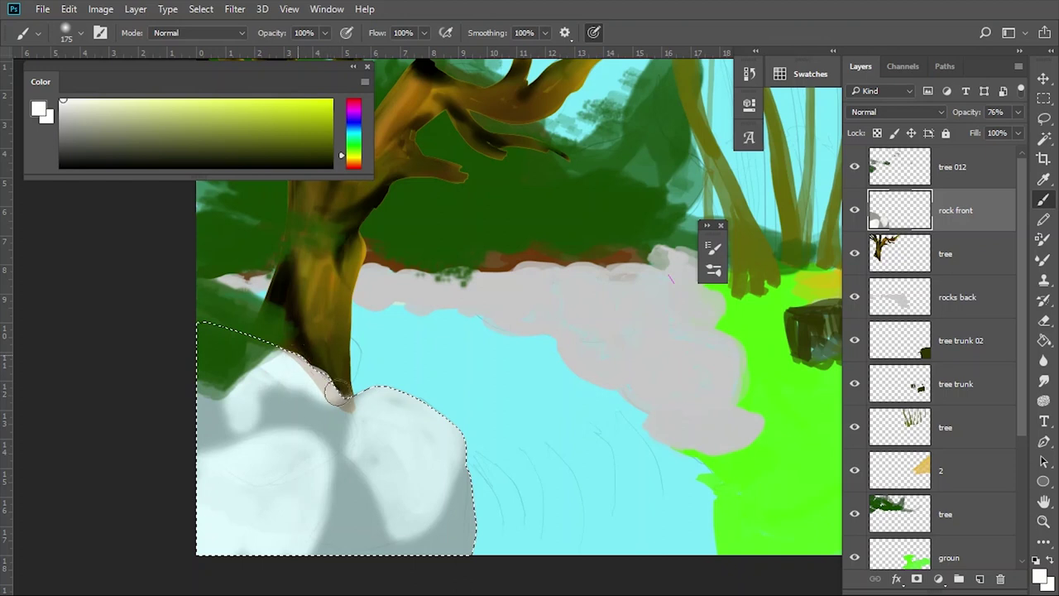
Lighten the rock's upper left and lower middle, and set its layer opacity to 100%
mouse_move(331, 400)
mouse_down()
mouse_move(291, 393)
mouse_move(338, 413)
mouse_up()
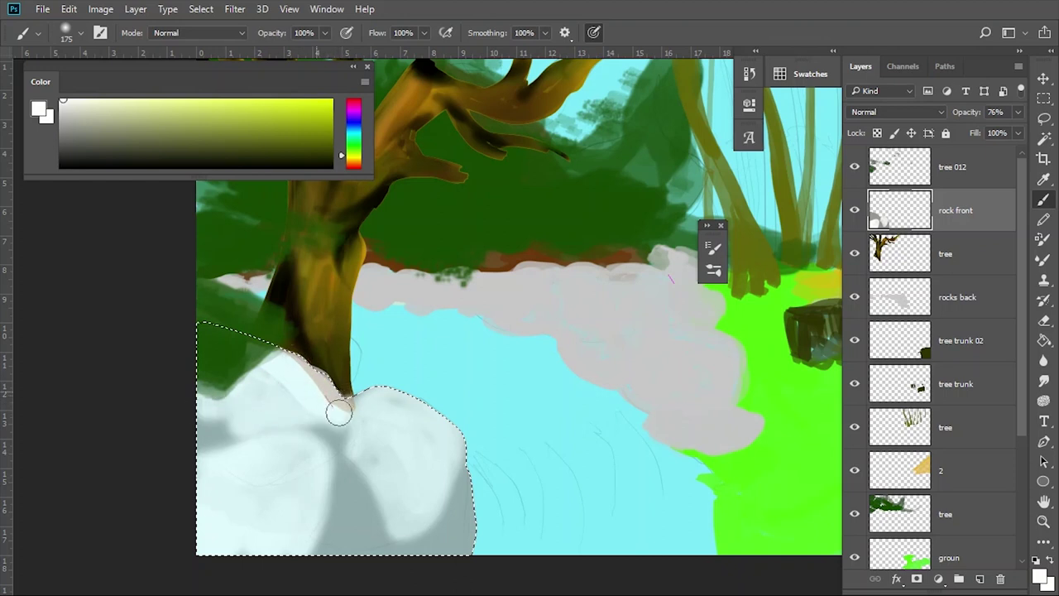
drag(396, 563, 348, 437)
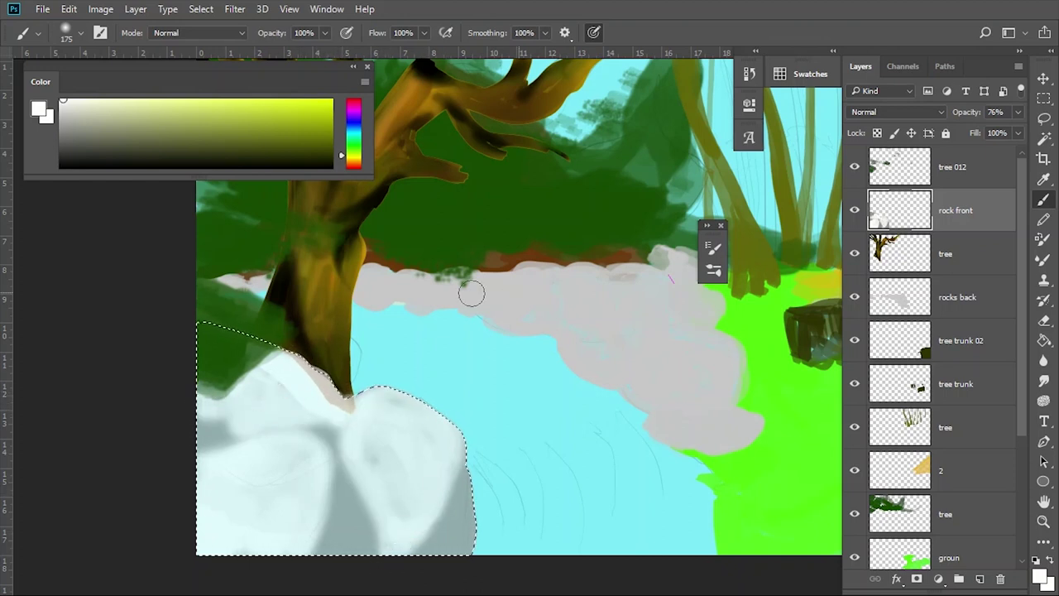
click(1018, 112)
drag(1003, 133, 1027, 133)
Paint darker grey across the rock's middle band, then lighter grey strokes down its middle
alt+click(242, 486)
mouse_move(242, 486)
mouse_down()
mouse_move(201, 466)
mouse_move(267, 444)
mouse_up()
drag(76, 154, 93, 143)
mouse_move(327, 411)
mouse_down()
mouse_move(336, 450)
mouse_move(274, 439)
mouse_move(309, 449)
mouse_move(203, 461)
mouse_move(322, 530)
mouse_move(207, 496)
mouse_move(198, 538)
mouse_move(284, 531)
mouse_move(339, 443)
mouse_move(327, 530)
mouse_move(306, 485)
mouse_up()
click(72, 113)
mouse_move(314, 431)
mouse_down()
mouse_move(311, 530)
mouse_move(350, 483)
mouse_up()
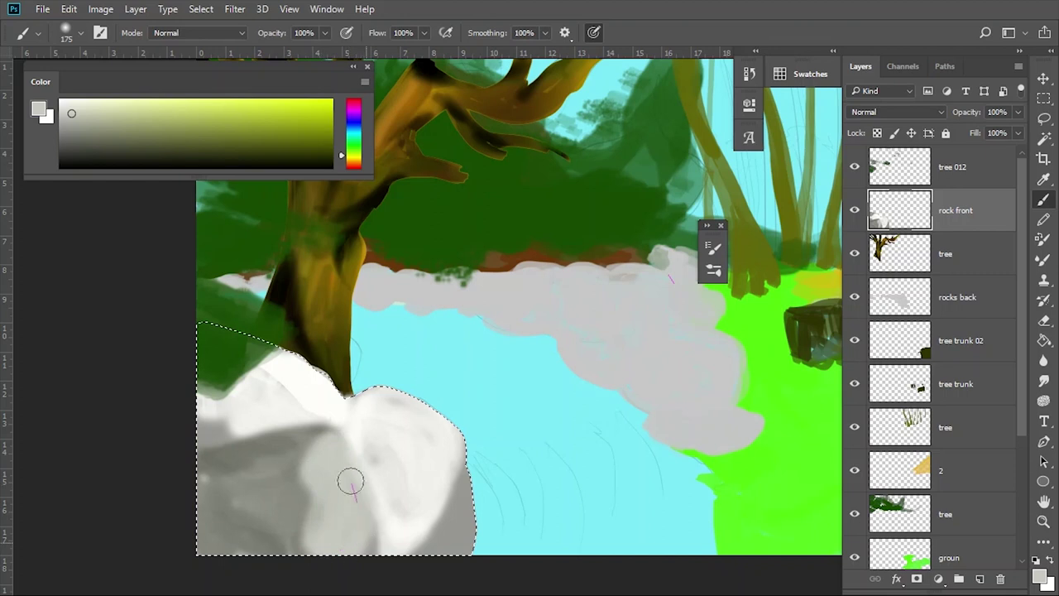
Shade the rock's lower right with a dark diagonal streak and highlight its upper right near-white
alt+click(253, 470)
mouse_move(430, 489)
mouse_down()
mouse_move(378, 499)
mouse_move(382, 509)
mouse_up()
mouse_move(451, 523)
mouse_down()
mouse_move(317, 414)
mouse_move(241, 423)
mouse_up()
alt+click(369, 386)
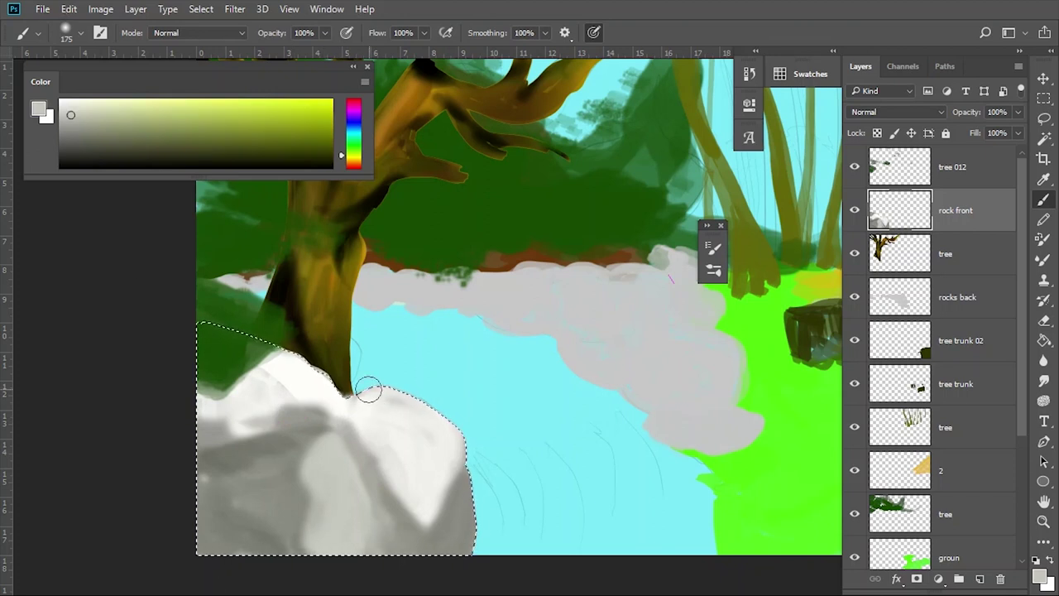
mouse_move(386, 385)
mouse_down()
mouse_move(407, 483)
mouse_move(432, 523)
mouse_move(406, 397)
mouse_move(326, 390)
mouse_move(352, 426)
mouse_move(237, 414)
mouse_move(224, 427)
mouse_up()
alt+click(285, 502)
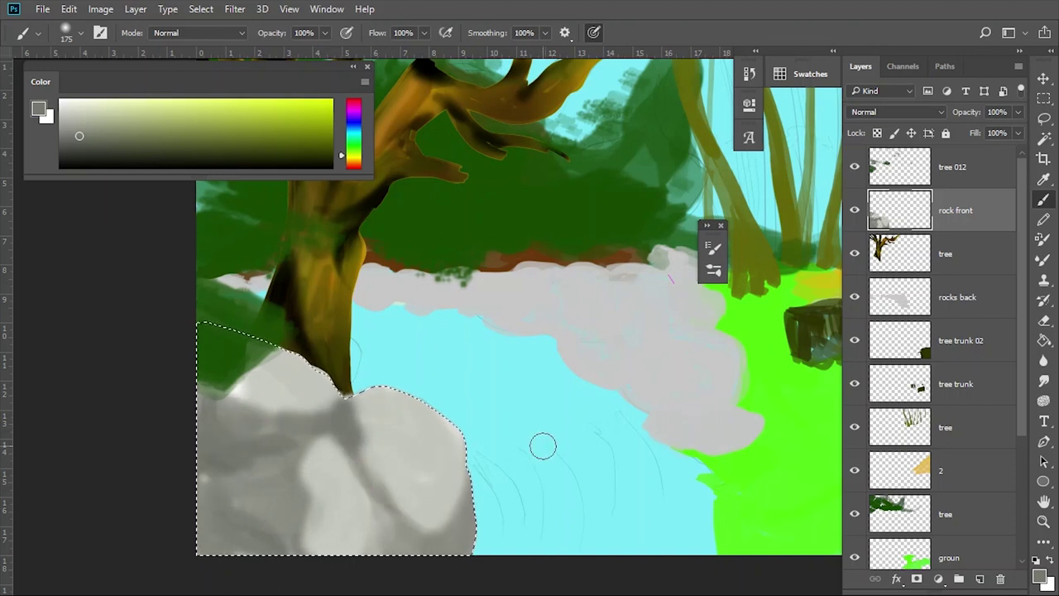
alt+click(297, 418)
drag(213, 378, 227, 426)
Paint dark grey creases through the rock's left and centre, then deselect
click(68, 151)
mouse_move(200, 467)
mouse_down()
mouse_move(343, 420)
mouse_move(393, 504)
mouse_up()
mouse_move(203, 413)
mouse_down()
mouse_move(314, 426)
mouse_move(316, 503)
mouse_up()
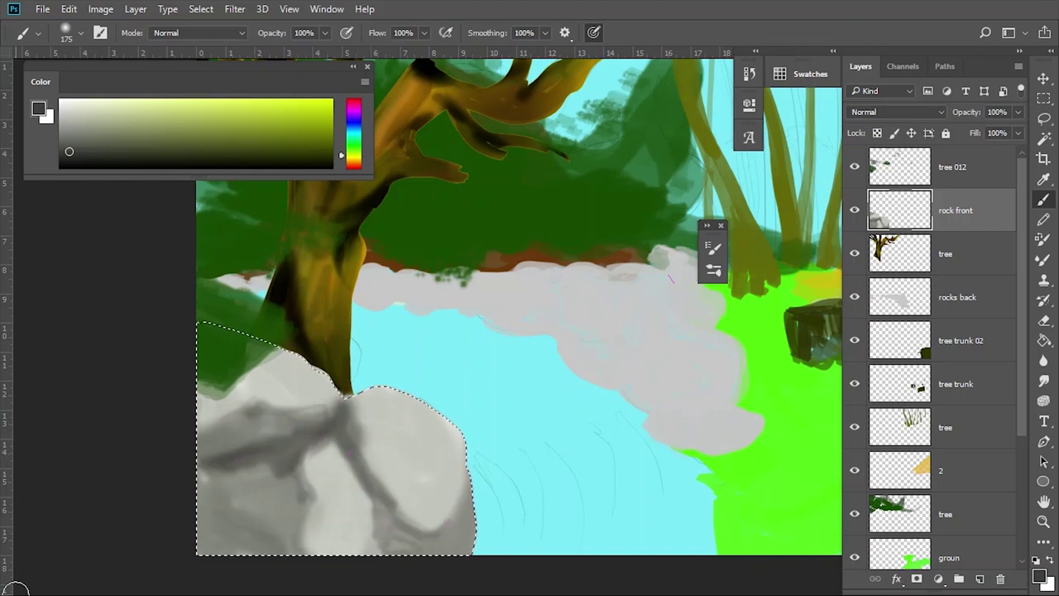
mouse_move(248, 413)
mouse_down()
mouse_move(196, 388)
mouse_move(210, 519)
mouse_up()
mouse_move(377, 538)
mouse_down()
mouse_move(343, 410)
mouse_move(249, 389)
mouse_up()
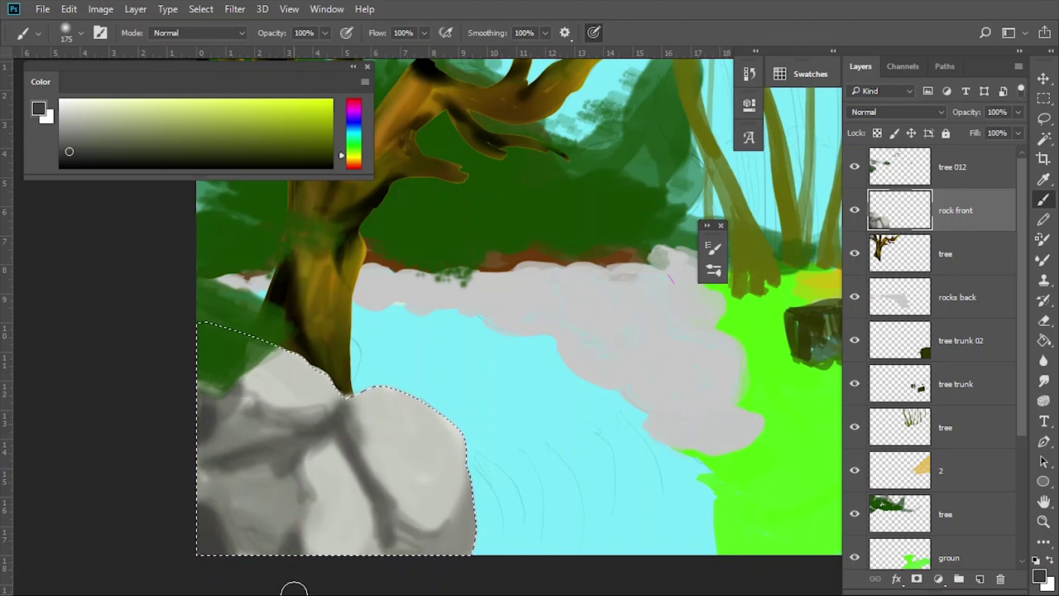
key(ctrl+d)
drag(440, 374, 367, 428)
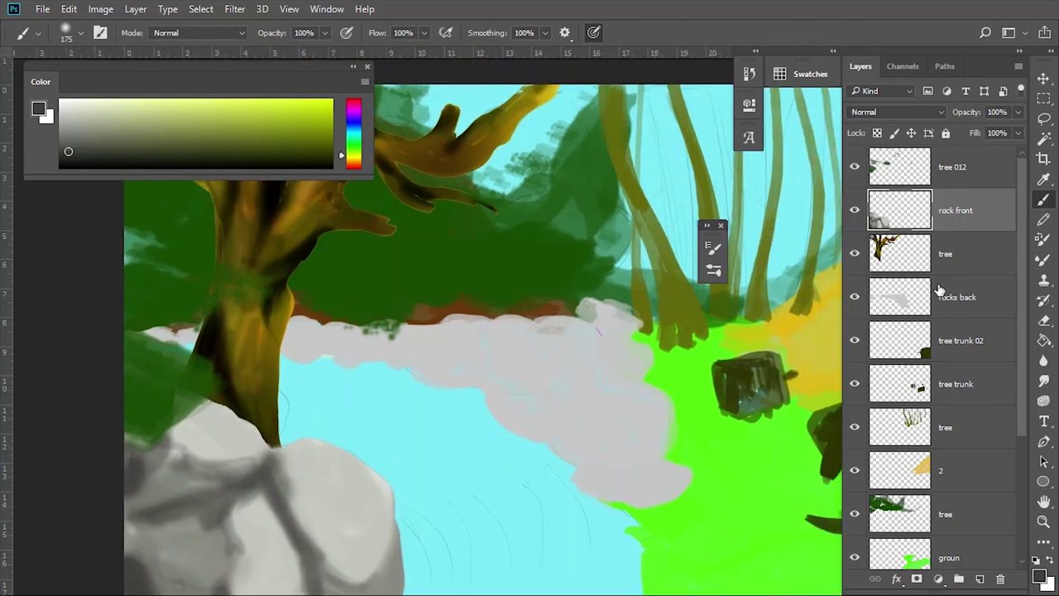
click(910, 299)
ctrl+click(911, 299)
Paint a darker grey stroke across the back rocks and lower their layer opacity to 75%
alt+click(371, 338)
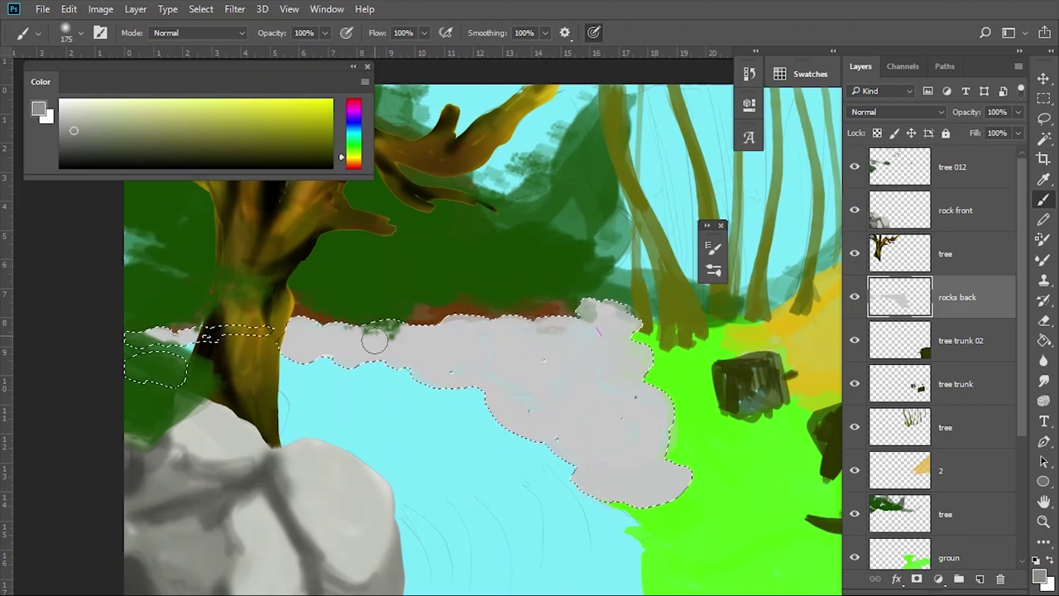
mouse_move(286, 344)
mouse_down()
mouse_move(472, 368)
mouse_move(596, 464)
mouse_move(650, 458)
mouse_move(613, 323)
mouse_move(571, 398)
mouse_move(652, 517)
mouse_up()
key(l)
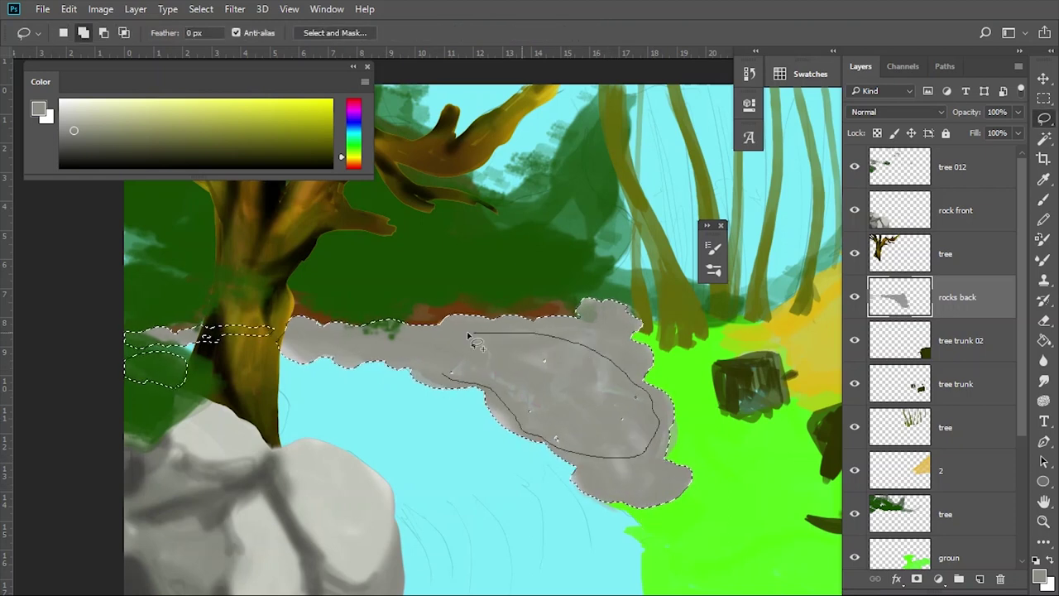
drag(454, 381, 451, 379)
click(1018, 111)
drag(1017, 130, 1002, 130)
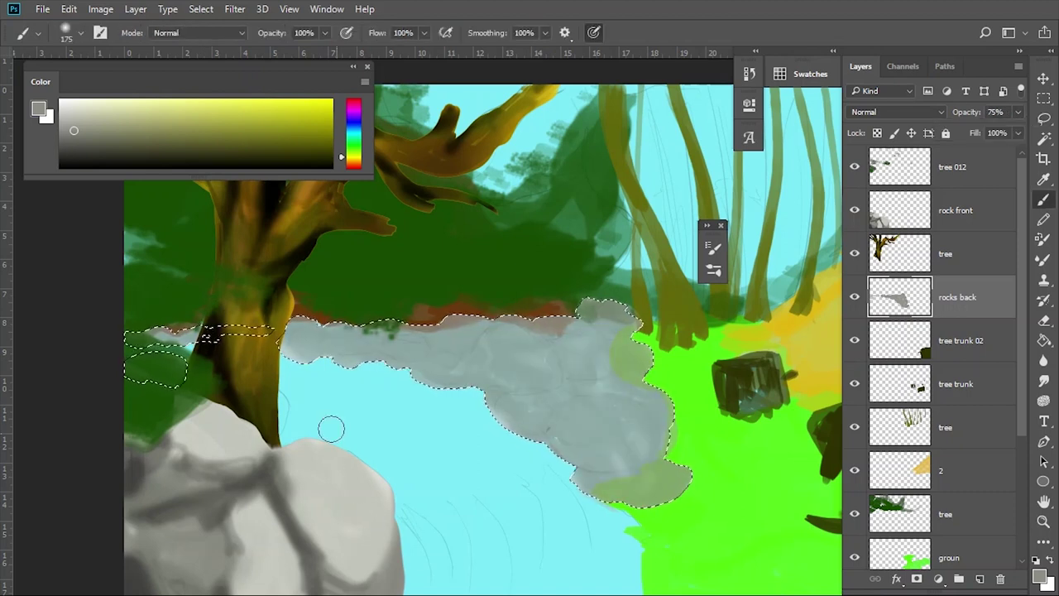
Brush lighter grey over the back rocks, darker grey on their tops, then lighter highlights
alt+click(584, 440)
mouse_move(584, 440)
mouse_down()
mouse_move(570, 397)
mouse_move(632, 445)
mouse_up()
mouse_move(488, 360)
mouse_down()
mouse_move(528, 342)
mouse_move(558, 444)
mouse_move(619, 484)
mouse_up()
alt+click(208, 539)
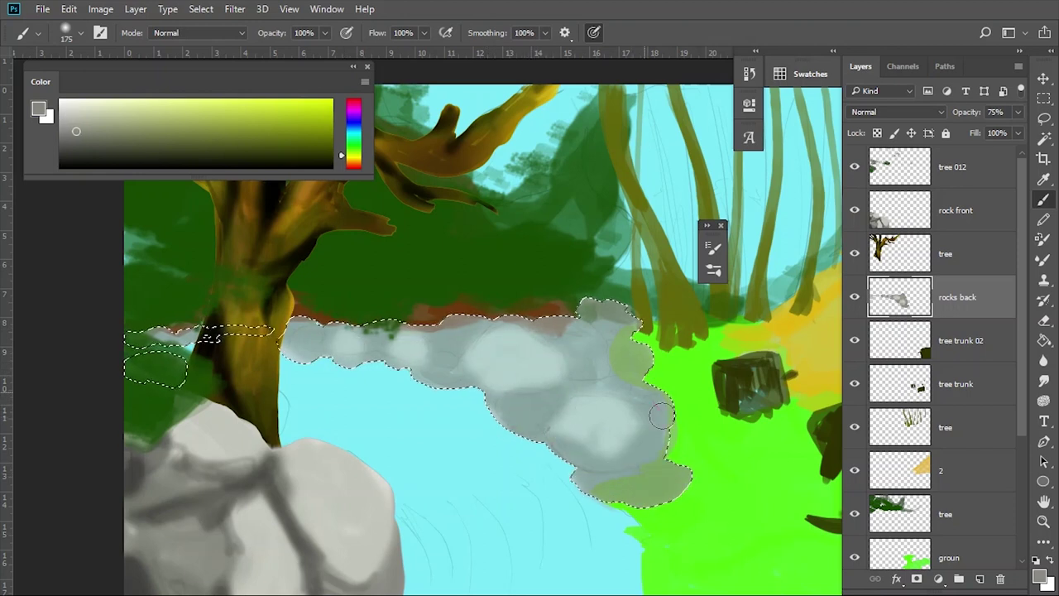
alt+click(287, 490)
mouse_move(365, 325)
mouse_down()
mouse_move(612, 380)
mouse_move(557, 406)
mouse_move(442, 370)
mouse_up()
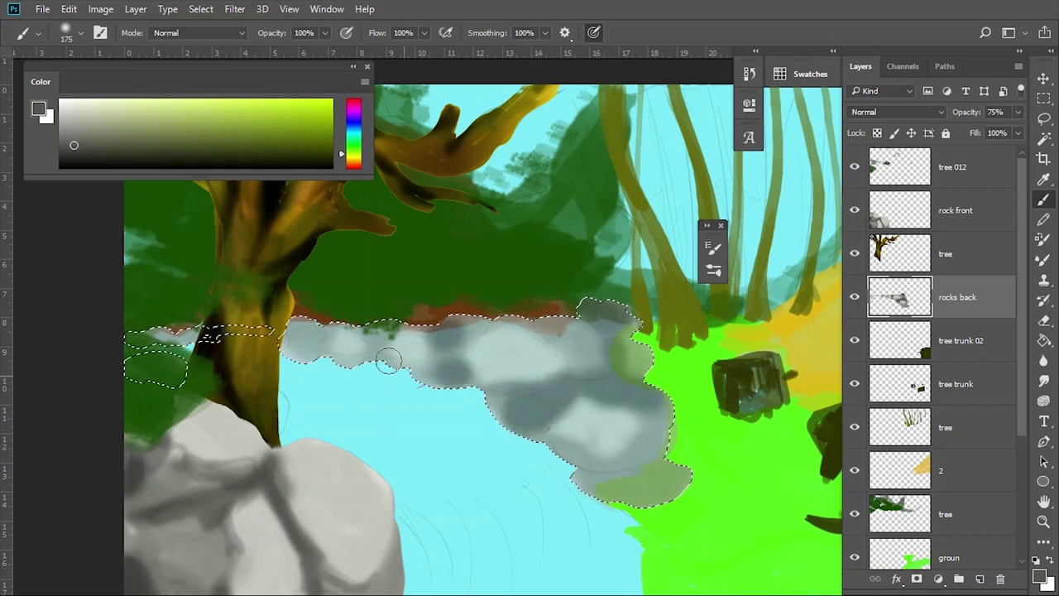
alt+click(367, 490)
mouse_move(414, 331)
mouse_down()
mouse_move(514, 406)
mouse_move(613, 331)
mouse_up()
Shade the back rocks darker toward the lower right, restore 100% opacity, and darken their top edge
alt+click(410, 559)
scroll(410, 559, down, 1)
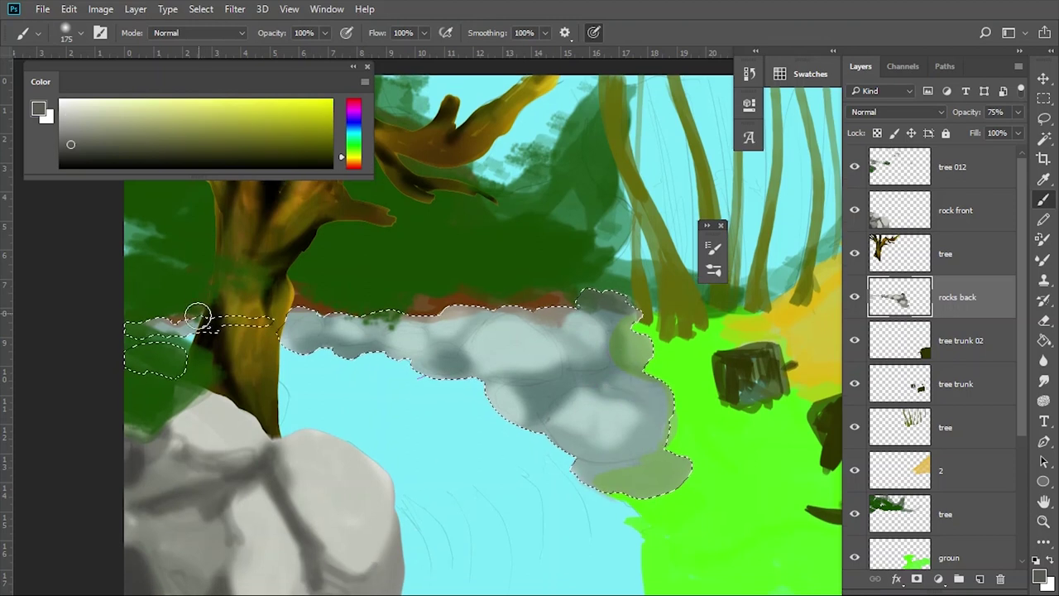
mouse_move(309, 314)
mouse_down()
mouse_move(480, 339)
mouse_move(550, 439)
mouse_move(644, 457)
mouse_move(610, 488)
mouse_up()
alt+click(372, 450)
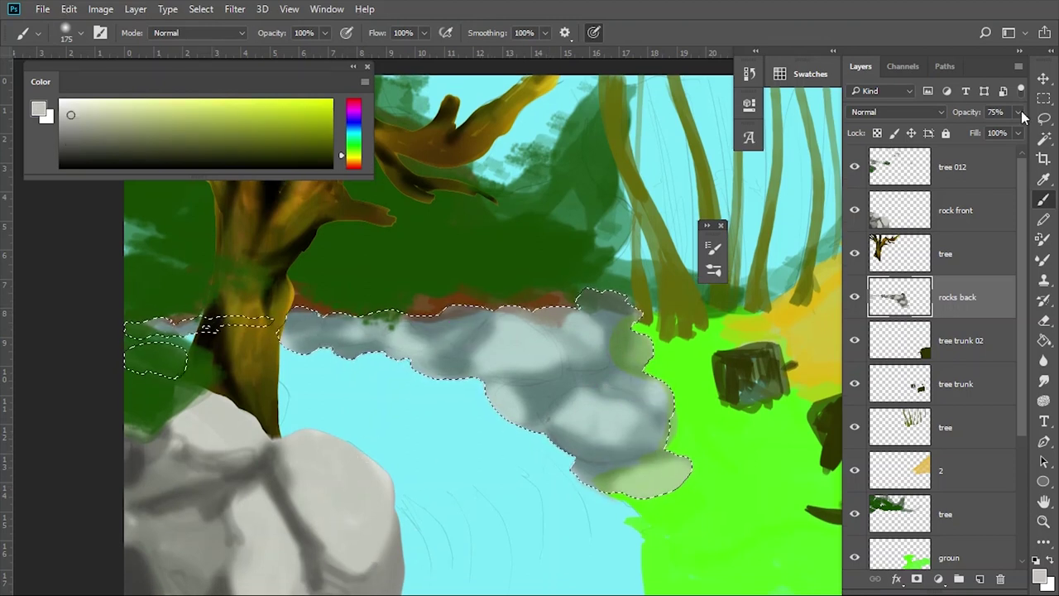
drag(1018, 112, 1043, 140)
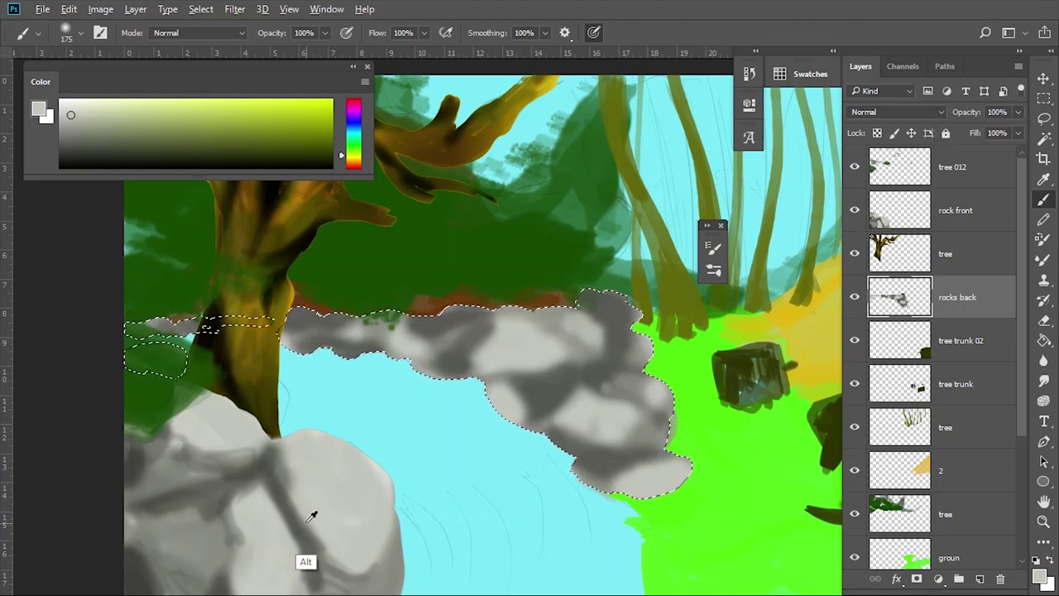
alt+click(338, 514)
drag(510, 313, 549, 326)
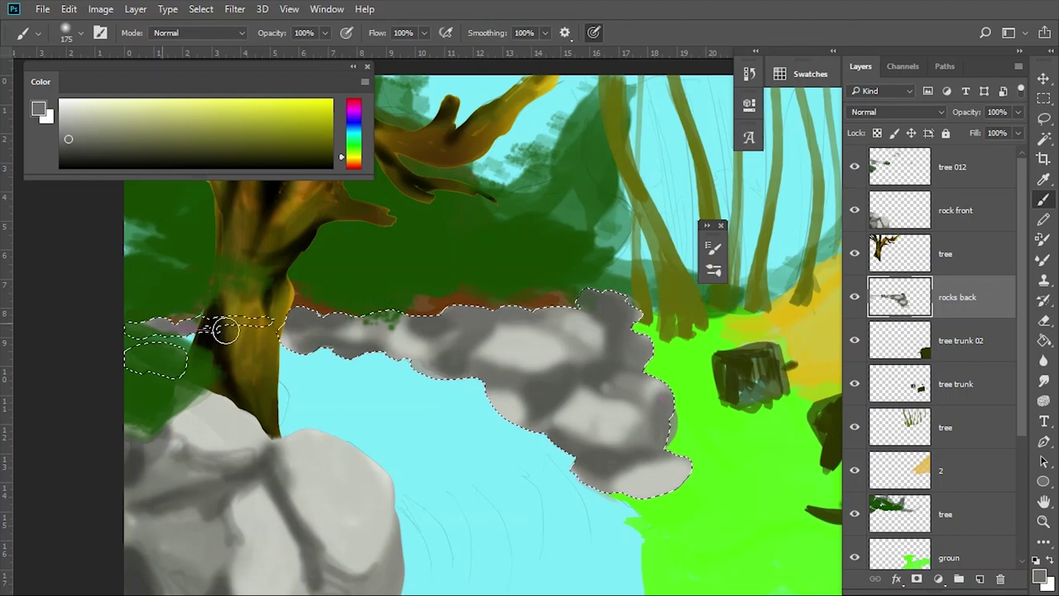
Scroll the Layers panel and select the movon layer
scroll(396, 474, down, 2)
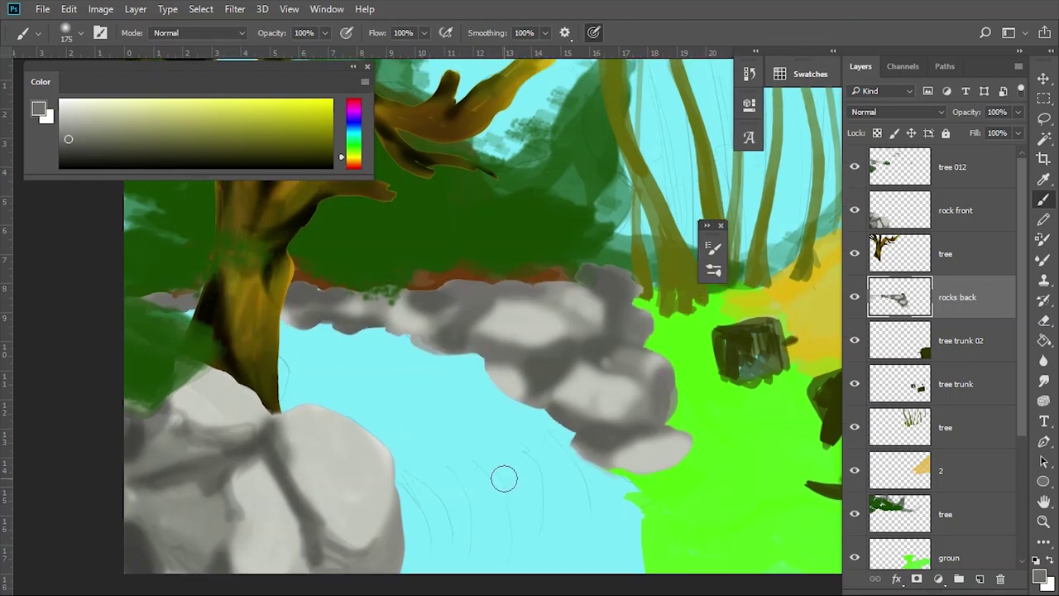
scroll(908, 349, down, 2)
scroll(908, 373, down, 1)
click(952, 470)
Within the movon shape, paint the brown strip dark olive green, add a black band, then deselect
ctrl+click(900, 471)
alt+click(178, 296)
drag(454, 274, 423, 269)
key(d)
drag(571, 278, 409, 277)
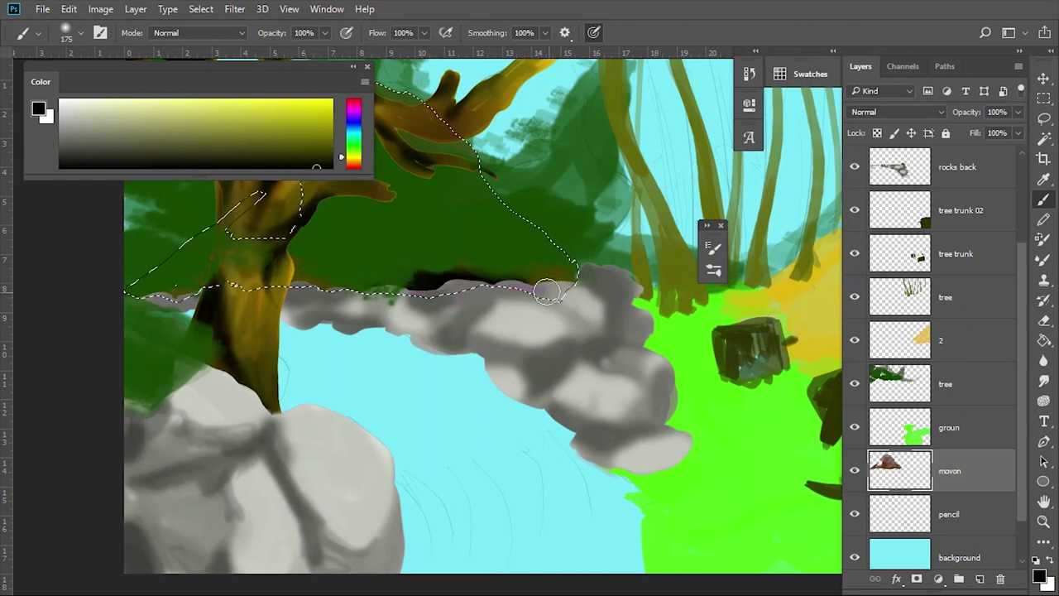
key(ctrl+d)
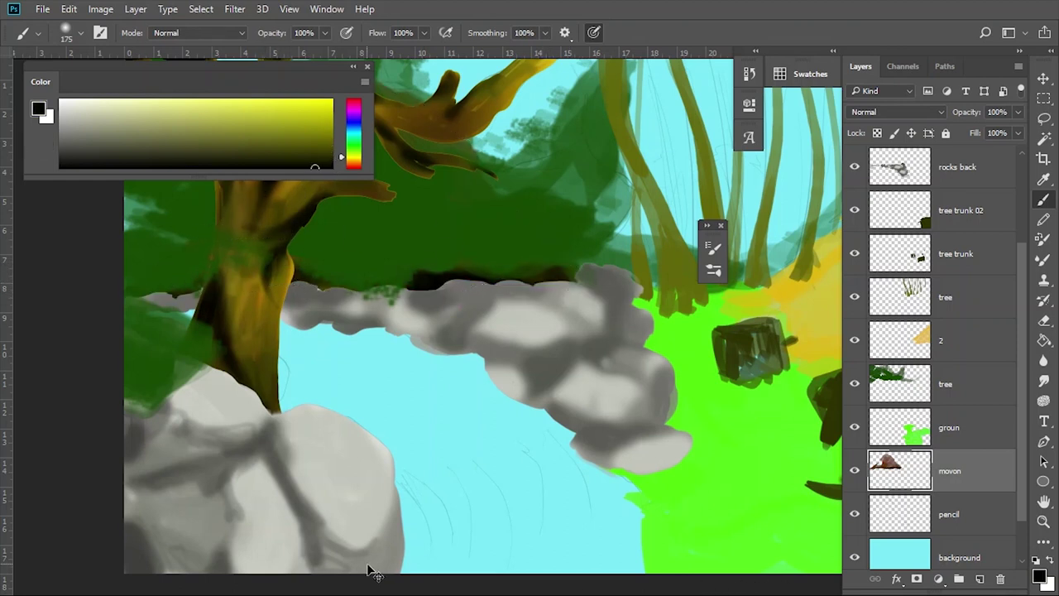
Select the groun layer and load the ground's shape as a selection
scroll(397, 361, up, 3)
scroll(563, 365, up, 3)
scroll(494, 400, down, 2)
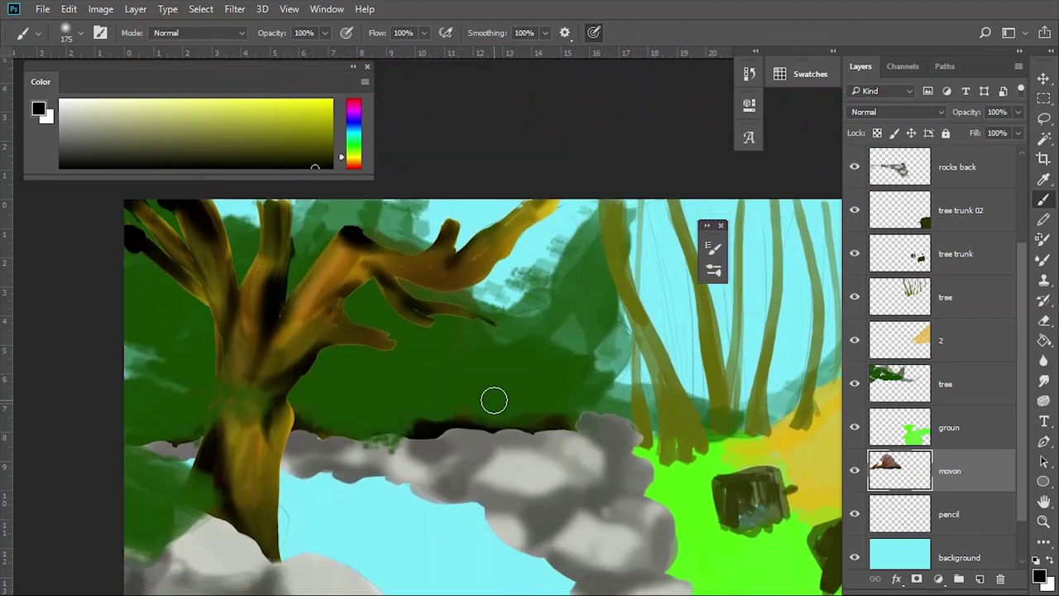
click(949, 427)
ctrl+click(906, 438)
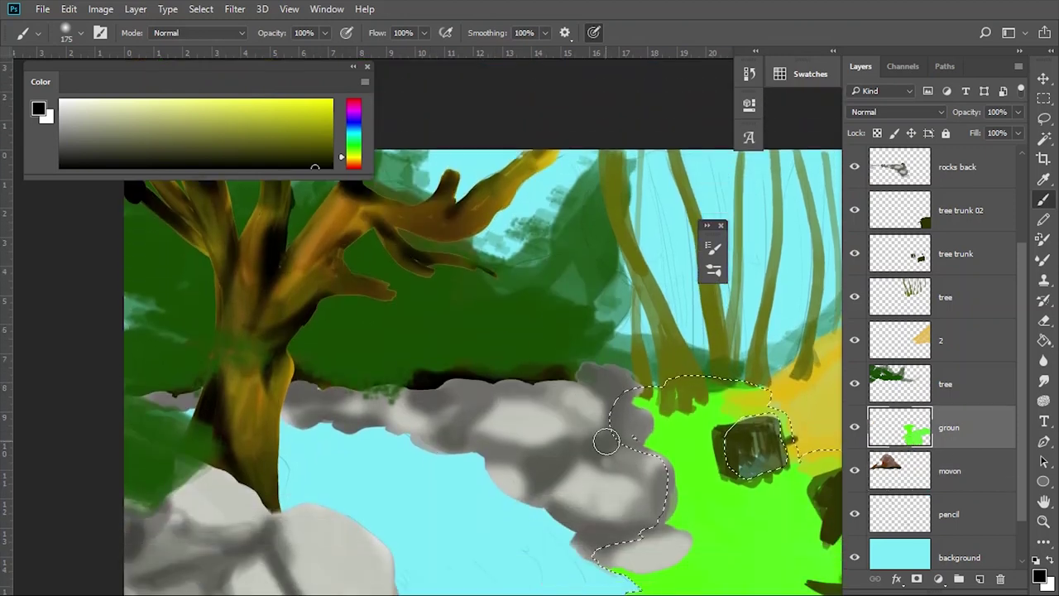
Wash the grassy bank right of the stream with a yellow-green
scroll(496, 331, down, 2)
scroll(497, 331, right, 2)
click(327, 109)
mouse_move(544, 461)
mouse_down()
mouse_move(677, 490)
mouse_move(712, 447)
mouse_up()
scroll(580, 373, down, 3)
Brush bright green over the bank's lower-left area and along the water's edge
click(353, 143)
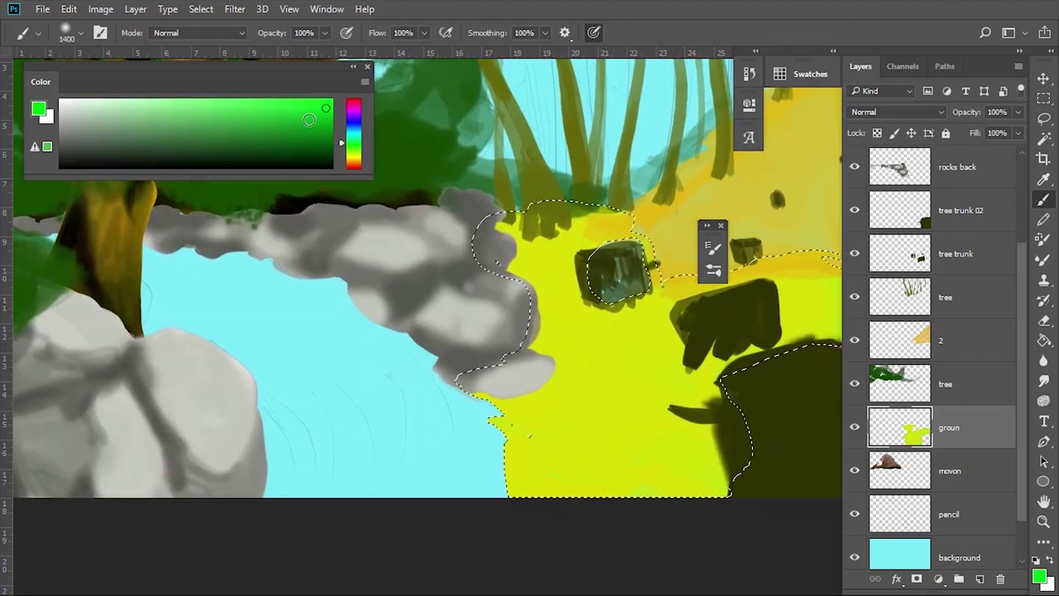
drag(521, 413, 562, 463)
drag(650, 428, 503, 425)
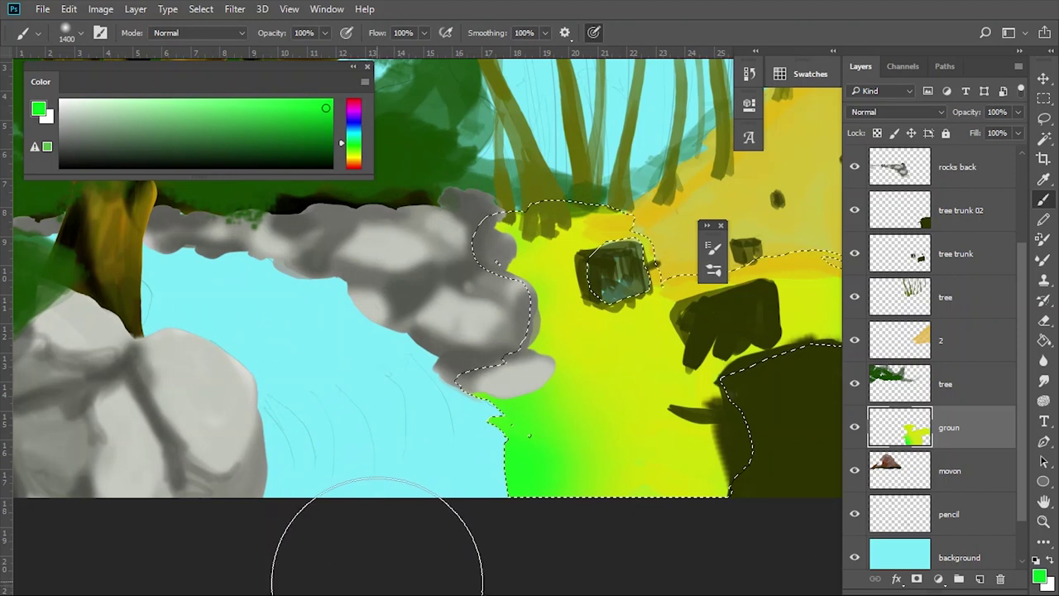
key(l)
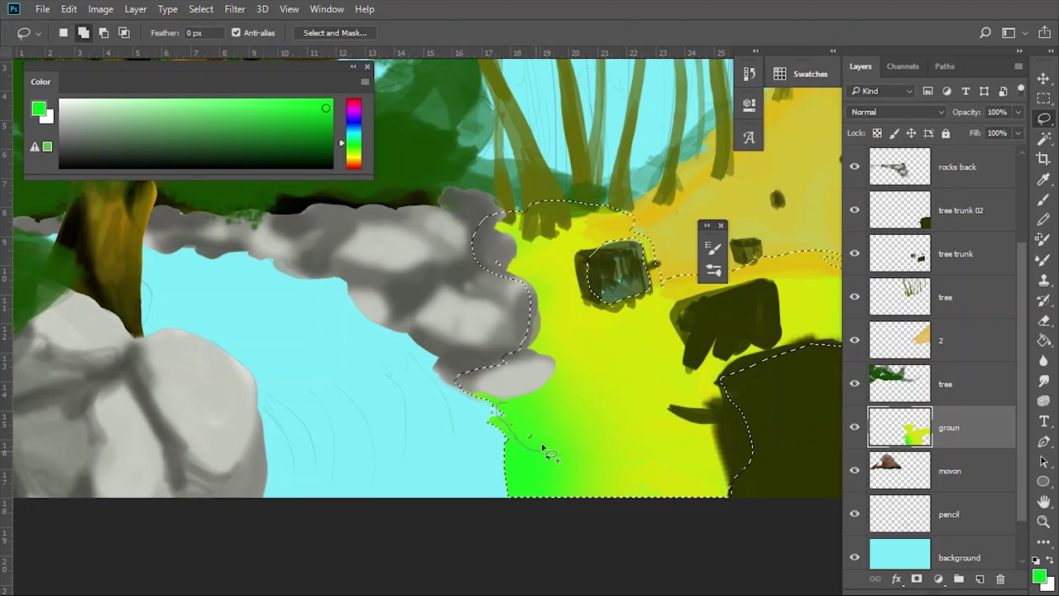
key(b)
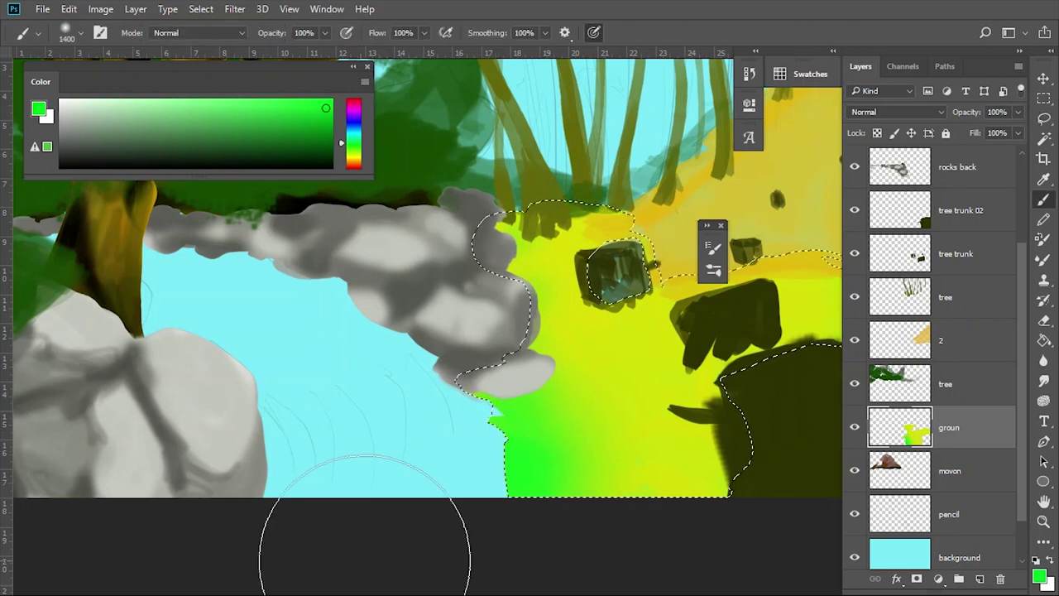
drag(307, 492, 710, 532)
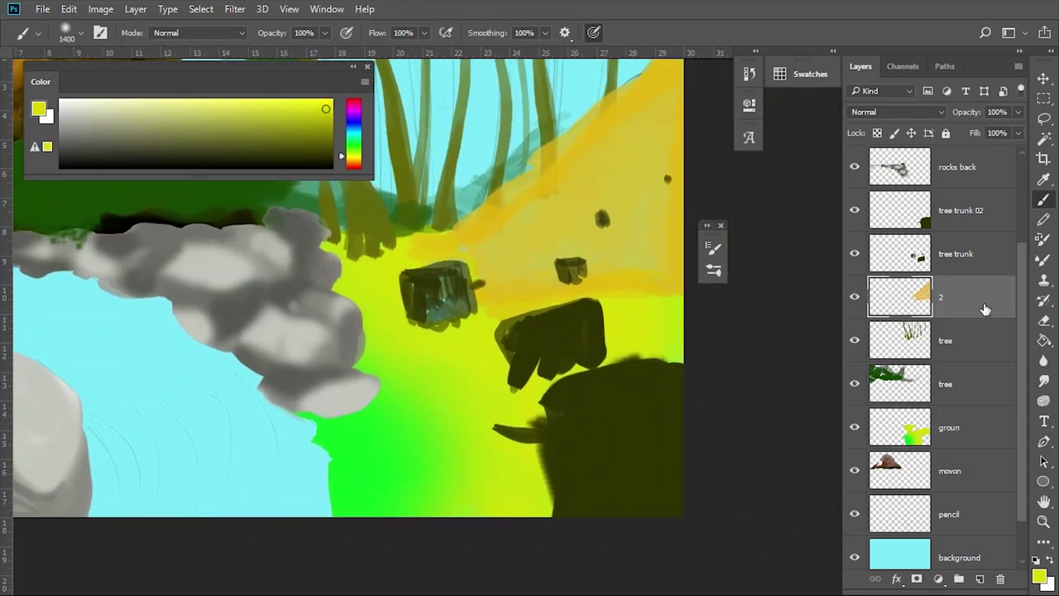
Fill the small trunk shapes on the tree trunk layer with dark olive
click(925, 251)
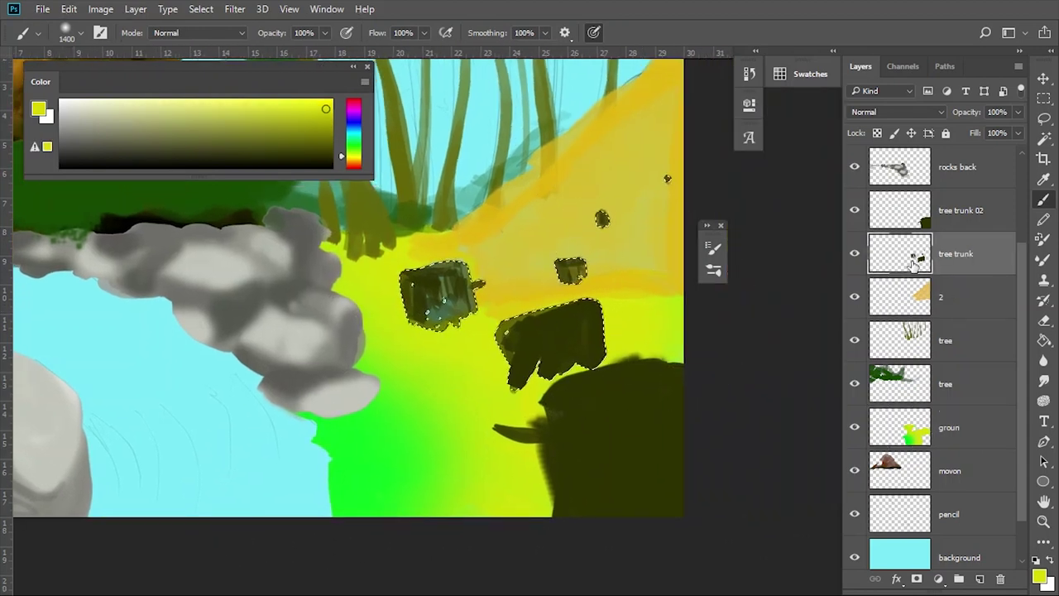
key(l)
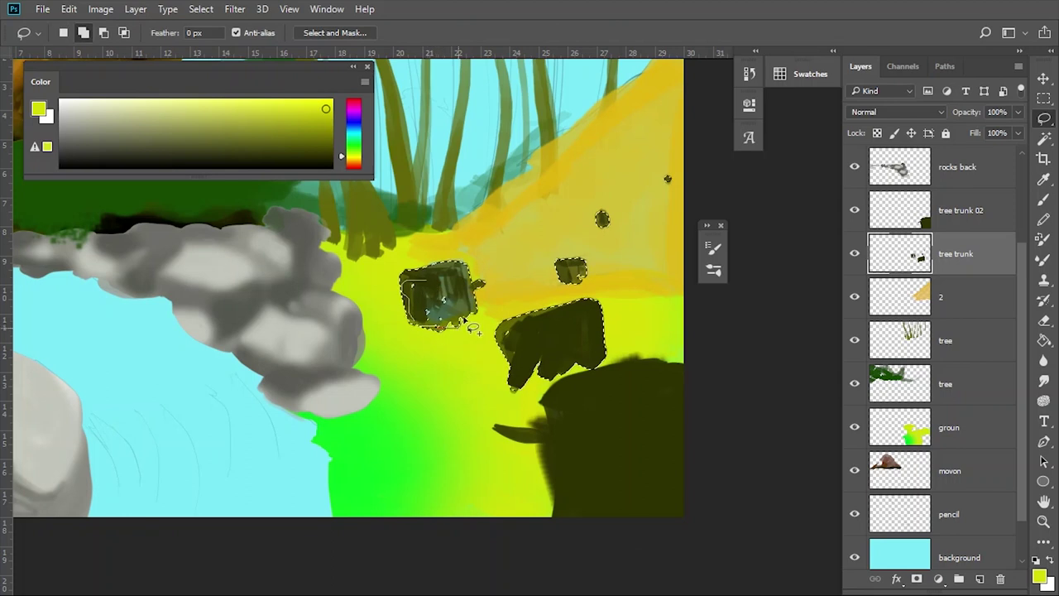
alt+click(438, 307)
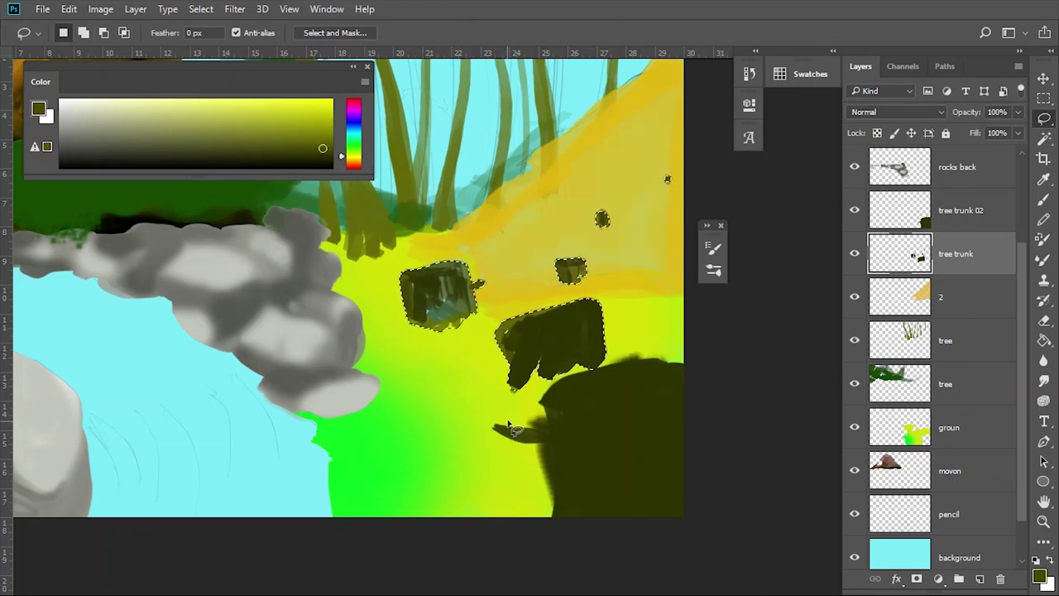
key(b)
click(542, 319)
key(l)
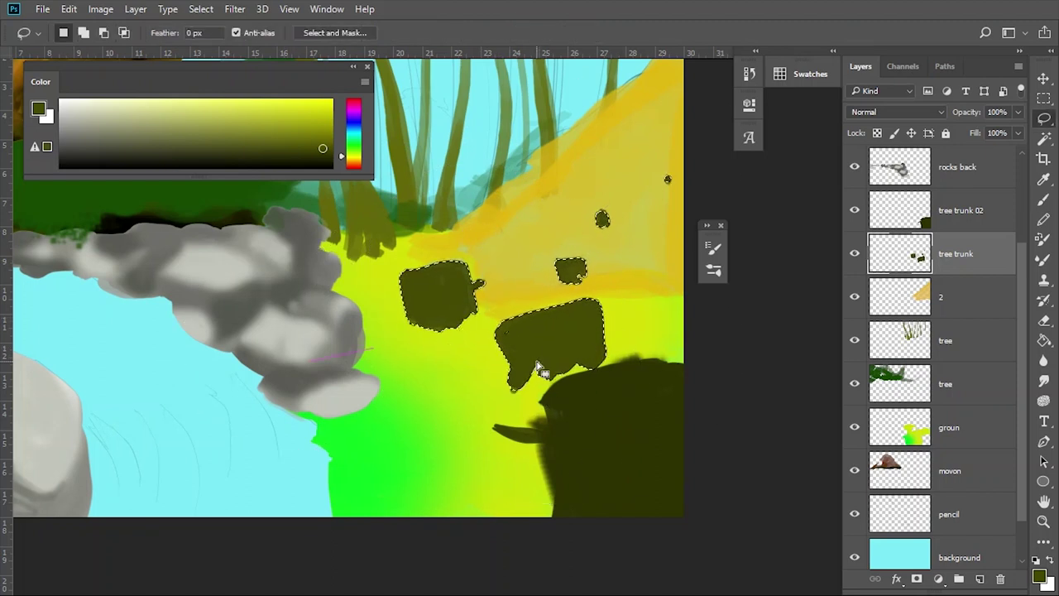
key(b)
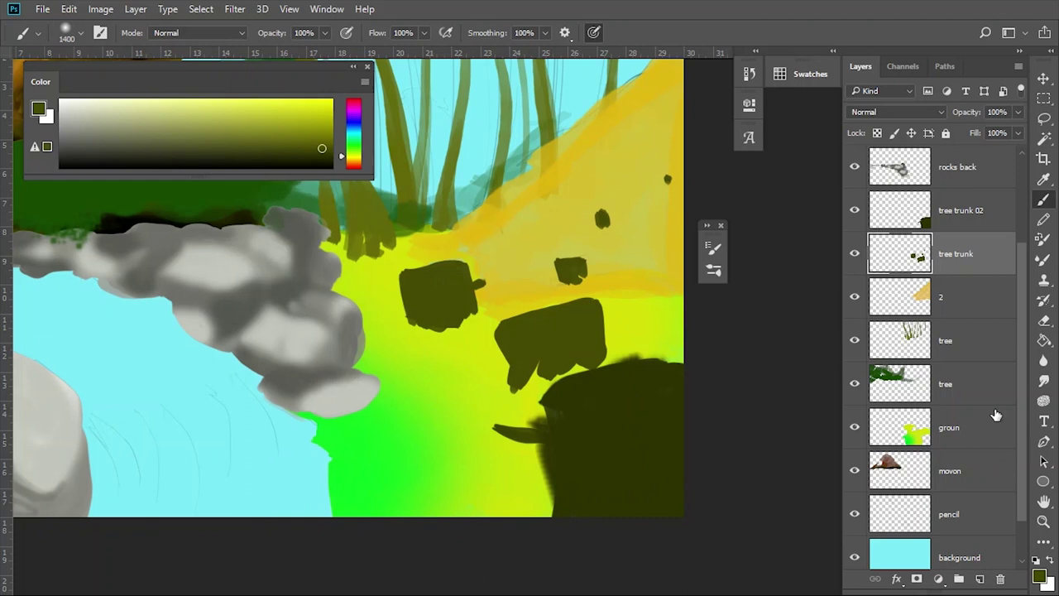
Select the contents of the tree trunk 02 layer, then clear the selection
scroll(952, 372, down, 1)
scroll(952, 356, up, 3)
scroll(951, 348, up, 2)
click(956, 341)
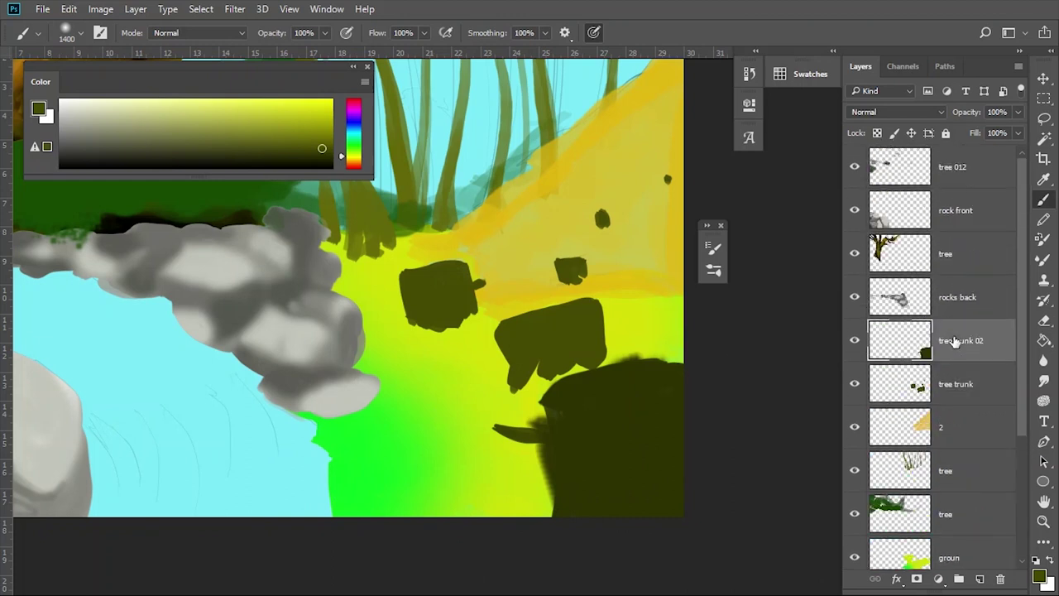
ctrl+click(926, 350)
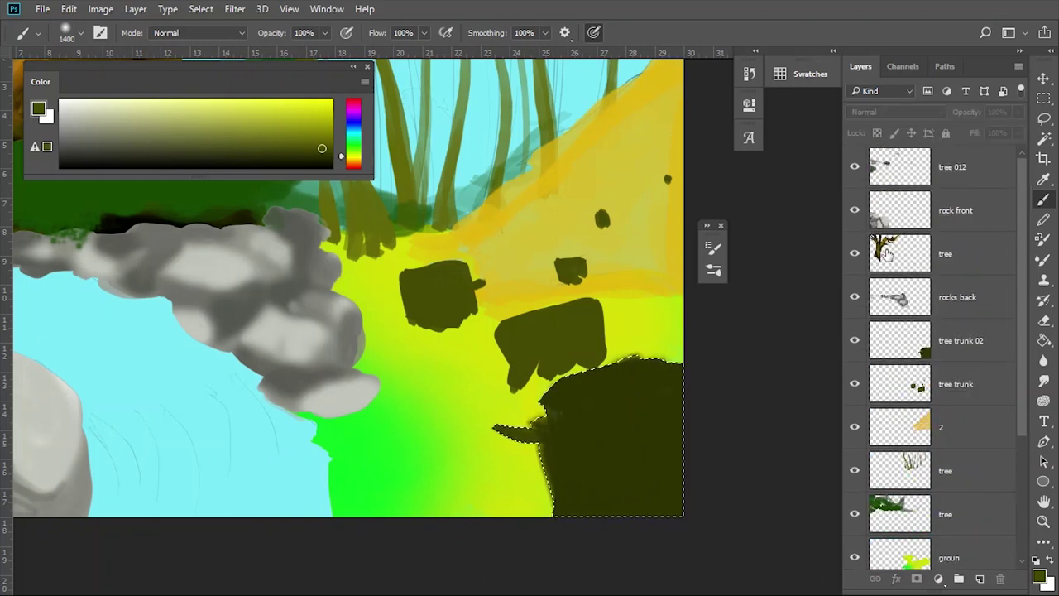
key(ctrl+d)
scroll(627, 508, up, 2)
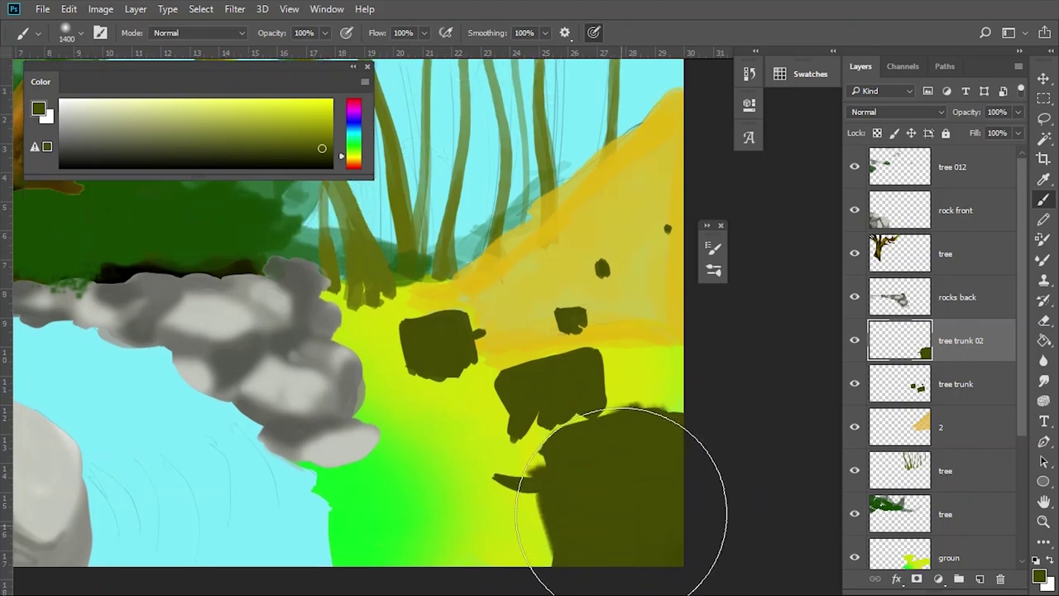
scroll(948, 352, down, 2)
Move the tall-trunk layer above layer 2 so the trunks sit in front of the yellow ground
click(943, 383)
ctrl+click(914, 387)
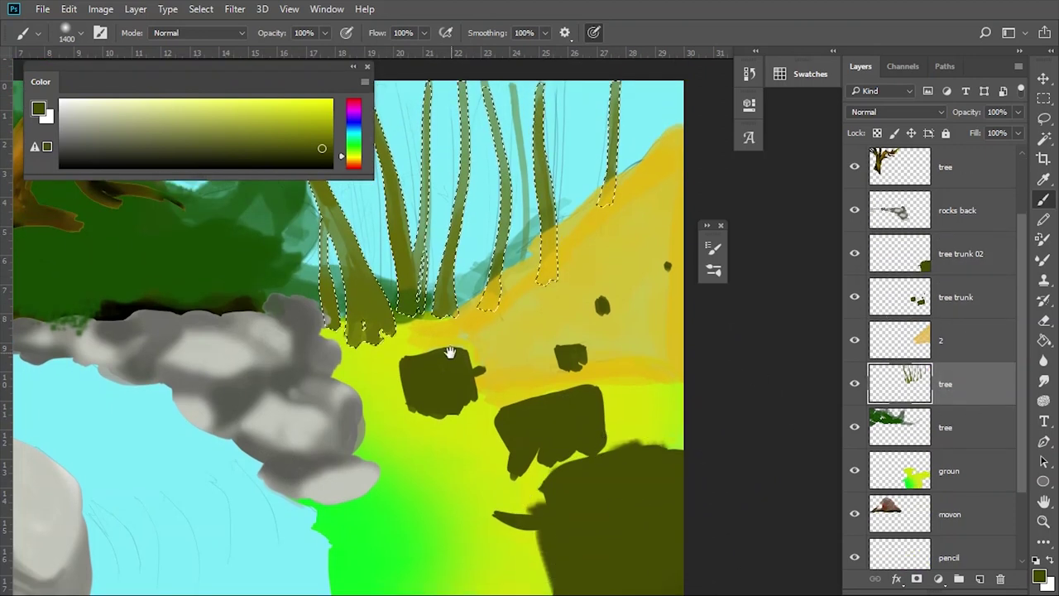
scroll(372, 207, up, 3)
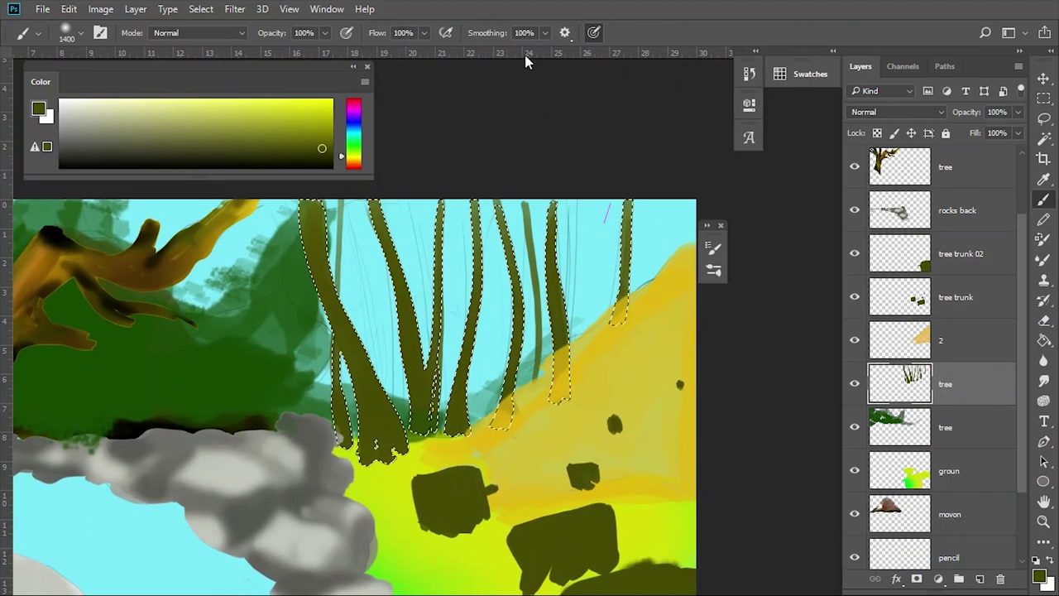
key(ctrl+bracketright)
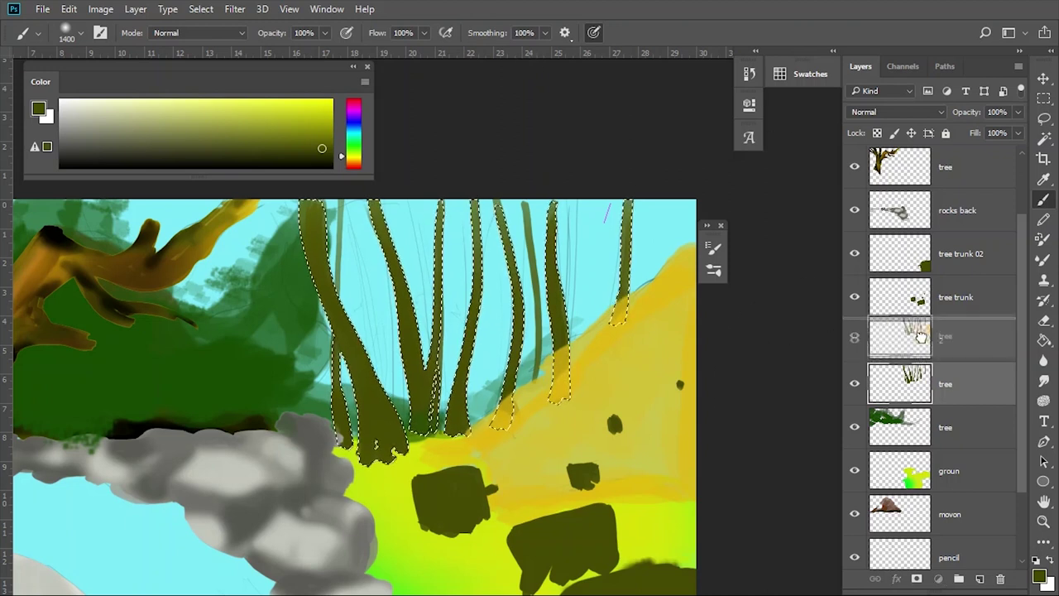
key(l)
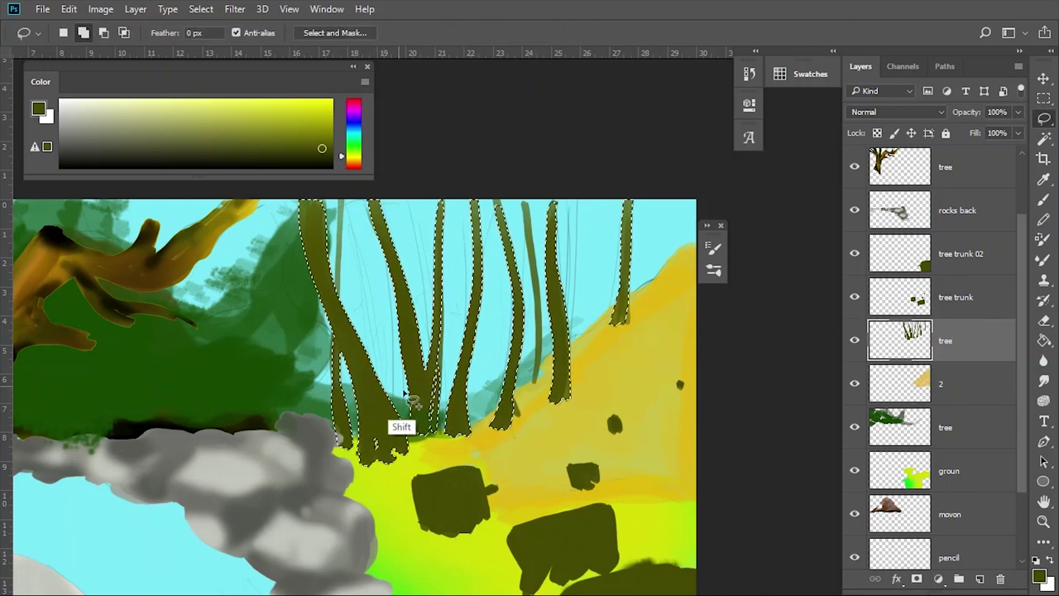
key(b)
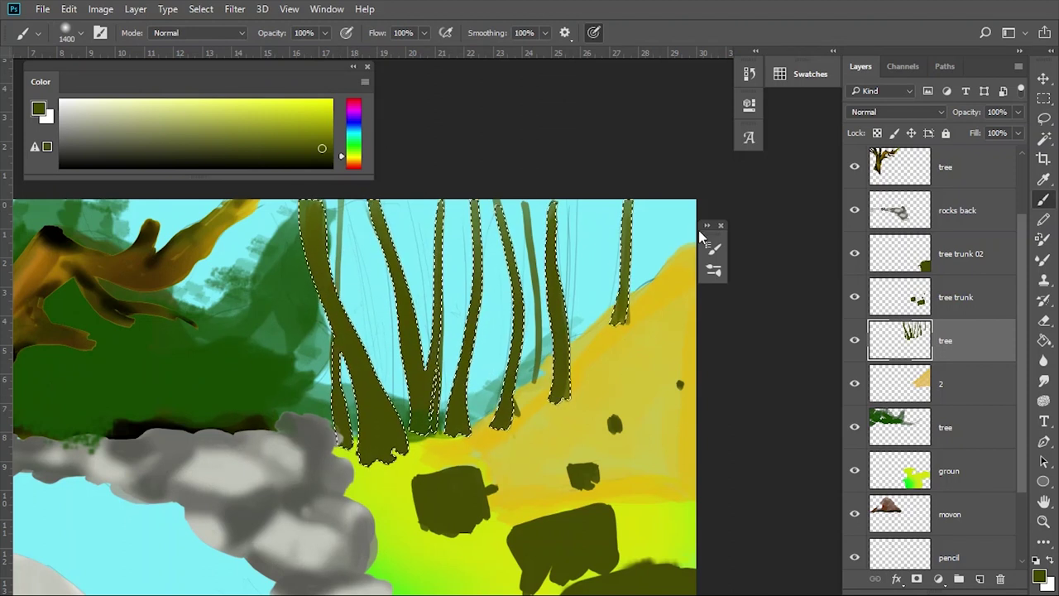
click(968, 383)
ctrl+click(911, 384)
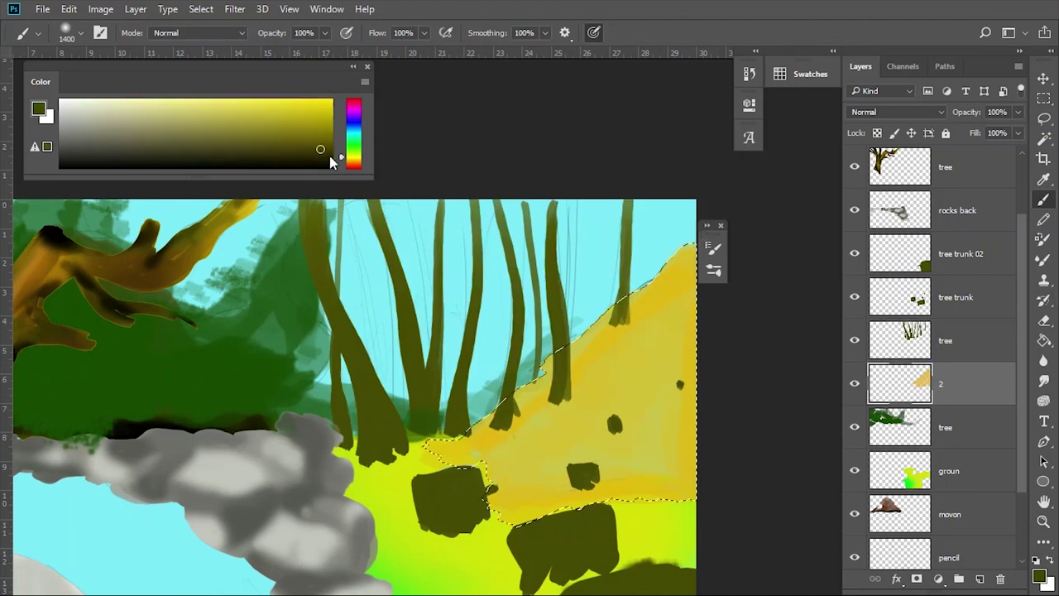
Repaint the sloping ground behind the trunks in a brighter yellow
drag(662, 347, 589, 497)
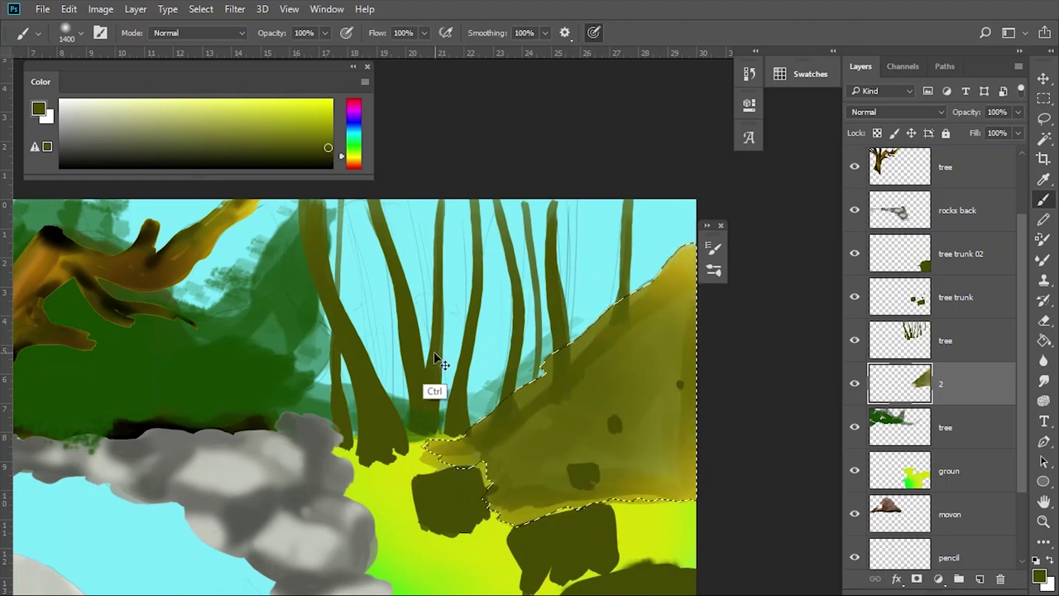
key(ctrl+z)
drag(353, 125, 342, 157)
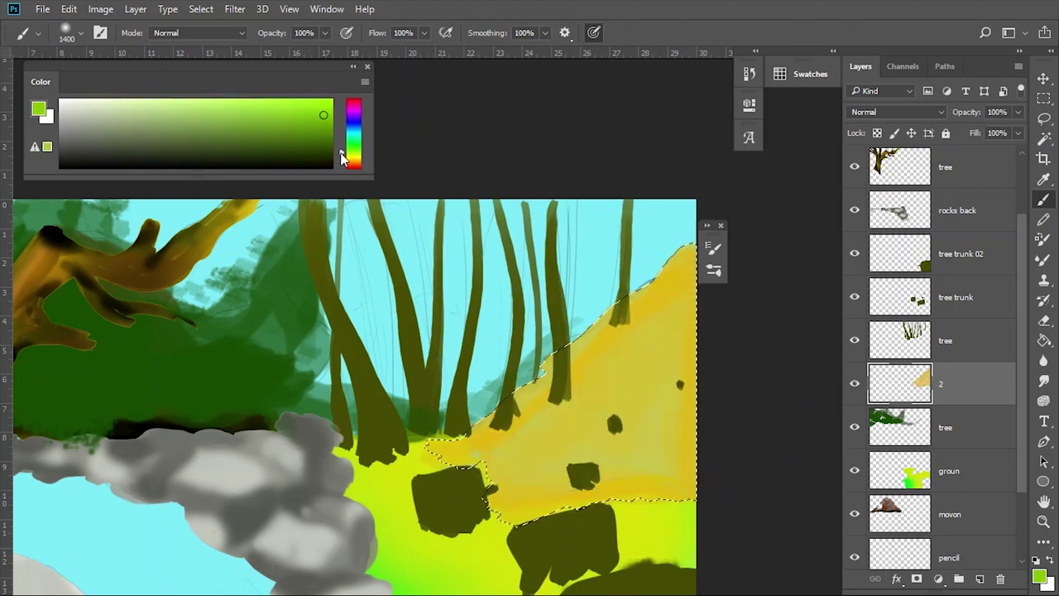
click(302, 106)
mouse_move(544, 378)
mouse_down()
mouse_move(626, 450)
mouse_move(544, 437)
mouse_up()
key(ctrl+z)
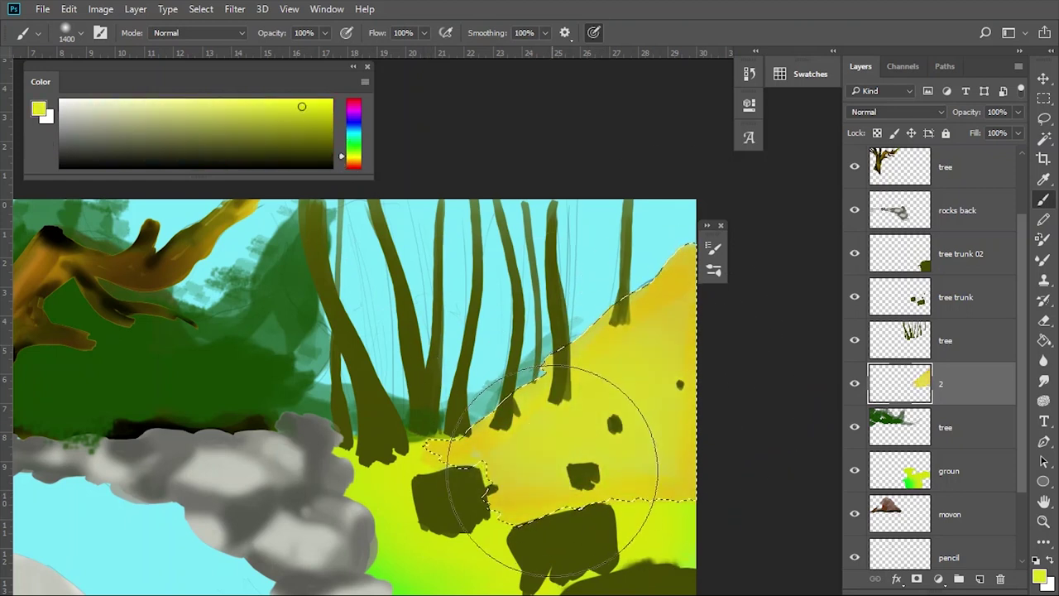
Shade part of the yellow ground with a darker olive
click(326, 148)
drag(464, 488, 513, 464)
drag(637, 451, 952, 446)
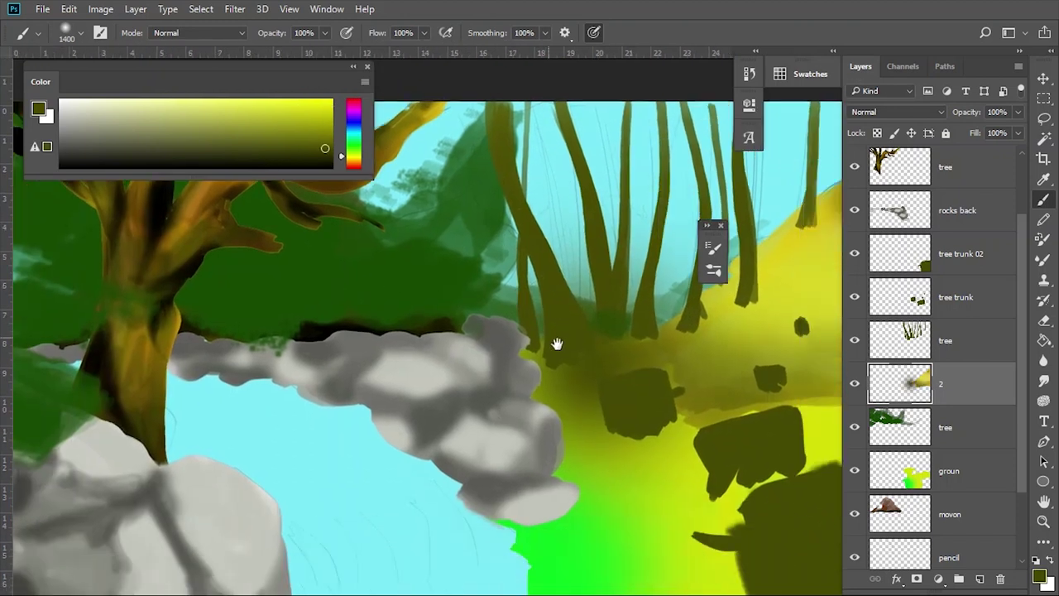
click(951, 445)
Paint the selected canopy foliage a bright green
ctrl+click(886, 426)
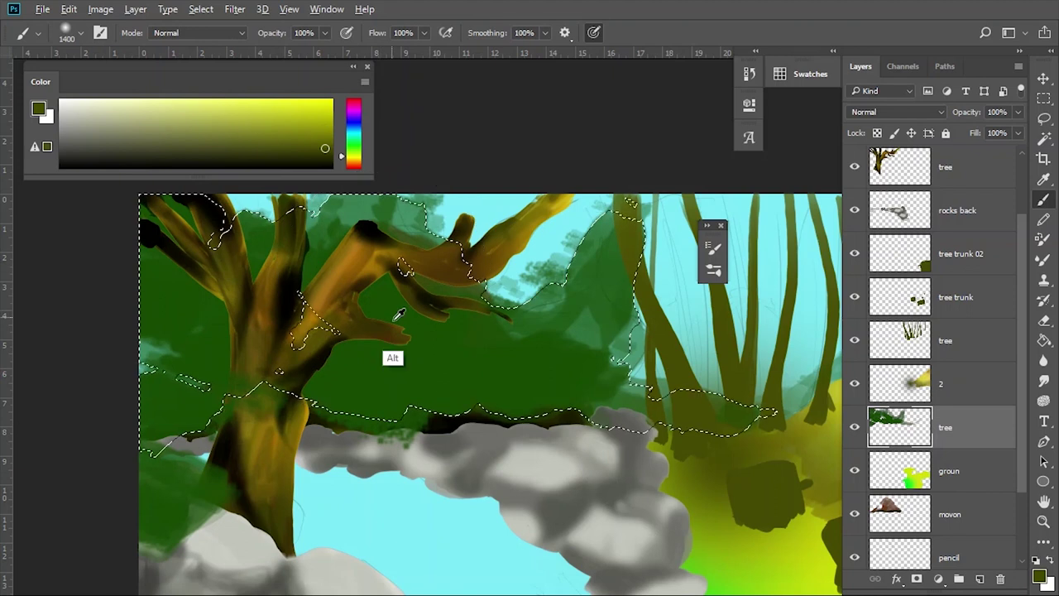
click(322, 125)
mouse_move(248, 274)
mouse_down()
mouse_move(118, 378)
mouse_move(615, 331)
mouse_up()
drag(414, 248, 307, 373)
click(353, 158)
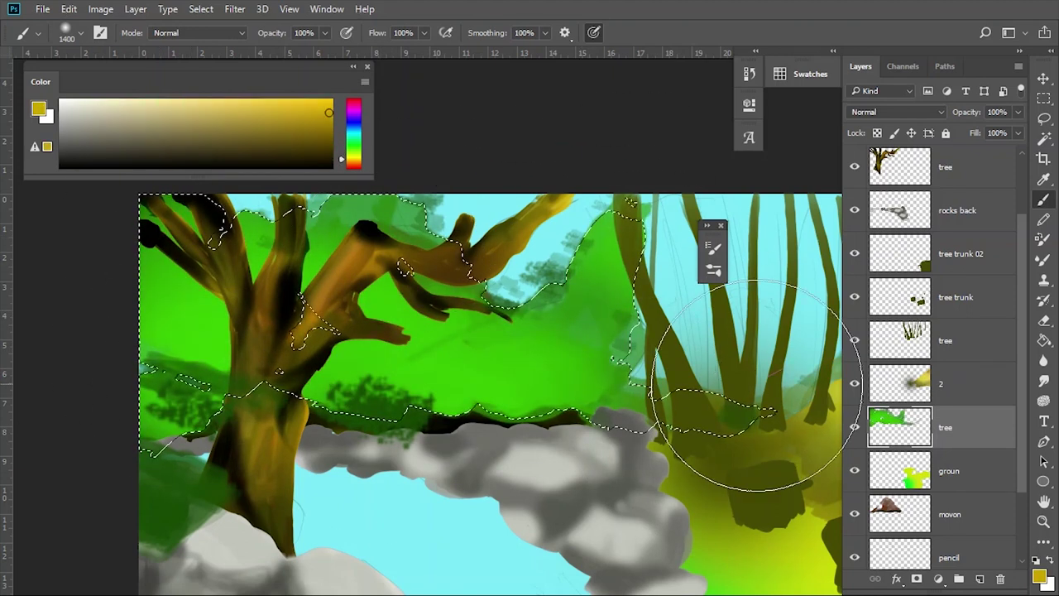
key(ctrl+d)
scroll(787, 248, down, 2)
scroll(1005, 402, up, 2)
Paint the tree 012 foliage dabs bright green, undoing an accidental shift of the dabs
click(890, 170)
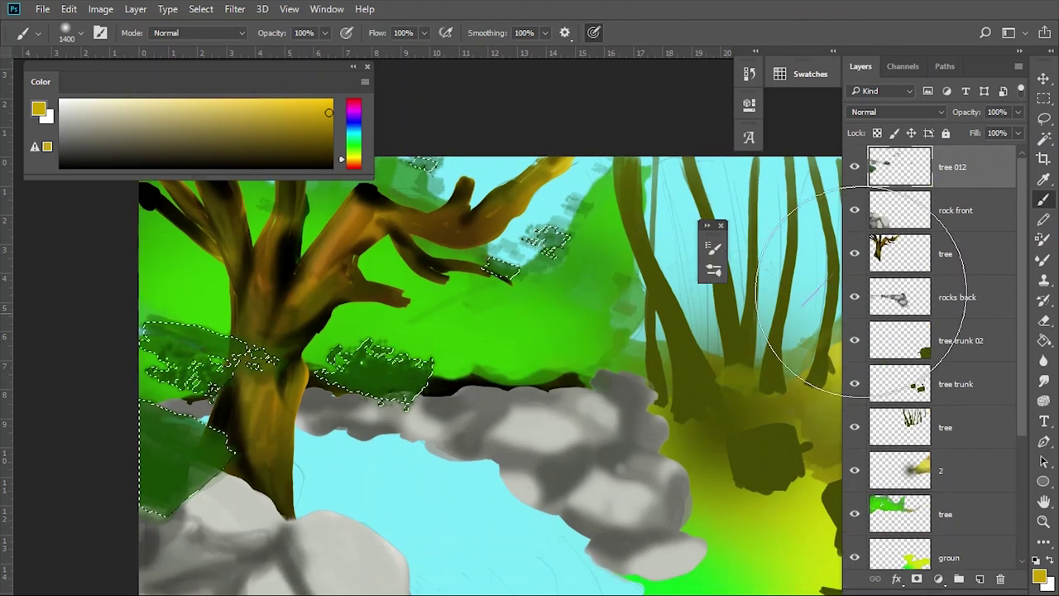
drag(699, 381, 575, 374)
alt+click(388, 310)
alt+click(496, 177)
drag(273, 356, 58, 430)
drag(315, 364, 506, 368)
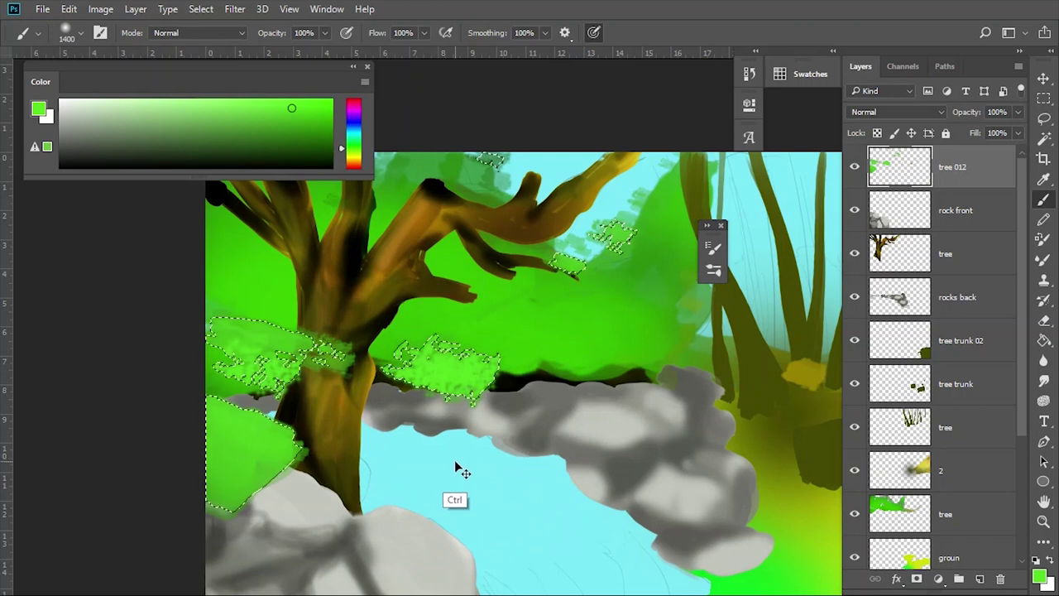
drag(461, 469, 448, 452)
key(ctrl+z)
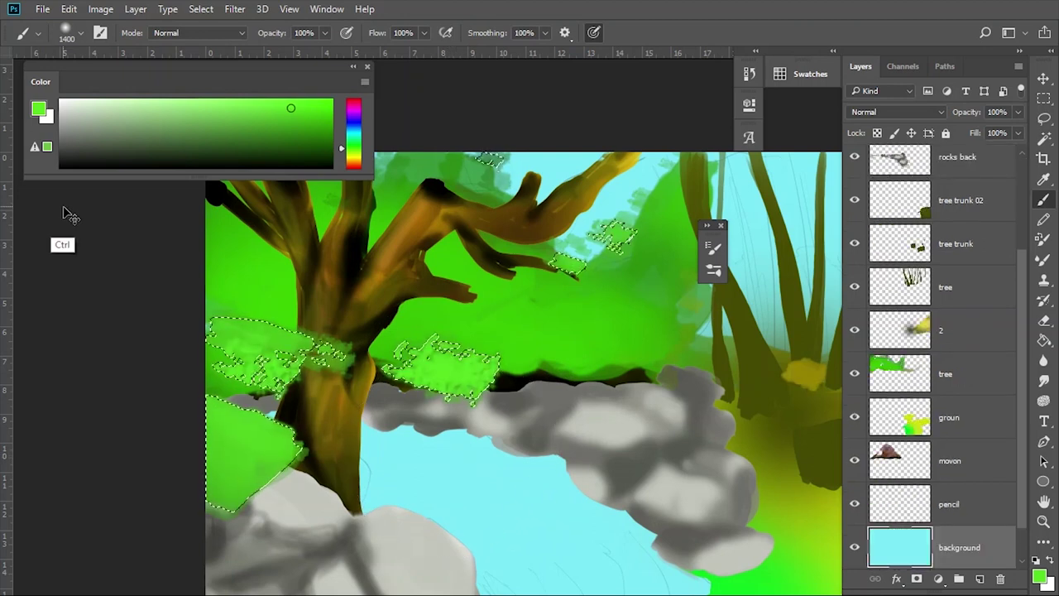
drag(769, 467, 229, 502)
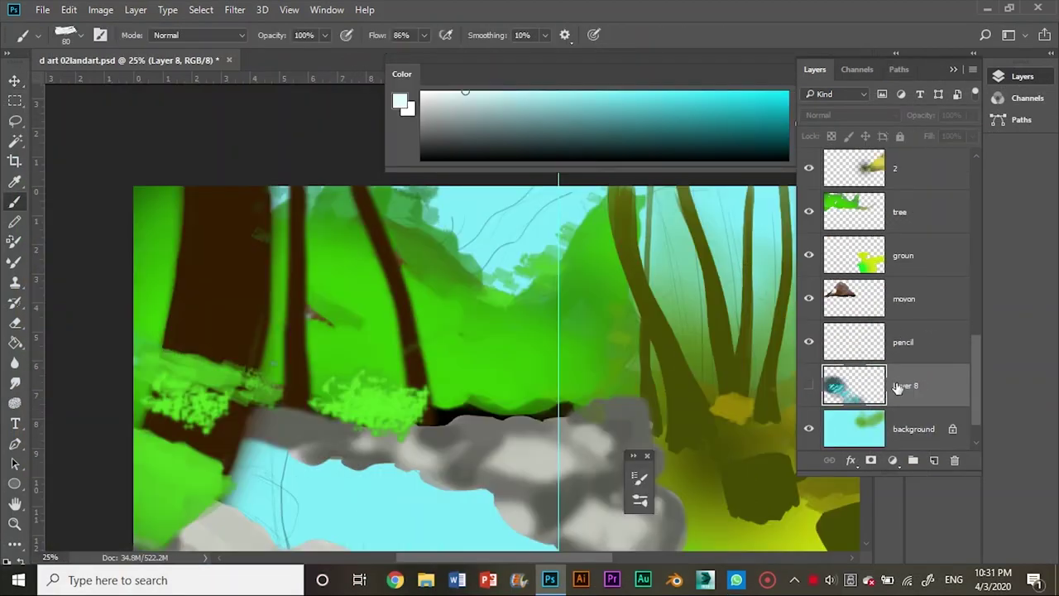
On Layer 6, paint an orange-brown stroke along the trunk edge and choose a new brush preset
scroll(900, 348, up, 5)
click(911, 281)
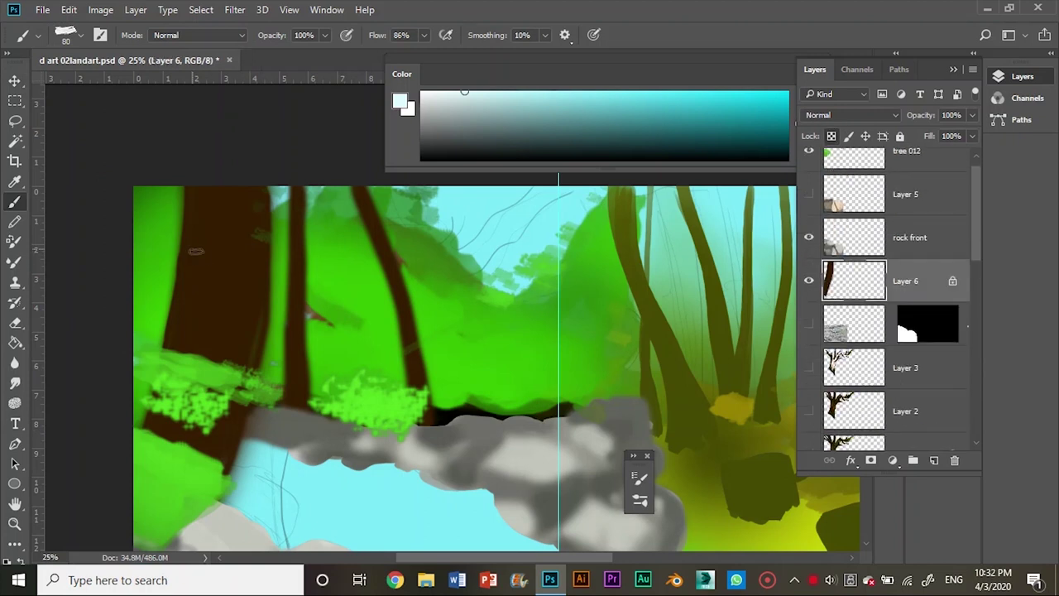
alt+click(220, 261)
click(755, 112)
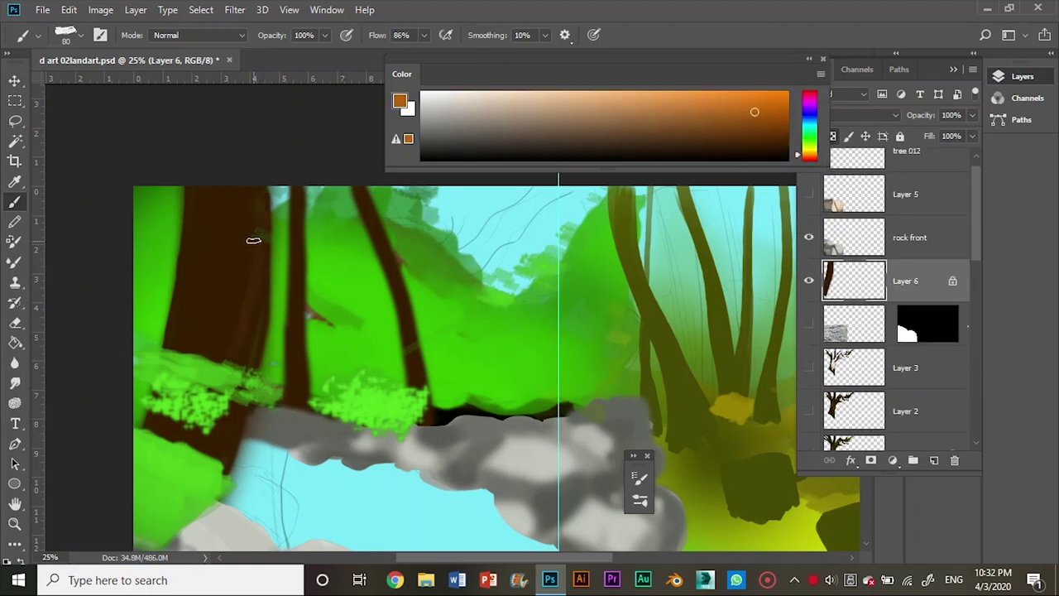
drag(254, 260, 229, 468)
click(81, 35)
scroll(208, 213, down, 3)
click(250, 258)
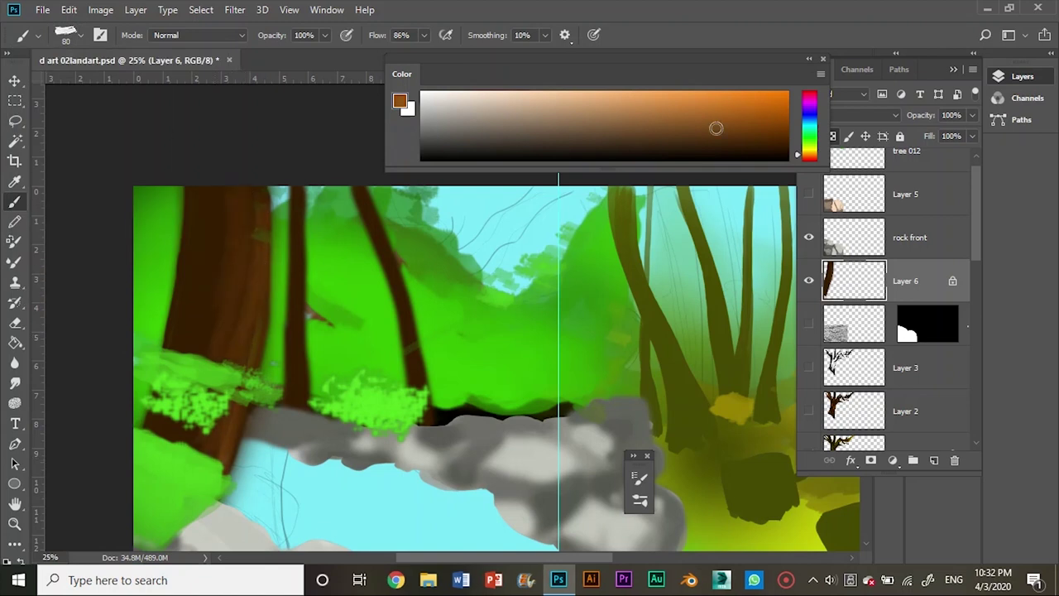
Add a black shadow on the left trunk's left edge and a lighter brown highlight on its right
click(757, 159)
drag(170, 348, 199, 200)
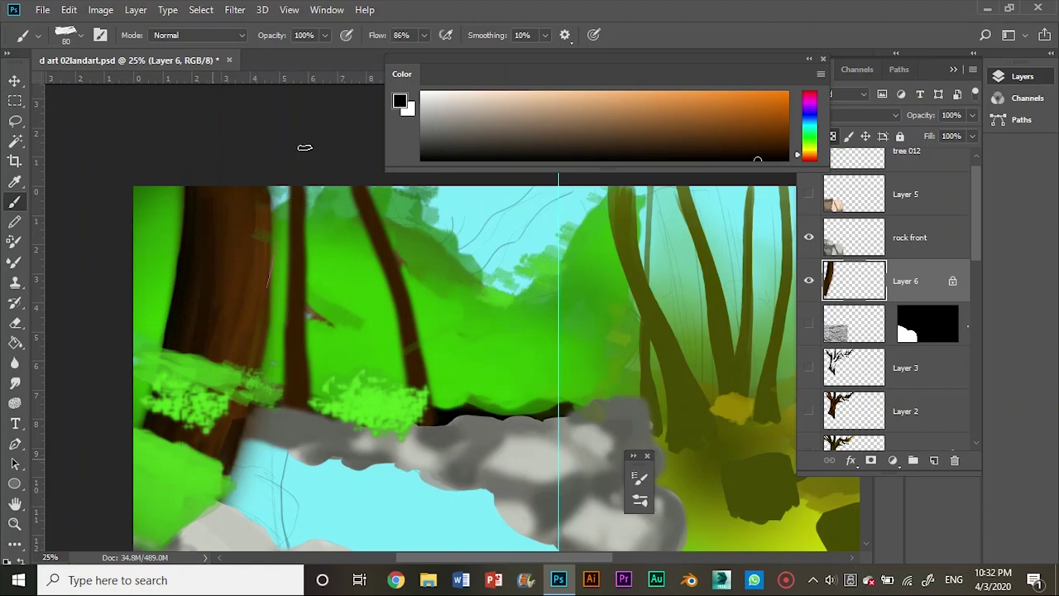
drag(265, 190, 206, 403)
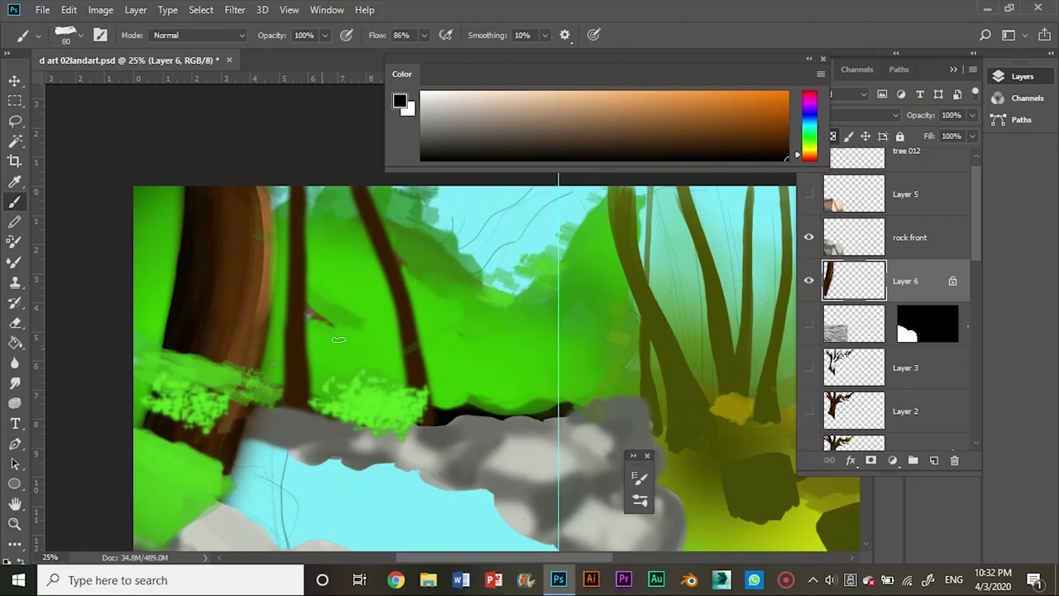
drag(263, 307, 234, 404)
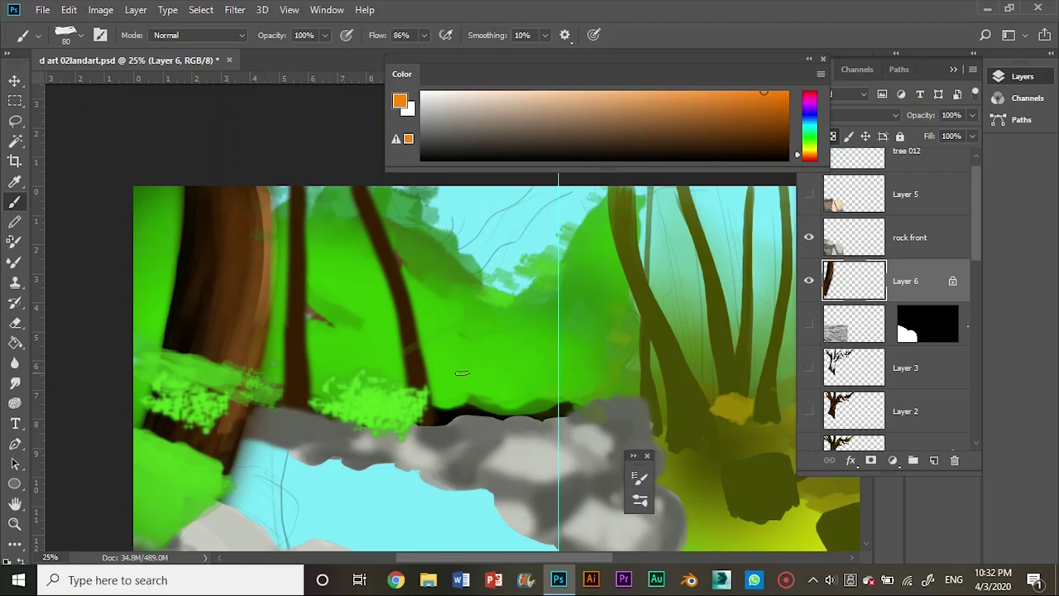
alt+click(369, 371)
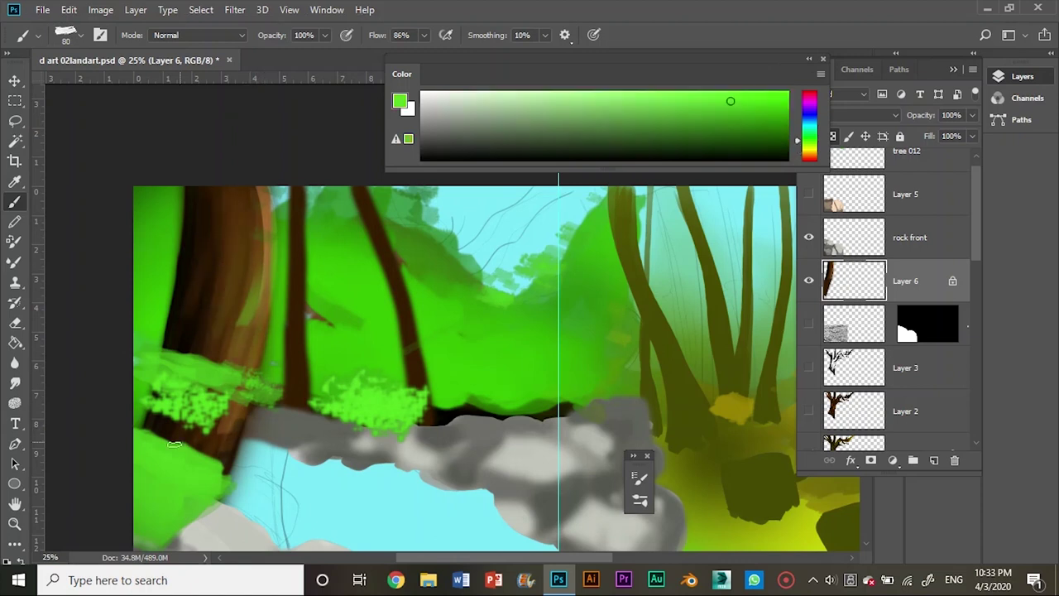
Darken the left trunk's left edge with sampled brown strokes and show the brush settings
alt+click(236, 328)
drag(176, 352, 187, 253)
click(778, 130)
mouse_move(175, 302)
mouse_down()
mouse_move(195, 189)
mouse_move(175, 327)
mouse_up()
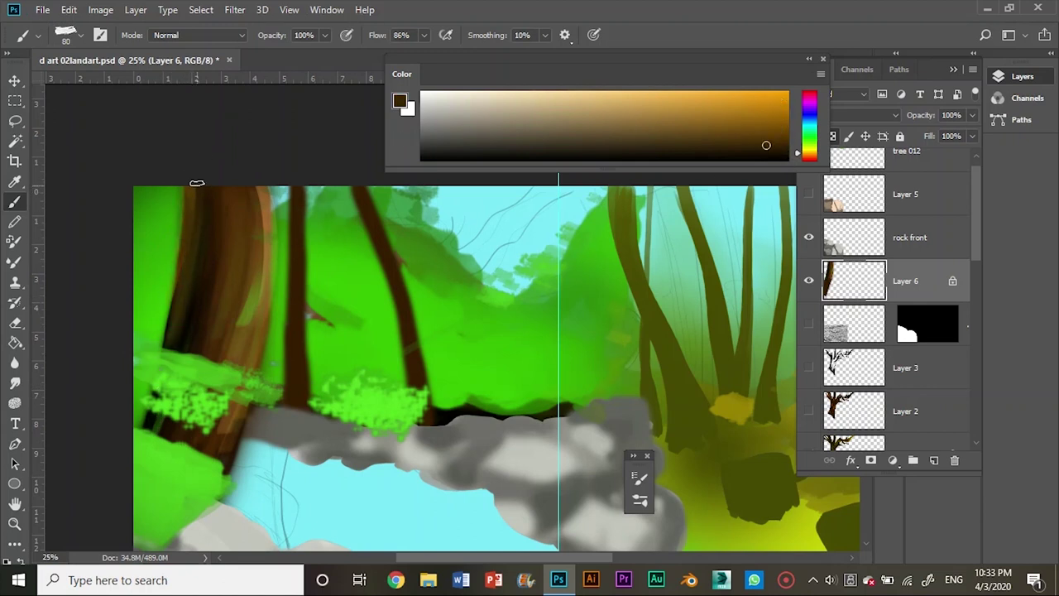
drag(191, 249, 170, 343)
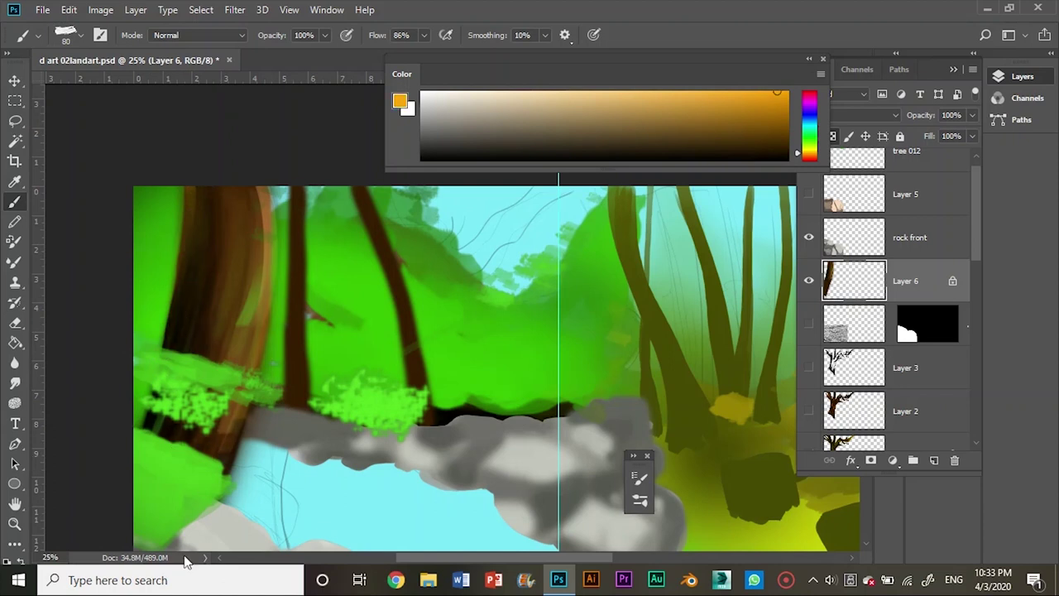
click(101, 34)
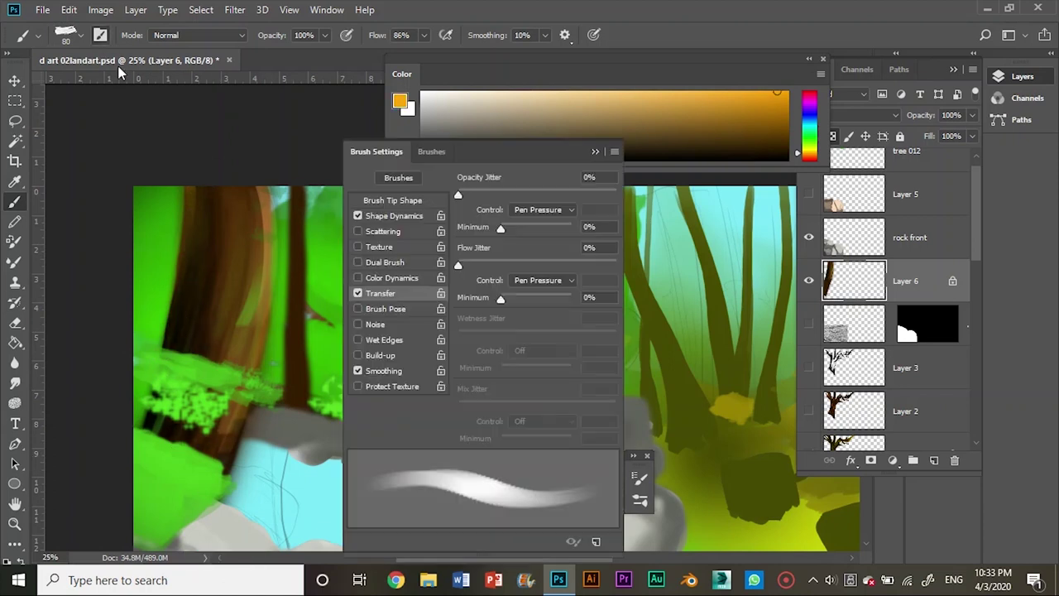
Choose a brush preset and paint dark bark lines down the large left trunk
click(432, 152)
click(81, 37)
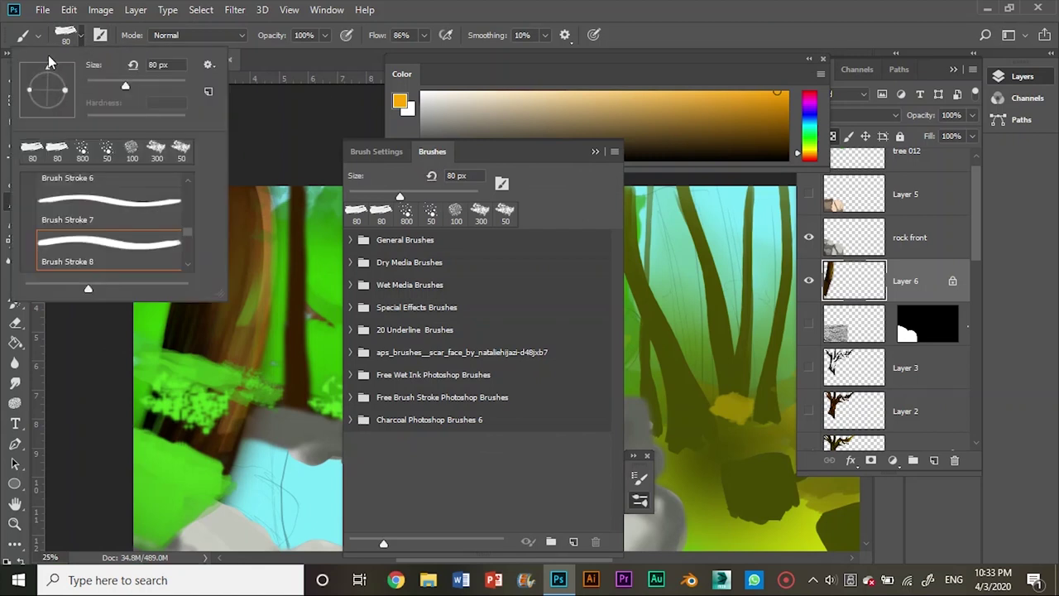
click(245, 273)
click(597, 152)
click(779, 133)
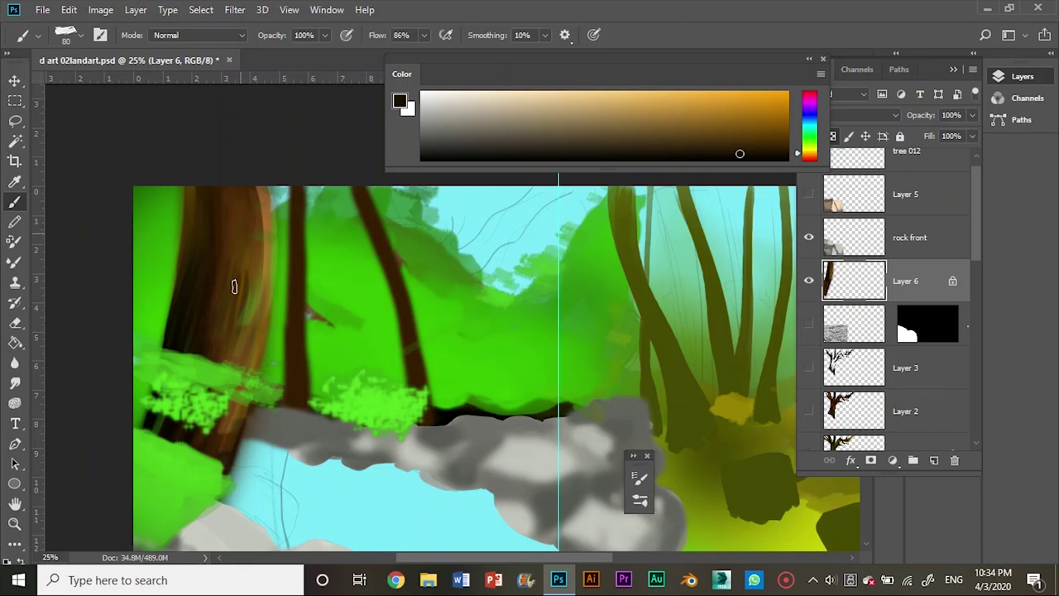
drag(258, 337, 194, 389)
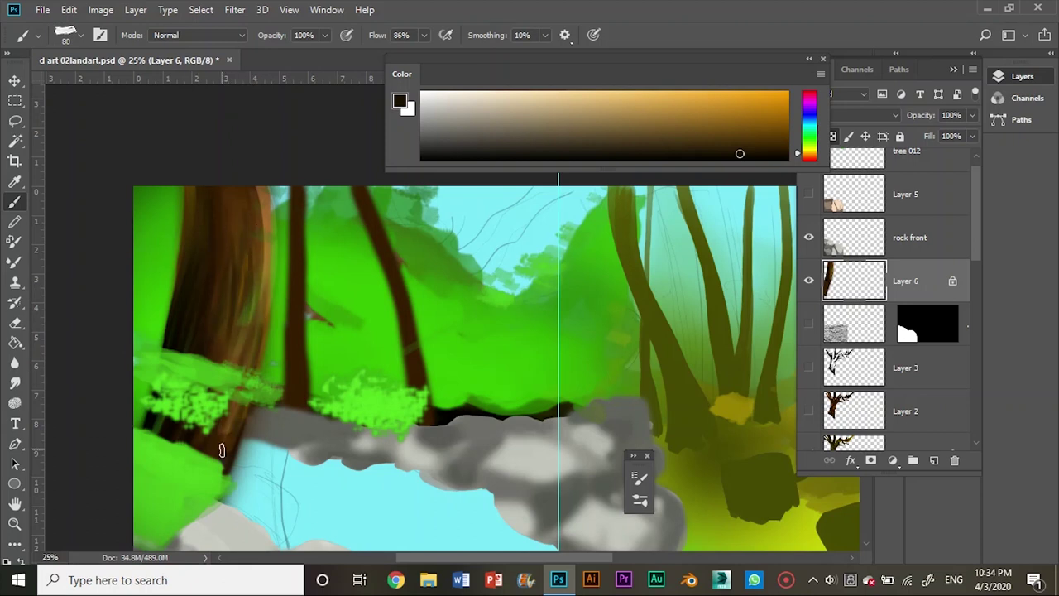
drag(246, 185, 230, 335)
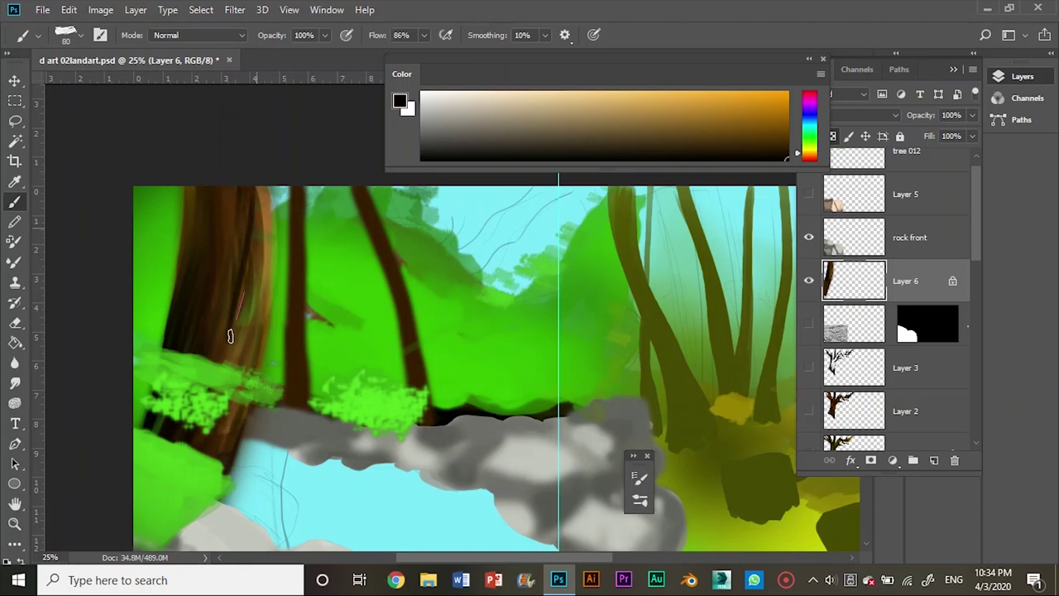
drag(248, 272, 213, 321)
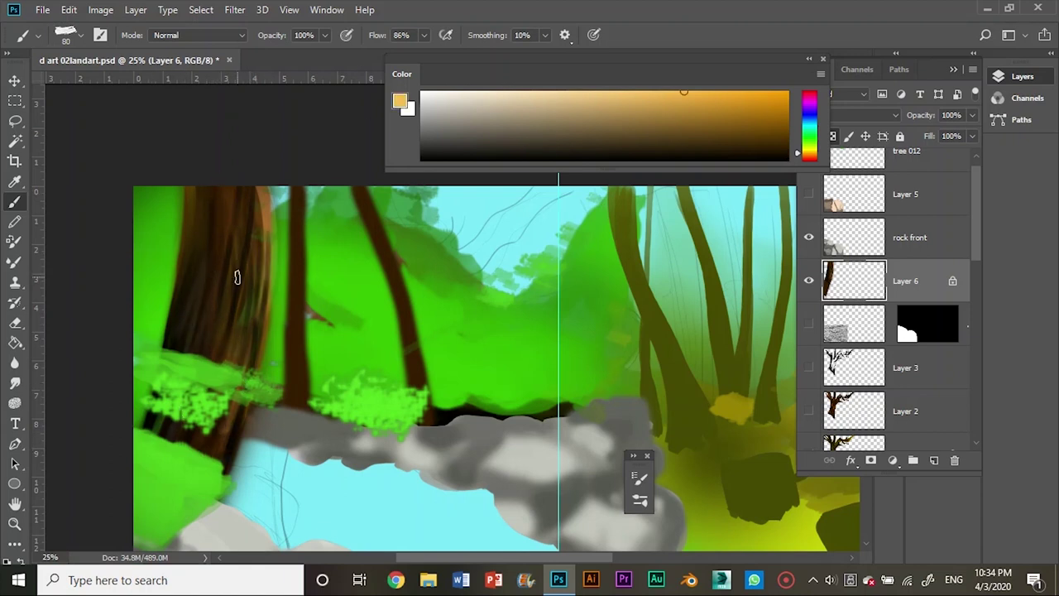
Add light orange highlights and tan and dark brown strands along the left trunk
drag(258, 236, 249, 340)
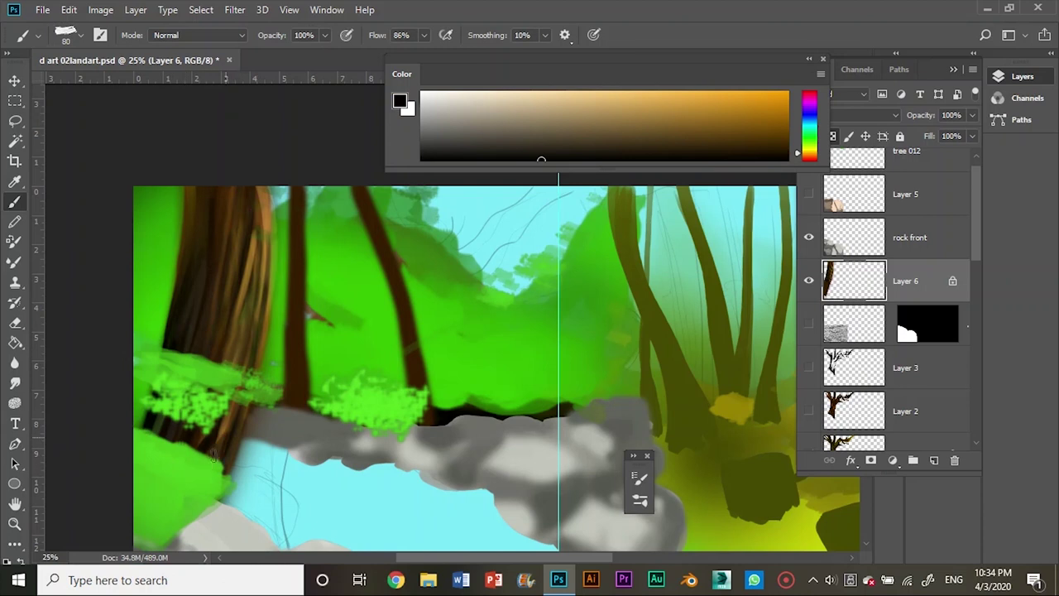
drag(225, 191, 207, 356)
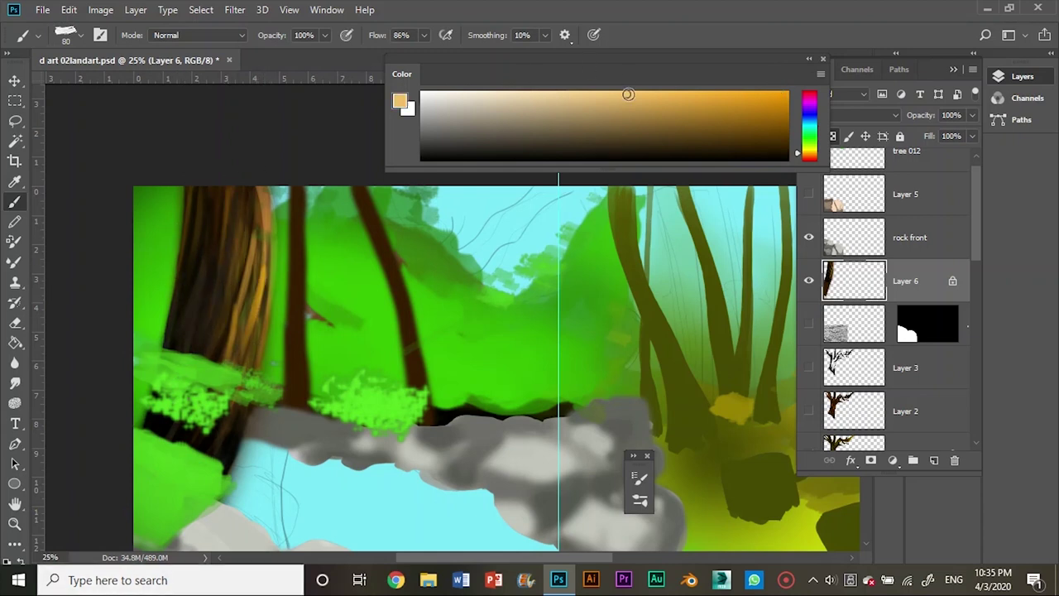
drag(175, 286, 196, 195)
drag(201, 240, 194, 329)
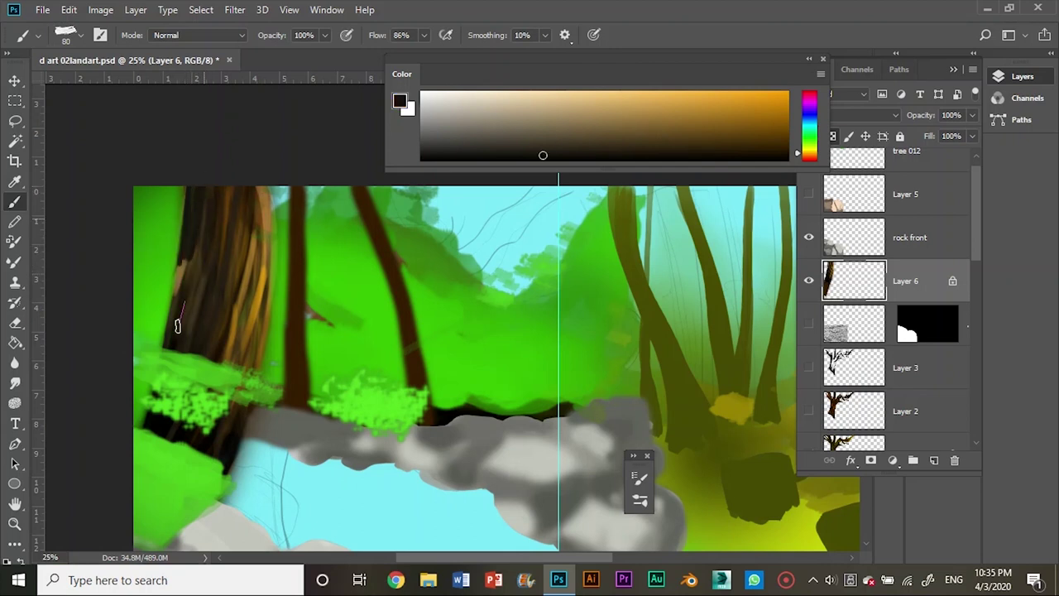
drag(221, 229, 205, 337)
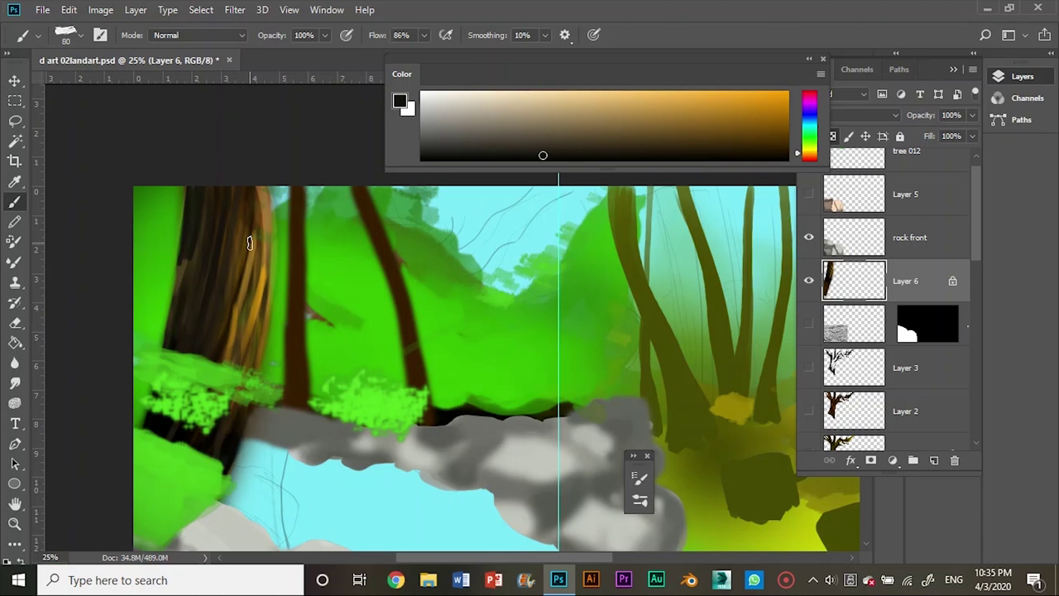
scroll(874, 336, down, 3)
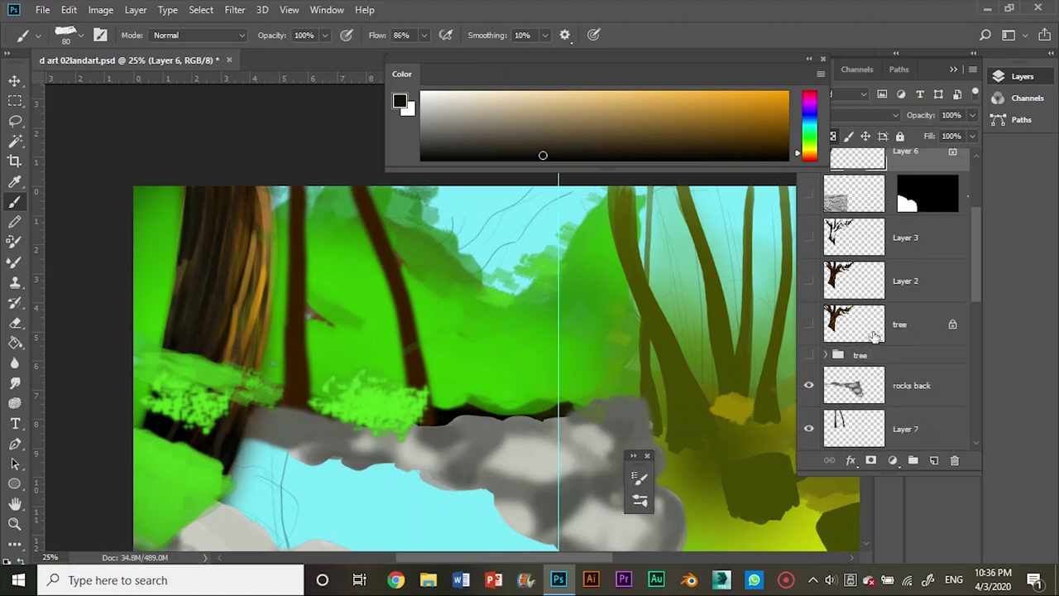
On Layer 7, shade the middle trunk's edges with brown-orange strokes
click(875, 436)
click(764, 128)
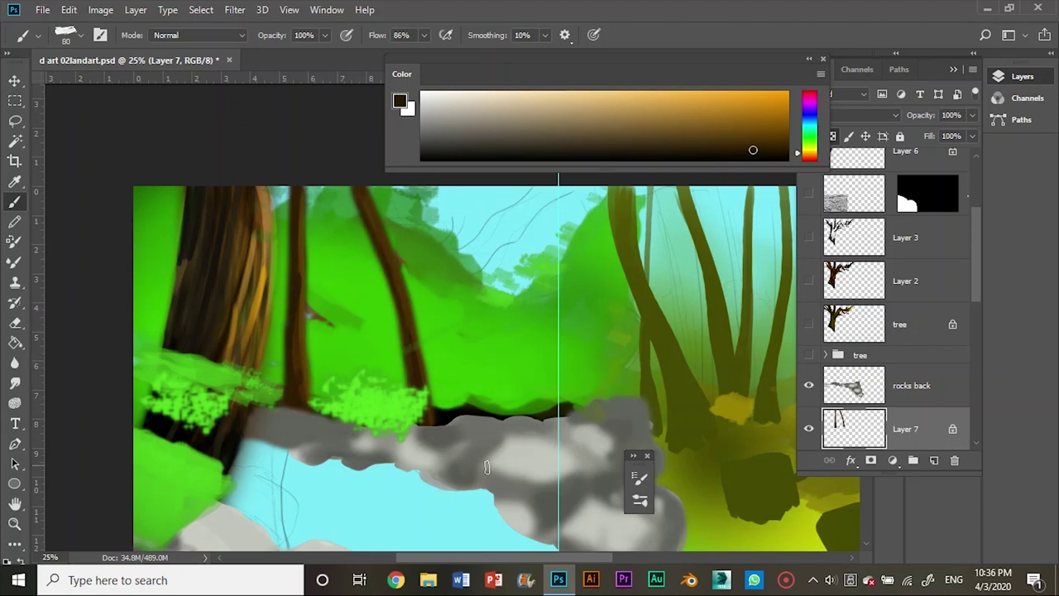
scroll(488, 480, up, 1)
scroll(491, 493, up, 1)
scroll(492, 489, up, 1)
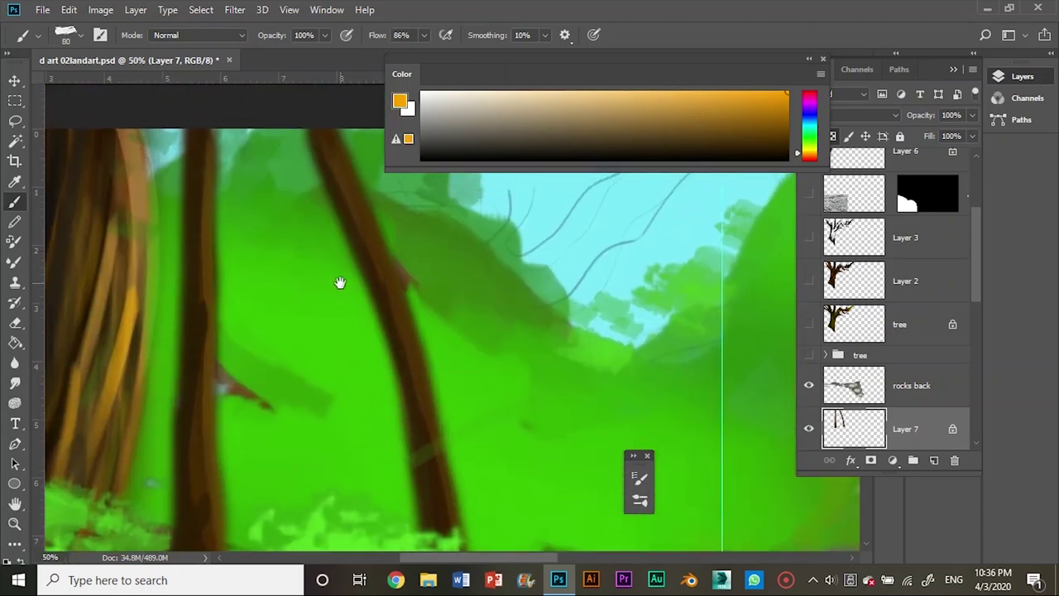
drag(339, 282, 334, 351)
drag(371, 279, 429, 520)
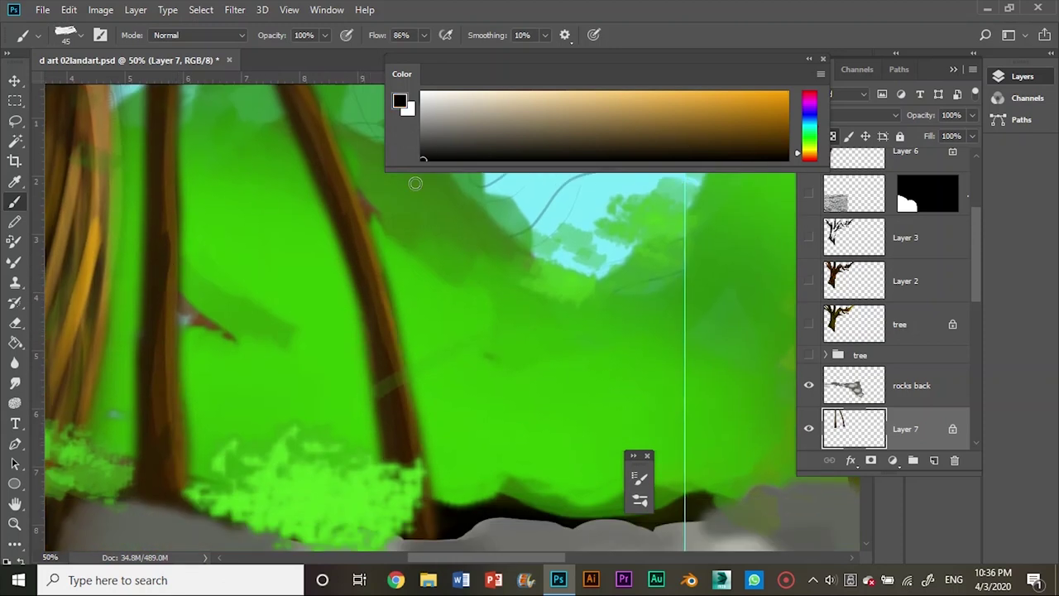
drag(341, 240, 368, 375)
Add bark strokes across the slanted right trunk and move the Color panel away from the trees
drag(142, 387, 238, 330)
scroll(238, 389, up, 5)
drag(264, 460, 243, 249)
scroll(239, 207, down, 5)
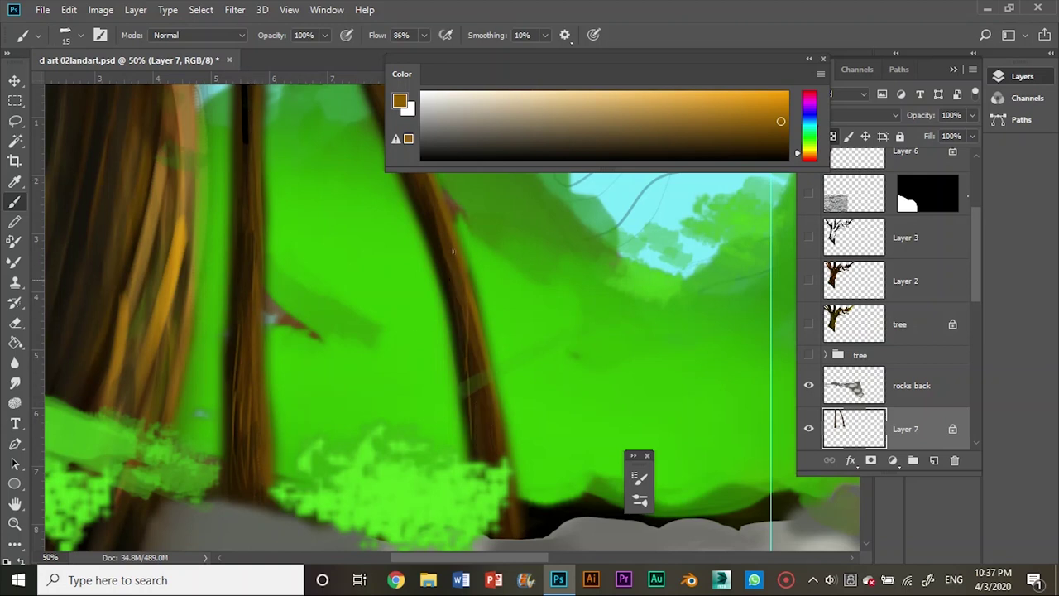
drag(401, 73, 517, 109)
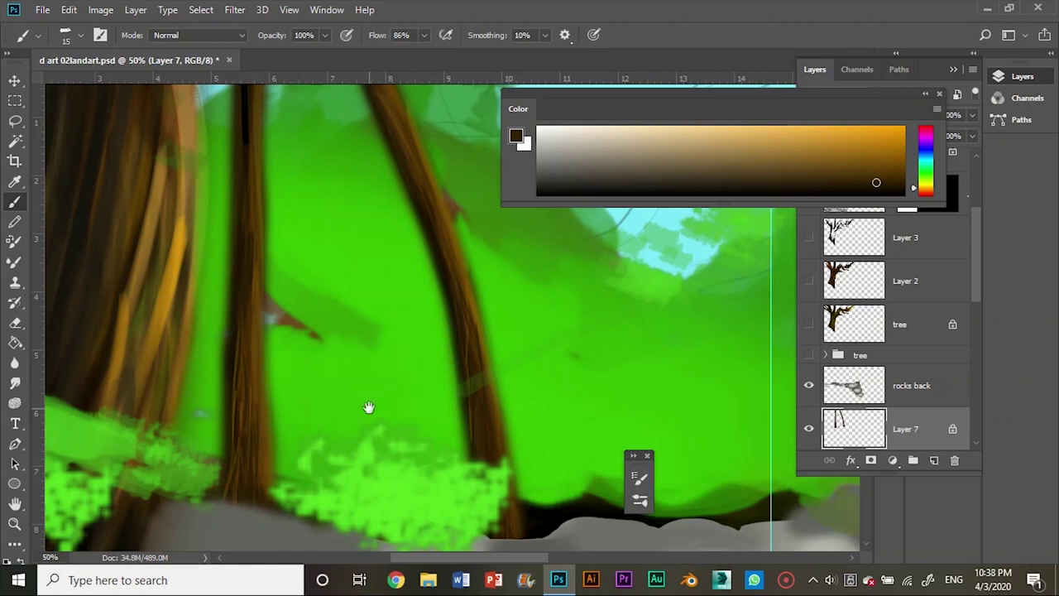
On Layer 6, paint thin dark strokes down the large trunk's right edge with a smaller brush
drag(368, 407, 543, 249)
ctrl+click(386, 158)
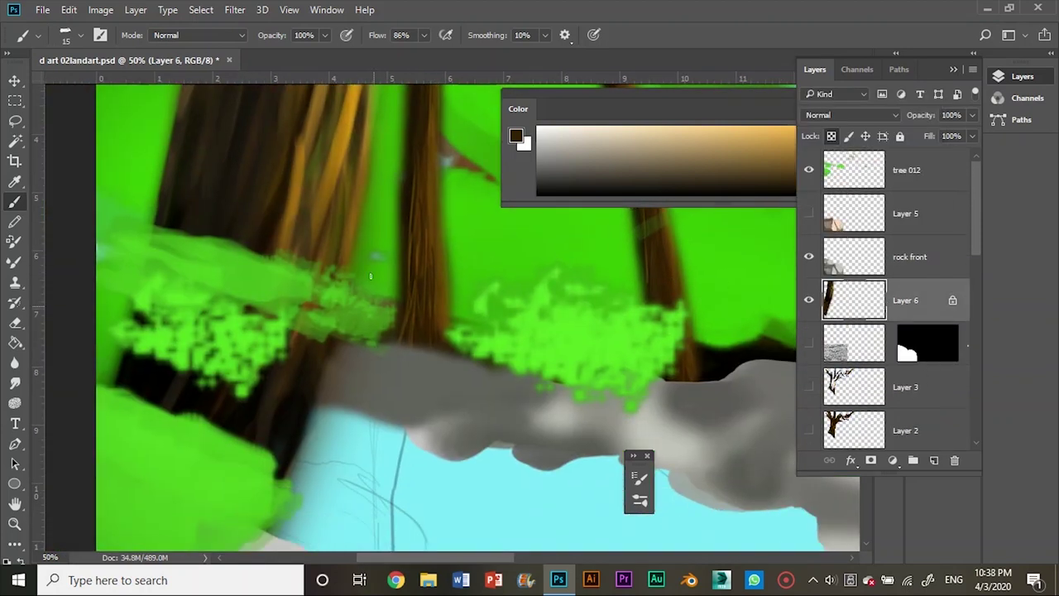
drag(290, 118, 271, 279)
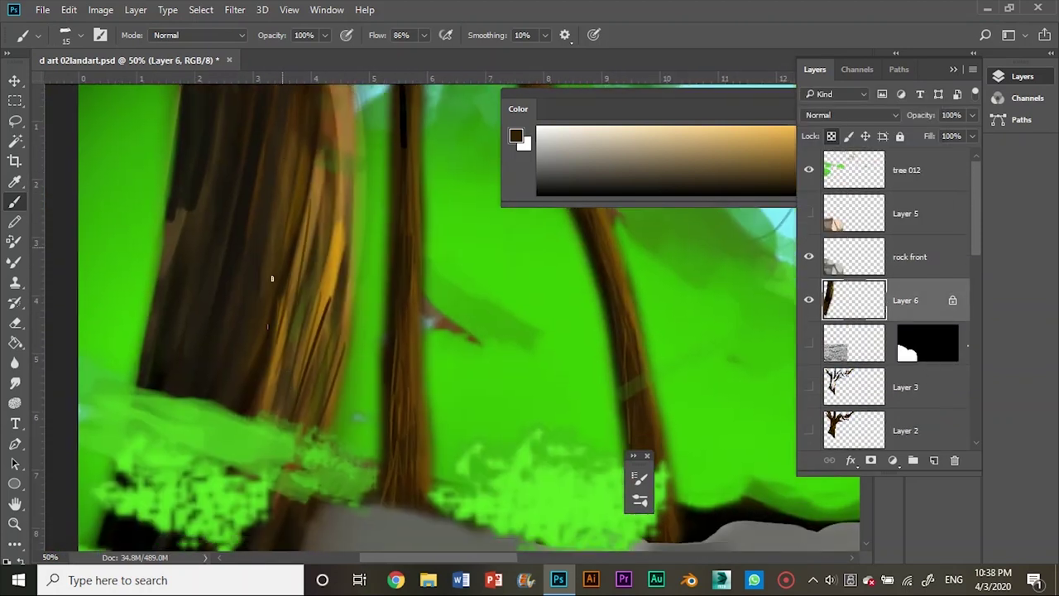
mouse_move(335, 186)
mouse_down()
mouse_move(291, 276)
mouse_move(370, 54)
mouse_up()
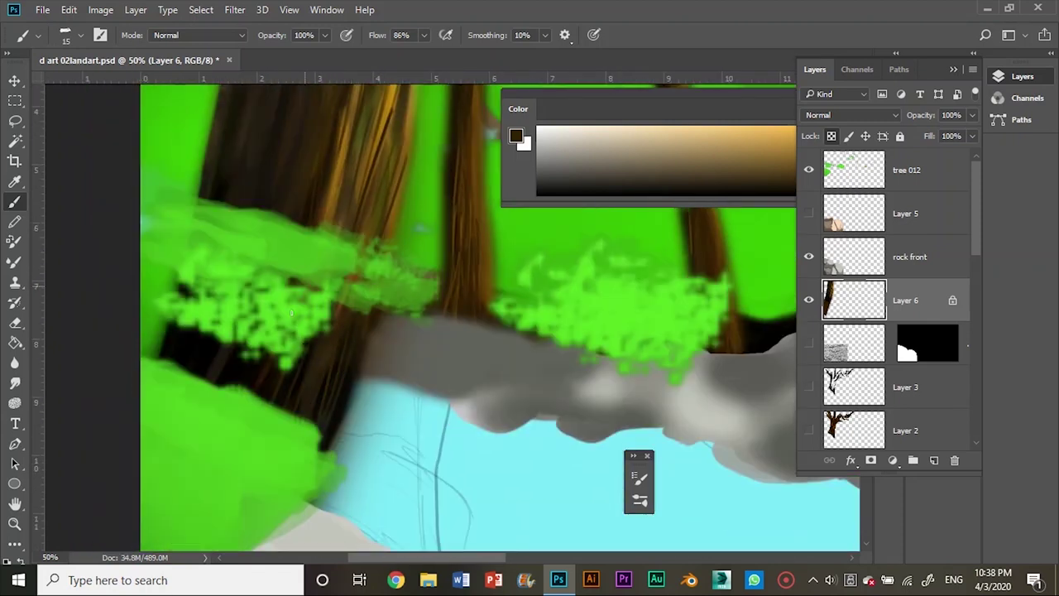
drag(339, 87, 302, 286)
key(bracketleft)
key(bracketleft)
key(bracketleft)
mouse_move(362, 139)
mouse_down()
mouse_move(370, 289)
mouse_move(335, 470)
mouse_up()
Paint gold strands down the large left trunk
click(793, 148)
drag(365, 279, 278, 450)
drag(319, 248, 293, 315)
drag(346, 191, 321, 364)
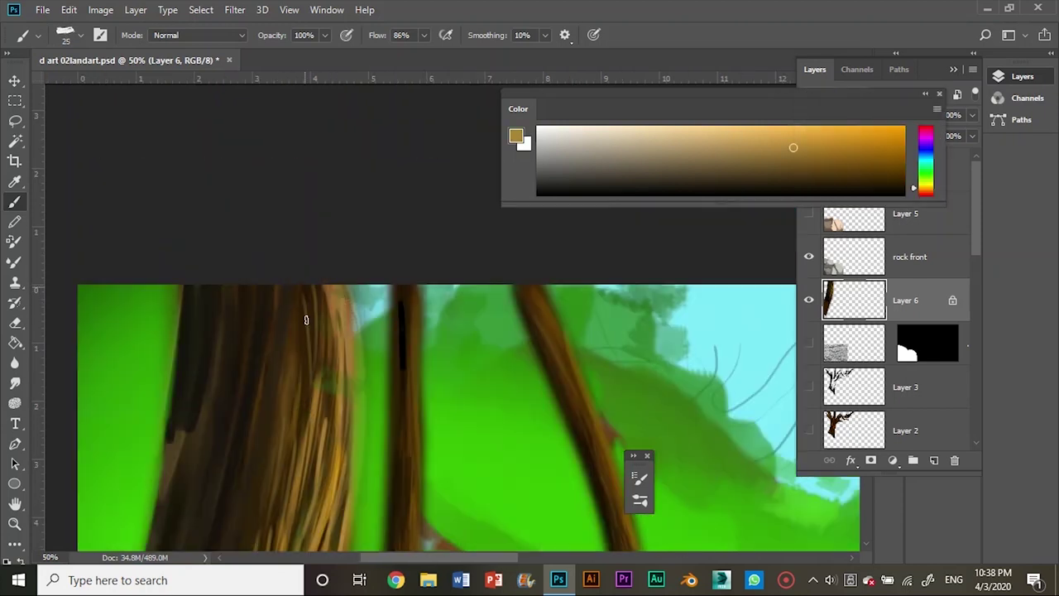
drag(306, 320, 284, 493)
drag(250, 534, 362, 420)
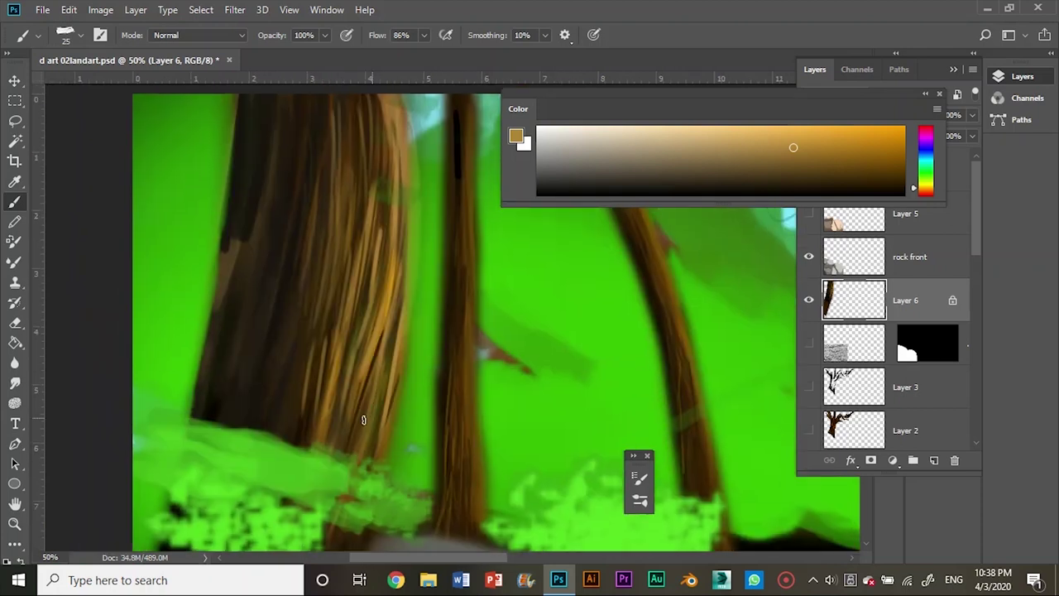
drag(345, 543, 390, 427)
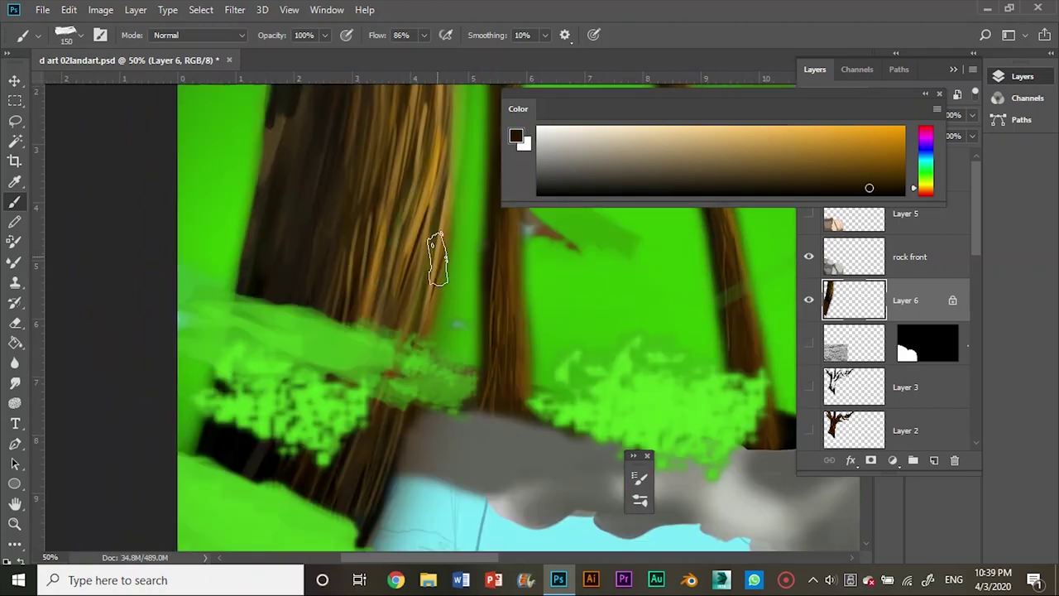
Reduce the brush size and add more dark strokes on the trunk
key(bracketleft)
key(bracketleft)
key(bracketleft)
drag(437, 207, 395, 312)
mouse_move(418, 248)
mouse_down()
mouse_move(388, 339)
mouse_move(392, 477)
mouse_up()
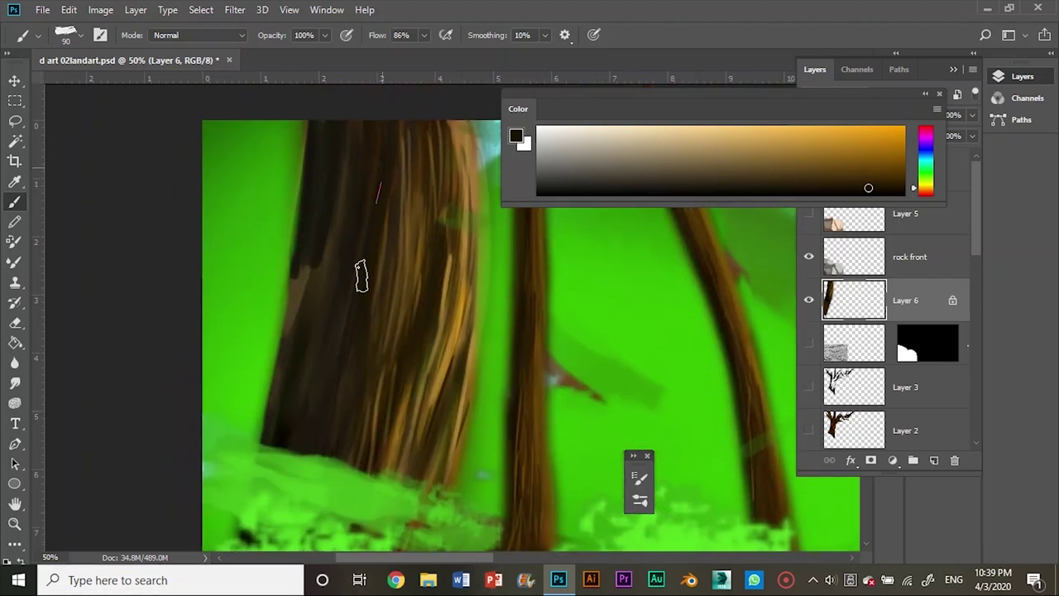
scroll(452, 145, down, 5)
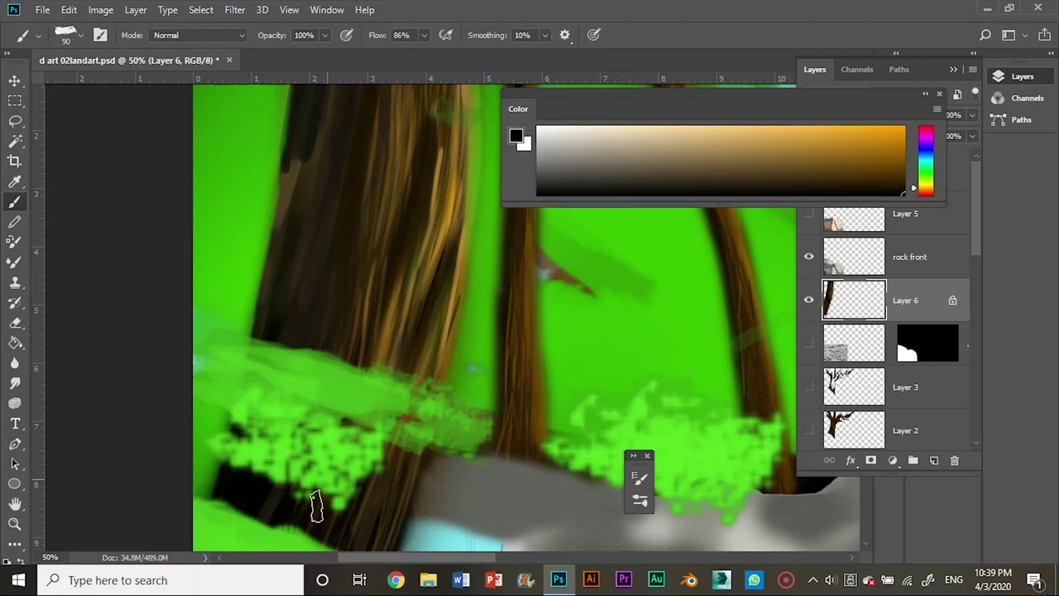
scroll(274, 505, up, 8)
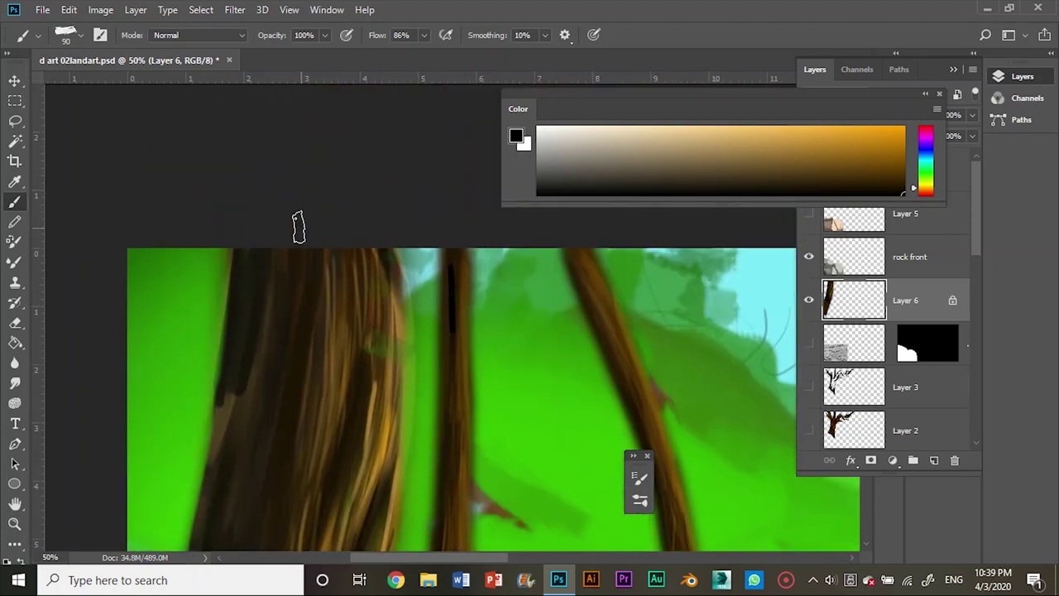
Add an orange strand, soften the black streak with dark brown, and zoom out to the full painting
drag(259, 252, 331, 112)
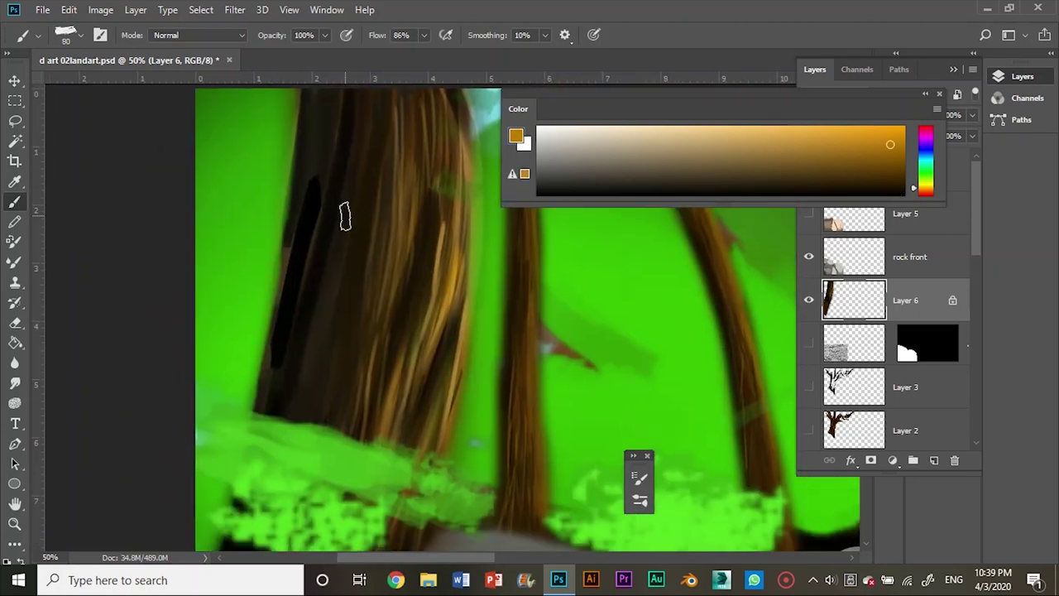
drag(353, 182, 309, 248)
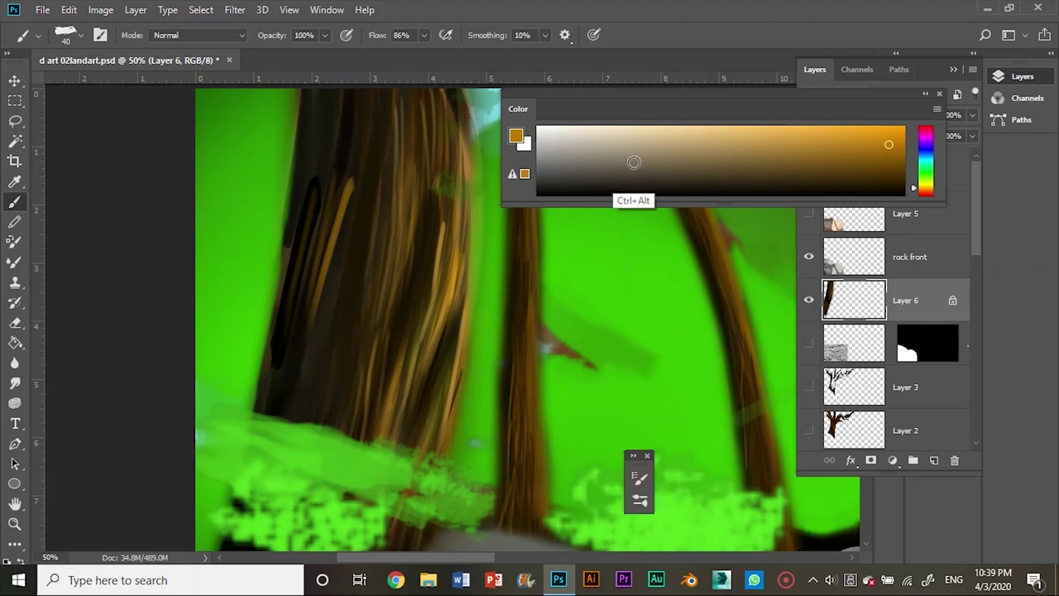
click(650, 181)
drag(324, 210, 293, 223)
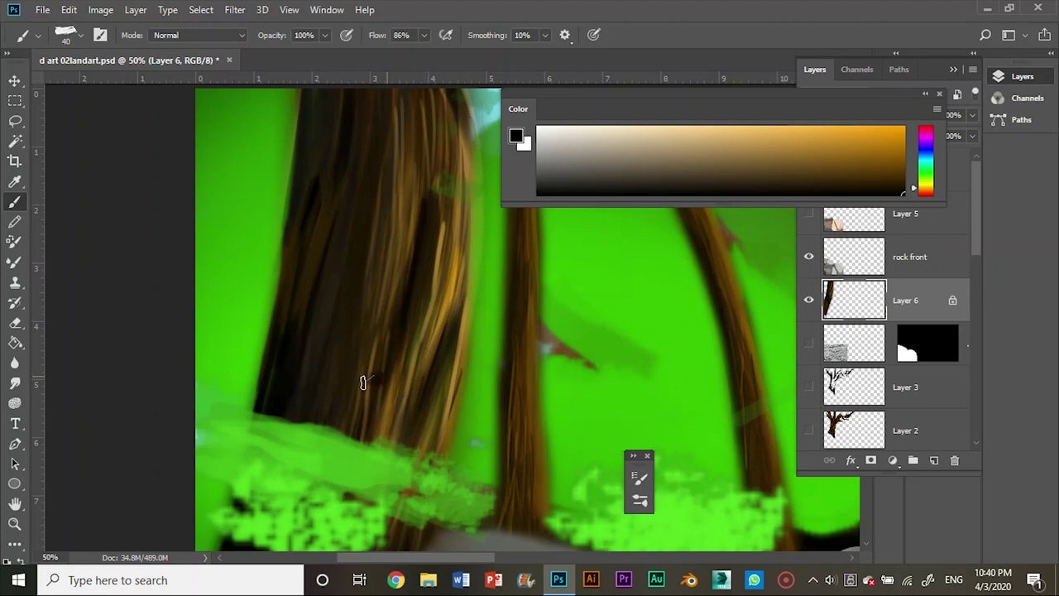
drag(423, 341, 384, 464)
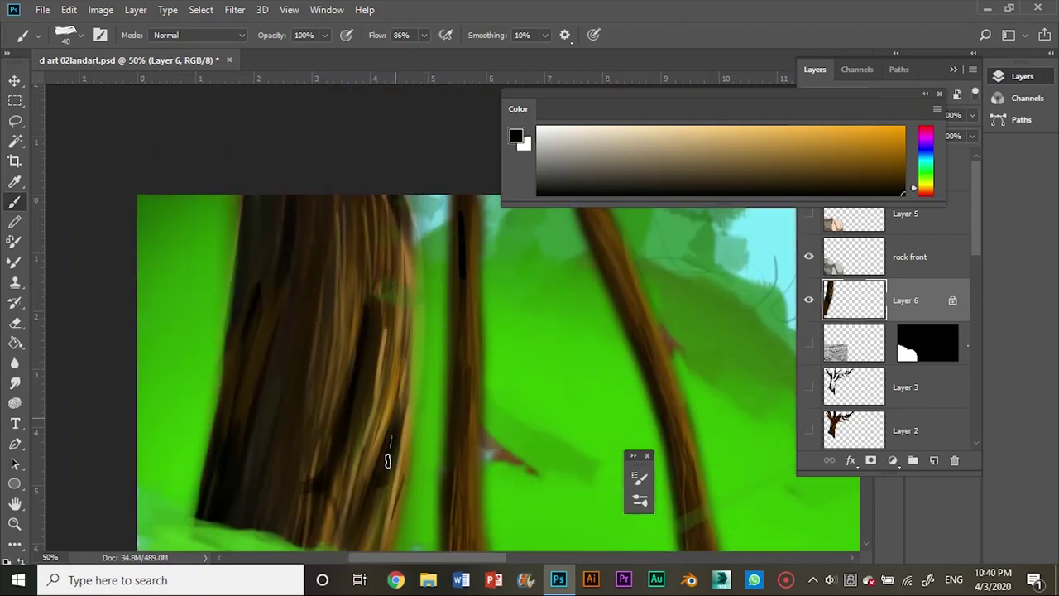
mouse_move(376, 342)
mouse_down()
mouse_move(355, 402)
mouse_move(339, 298)
mouse_move(380, 457)
mouse_up()
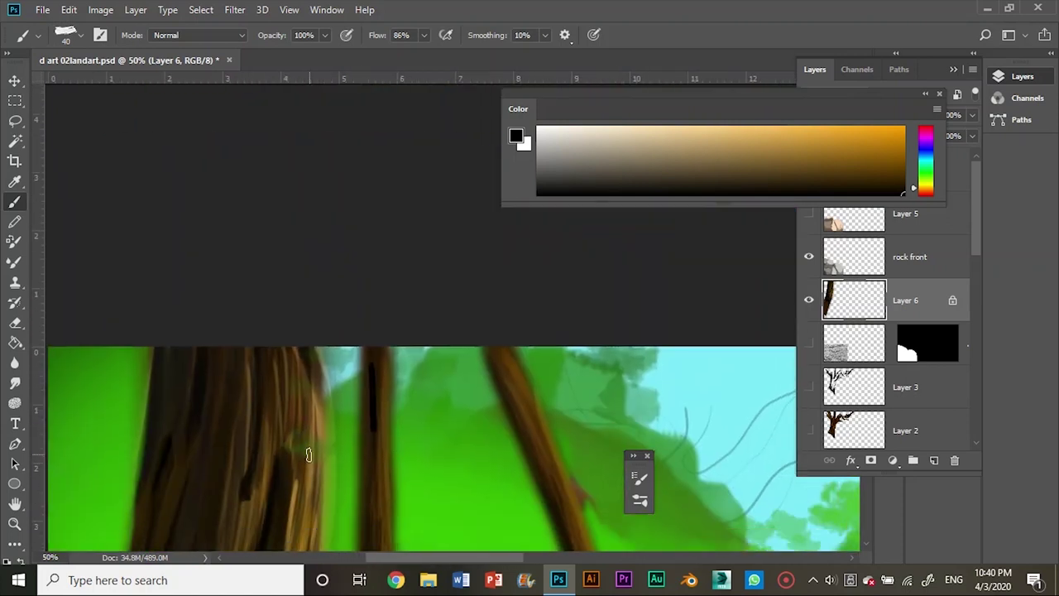
key(ctrl+0)
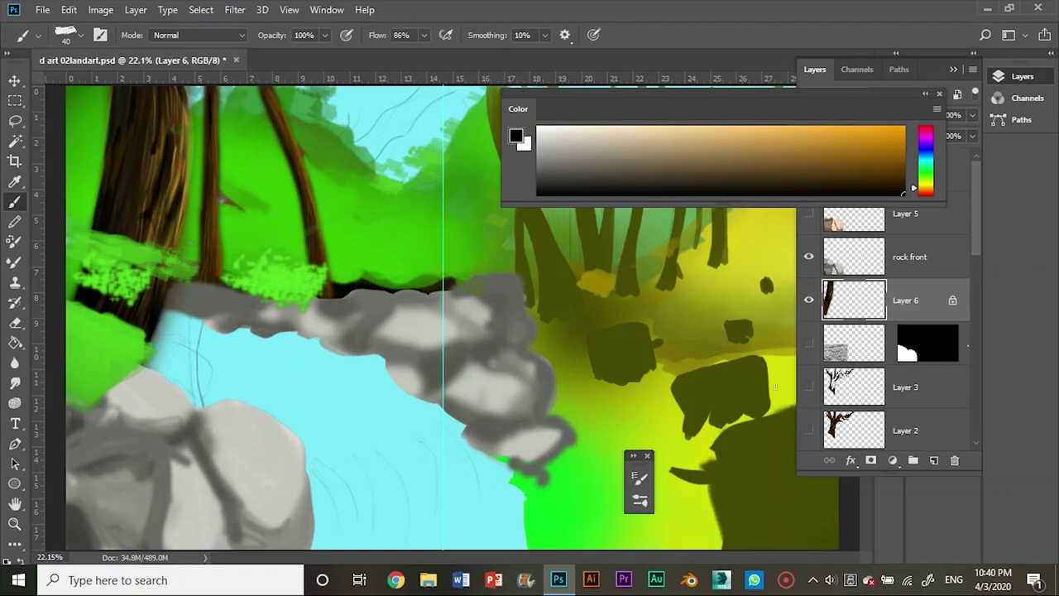
scroll(884, 331, down, 3)
Save the painting, select the bottom tree foliage layer, and enable a Color Overlay style
click(884, 328)
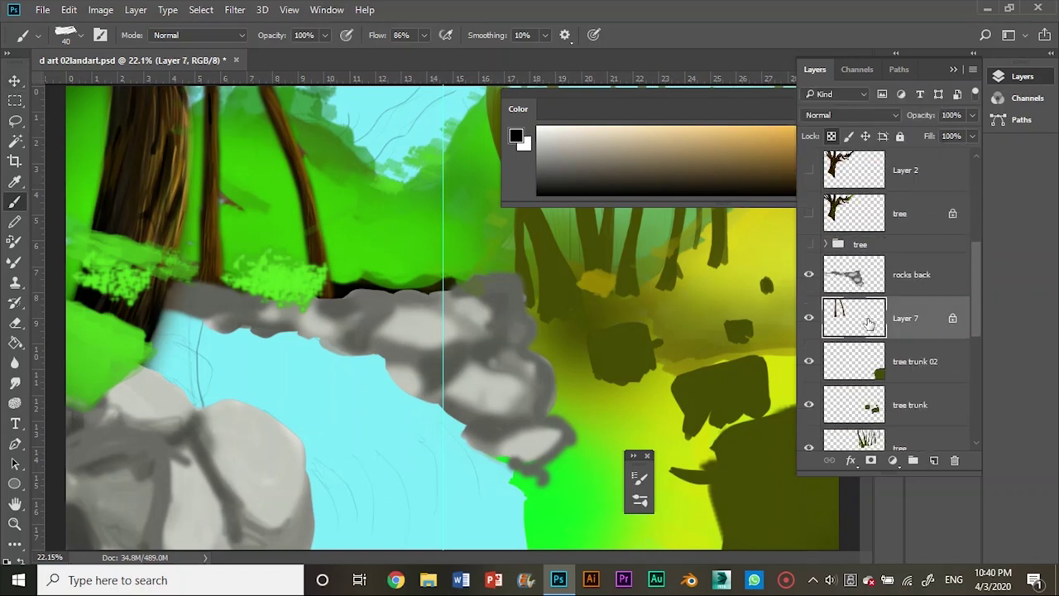
key(ctrl+s)
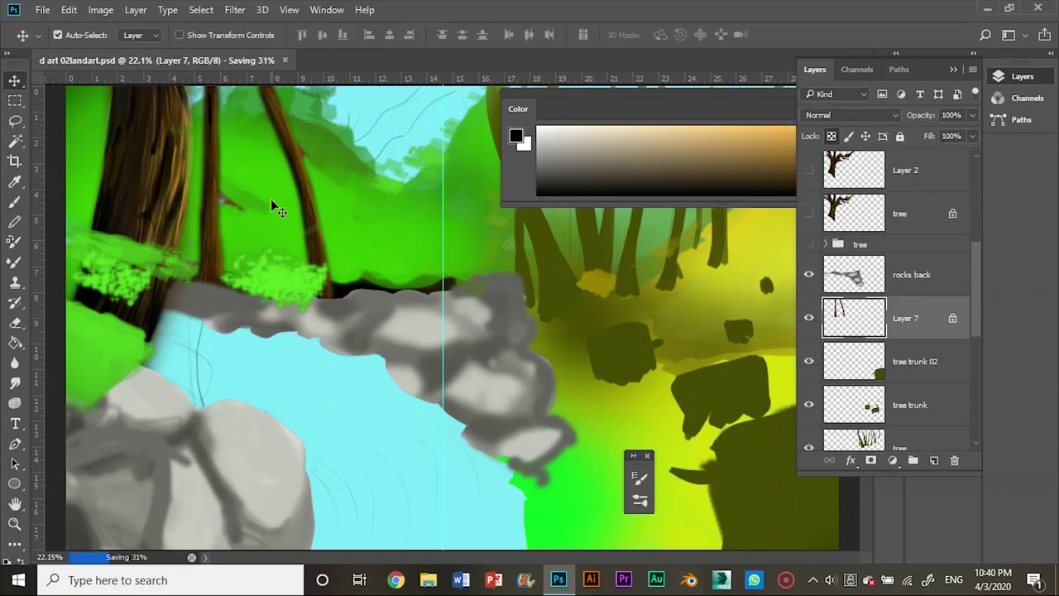
click(364, 237)
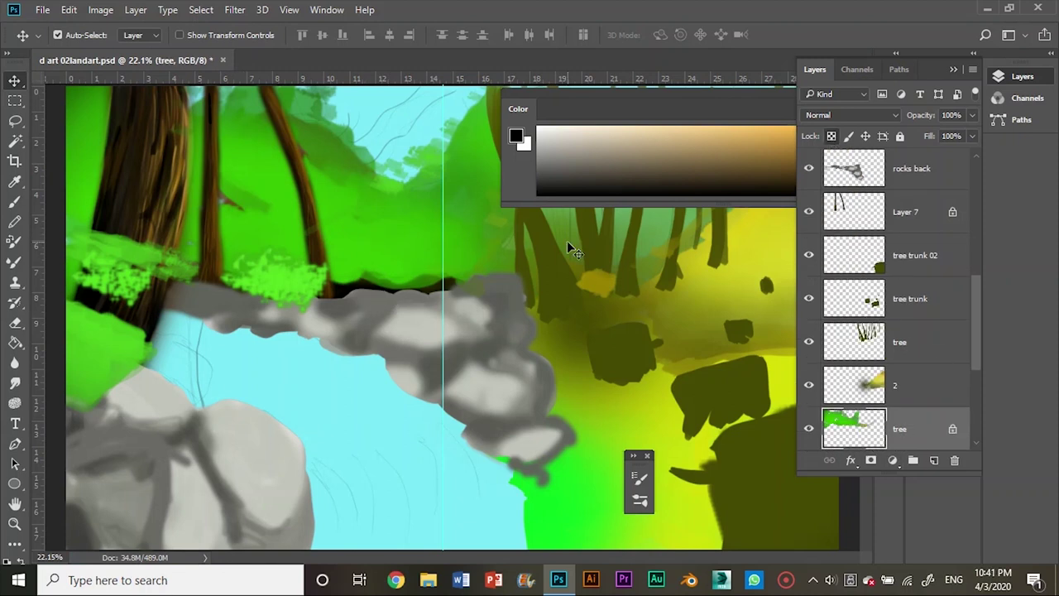
double_click(852, 429)
click(133, 231)
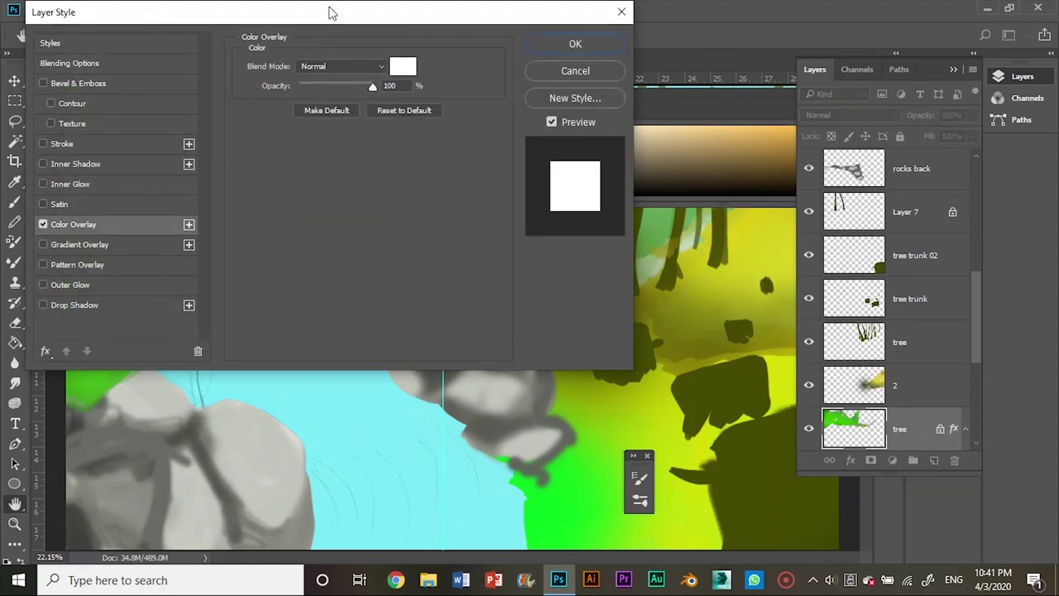
Set the Color Overlay colour to dark green and apply it to the layer
drag(331, 12, 786, 69)
click(846, 127)
click(426, 324)
mouse_move(458, 364)
mouse_down()
mouse_move(458, 242)
mouse_move(473, 340)
mouse_move(458, 325)
mouse_up()
click(615, 169)
key(Return)
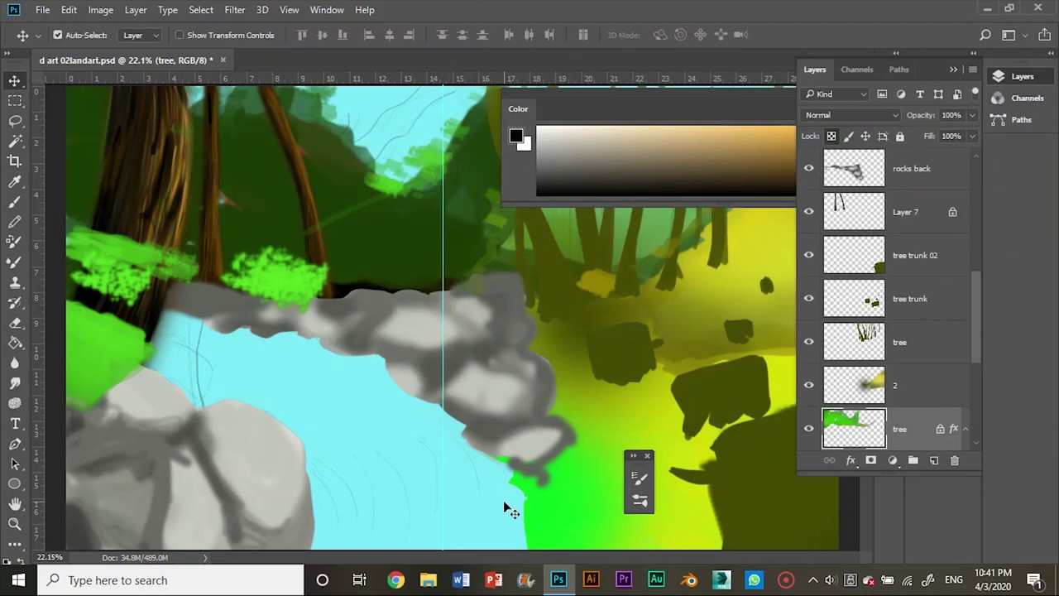
Rasterize the tree layer's style to bake in the dark green overlay
right_click(859, 439)
key(Escape)
right_click(927, 435)
click(651, 239)
Switch to the Brush tool with the 40 px recent preset, sized to 1500 px
key(b)
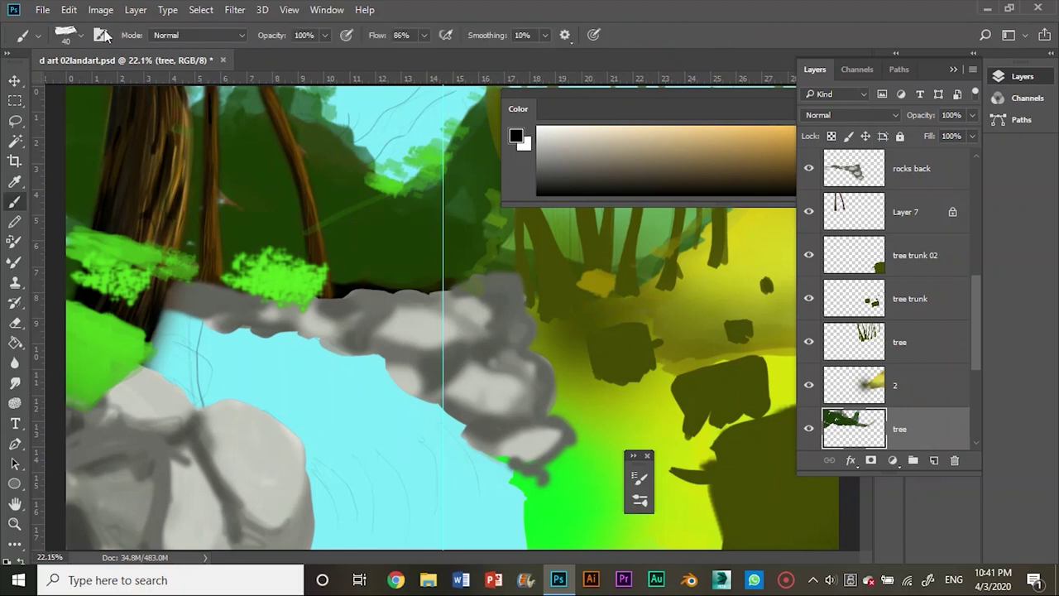
click(73, 35)
drag(190, 244, 191, 257)
scroll(189, 257, down, 2)
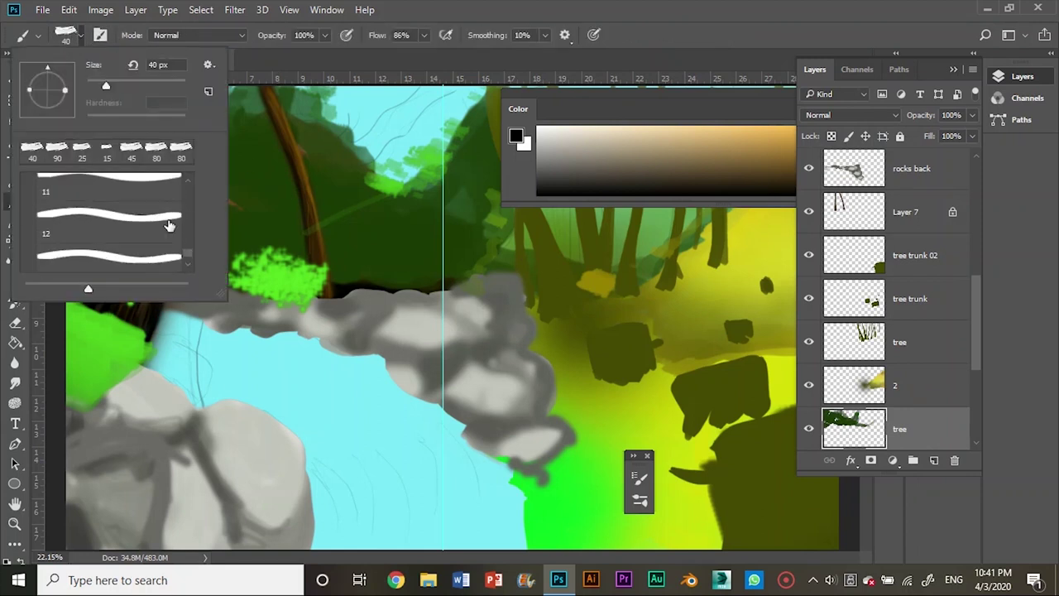
click(30, 154)
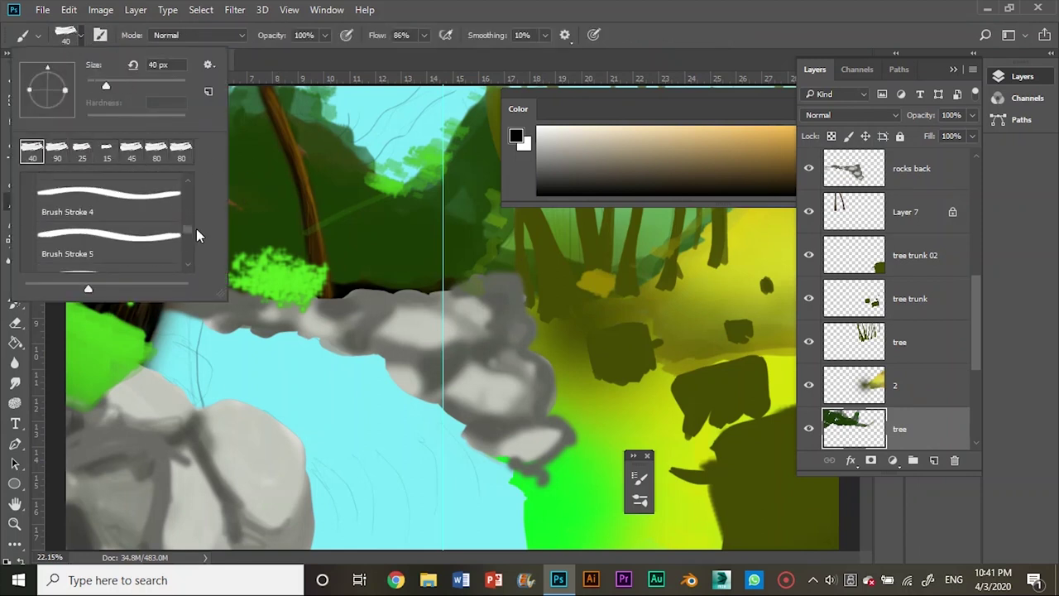
click(159, 65)
text(1500)
key(Return)
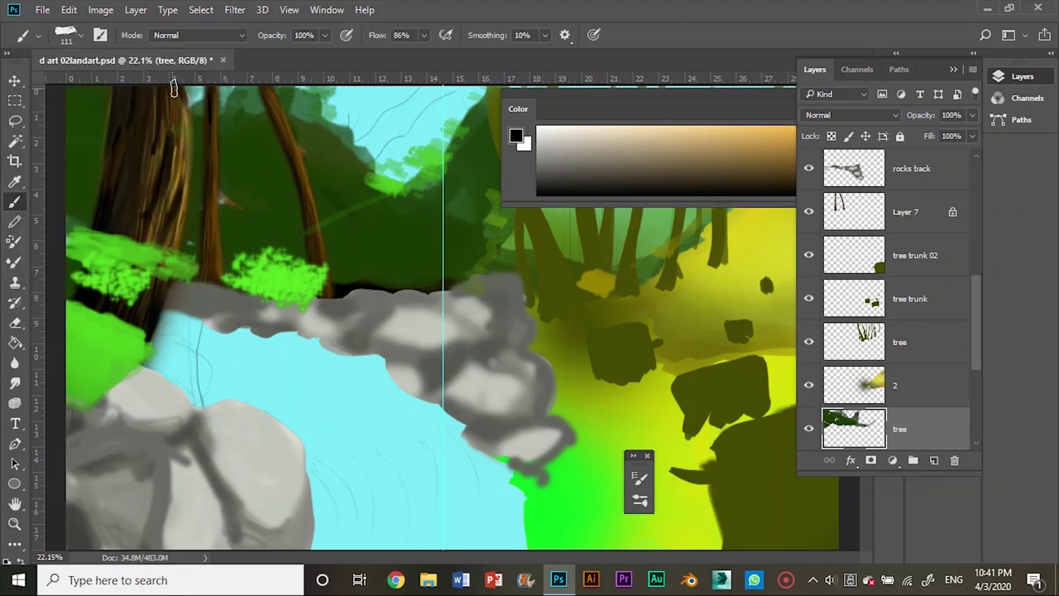
Choose brush tip 15 and resize it to 400 px after a test dab
click(73, 35)
scroll(107, 232, down, 3)
click(108, 243)
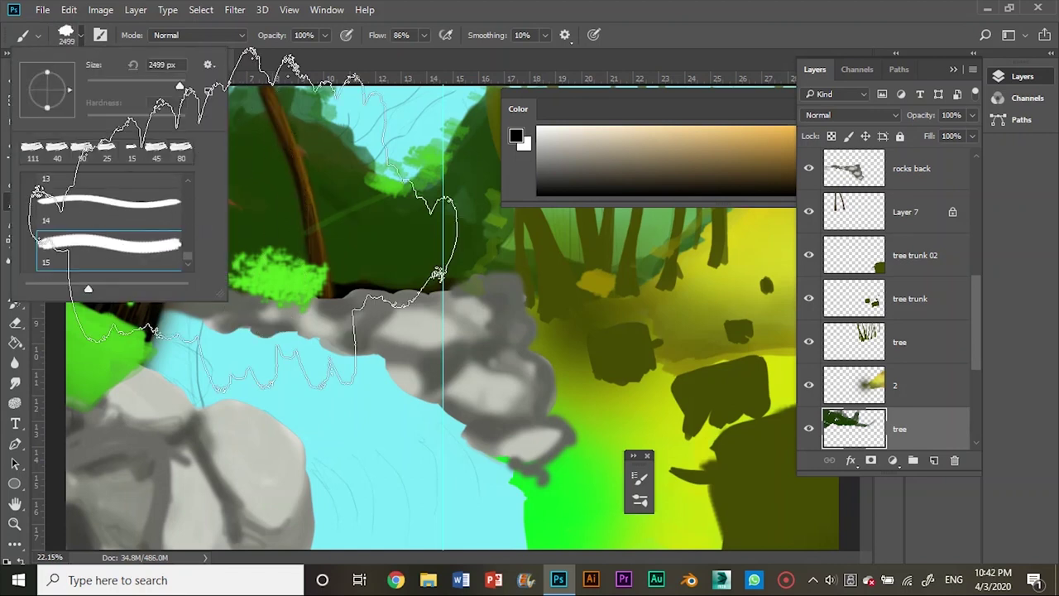
click(278, 202)
click(354, 203)
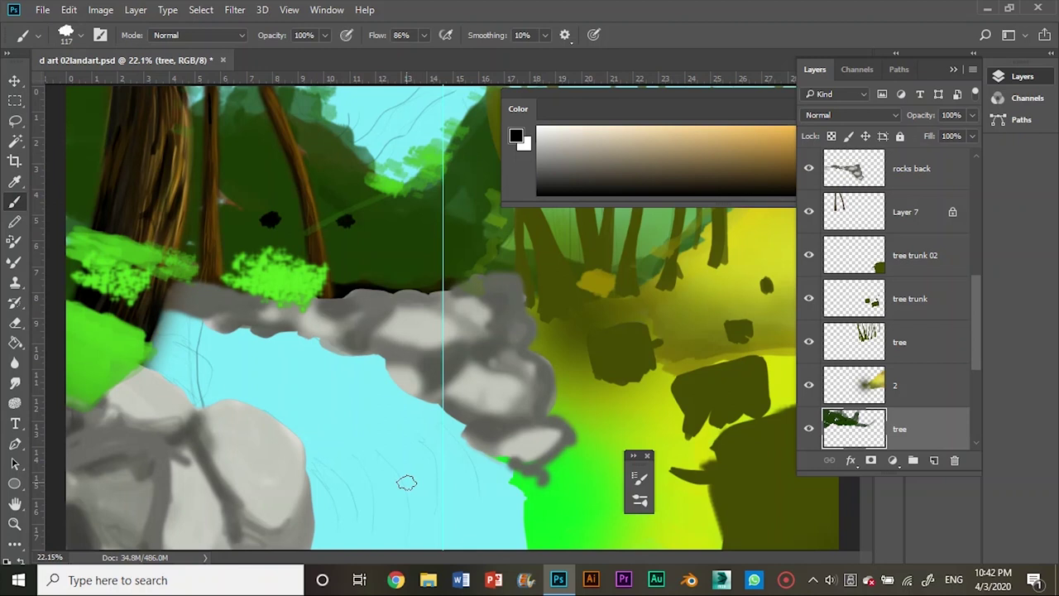
key(bracketright)
key(bracketright)
key(bracketright)
Enable pressure-controlled opacity under Transfer and pick dark green as the paint colour
click(99, 34)
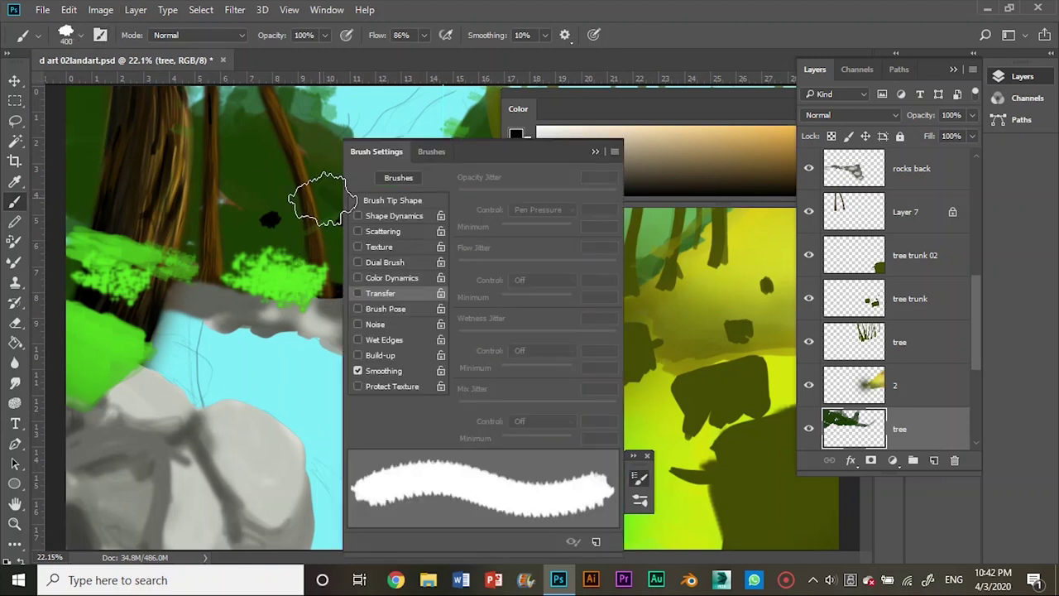
click(358, 293)
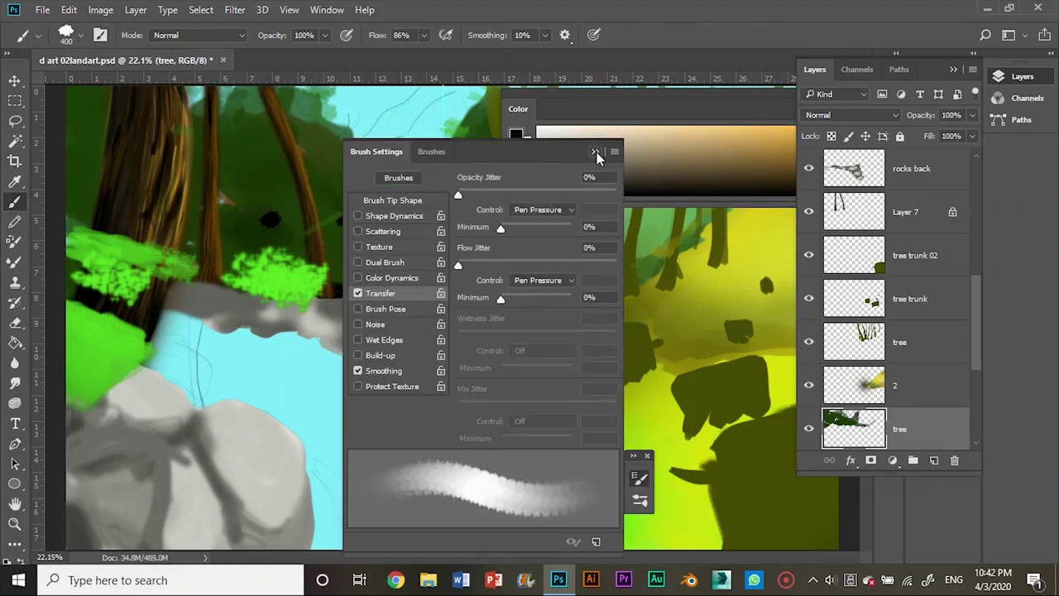
click(595, 152)
alt+click(535, 217)
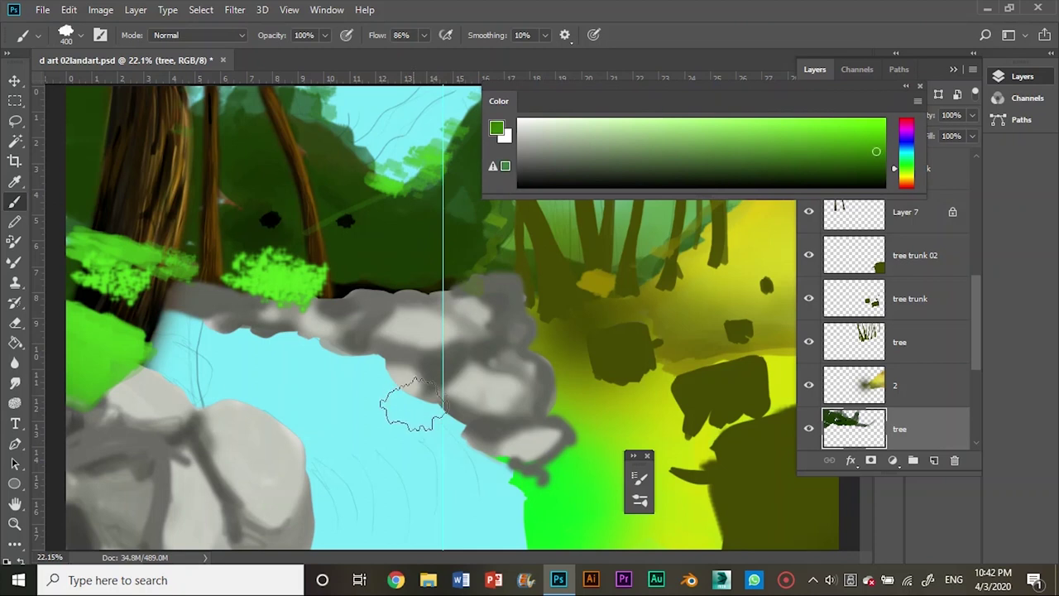
scroll(411, 396, down, 2)
scroll(326, 215, up, 2)
Paint dark green over the central canopy, then hide the tree foliage layer
mouse_move(422, 323)
mouse_down()
mouse_move(466, 320)
mouse_move(414, 166)
mouse_move(425, 378)
mouse_move(542, 370)
mouse_move(459, 354)
mouse_up()
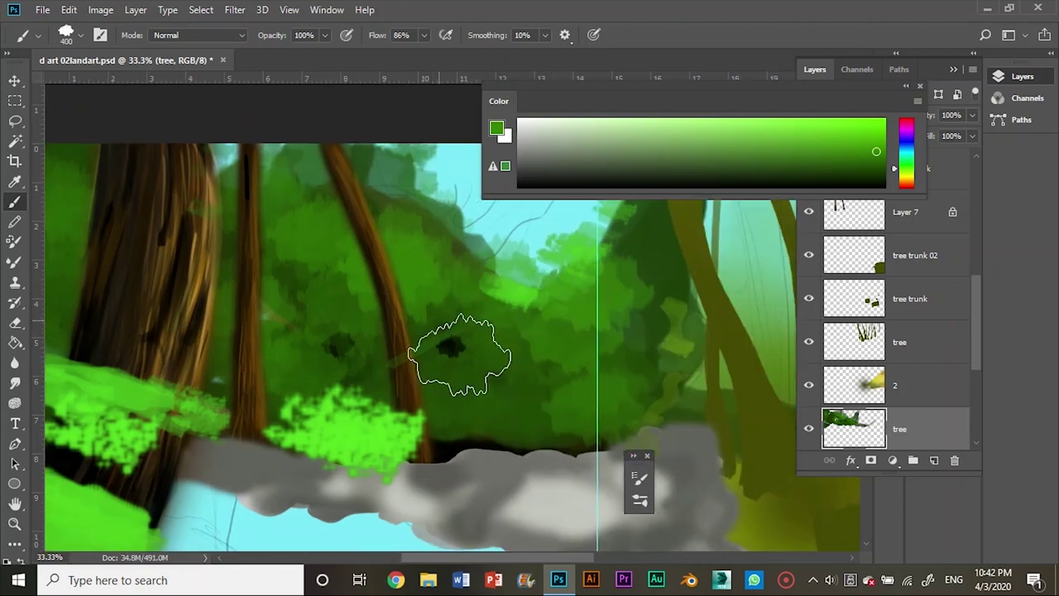
drag(643, 242, 520, 296)
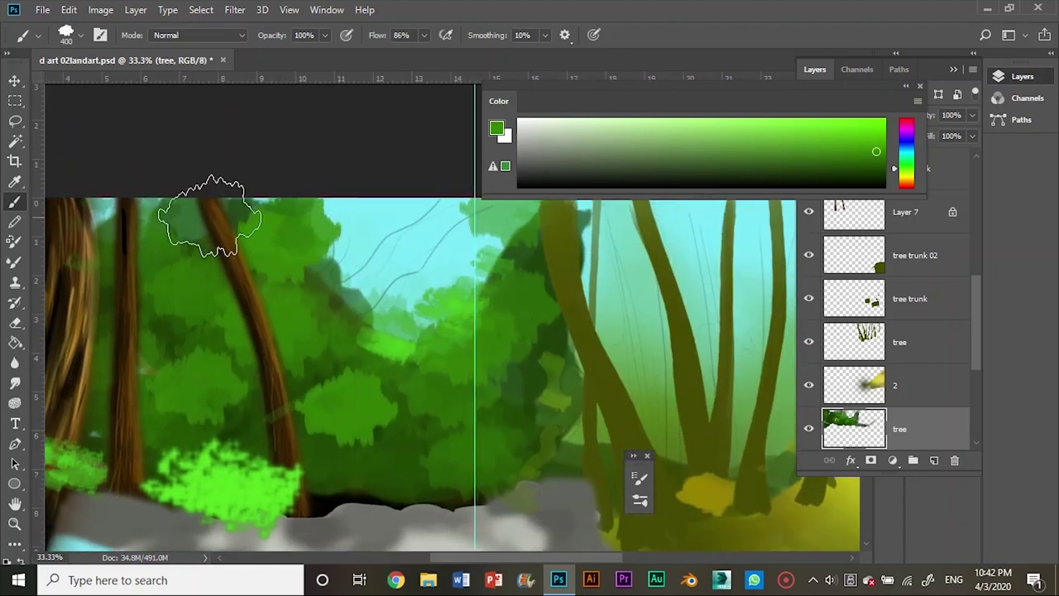
scroll(209, 215, down, 3)
scroll(426, 335, left, 3)
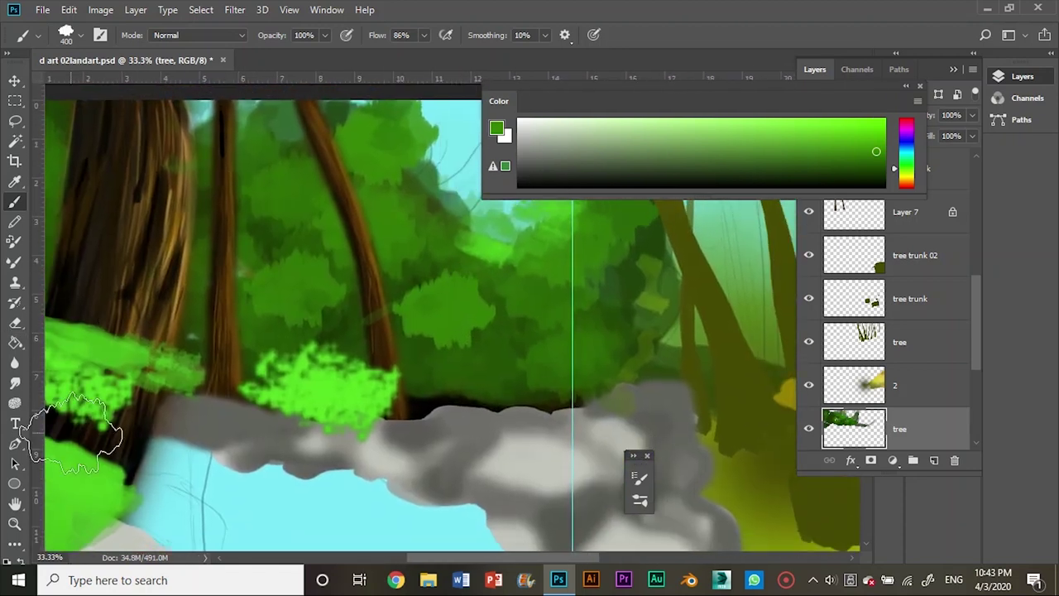
click(810, 429)
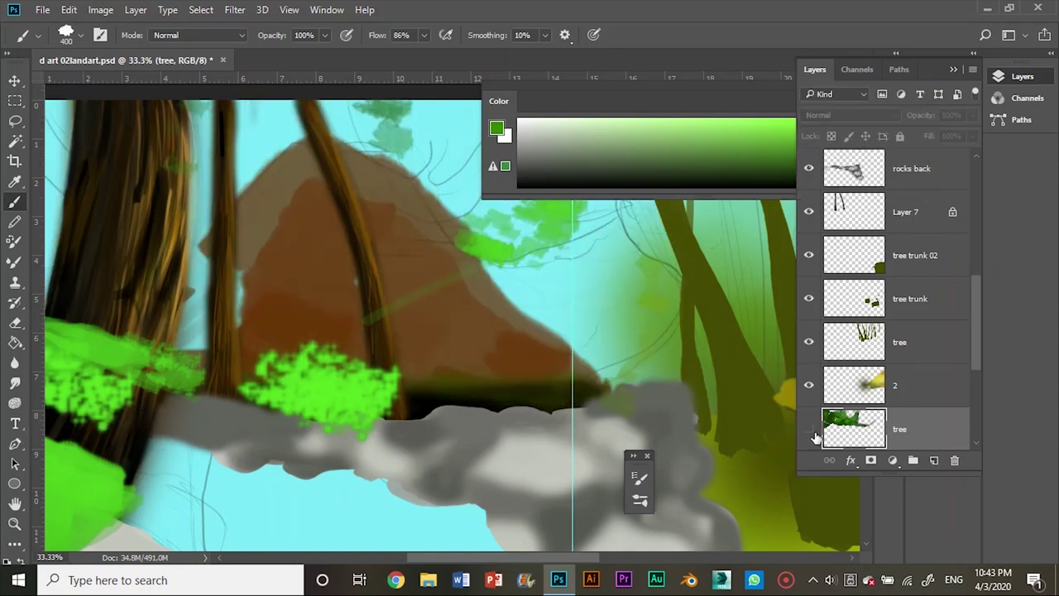
Keep the tree foliage layer hidden and add a new empty Layer 8
click(811, 430)
click(811, 429)
click(935, 460)
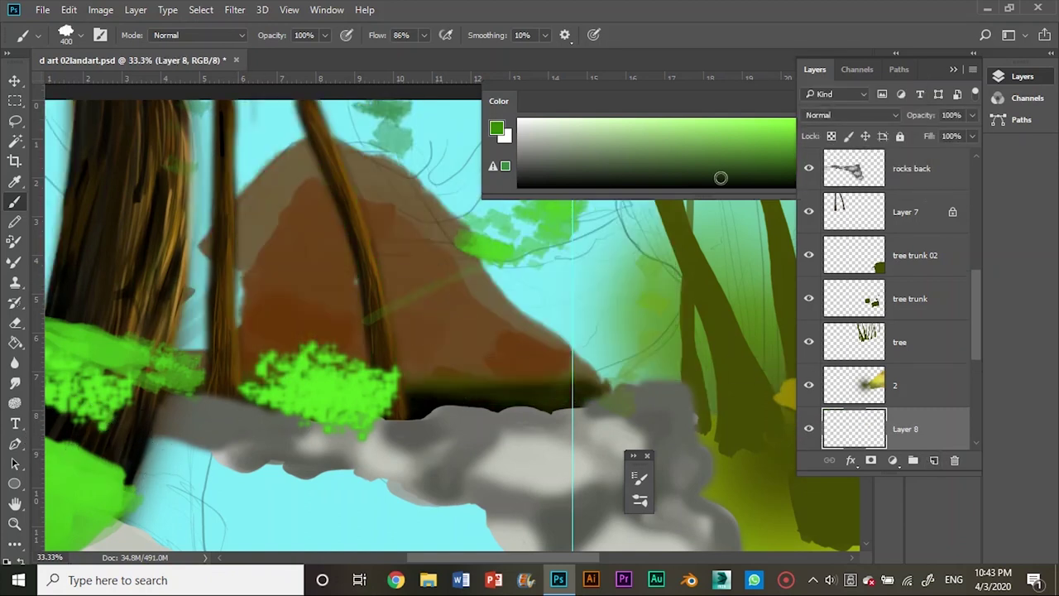
scroll(974, 385, down, 3)
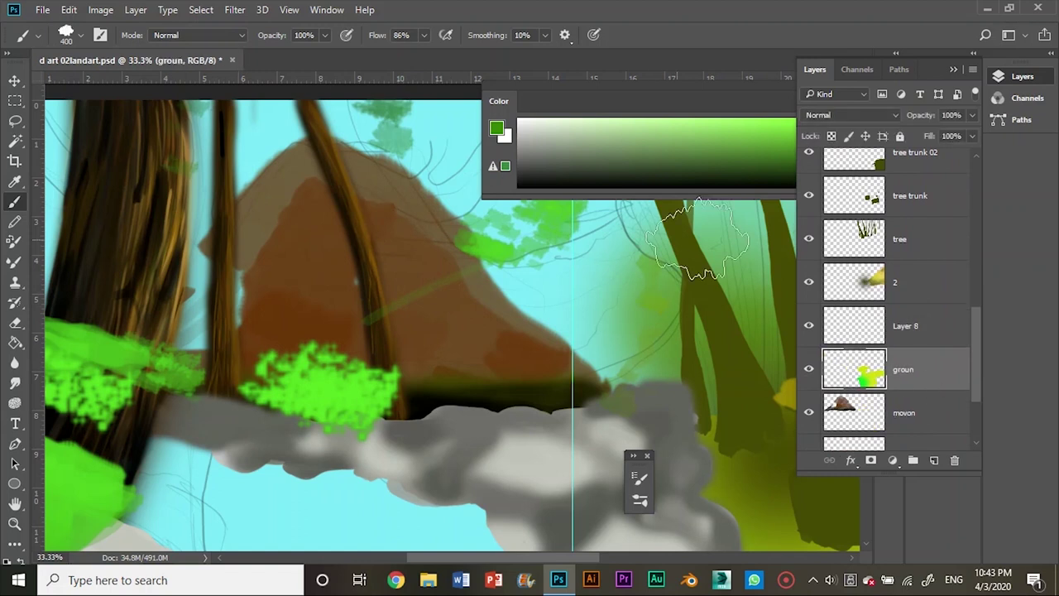
scroll(716, 248, up, 1)
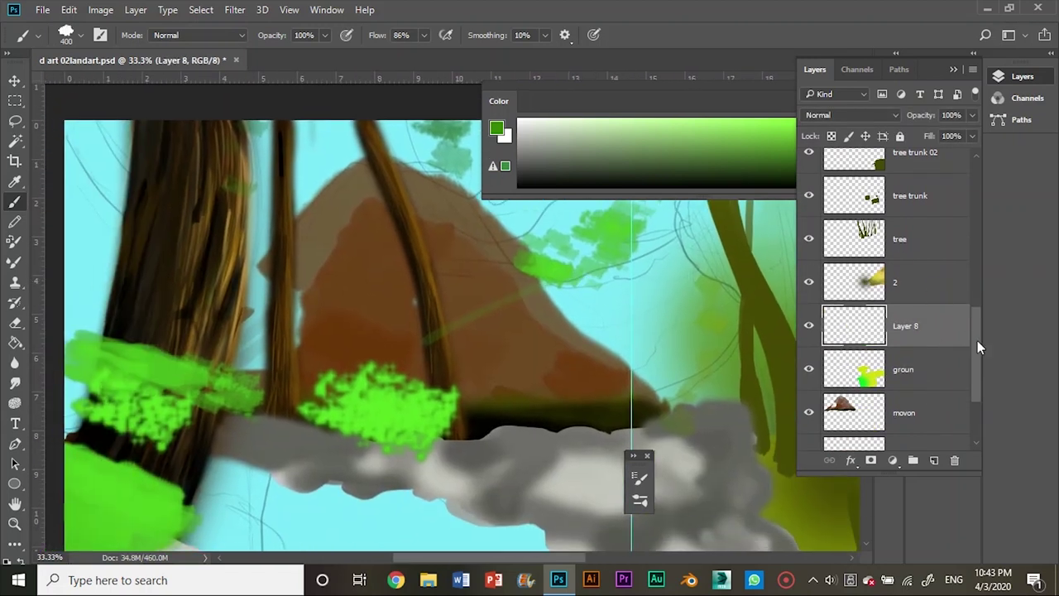
drag(975, 377, 980, 416)
scroll(957, 300, up, 10)
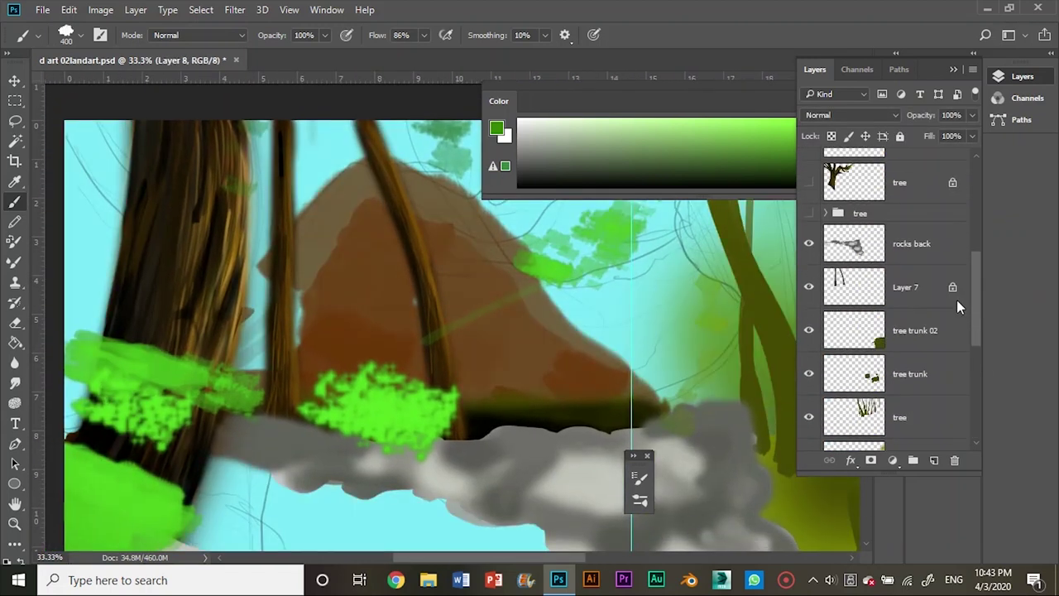
Hide the tree 012 bush layer and paint dark green canopy over the brown rock
click(809, 170)
scroll(986, 328, down, 5)
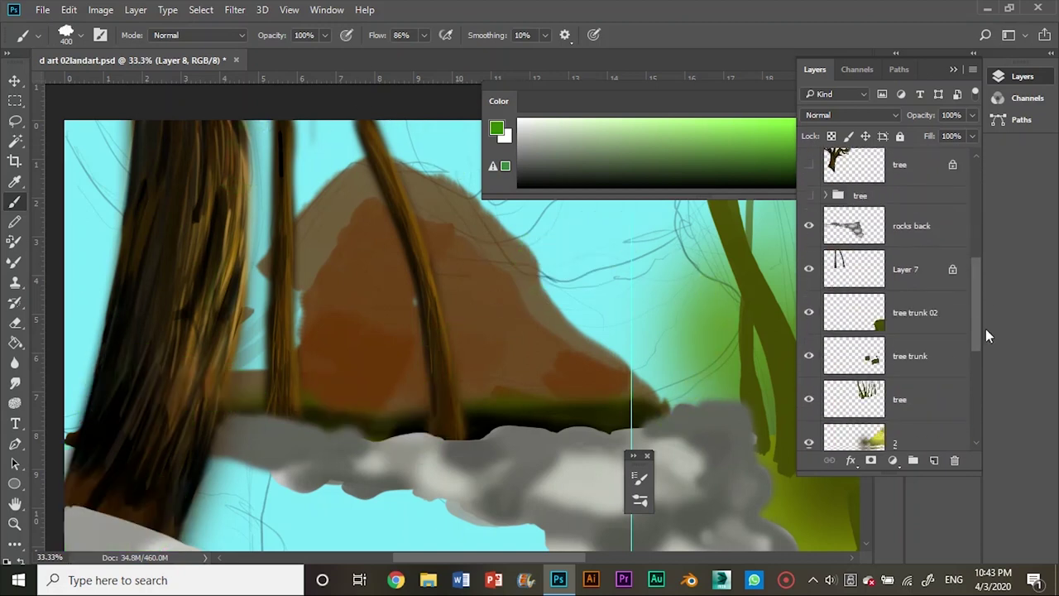
drag(795, 167, 926, 167)
mouse_move(496, 364)
mouse_down()
mouse_move(621, 331)
mouse_move(419, 318)
mouse_move(646, 248)
mouse_move(425, 224)
mouse_move(462, 284)
mouse_move(346, 208)
mouse_move(426, 272)
mouse_move(485, 343)
mouse_move(320, 319)
mouse_move(428, 263)
mouse_up()
mouse_move(132, 165)
mouse_down()
mouse_move(289, 339)
mouse_move(634, 298)
mouse_up()
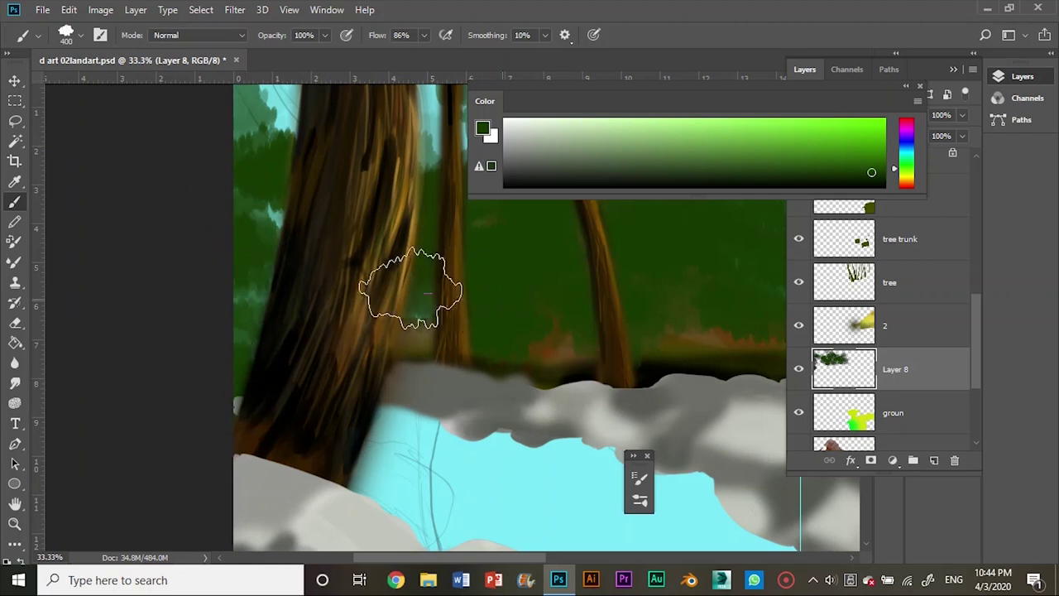
Pick bright green and dab leaf clusters over the canopy, undoing the last dabs
drag(492, 303, 315, 337)
click(80, 34)
click(872, 147)
drag(526, 341, 626, 324)
drag(485, 295, 497, 249)
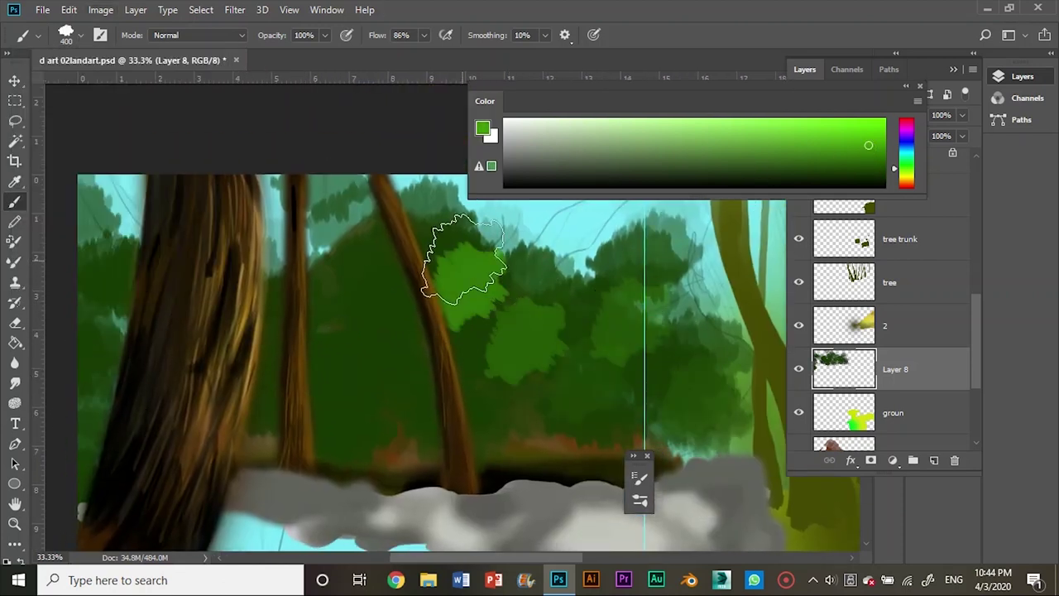
drag(441, 230, 367, 232)
drag(442, 368, 515, 378)
drag(374, 414, 629, 260)
key(ctrl+alt+z)
key(ctrl+alt+z)
key(ctrl+alt+z)
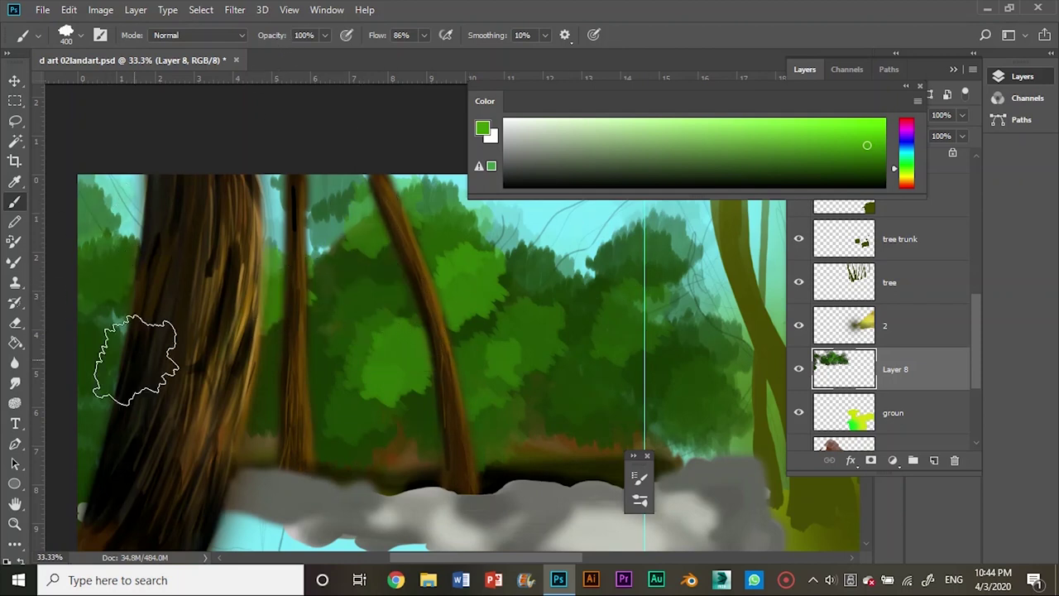
Shrink the brush to 175 px, add dark upper-right shadows and bright green highlights
key(bracketleft)
key(bracketleft)
drag(281, 347, 328, 391)
key(bracketleft)
key(bracketleft)
click(670, 187)
drag(683, 216, 699, 307)
click(662, 267)
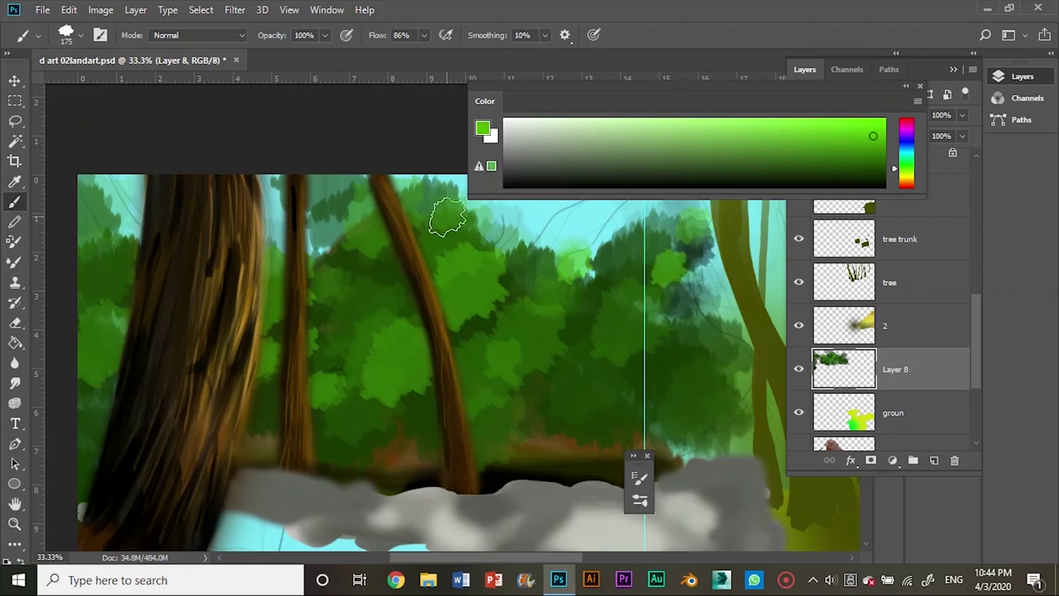
click(388, 279)
click(691, 298)
click(674, 431)
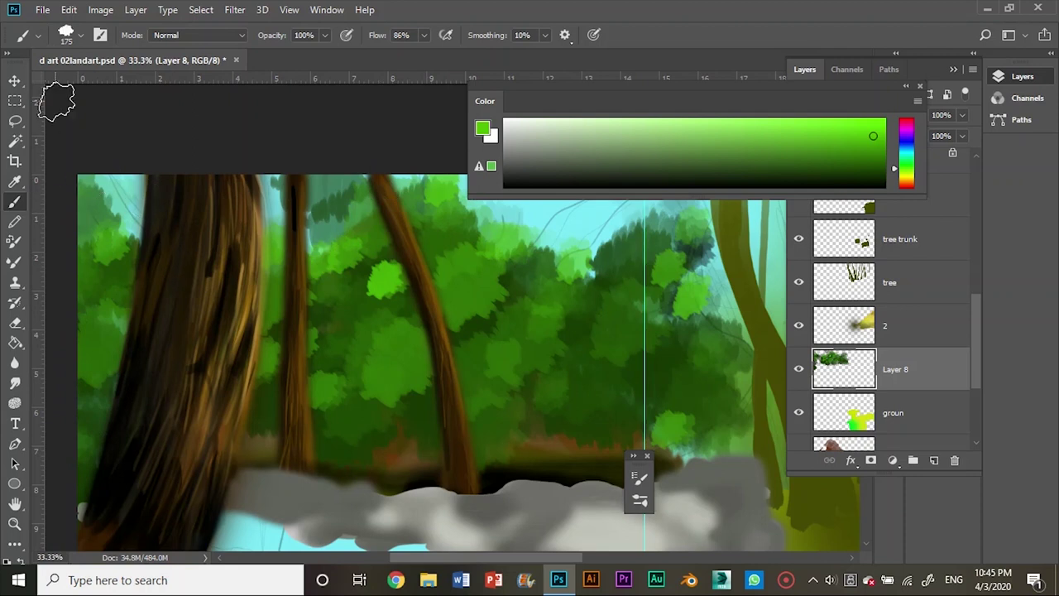
Choose brush tip 6 from the presets and shrink it to 21 px
click(80, 35)
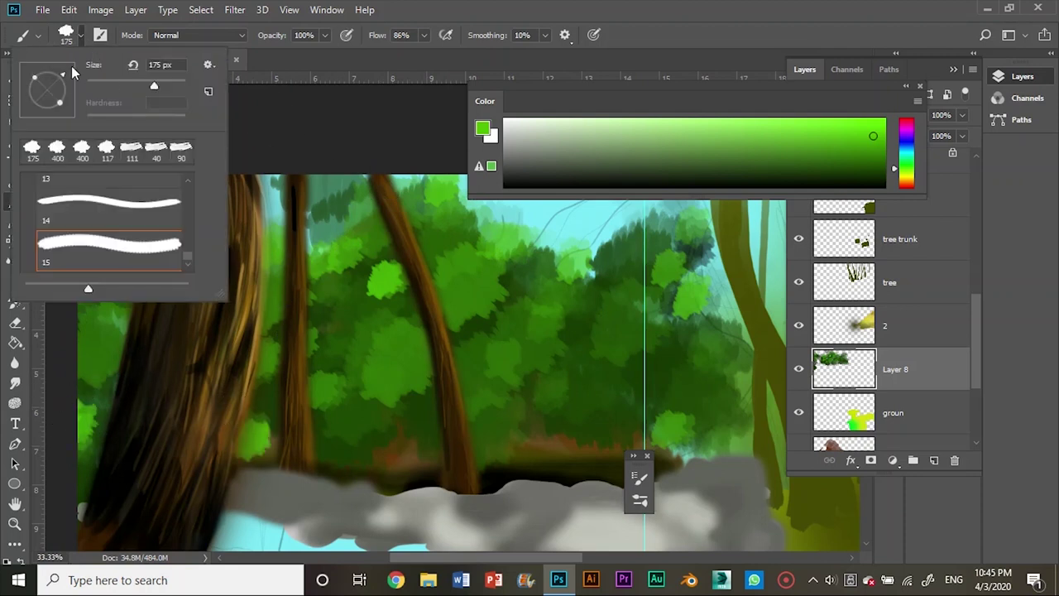
click(58, 159)
click(131, 149)
scroll(188, 259, up, 2)
scroll(188, 259, down, 5)
scroll(188, 259, up, 2)
scroll(166, 248, up, 1)
click(153, 245)
scroll(184, 180, up, 2)
scroll(185, 179, up, 1)
scroll(186, 180, up, 1)
scroll(186, 179, up, 2)
scroll(186, 180, up, 2)
click(108, 192)
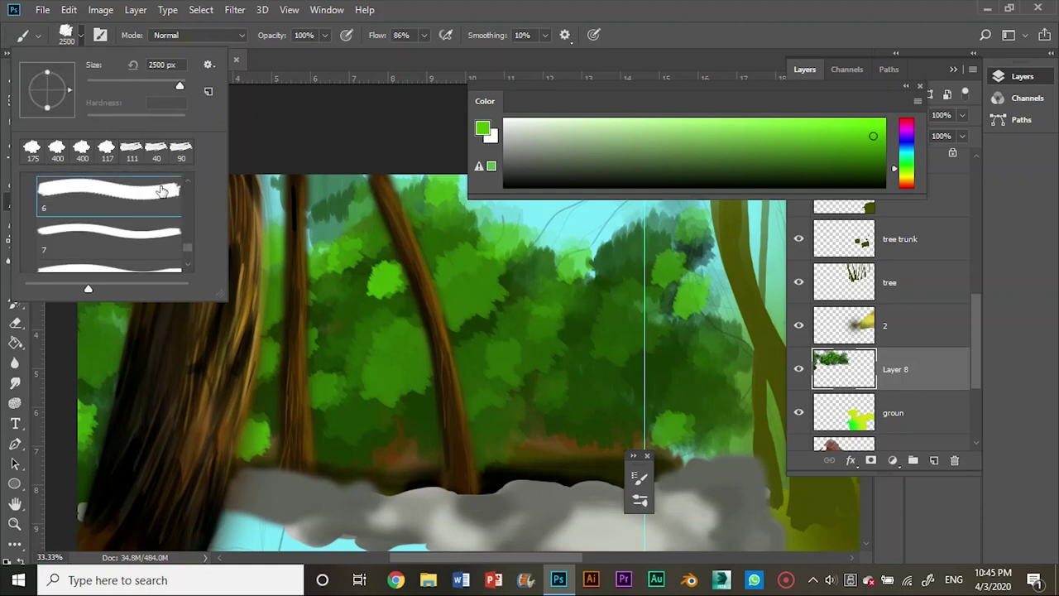
drag(179, 85, 108, 85)
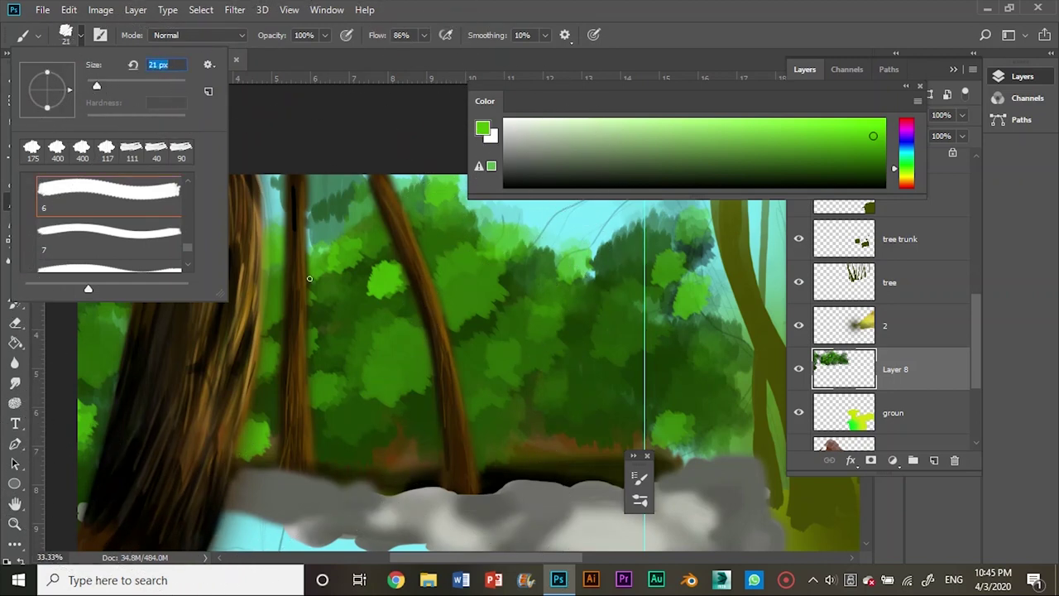
Set the brush to 100 px and paint bright green foliage near the trees
text(0)
key(Return)
click(81, 35)
drag(586, 187, 884, 121)
drag(431, 203, 480, 248)
drag(513, 252, 529, 263)
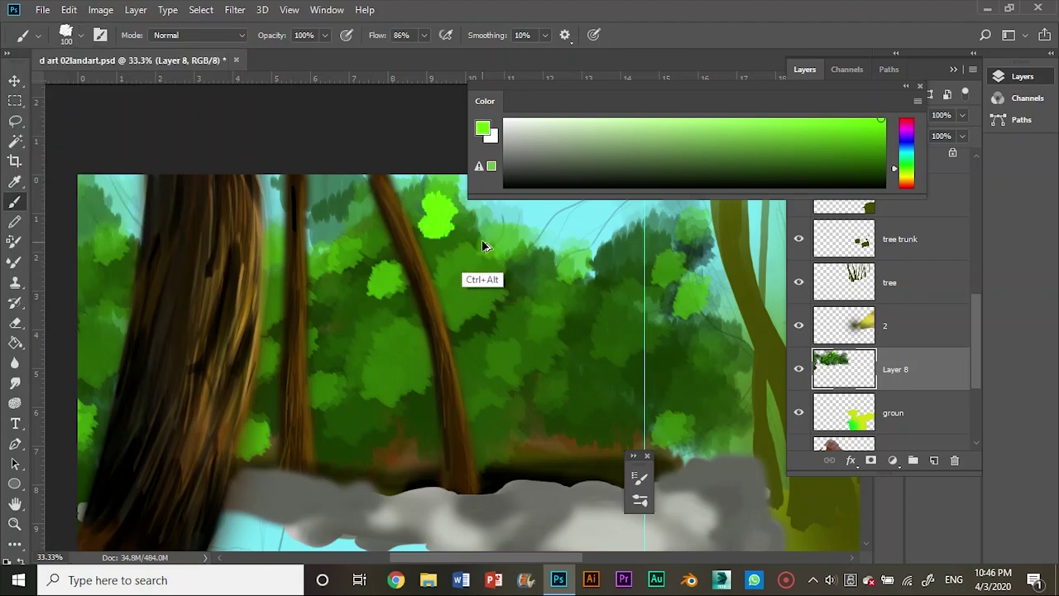
Add more bright green leaf dabs across the canopy
key(F5)
key(F5)
drag(504, 232, 568, 268)
mouse_move(433, 220)
mouse_down()
mouse_move(477, 244)
mouse_move(619, 242)
mouse_up()
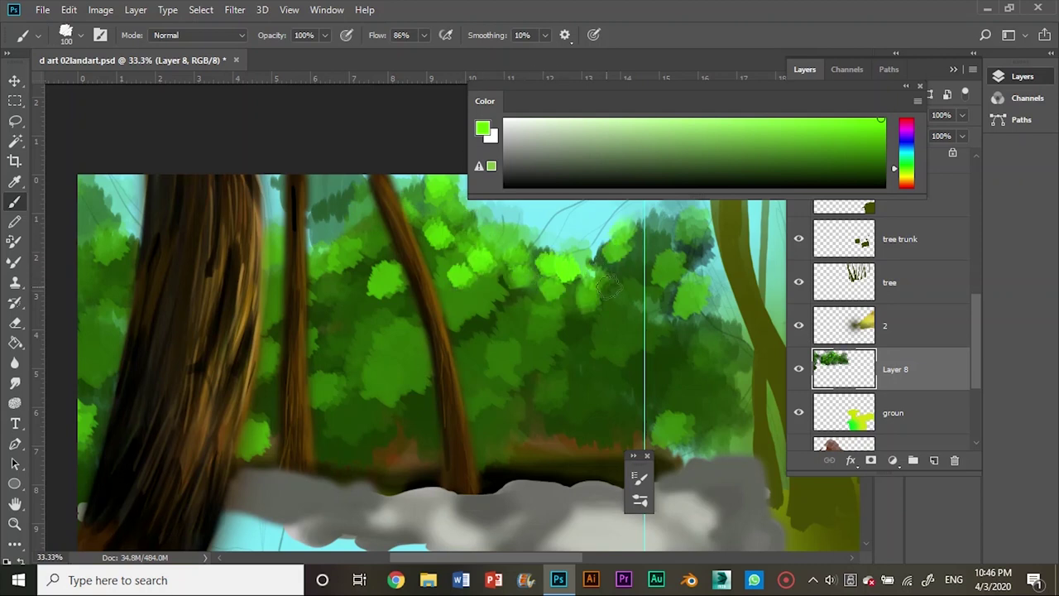
drag(629, 286, 662, 217)
drag(377, 233, 323, 266)
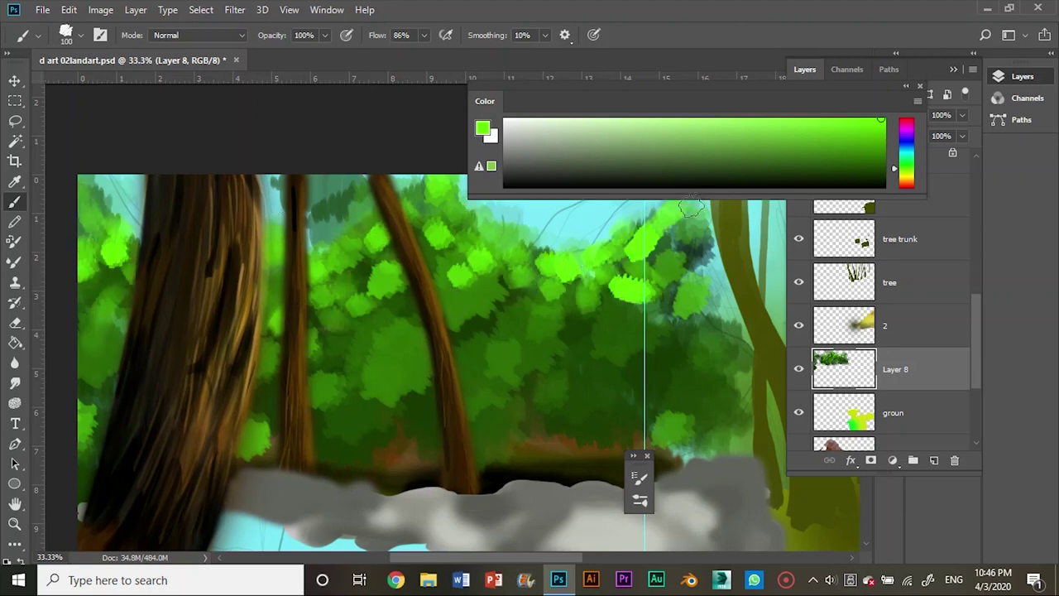
drag(664, 317, 684, 332)
Paint dark green shadow dabs across the lower, left and central foliage
drag(797, 170, 878, 173)
mouse_move(535, 426)
mouse_down()
mouse_move(565, 374)
mouse_move(544, 371)
mouse_move(687, 426)
mouse_up()
mouse_move(489, 449)
mouse_down()
mouse_move(521, 419)
mouse_move(450, 473)
mouse_up()
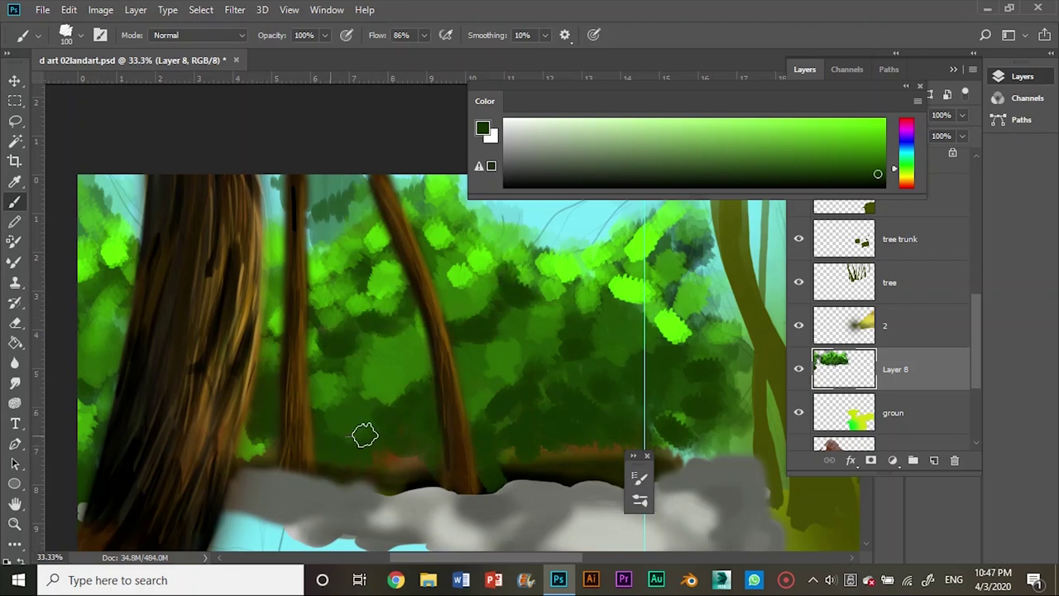
key(d)
mouse_move(503, 436)
mouse_down()
mouse_move(366, 409)
mouse_move(594, 419)
mouse_move(552, 285)
mouse_up()
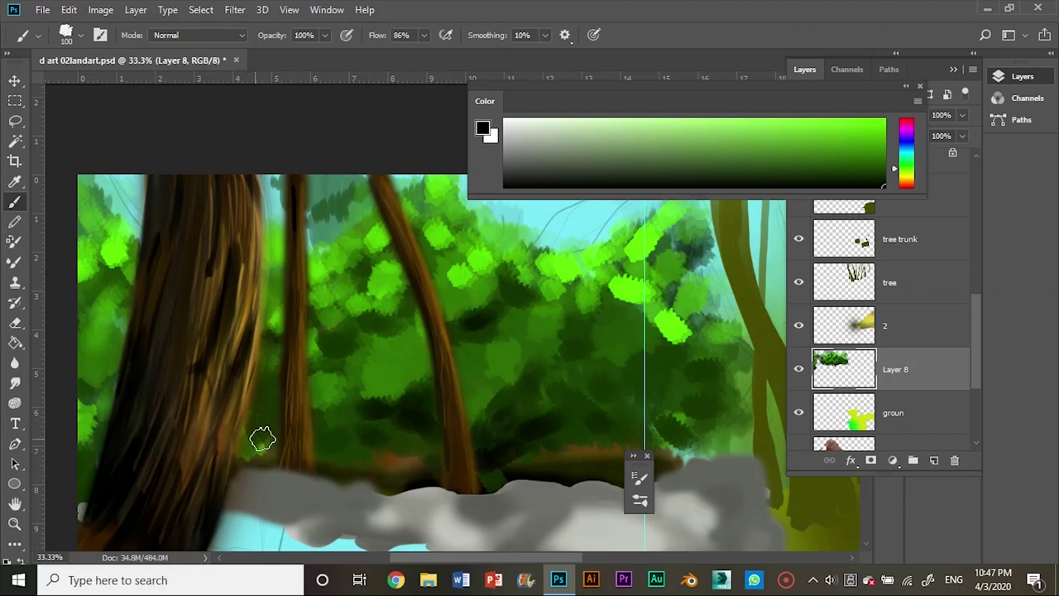
mouse_move(90, 406)
mouse_down()
mouse_move(293, 265)
mouse_move(370, 242)
mouse_up()
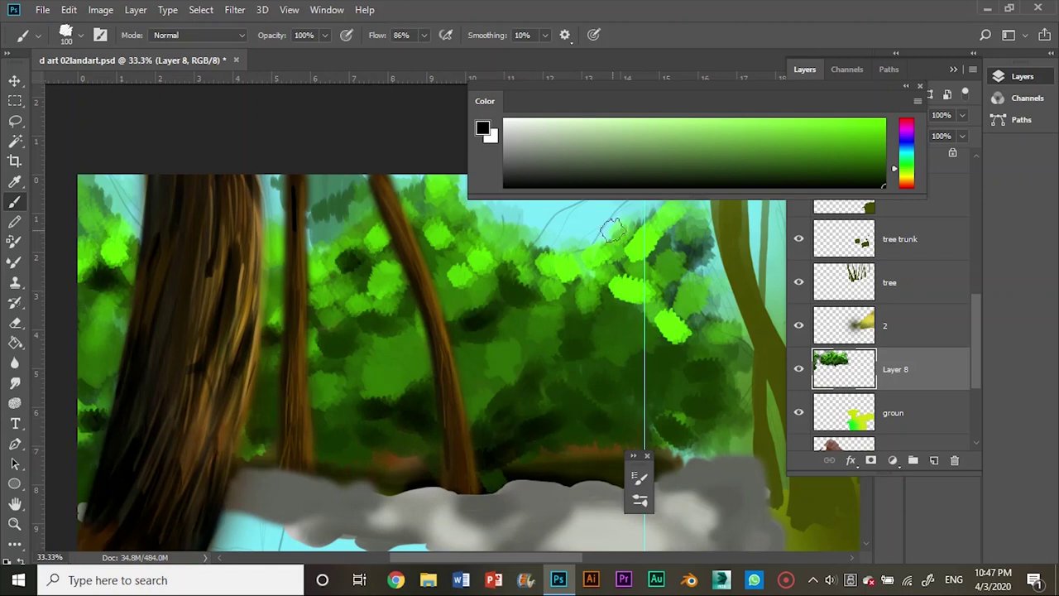
scroll(612, 230, down, 2)
drag(611, 96, 773, 309)
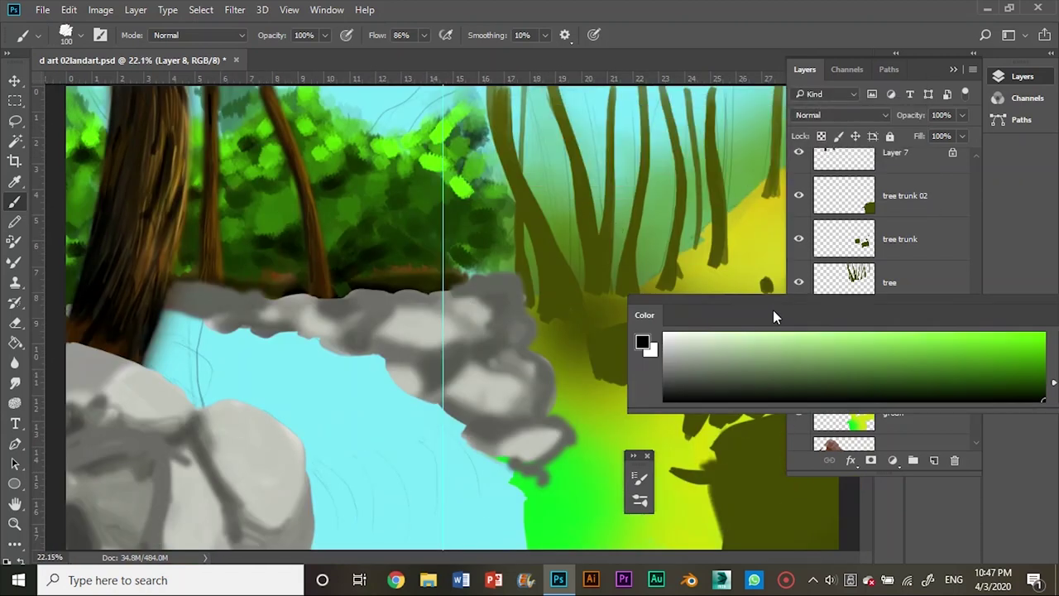
drag(451, 269, 492, 258)
Choose the 250 px speckled foliage brush and pick a bright green
click(80, 35)
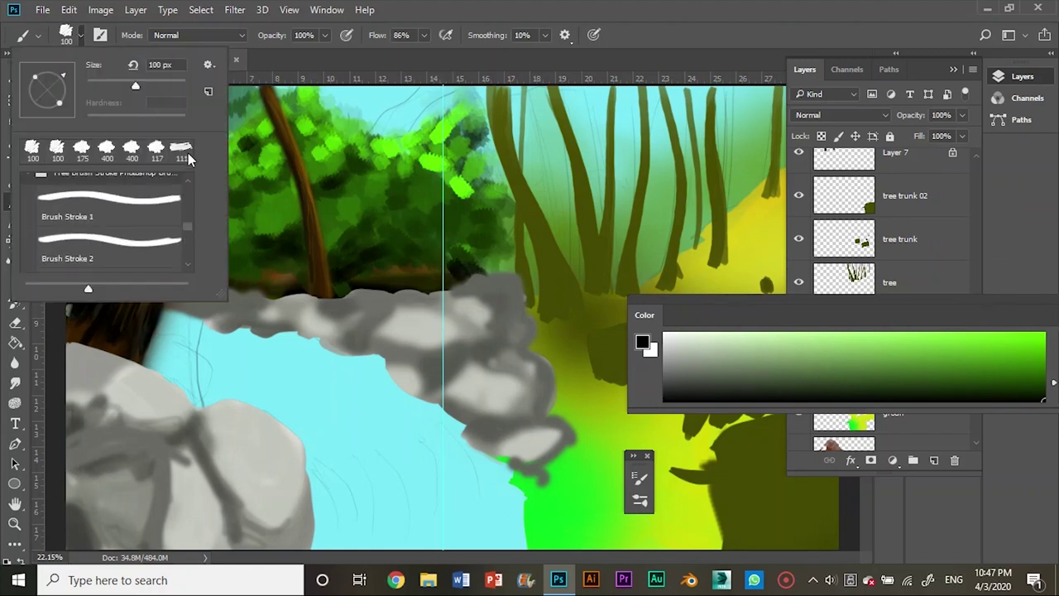
drag(189, 177, 189, 225)
click(108, 207)
click(366, 192)
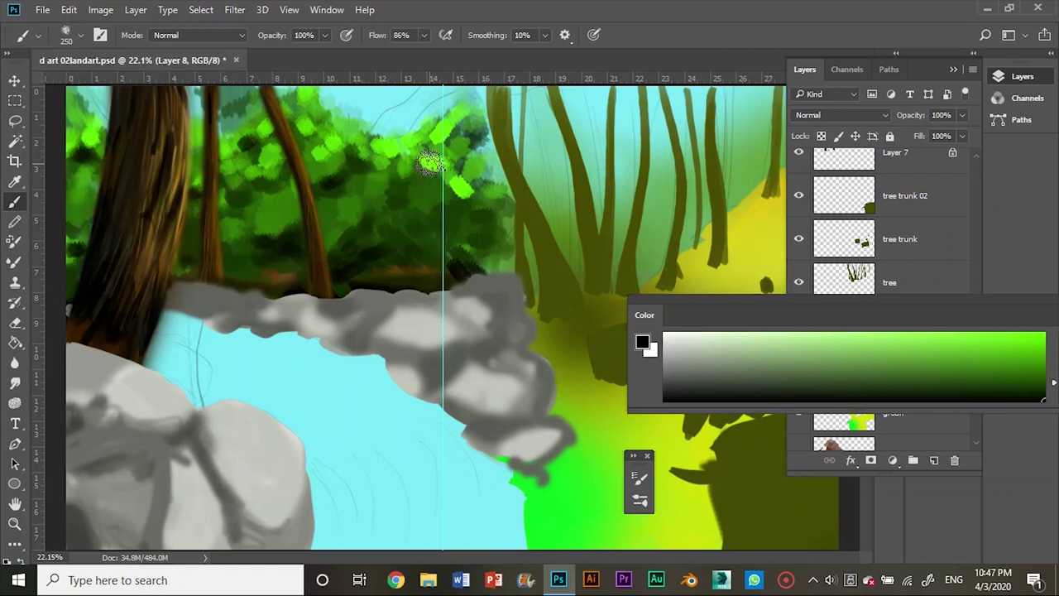
key(F5)
alt+click(194, 106)
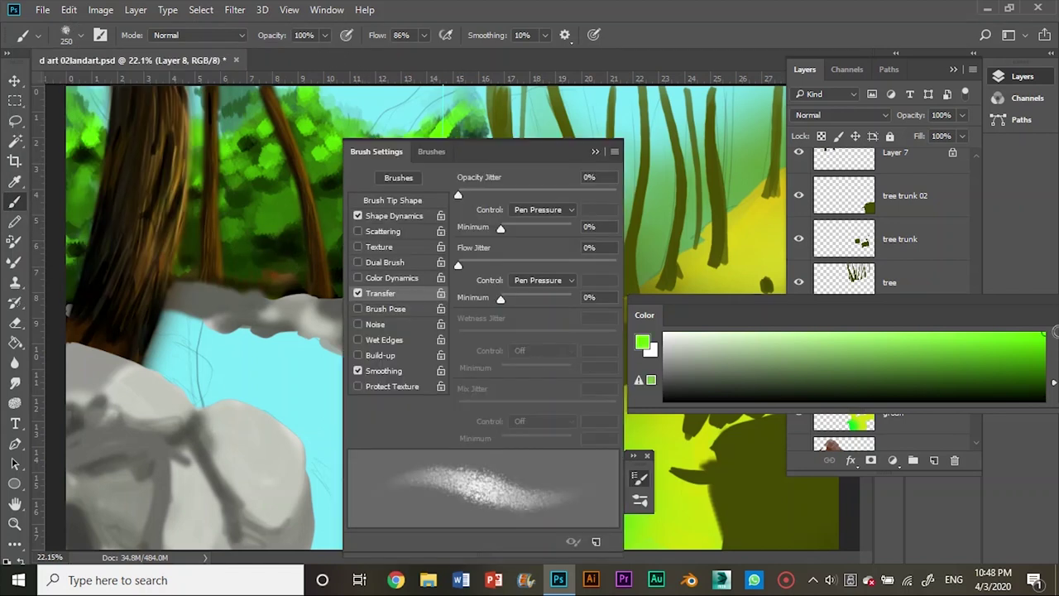
Speckle bright green over the upper-left canopy, then add sampled darker green speckles
key(F5)
drag(372, 153, 220, 139)
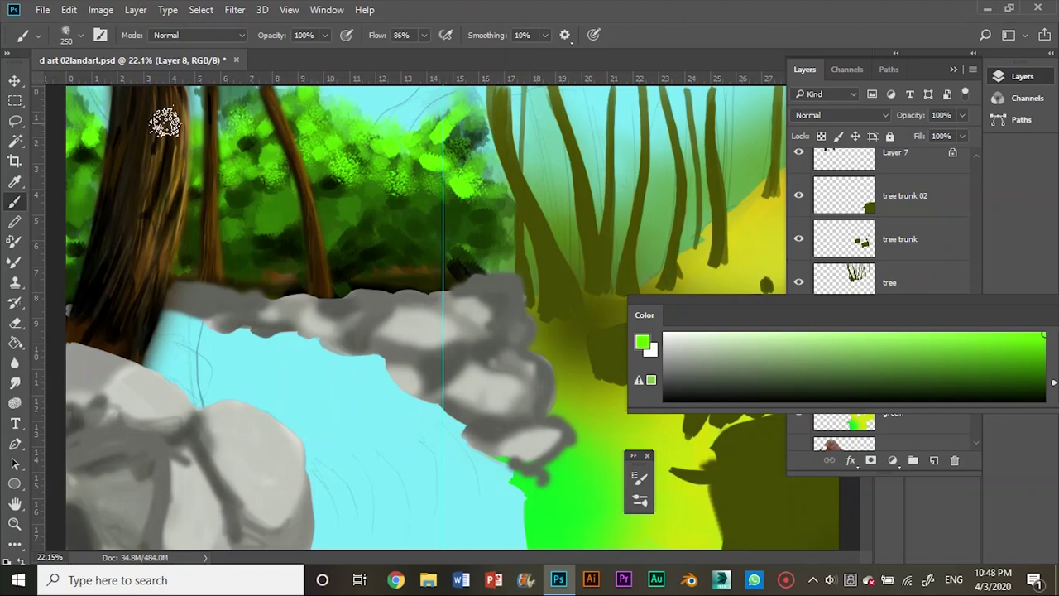
mouse_move(232, 128)
mouse_down()
mouse_move(254, 163)
mouse_move(403, 144)
mouse_move(323, 89)
mouse_move(236, 108)
mouse_up()
alt+click(374, 243)
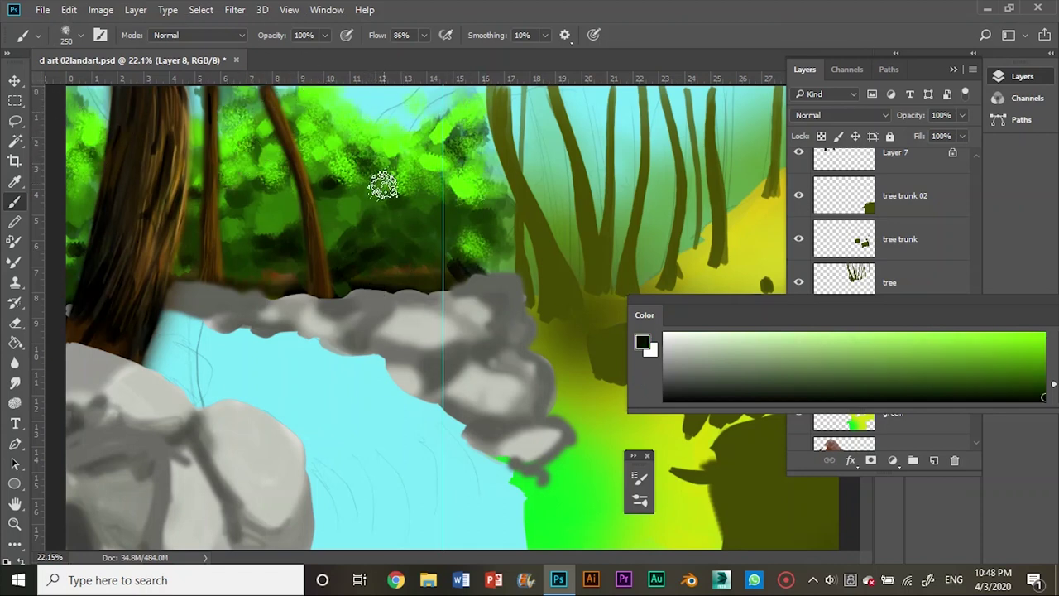
mouse_move(337, 124)
mouse_down()
mouse_move(418, 149)
mouse_move(389, 125)
mouse_up()
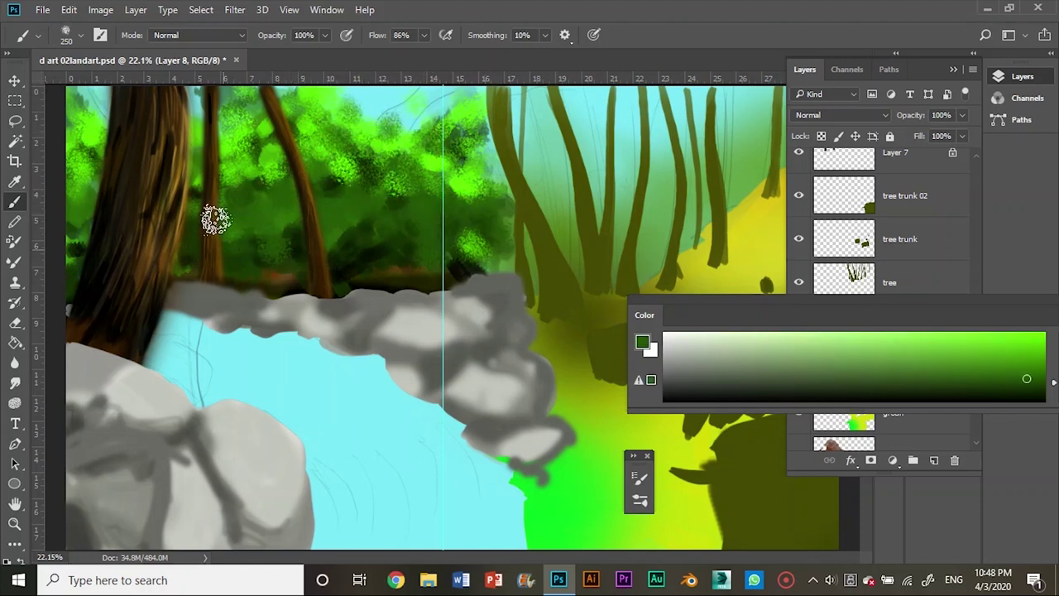
Sample darker greens and stipple shadow speckles over the right canopy edge
alt+click(194, 133)
alt+click(348, 235)
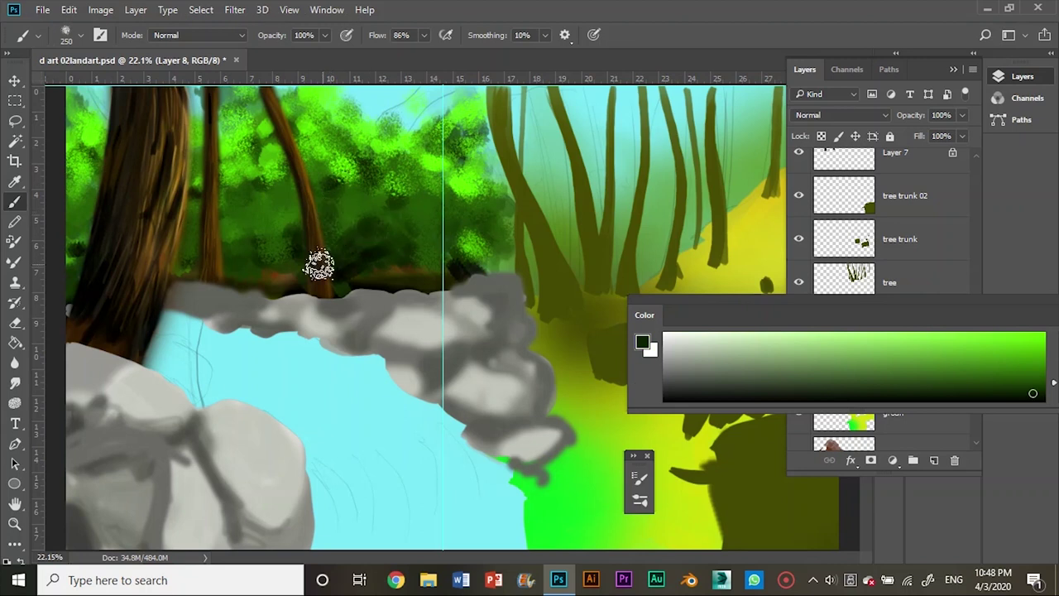
drag(455, 95, 516, 177)
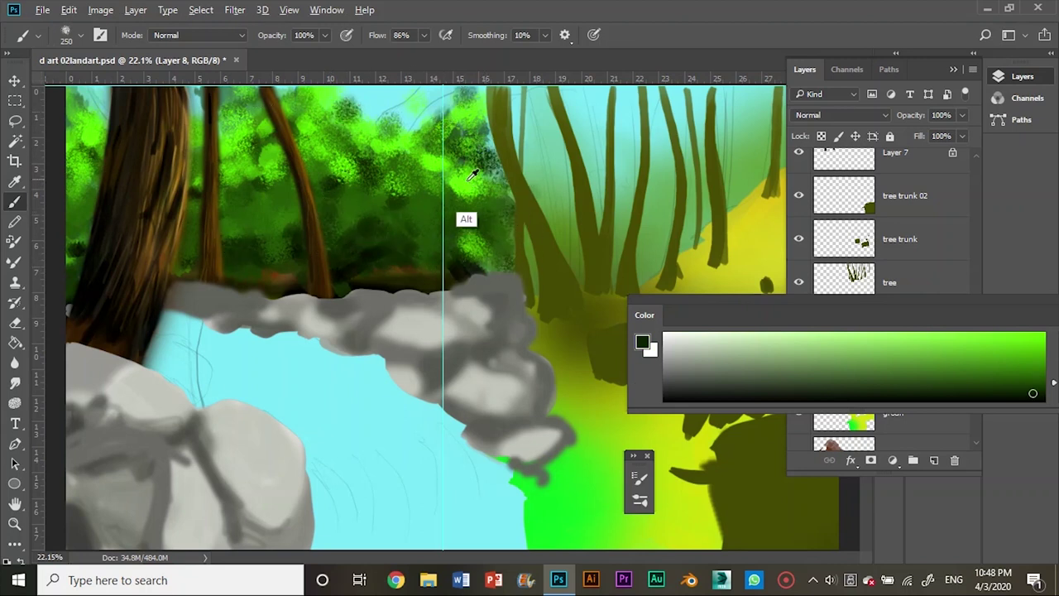
alt+click(471, 224)
alt+click(405, 153)
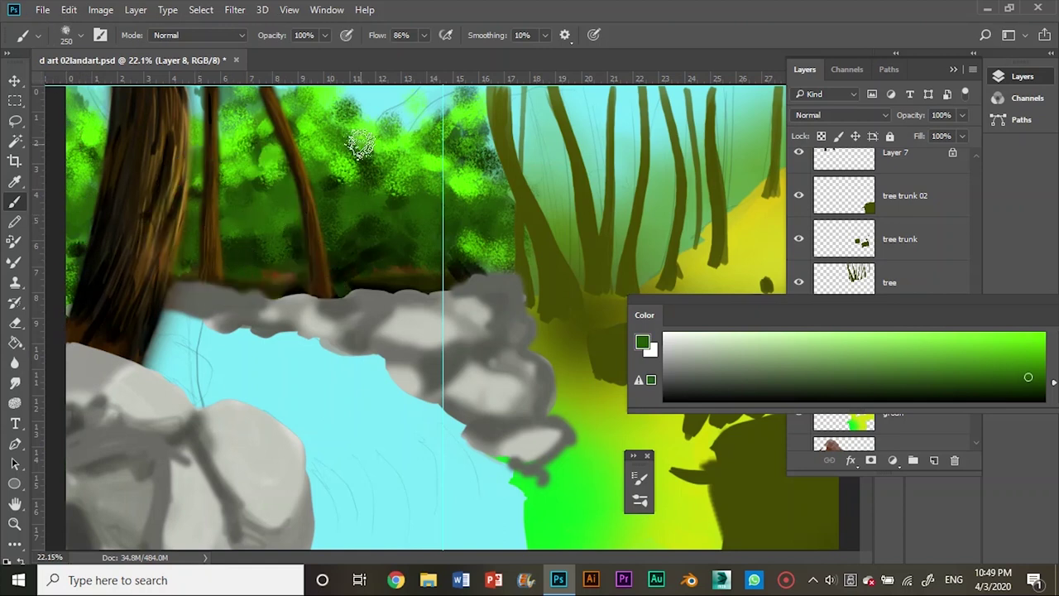
alt+click(373, 217)
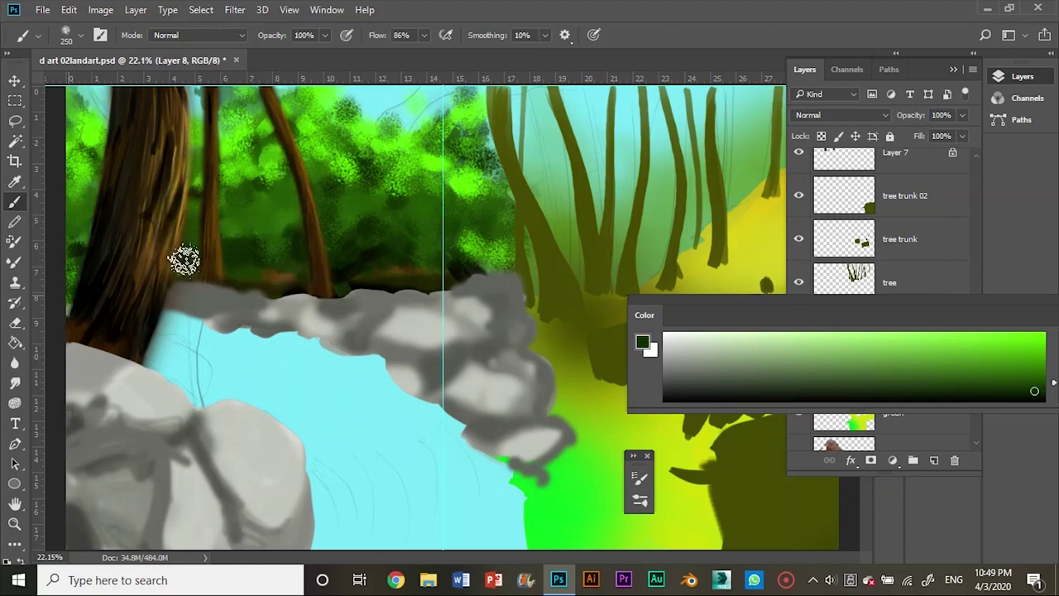
drag(498, 181, 508, 192)
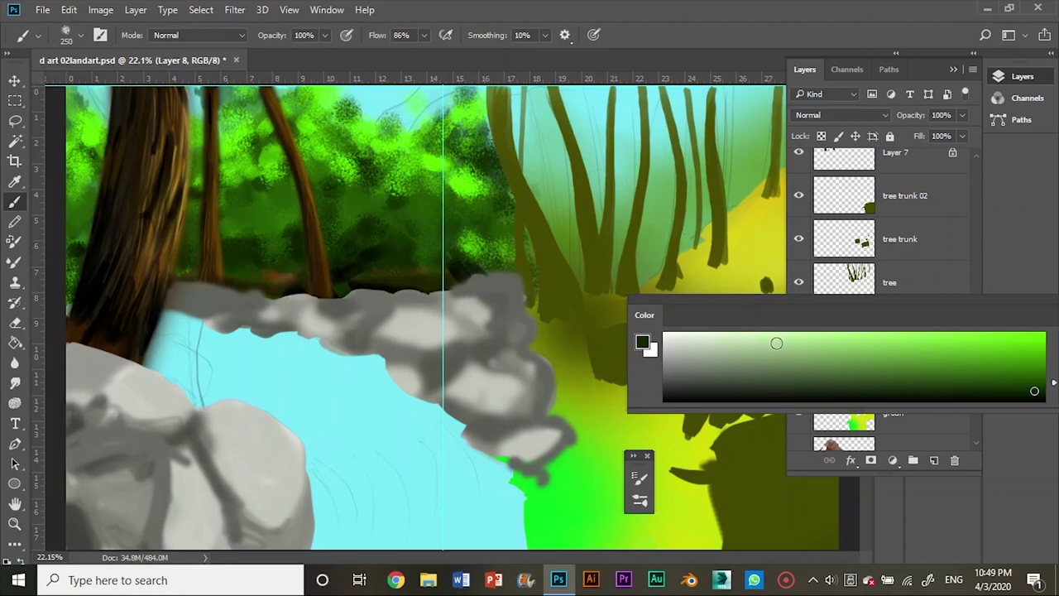
drag(971, 309, 638, 36)
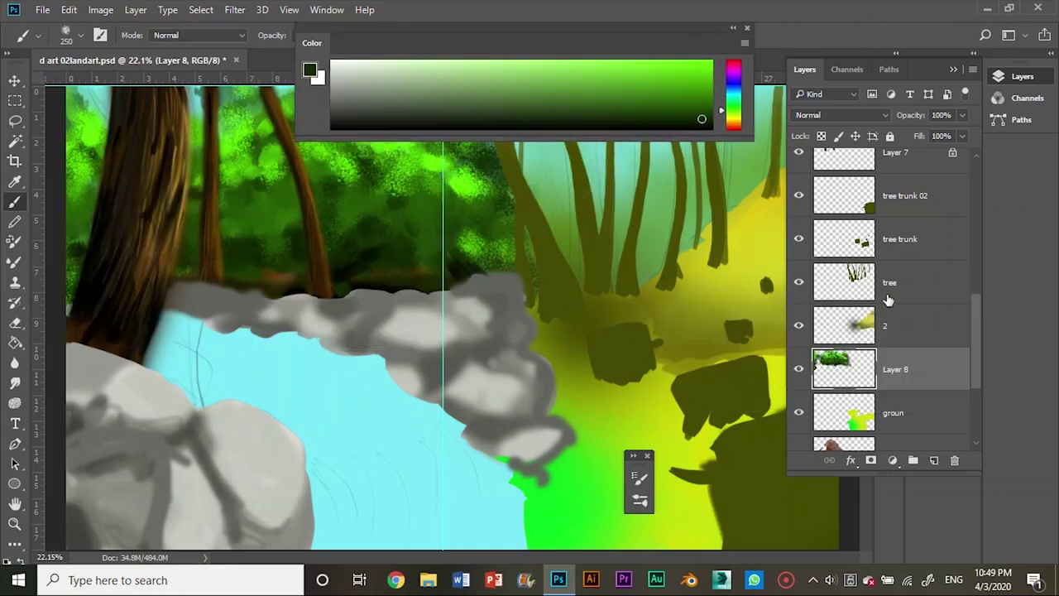
scroll(845, 325, down, 5)
Lock transparency on the movon layer and set an 89 px round brush
scroll(844, 325, up, 4)
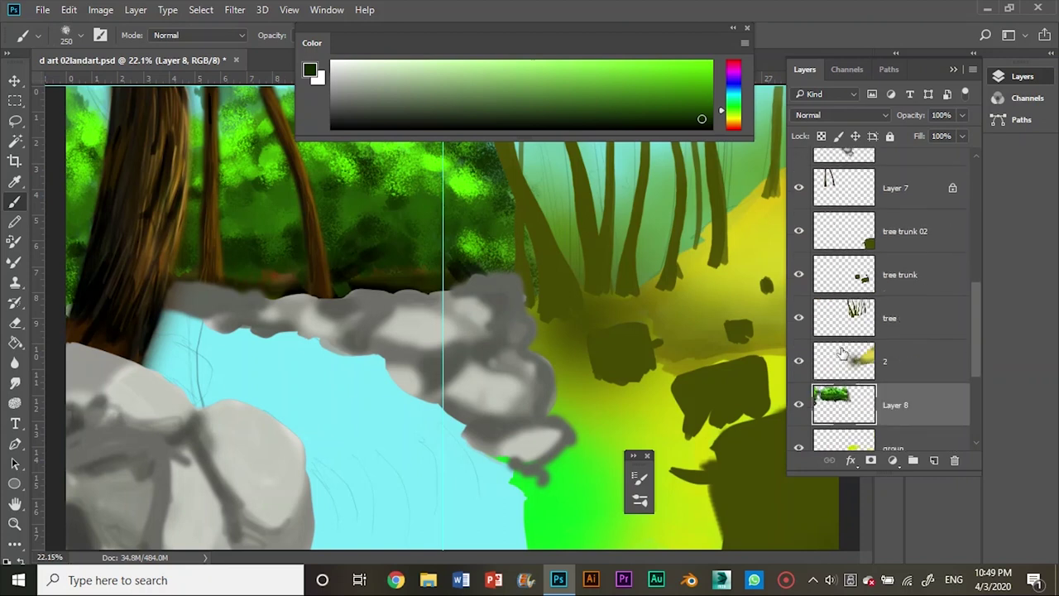
click(845, 410)
click(820, 136)
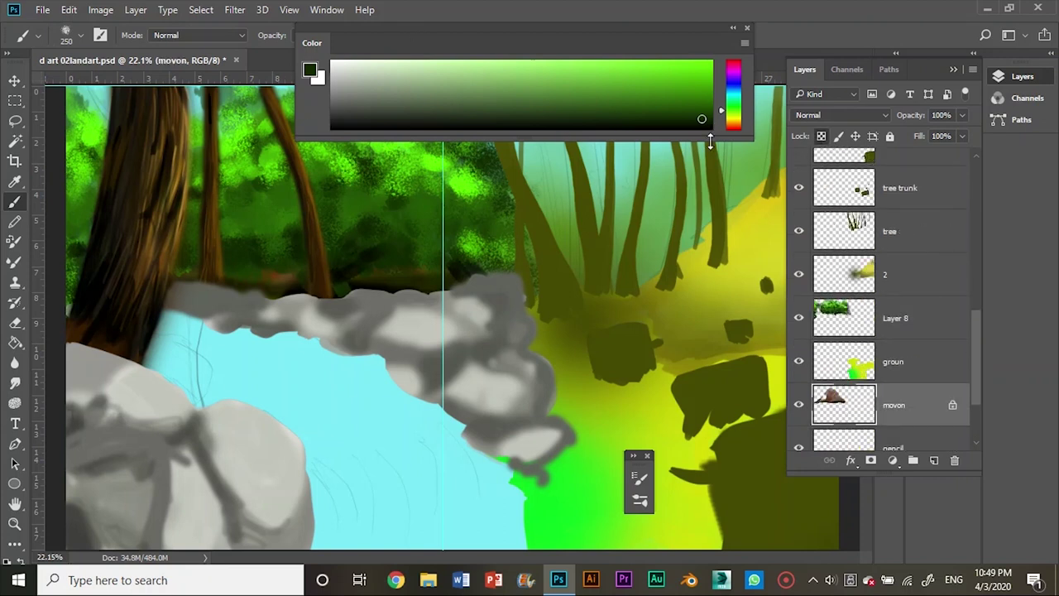
click(73, 35)
click(109, 242)
text(89)
key(Return)
Shade the rock-top ground strip brown then near-black, unlock it, and return to Layer 8
alt+click(265, 286)
drag(264, 288, 166, 272)
drag(335, 292, 370, 289)
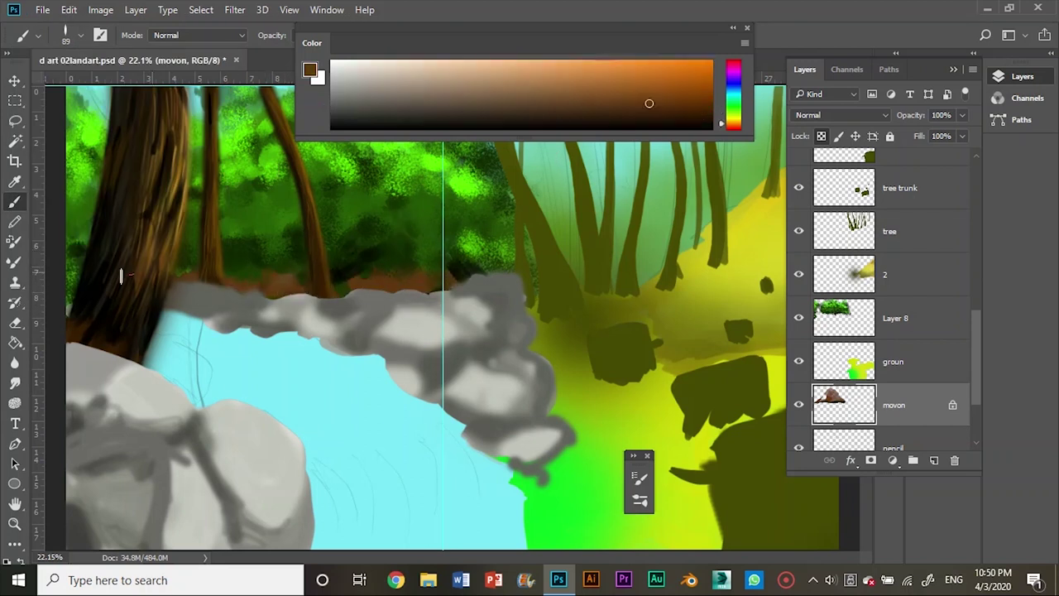
alt+click(242, 264)
drag(302, 285, 194, 275)
drag(335, 291, 459, 283)
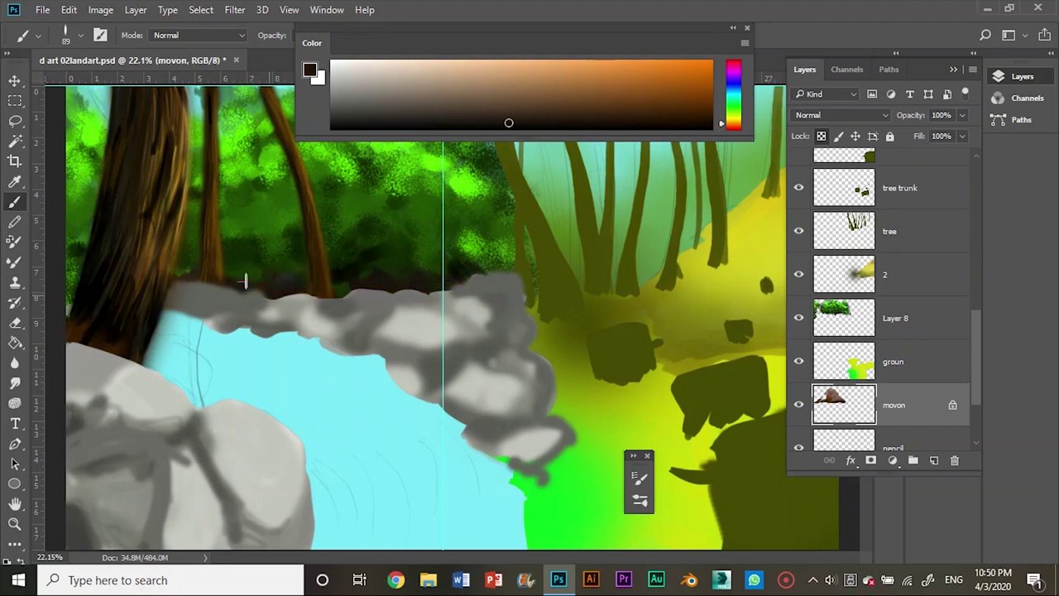
key(slash)
ctrl+click(372, 277)
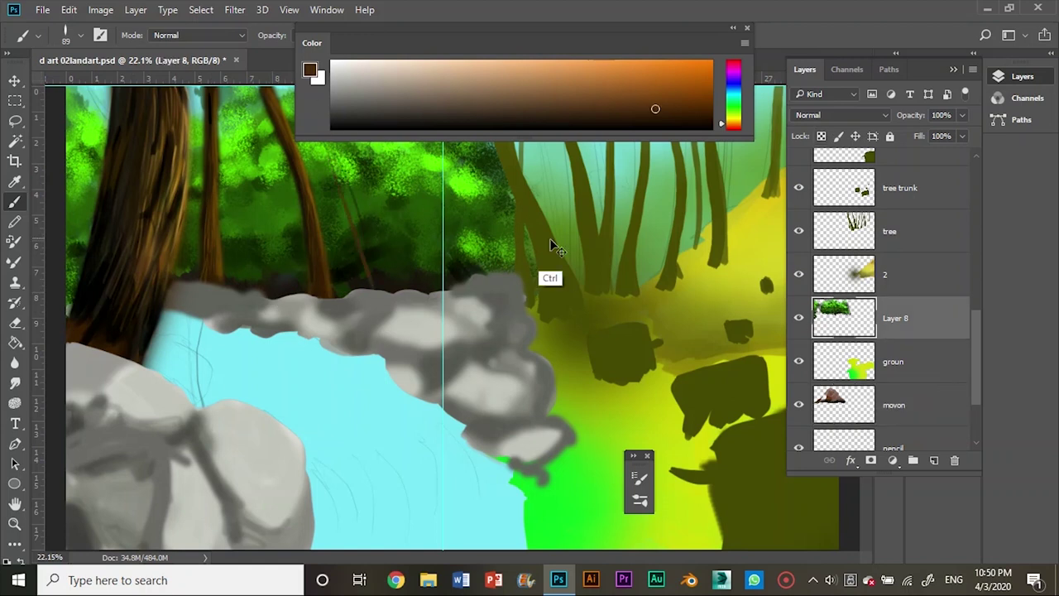
Paint thin near-black branch and trunk lines on the centre and left trees
alt+click(365, 269)
drag(254, 238, 253, 86)
drag(258, 146, 282, 186)
drag(623, 35, 771, 149)
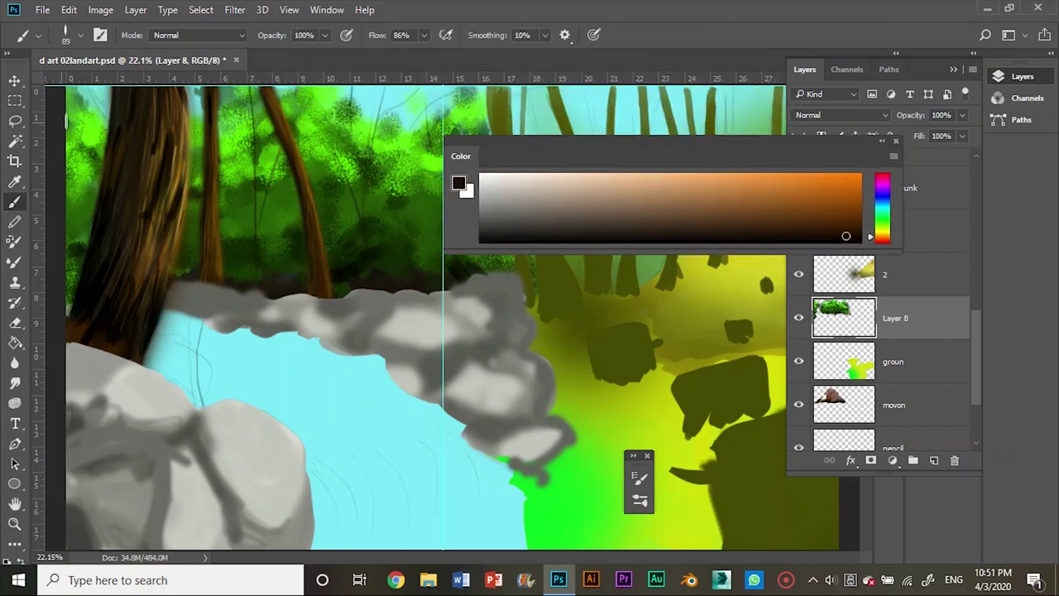
drag(82, 165, 75, 245)
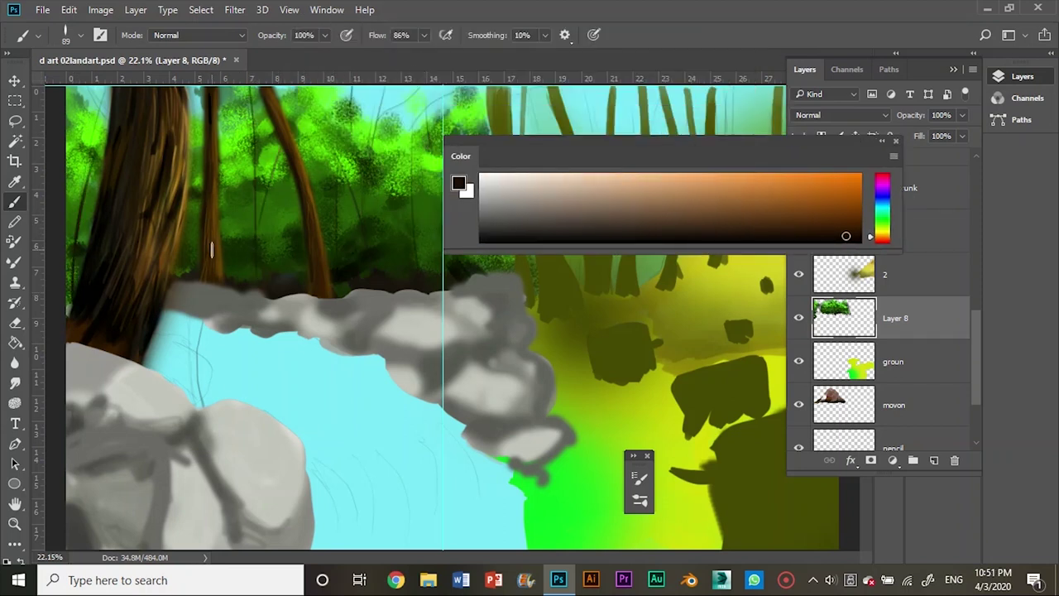
drag(529, 159, 595, 287)
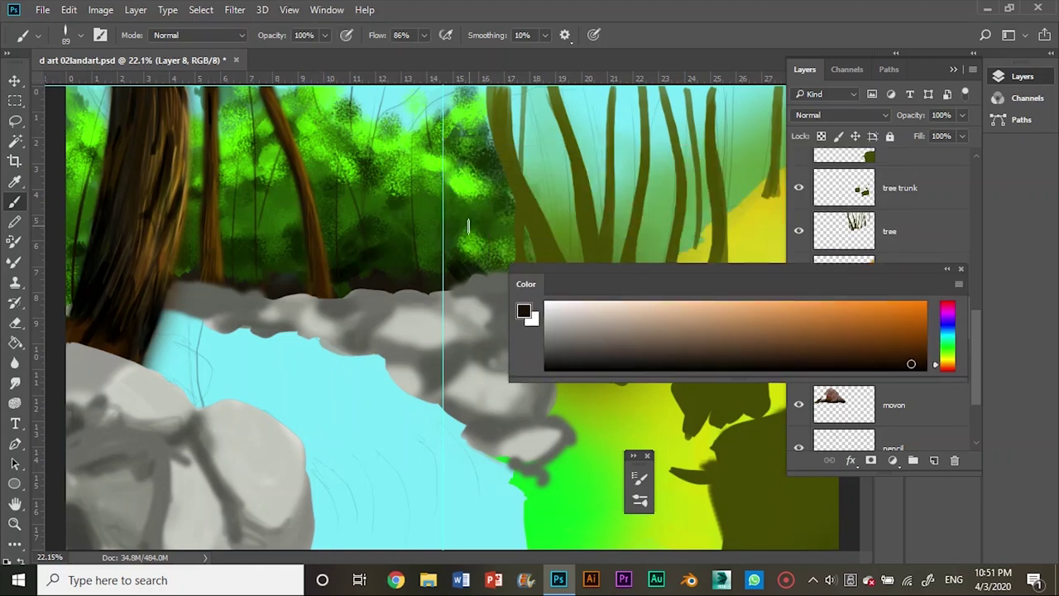
drag(317, 104, 305, 149)
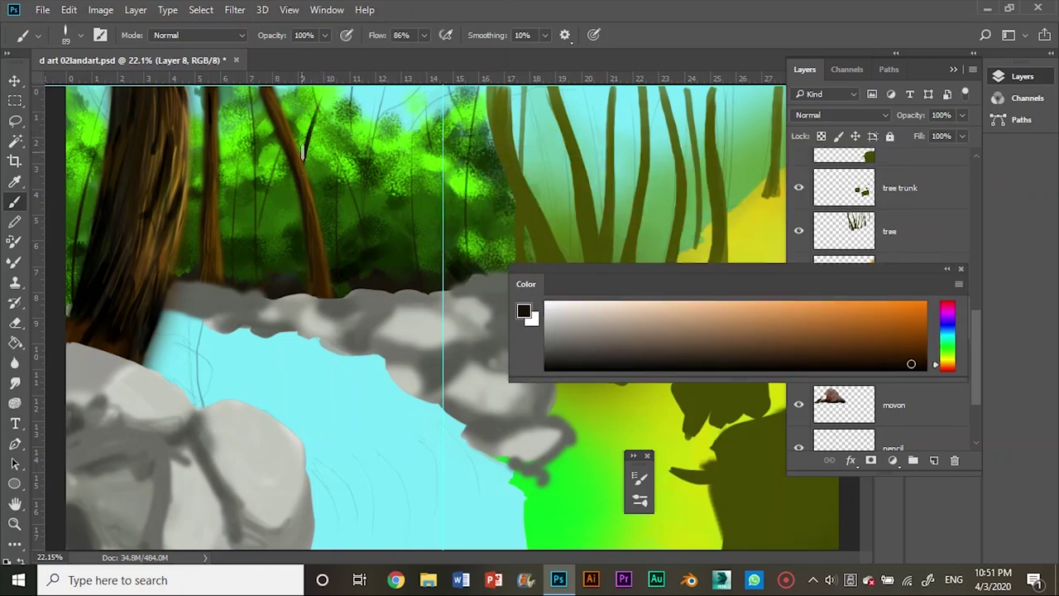
drag(217, 136, 239, 87)
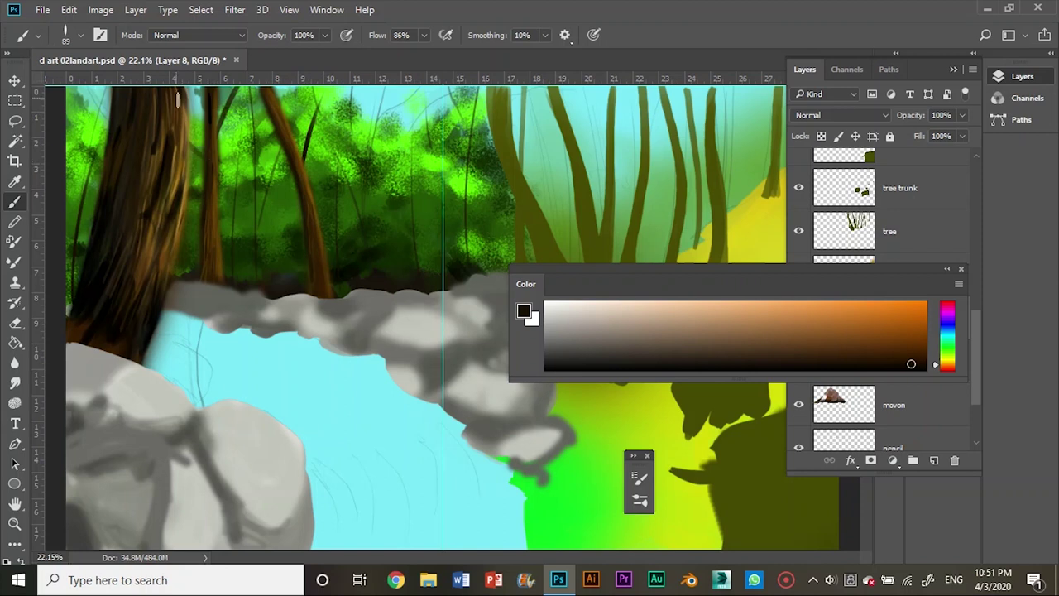
Add thin light beige vertical trunks through the forest and save the painting
click(645, 309)
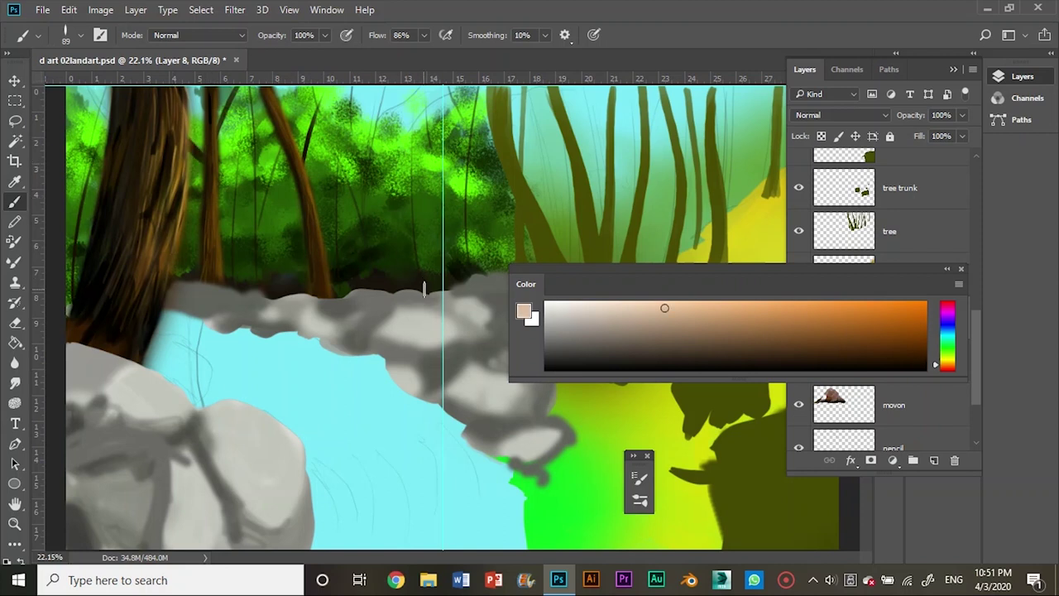
key(ctrl+z)
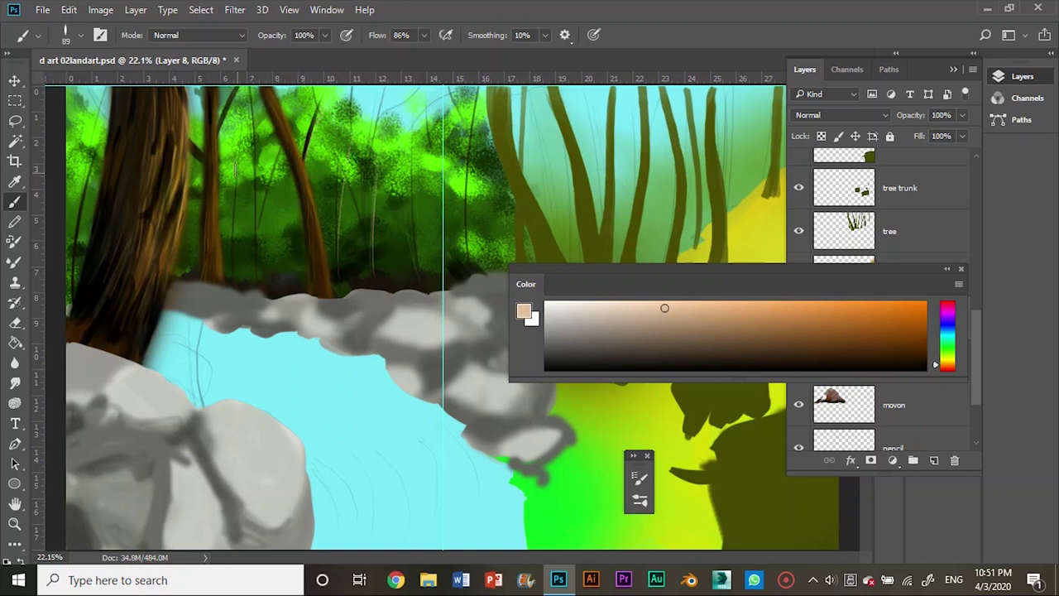
drag(257, 287, 271, 132)
drag(240, 236, 234, 184)
drag(474, 278, 468, 195)
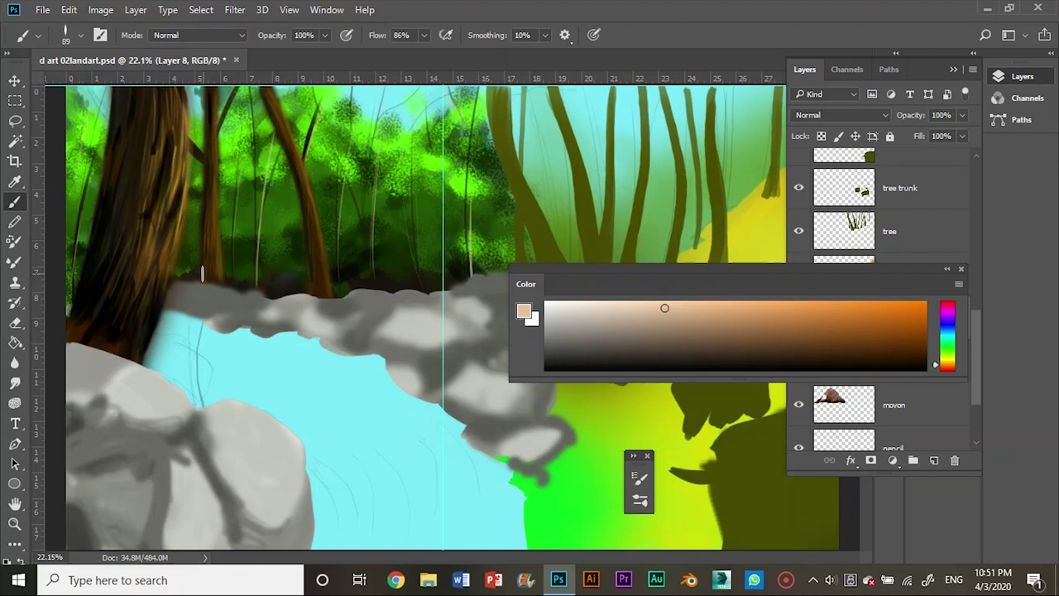
key(ctrl+s)
Lock transparency on the rock front layer and paint the grey foreground rock brown
key(v)
click(100, 480)
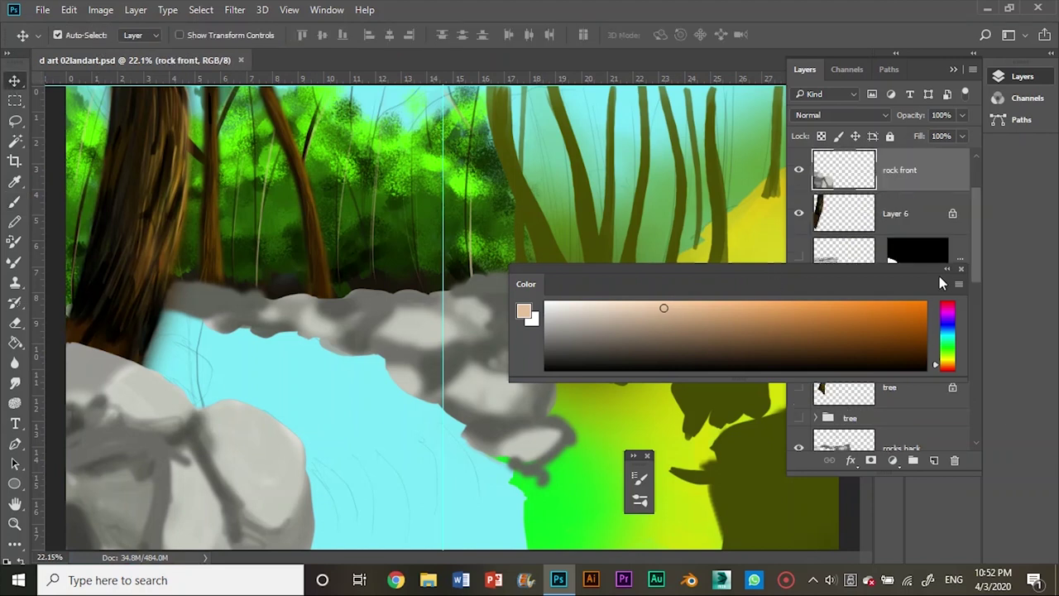
drag(941, 284, 712, 104)
click(873, 136)
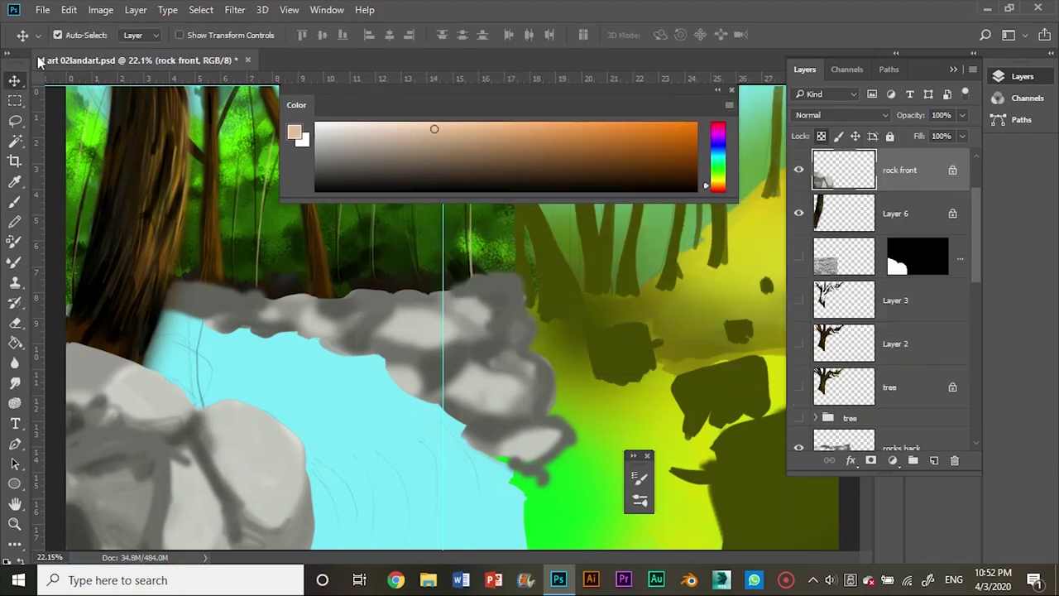
key(b)
click(81, 35)
drag(58, 93, 73, 89)
drag(463, 162, 679, 159)
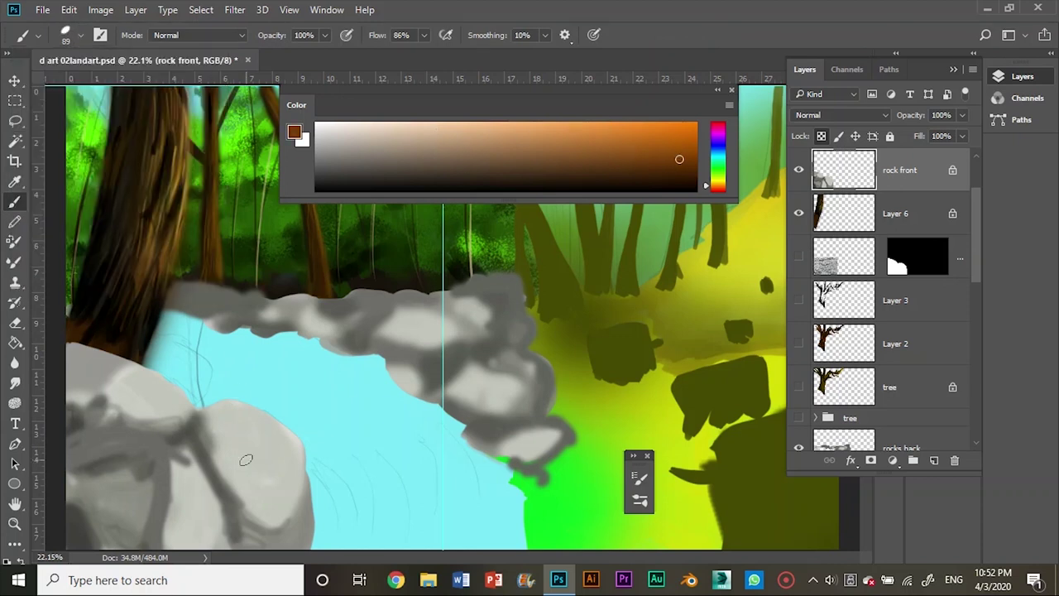
mouse_move(189, 461)
mouse_down()
mouse_move(263, 429)
mouse_move(83, 367)
mouse_move(314, 518)
mouse_up()
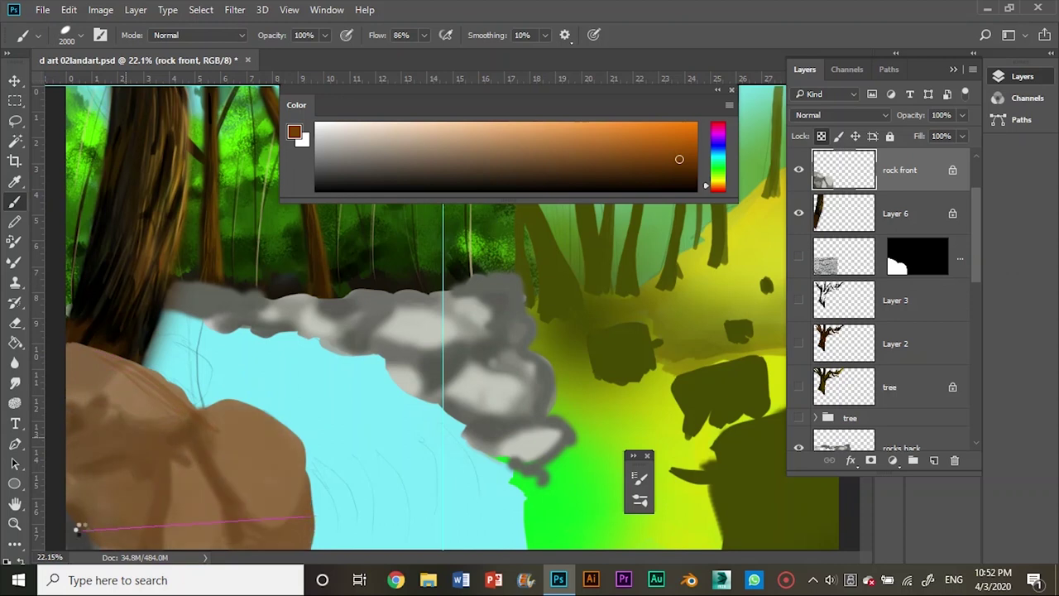
drag(99, 508, 62, 522)
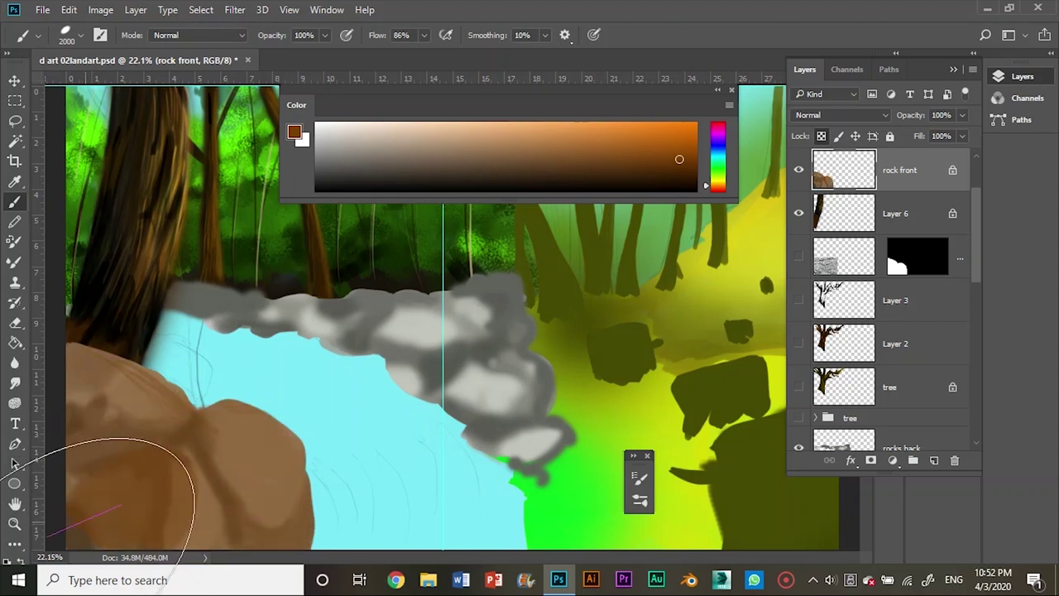
Add dark crack strokes with a small soft round brush and set Flow Jitter to 19%
click(68, 37)
click(106, 149)
scroll(149, 232, up, 5)
click(124, 211)
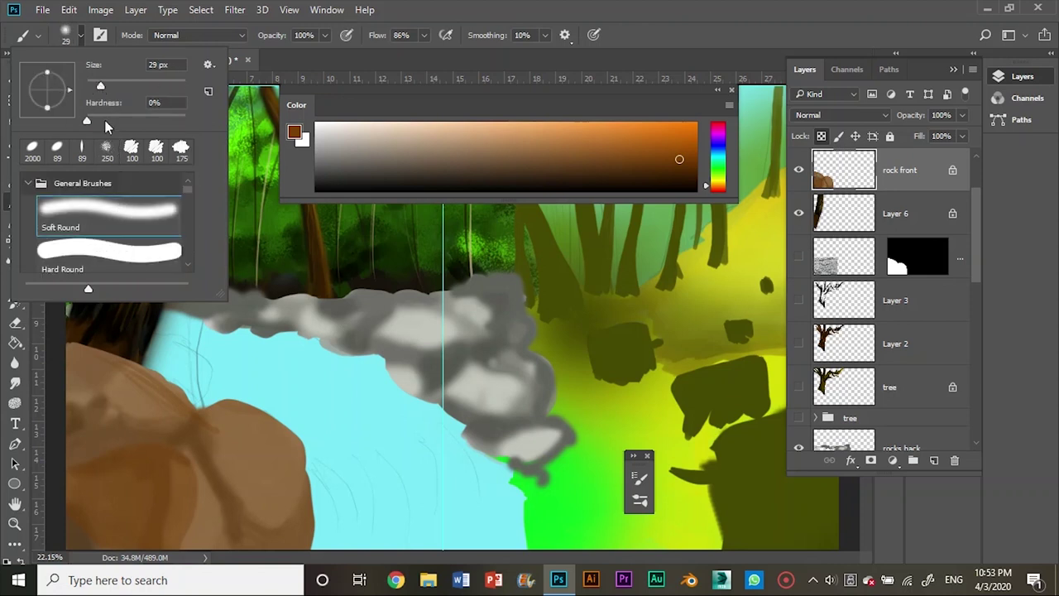
click(232, 536)
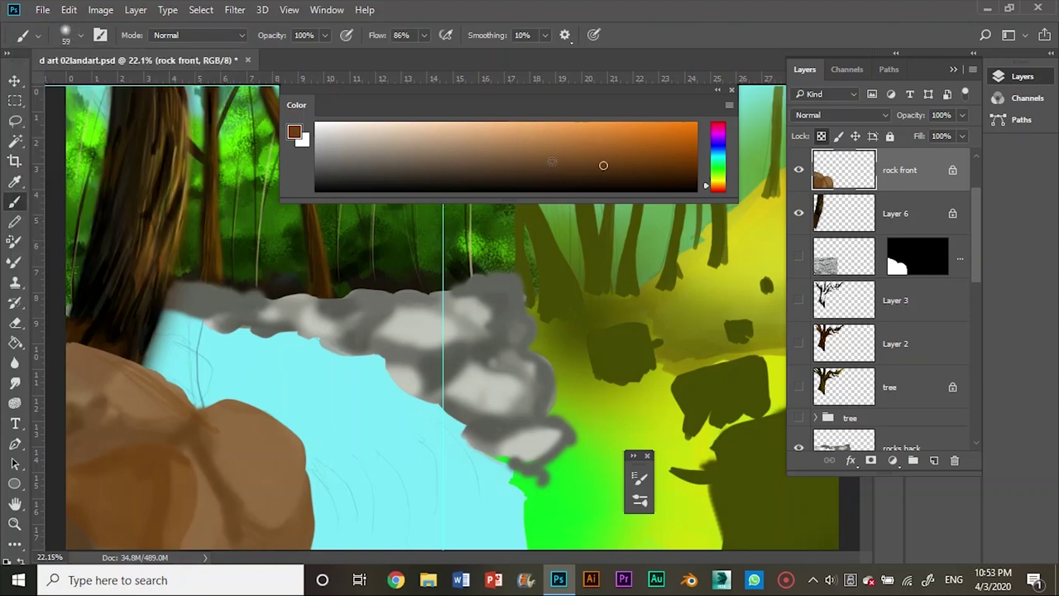
mouse_move(193, 449)
mouse_down()
mouse_move(184, 417)
mouse_move(173, 440)
mouse_move(232, 525)
mouse_up()
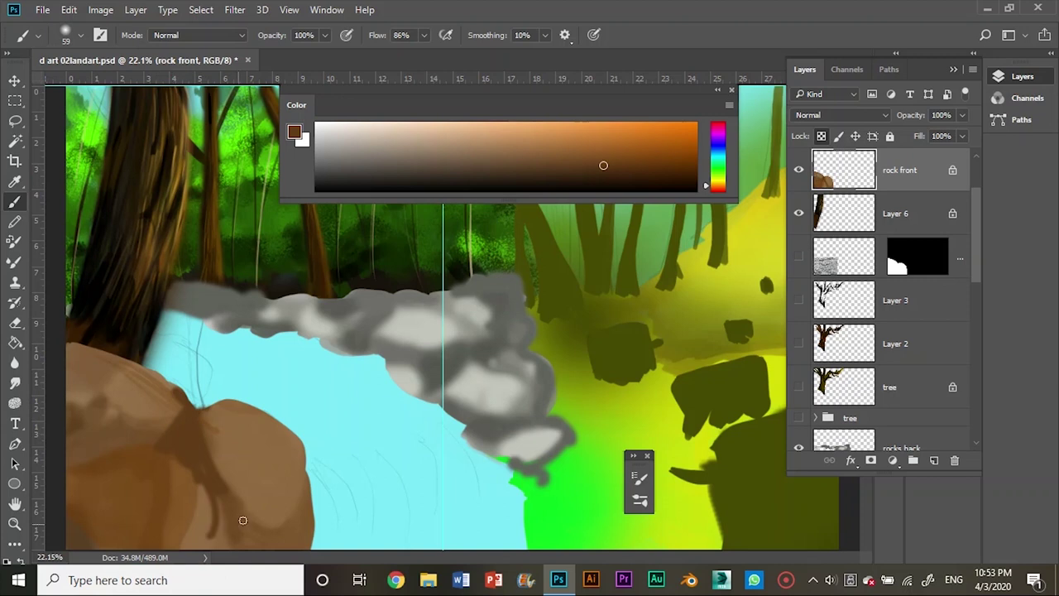
click(100, 35)
drag(458, 264, 488, 264)
click(358, 215)
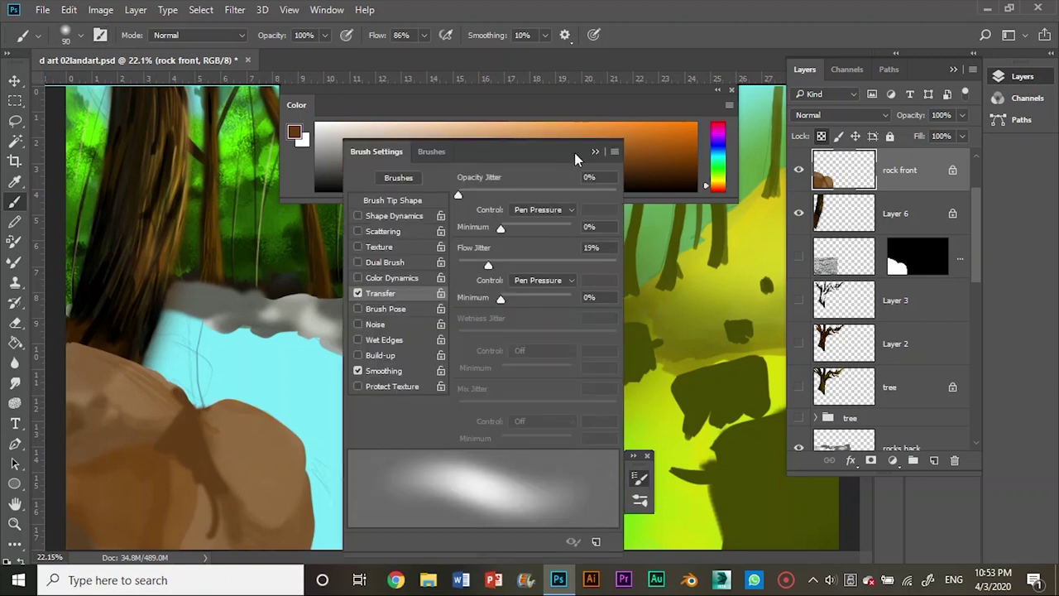
Paint dark shading strokes along the brown rock's lower and lower-right edges
click(596, 151)
mouse_move(202, 473)
mouse_down()
mouse_move(144, 416)
mouse_move(184, 392)
mouse_up()
mouse_move(252, 519)
mouse_down()
mouse_move(189, 468)
mouse_move(223, 506)
mouse_move(207, 485)
mouse_up()
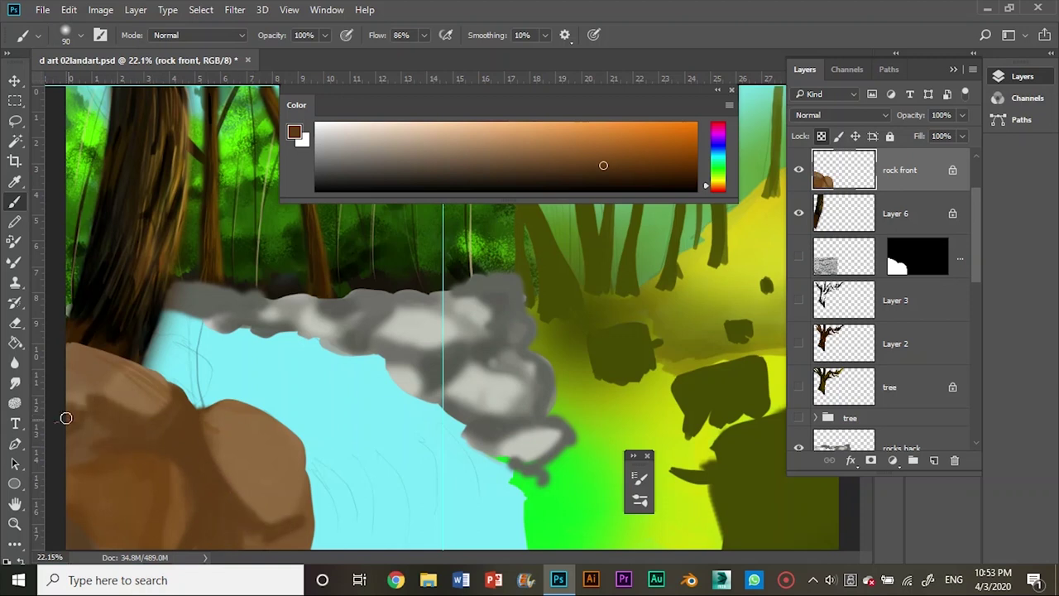
drag(303, 495, 249, 552)
Paint light tan highlights across the middle and left of the rock
drag(535, 147, 538, 125)
mouse_move(207, 418)
mouse_down()
mouse_move(228, 492)
mouse_move(277, 528)
mouse_move(261, 505)
mouse_up()
mouse_move(257, 431)
mouse_down()
mouse_move(298, 538)
mouse_move(270, 513)
mouse_up()
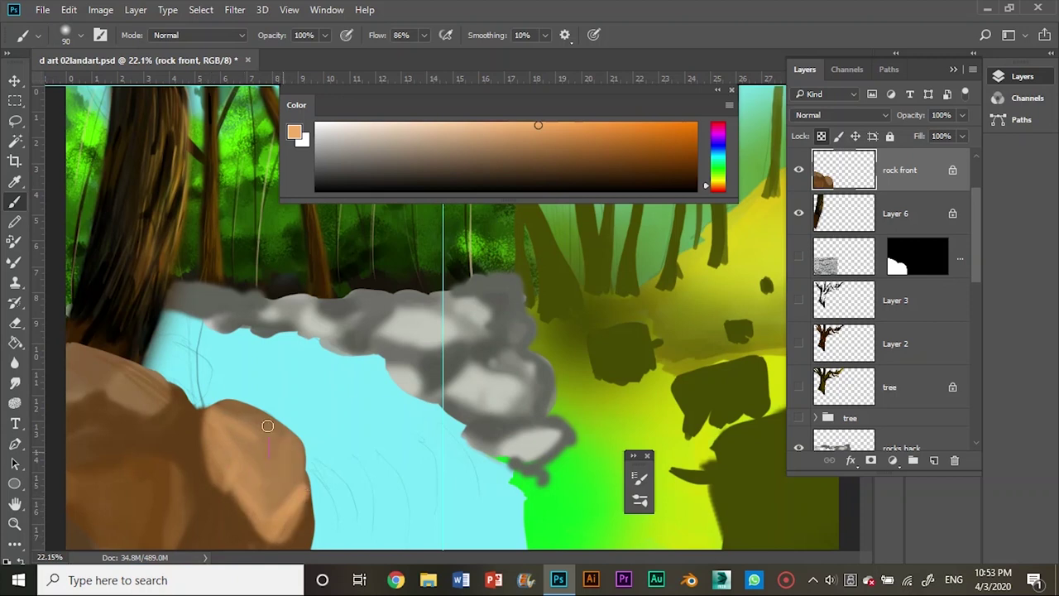
drag(236, 410, 207, 488)
mouse_move(133, 451)
mouse_down()
mouse_move(107, 482)
mouse_move(182, 447)
mouse_move(145, 546)
mouse_up()
mouse_move(166, 455)
mouse_down()
mouse_move(100, 546)
mouse_move(141, 546)
mouse_up()
mouse_move(116, 484)
mouse_down()
mouse_move(194, 451)
mouse_move(141, 547)
mouse_up()
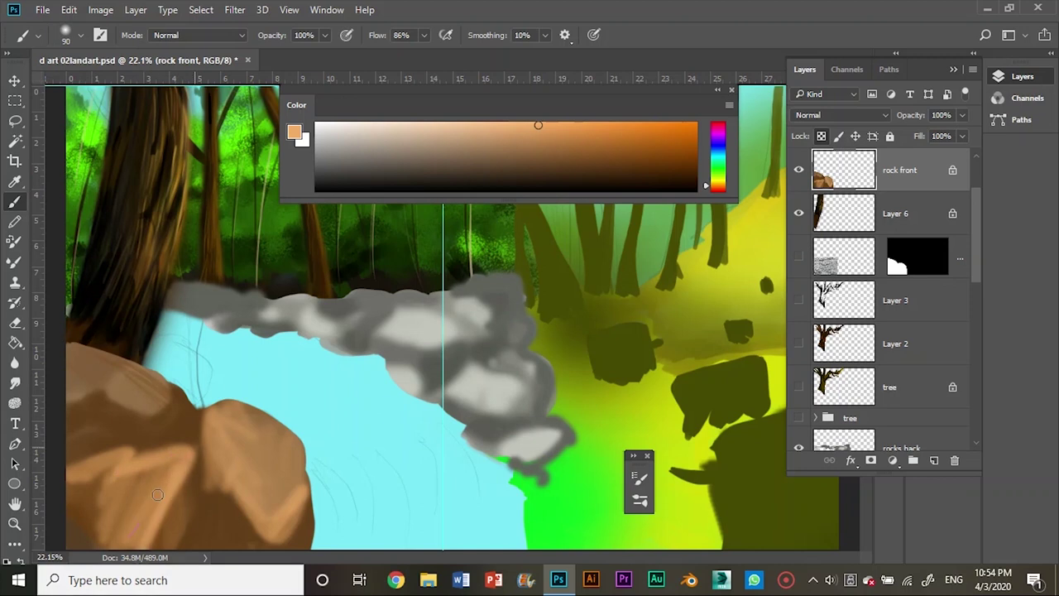
Brighten the rock's lower-left and highlight the left rock's top in tan
drag(167, 478, 78, 537)
drag(87, 463, 141, 540)
drag(182, 462, 124, 546)
drag(158, 463, 100, 534)
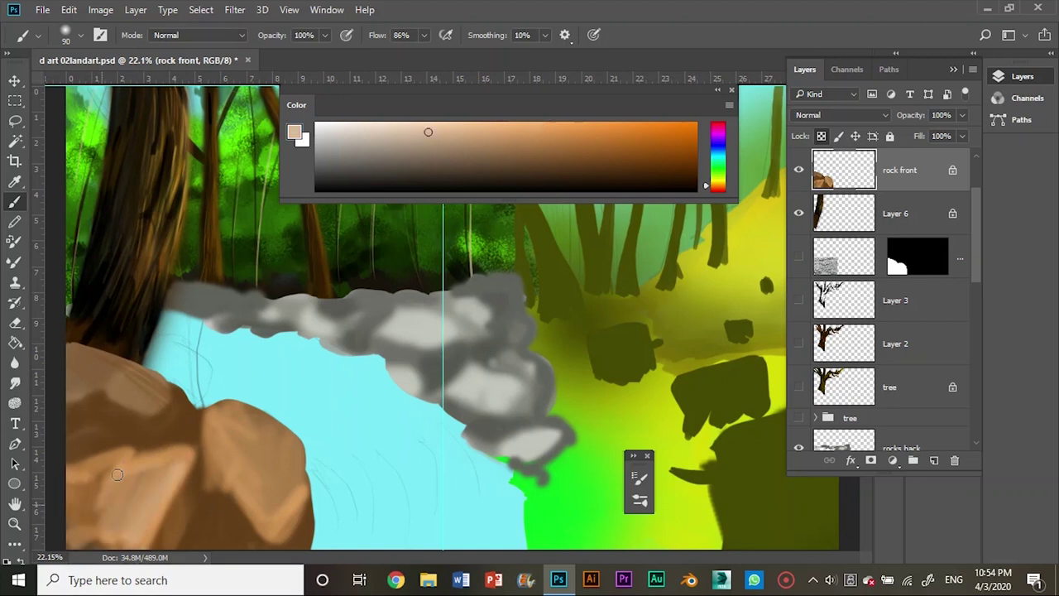
drag(124, 451, 70, 513)
drag(197, 453, 136, 546)
drag(124, 497, 70, 546)
mouse_move(210, 411)
mouse_down()
mouse_move(219, 497)
mouse_move(265, 497)
mouse_up()
mouse_move(110, 389)
mouse_down()
mouse_move(178, 389)
mouse_move(72, 399)
mouse_move(98, 364)
mouse_up()
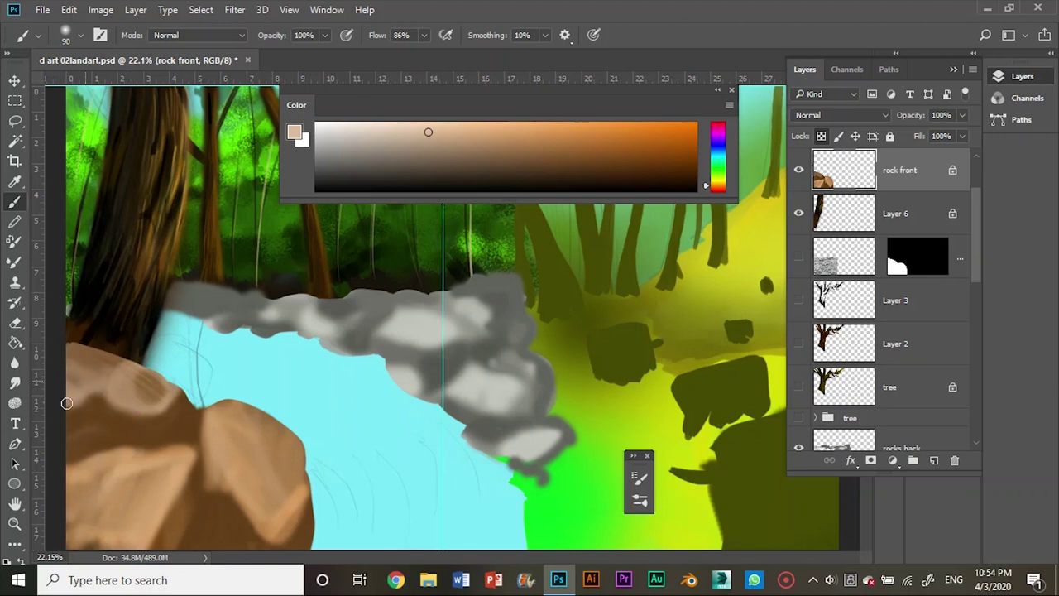
Shade the left rock's top edge, lower part and right edge with darker browns
drag(428, 130, 505, 165)
mouse_move(104, 369)
mouse_down()
mouse_move(106, 353)
mouse_move(112, 409)
mouse_up()
alt+click(190, 538)
drag(191, 497, 159, 538)
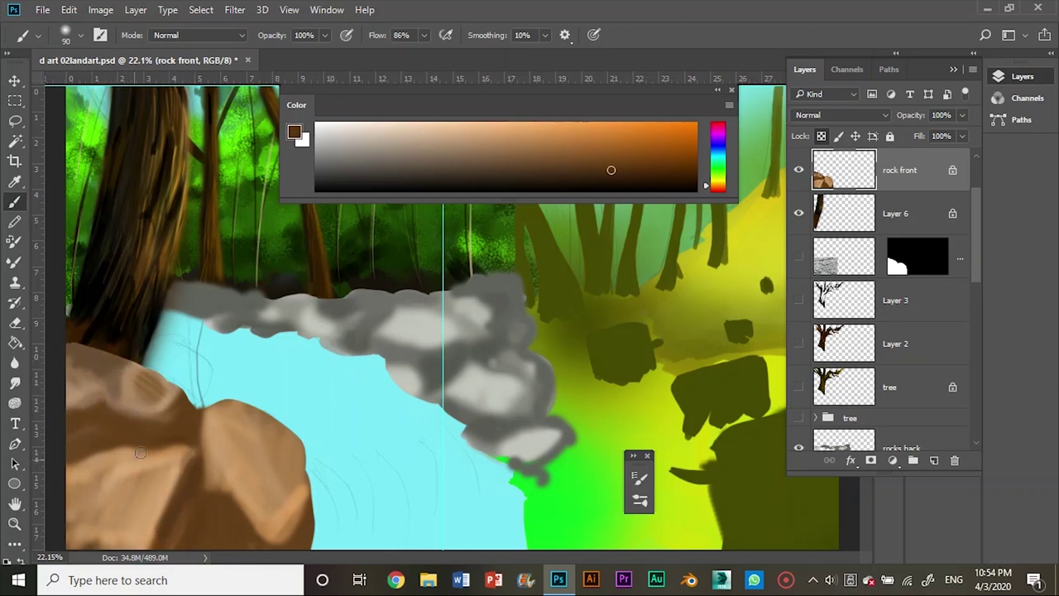
drag(140, 453, 116, 484)
drag(191, 447, 104, 509)
mouse_move(203, 496)
mouse_down()
mouse_move(240, 472)
mouse_move(275, 536)
mouse_up()
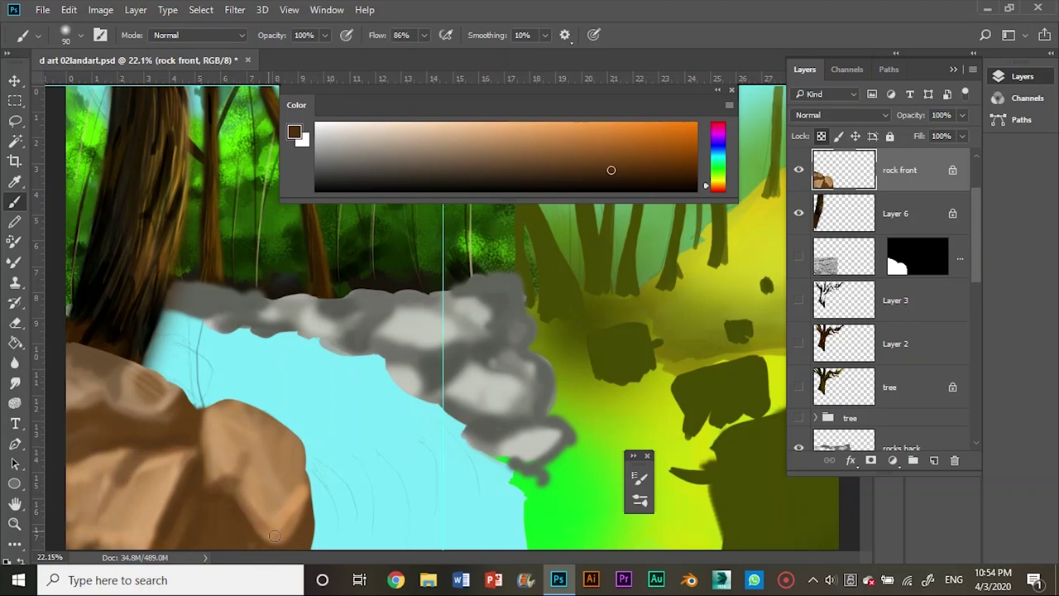
drag(292, 437, 302, 537)
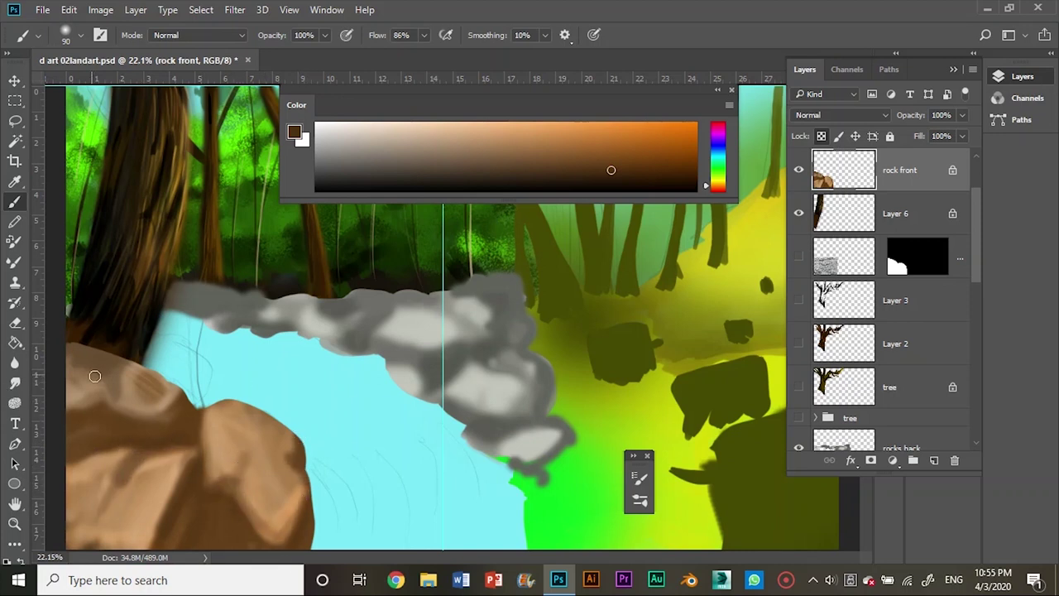
drag(95, 377, 83, 414)
drag(120, 493, 103, 474)
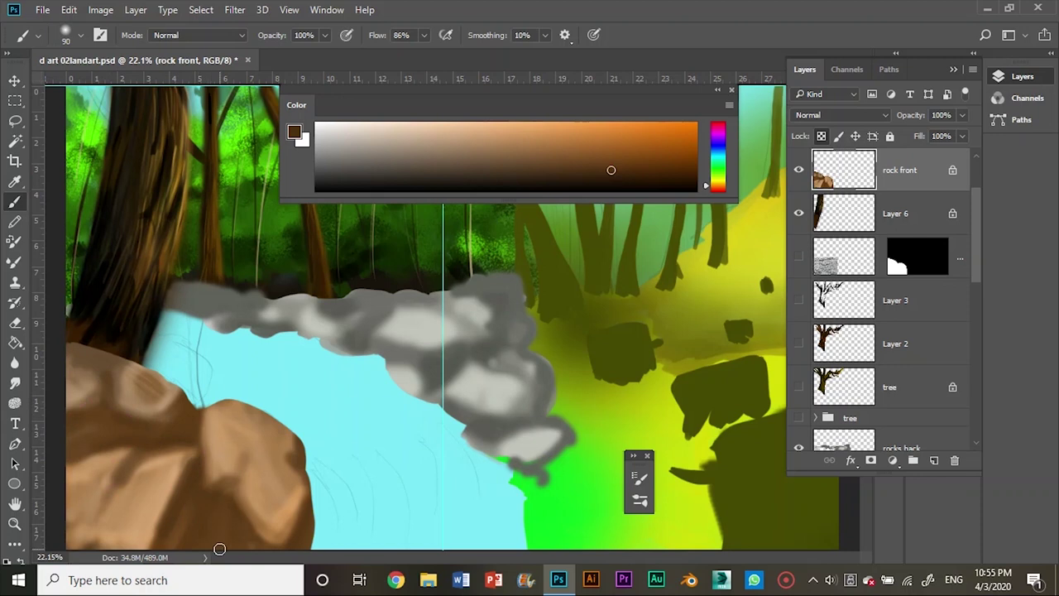
With a harder 60 px brush, add dark strokes near the rock's upper edge and right side
click(72, 35)
drag(100, 106, 160, 103)
key(Return)
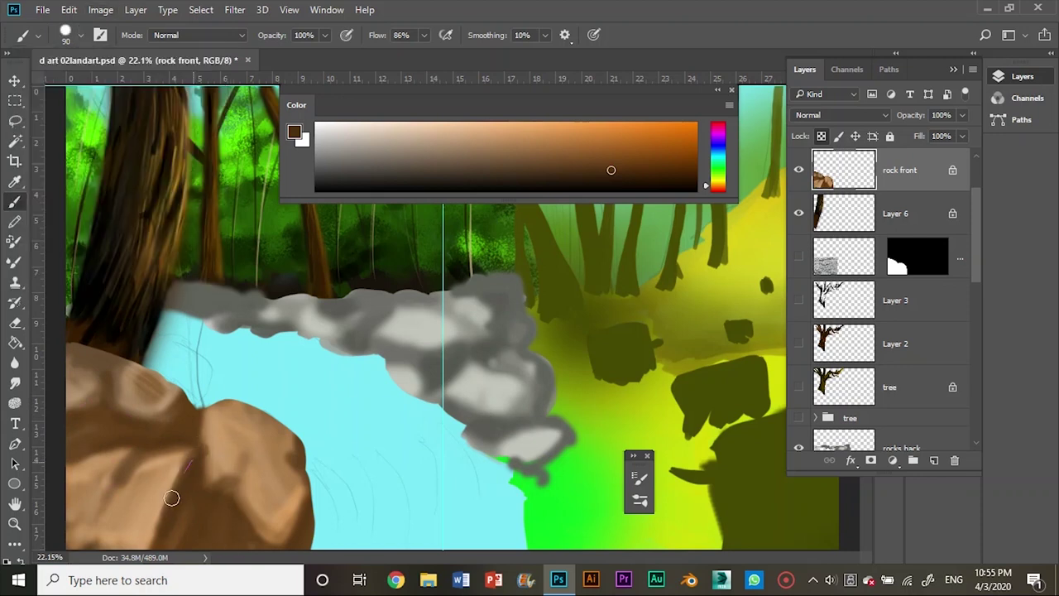
key(bracketleft)
key(bracketleft)
key(bracketleft)
drag(154, 430, 182, 407)
drag(134, 443, 95, 513)
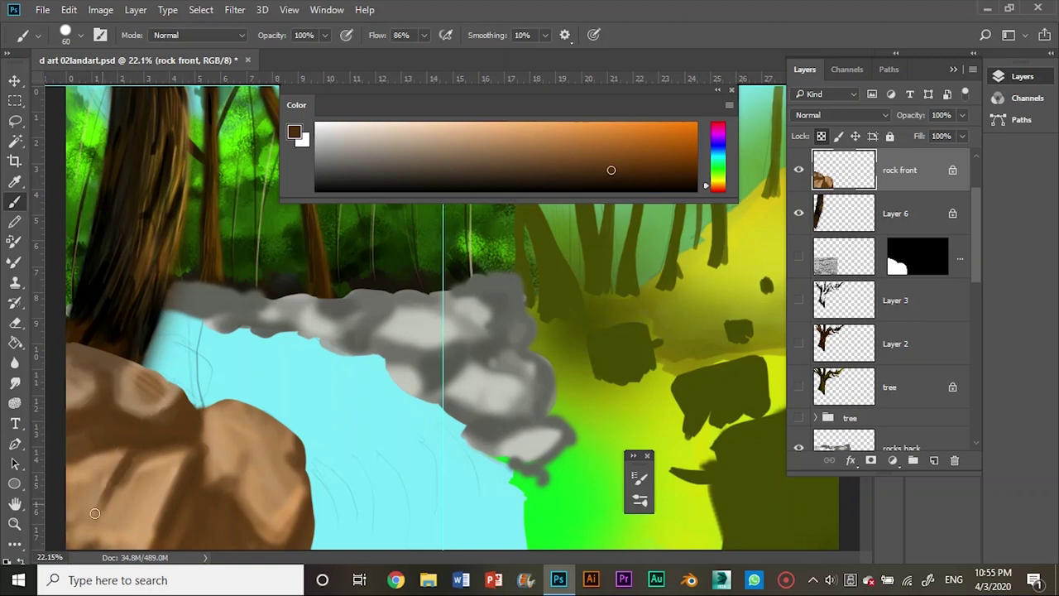
drag(230, 480, 303, 500)
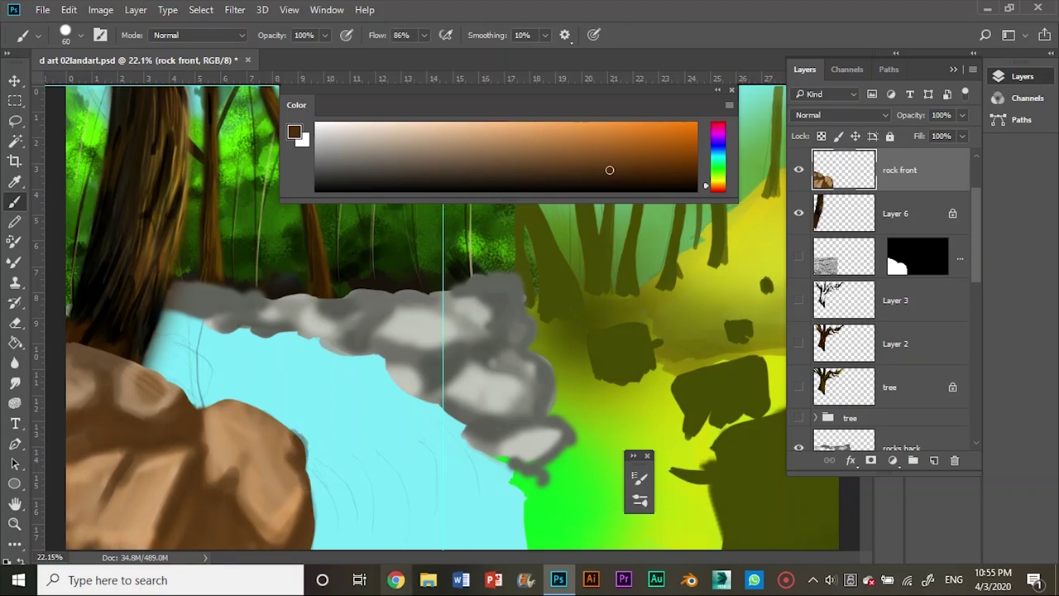
Add very dark brown and lighter tan strokes, then hide the rock front layer
alt+click(109, 477)
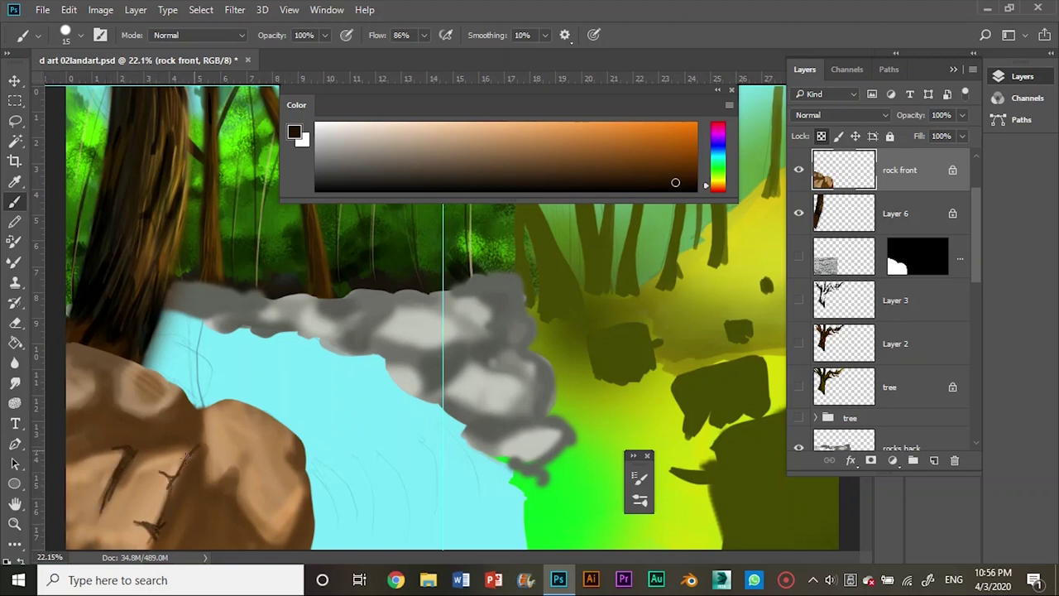
drag(175, 501, 184, 480)
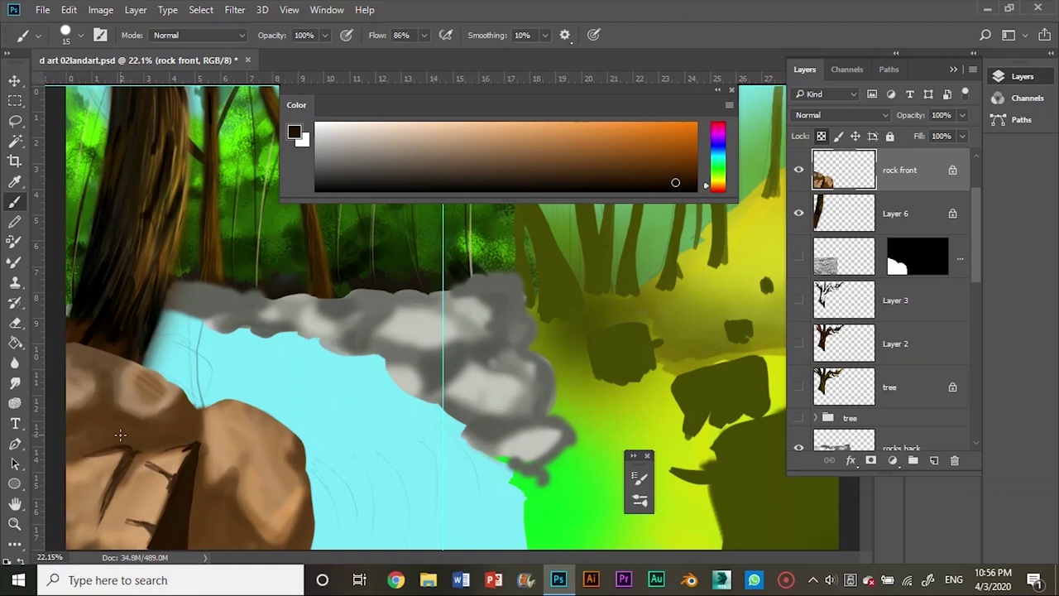
key(ctrl+z)
key(ctrl+z)
key(ctrl+z)
key(ctrl+z)
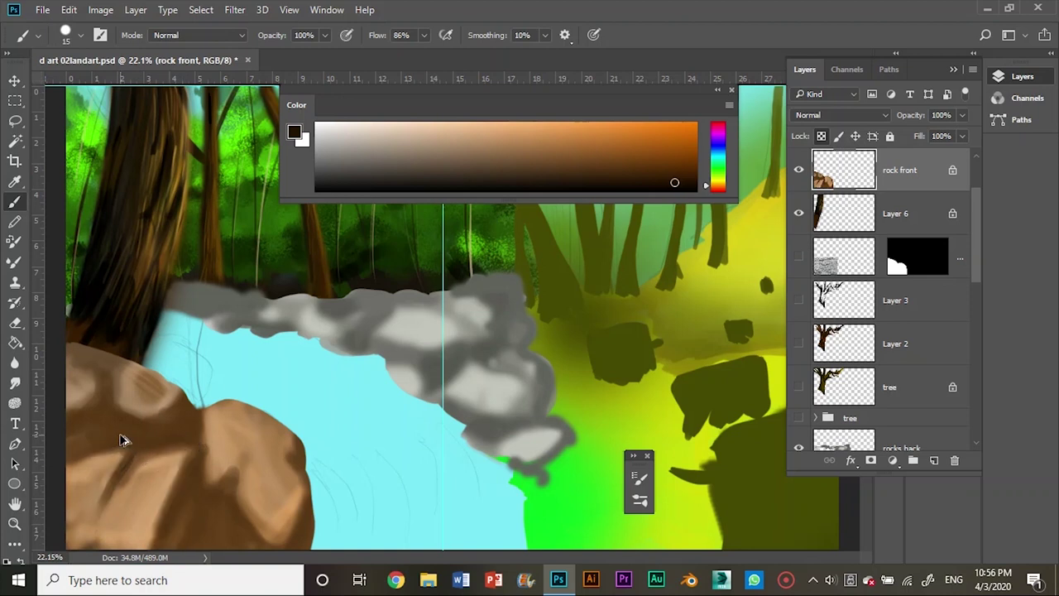
click(80, 35)
key(Return)
drag(107, 497, 139, 452)
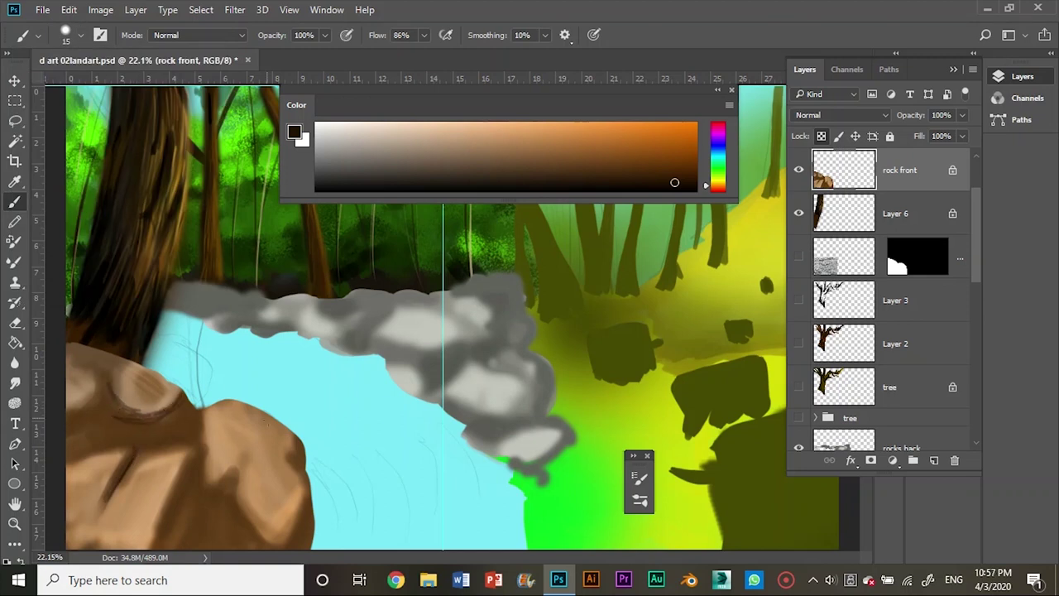
mouse_move(120, 406)
mouse_down()
mouse_move(179, 397)
mouse_move(109, 402)
mouse_move(123, 392)
mouse_move(176, 434)
mouse_move(140, 433)
mouse_move(191, 449)
mouse_move(189, 508)
mouse_move(226, 550)
mouse_move(293, 525)
mouse_move(296, 455)
mouse_move(232, 489)
mouse_move(194, 421)
mouse_move(78, 449)
mouse_move(52, 351)
mouse_move(75, 446)
mouse_up()
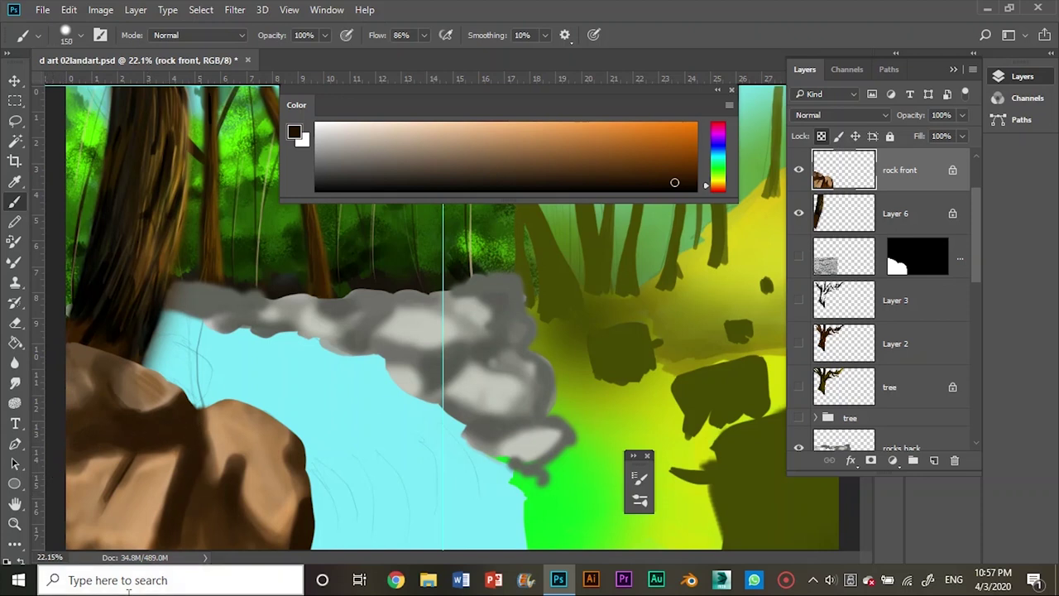
key(bracketleft)
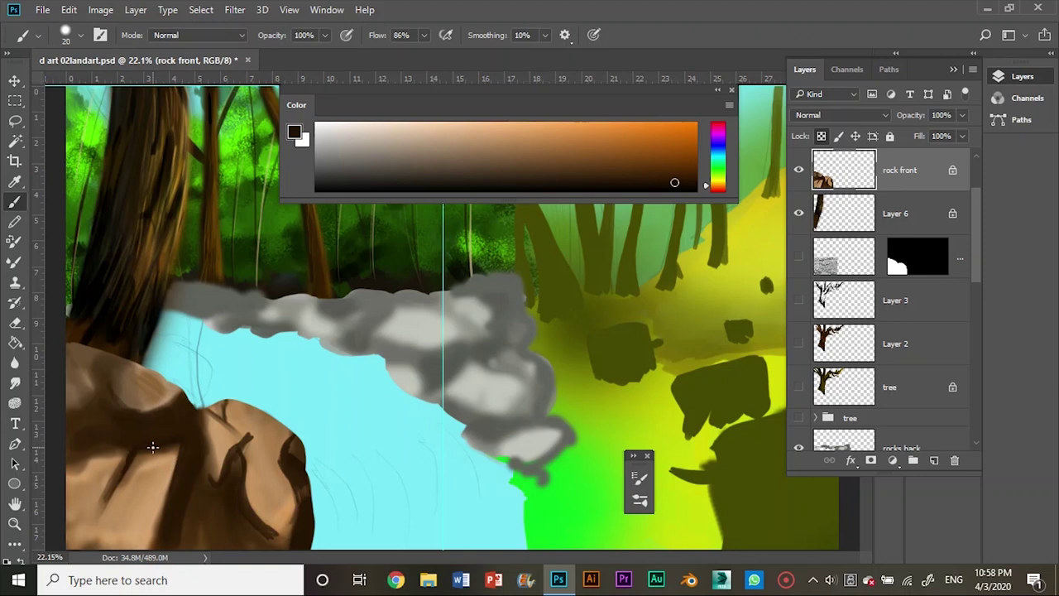
drag(298, 497, 232, 464)
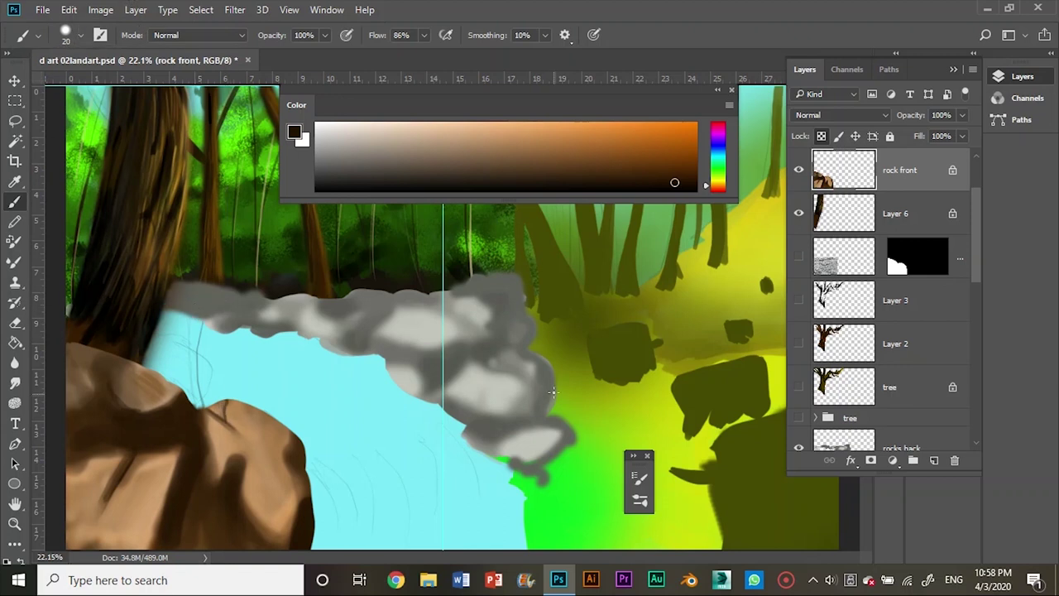
click(799, 171)
click(799, 171)
click(800, 169)
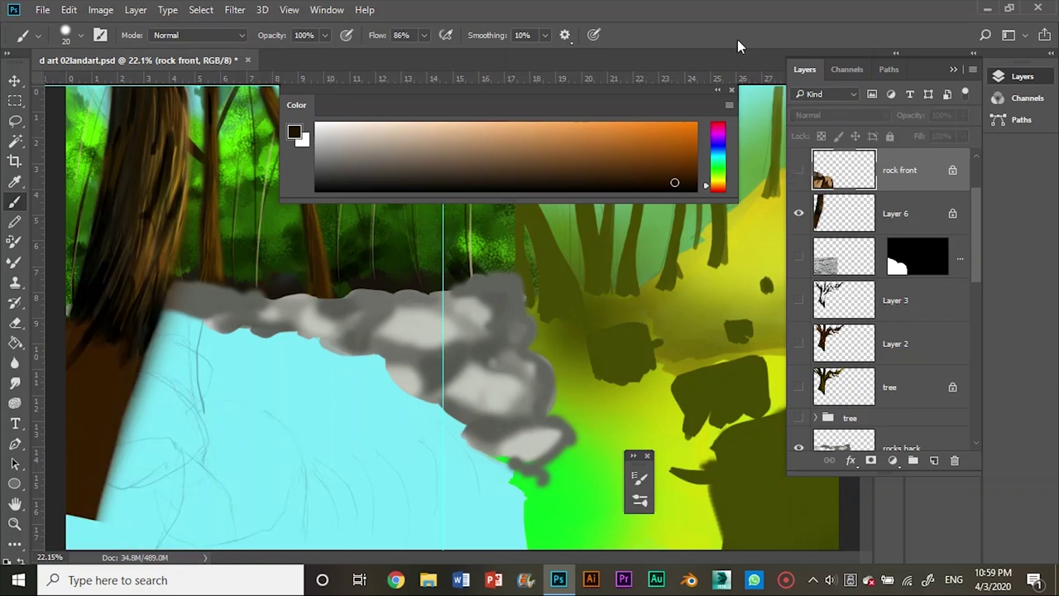
On a new layer above rock front, paint dark branch lines over the water and trunk edge
click(935, 459)
mouse_move(118, 358)
mouse_down()
mouse_move(205, 373)
mouse_move(266, 401)
mouse_move(137, 448)
mouse_move(317, 446)
mouse_move(182, 549)
mouse_up()
drag(290, 463, 300, 550)
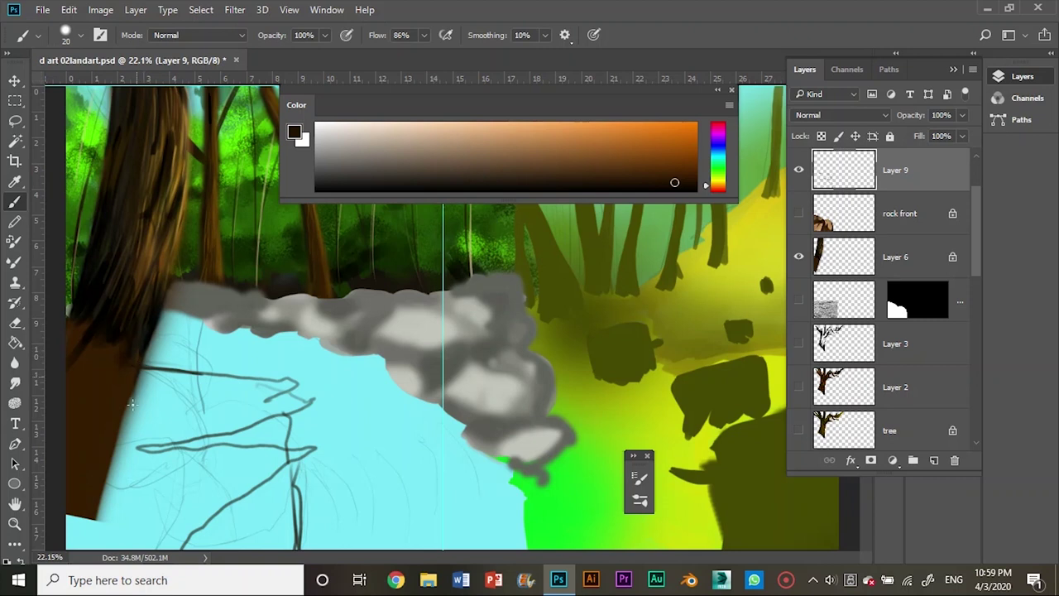
drag(134, 380, 93, 550)
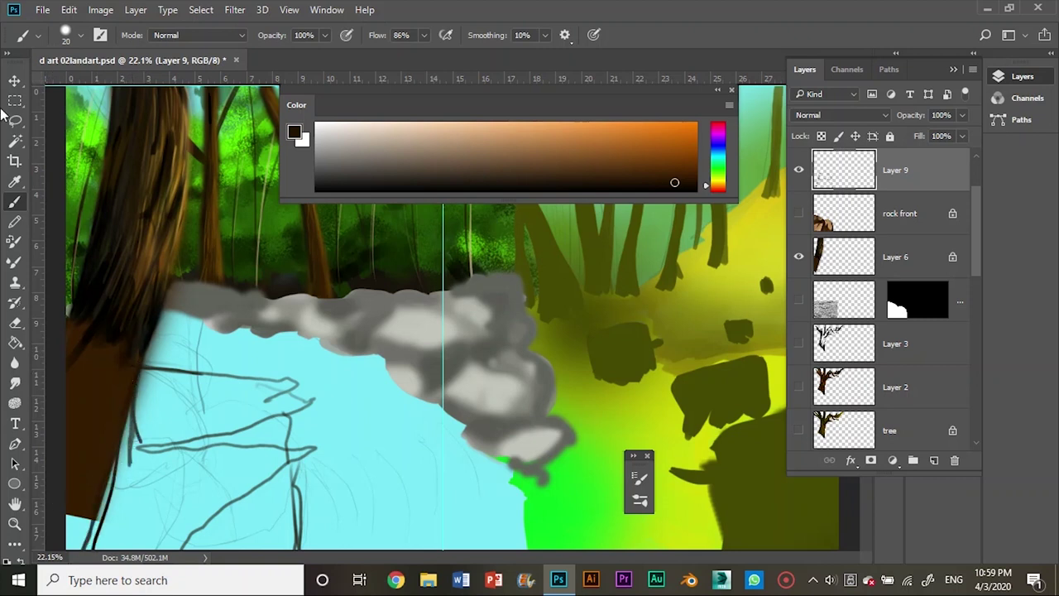
Rotate the big tree on Layer 6 upright and move it right and down
click(16, 82)
click(899, 258)
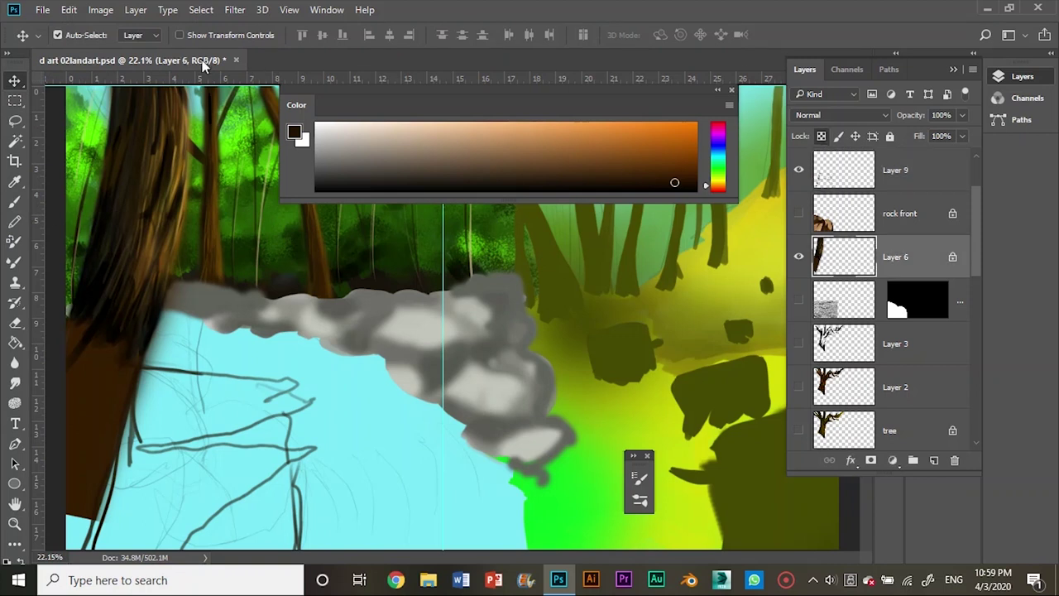
click(68, 9)
click(329, 308)
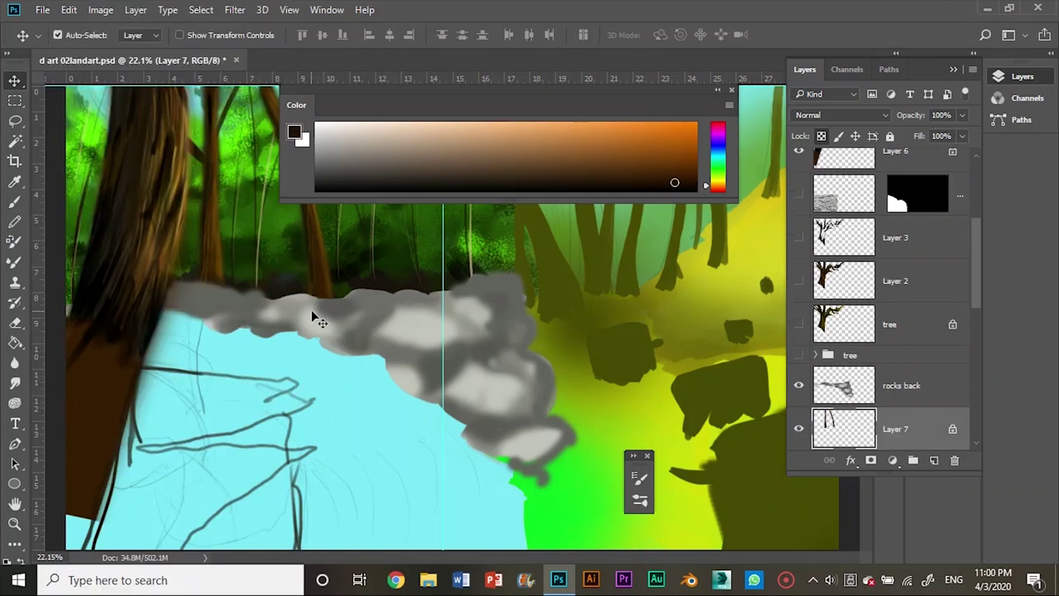
ctrl+click(546, 431)
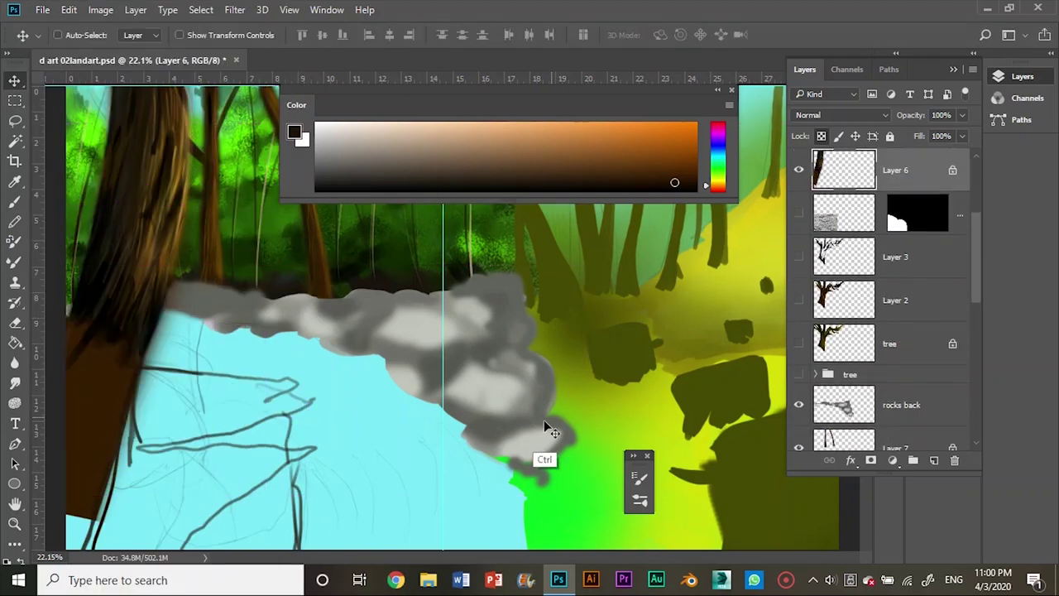
key(ctrl+t)
drag(547, 430, 347, 396)
drag(106, 359, 81, 326)
mouse_move(114, 360)
mouse_down()
mouse_move(126, 385)
mouse_move(115, 294)
mouse_move(105, 310)
mouse_up()
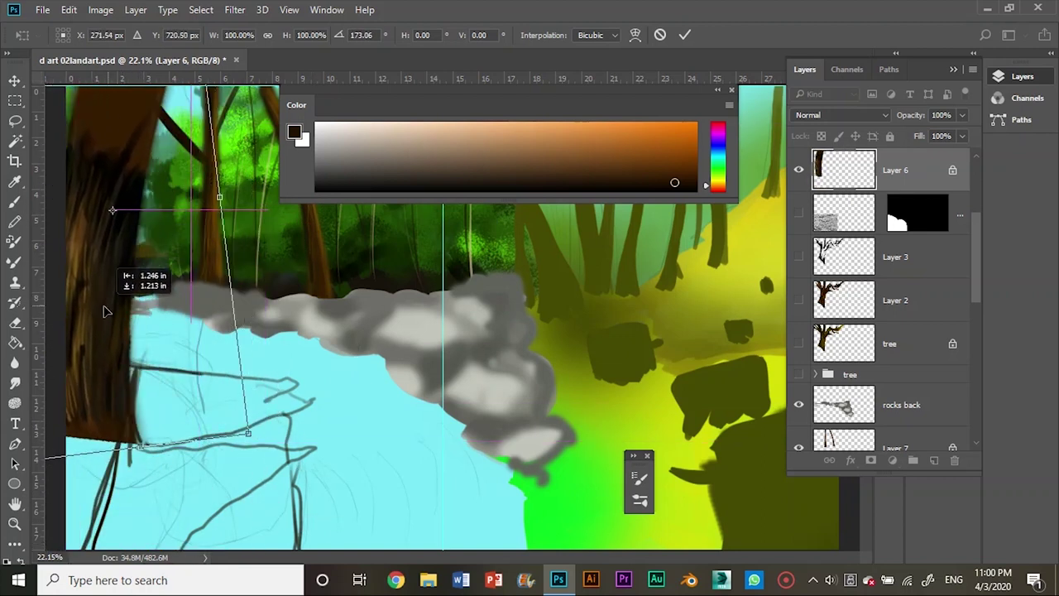
click(687, 35)
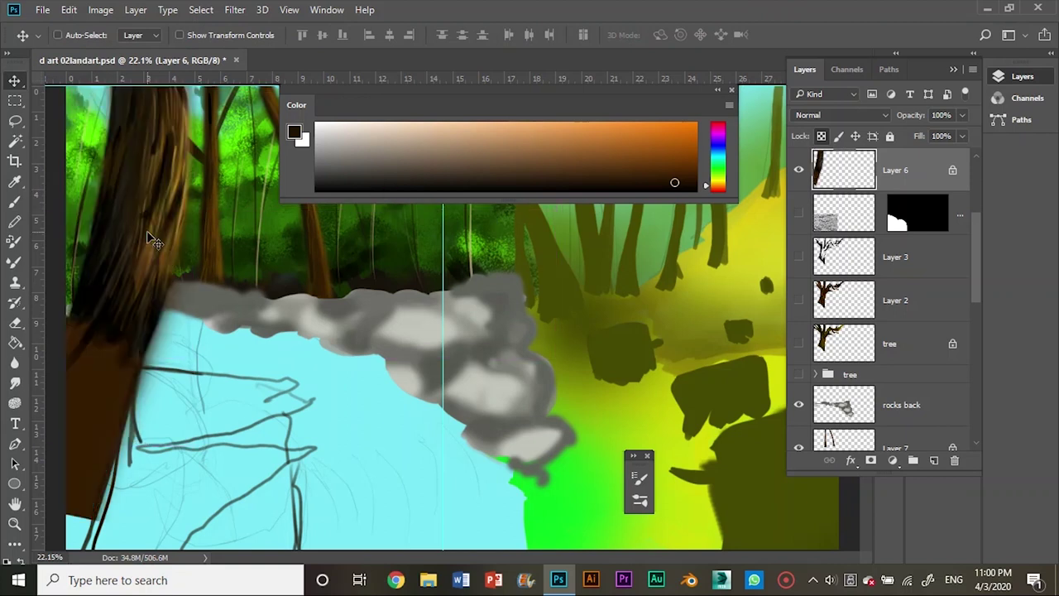
Shift the tree down-left to the canvas edge and erase part of its lower-left corner
key(ctrl+t)
drag(153, 240, 145, 282)
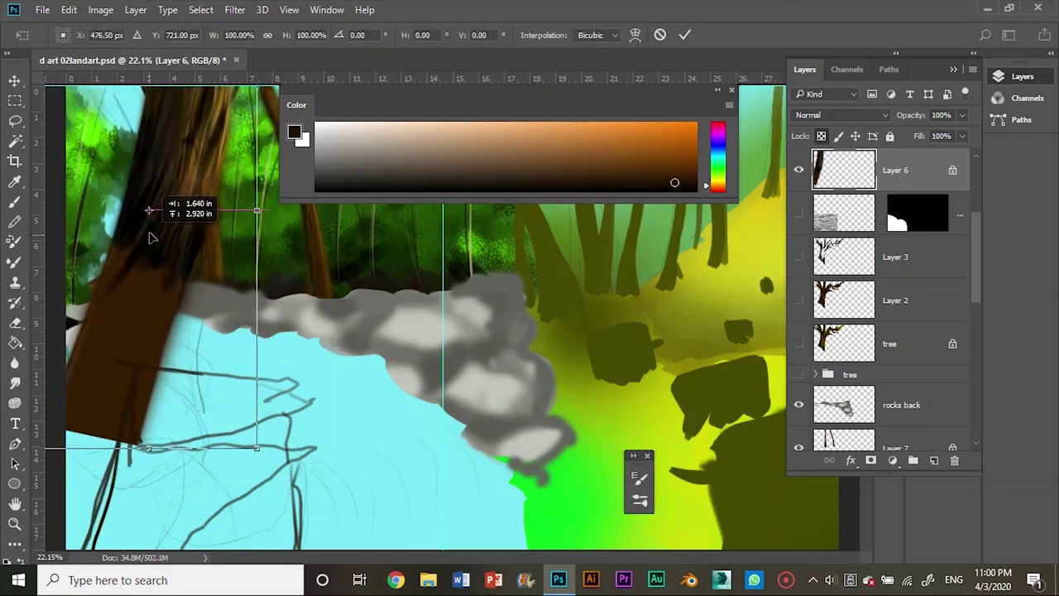
mouse_move(145, 282)
mouse_down()
mouse_move(101, 377)
mouse_move(94, 353)
mouse_up()
click(685, 35)
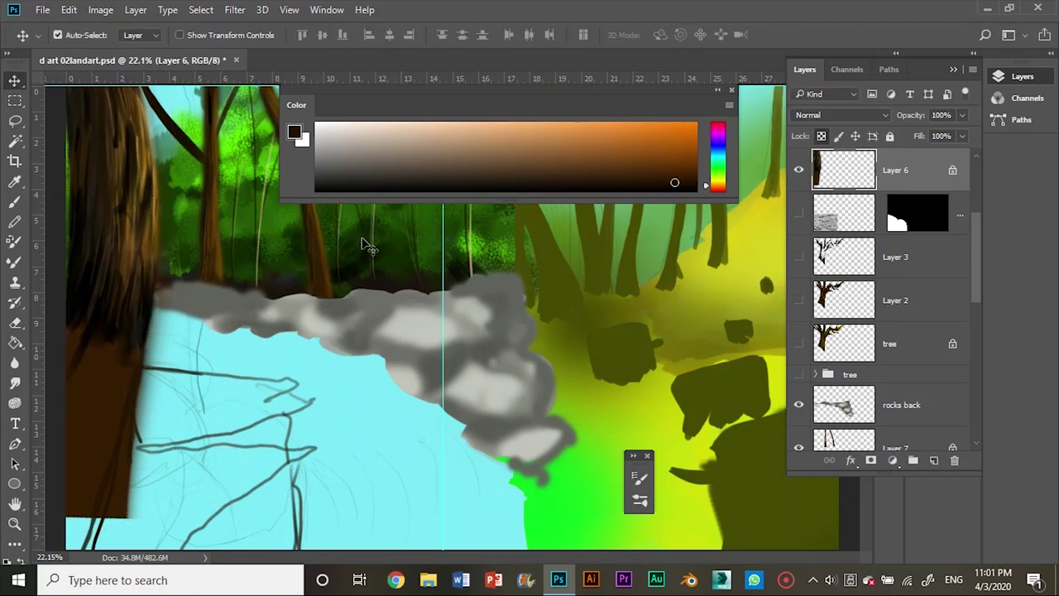
click(15, 323)
mouse_move(116, 514)
mouse_down()
mouse_move(76, 500)
mouse_move(83, 512)
mouse_up()
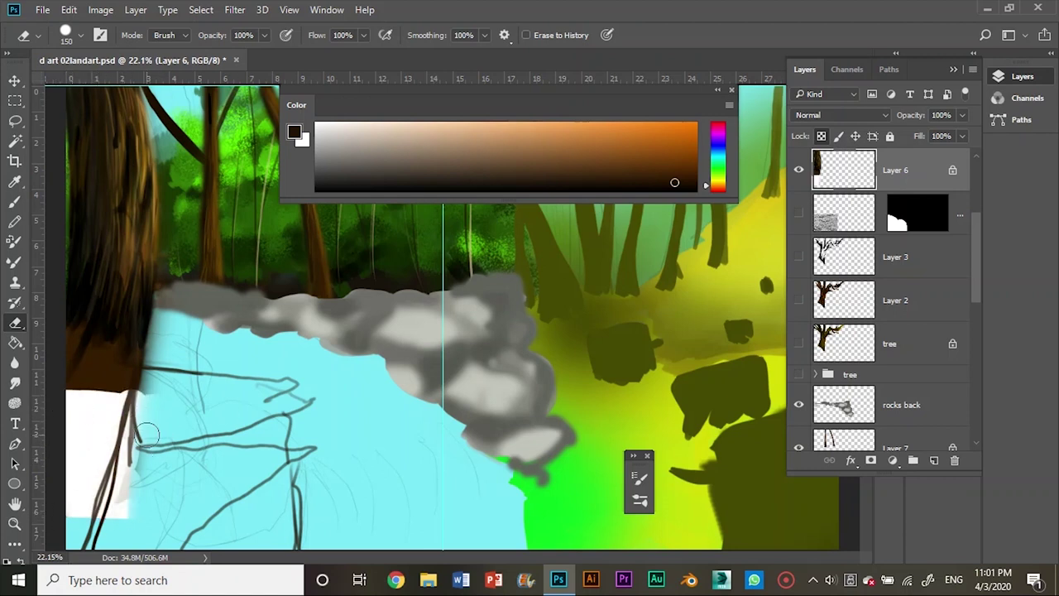
Paint dark strokes down the lower tree trunk, redoing one undone pass
key(b)
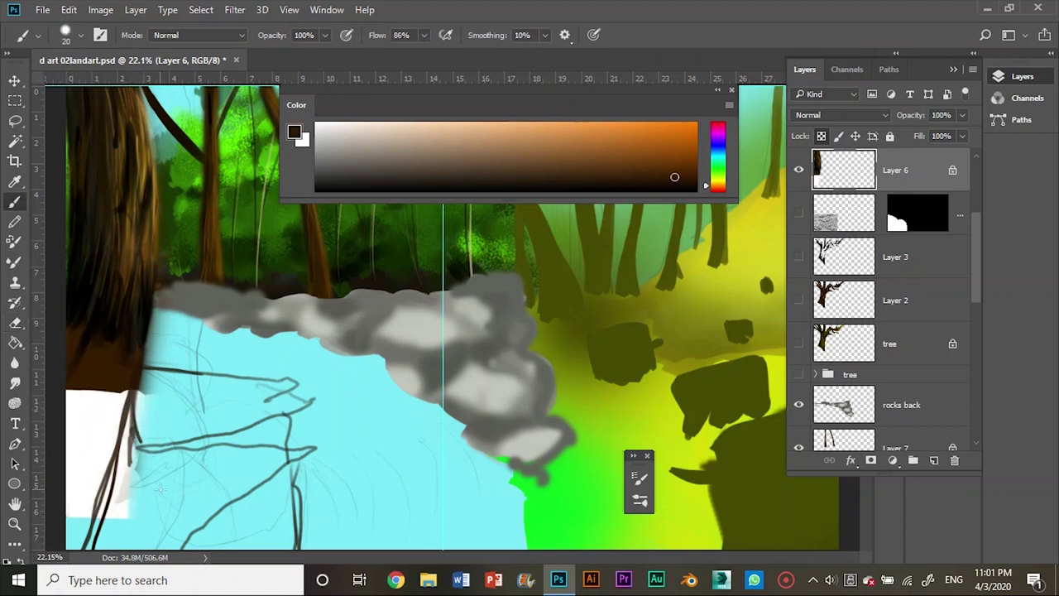
drag(140, 377, 122, 456)
drag(126, 380, 187, 500)
mouse_move(79, 547)
mouse_down()
mouse_move(149, 501)
mouse_move(149, 364)
mouse_up()
mouse_move(157, 307)
mouse_down()
mouse_move(146, 367)
mouse_move(162, 428)
mouse_up()
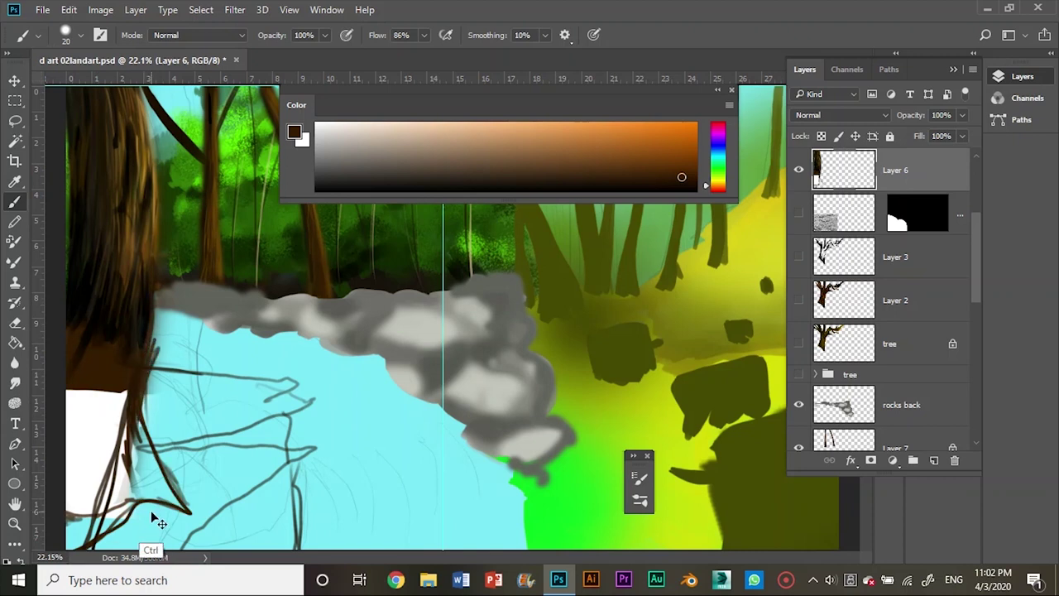
key(ctrl+z)
mouse_move(136, 385)
mouse_down()
mouse_move(187, 507)
mouse_move(75, 545)
mouse_up()
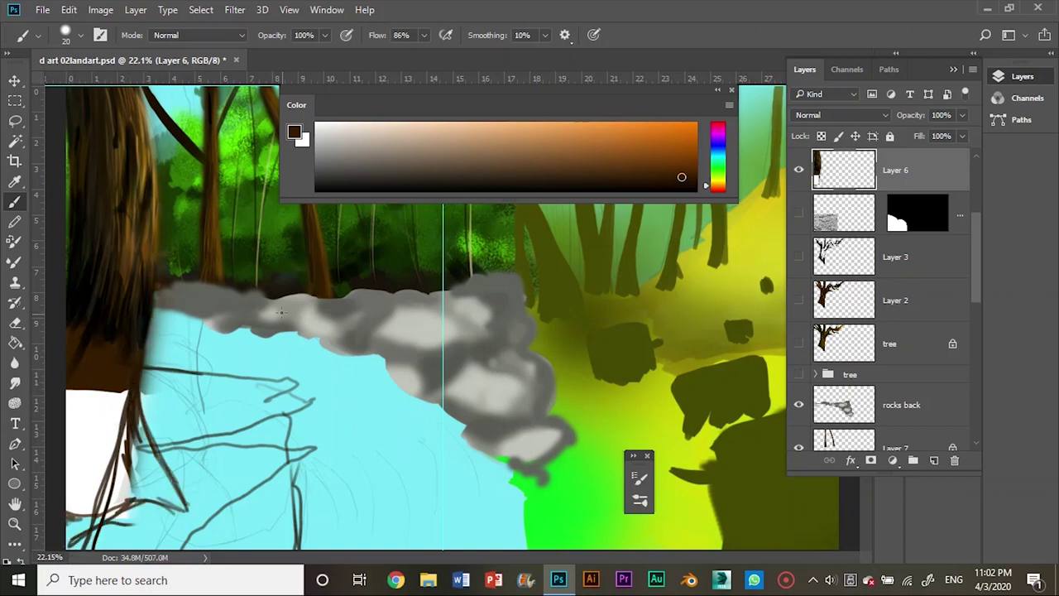
Cover the white patch in brown with a 70 px brush, adding lighter orange-brown strokes
mouse_move(122, 382)
mouse_down()
mouse_move(95, 403)
mouse_move(75, 489)
mouse_move(157, 497)
mouse_up()
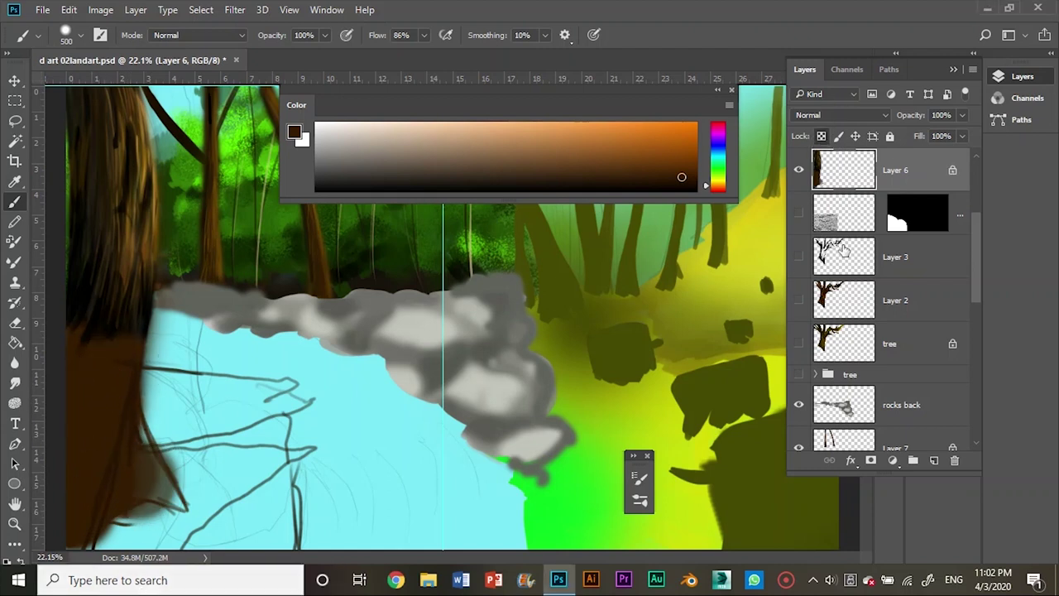
key(bracketleft)
key(bracketleft)
key(bracketleft)
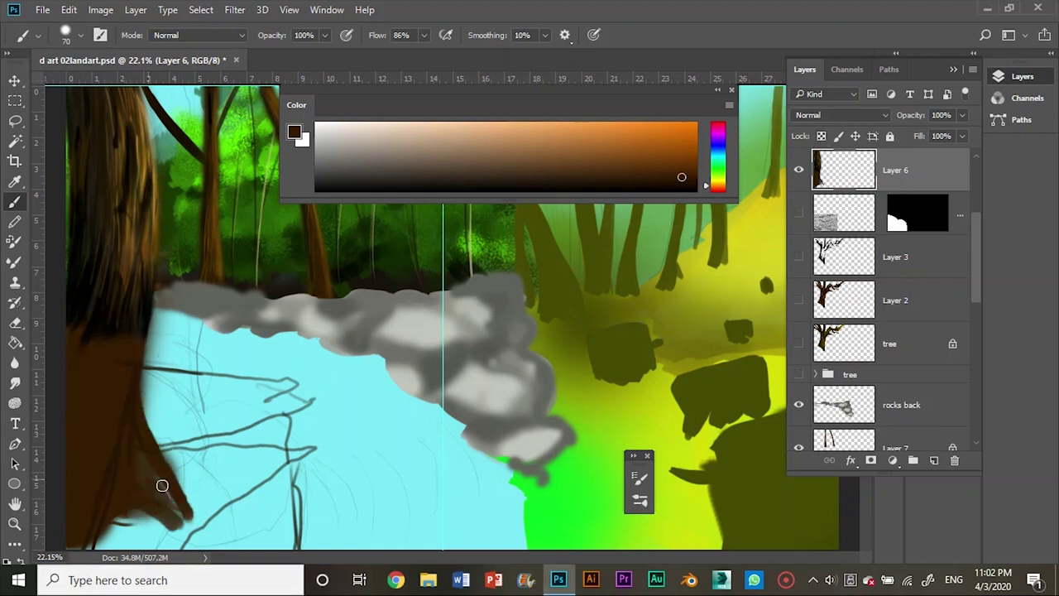
drag(94, 535, 137, 517)
drag(144, 463, 170, 509)
key(slash)
alt+click(149, 253)
drag(145, 314, 100, 497)
drag(116, 416, 114, 487)
Darken the left and lower trunk near-black and paint its lowest part black
drag(830, 187, 840, 158)
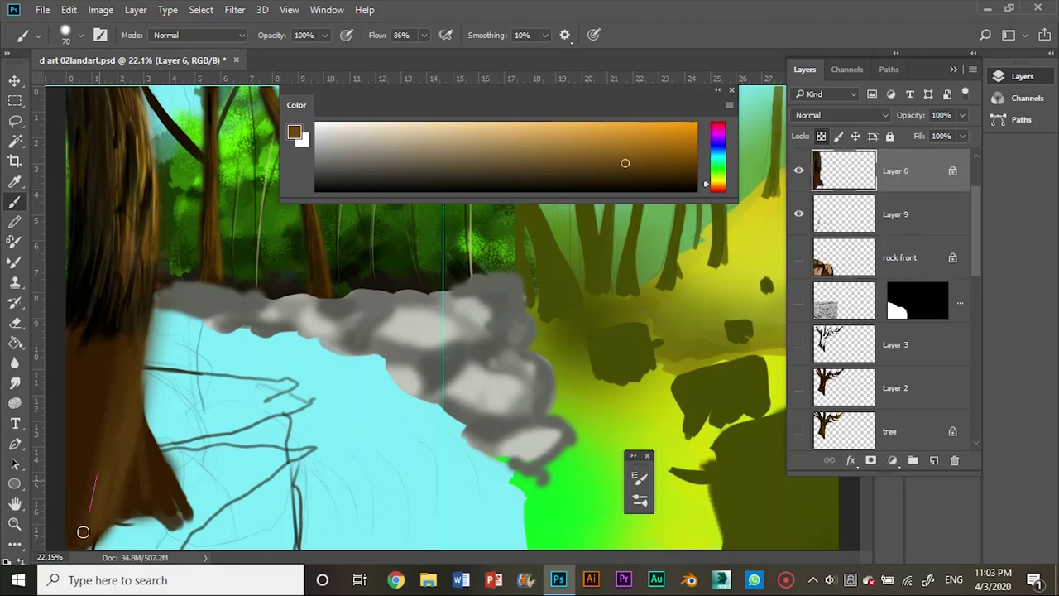
alt+click(124, 516)
mouse_move(124, 516)
mouse_down()
mouse_move(132, 373)
mouse_move(95, 538)
mouse_up()
mouse_move(91, 340)
mouse_down()
mouse_move(64, 513)
mouse_move(137, 372)
mouse_up()
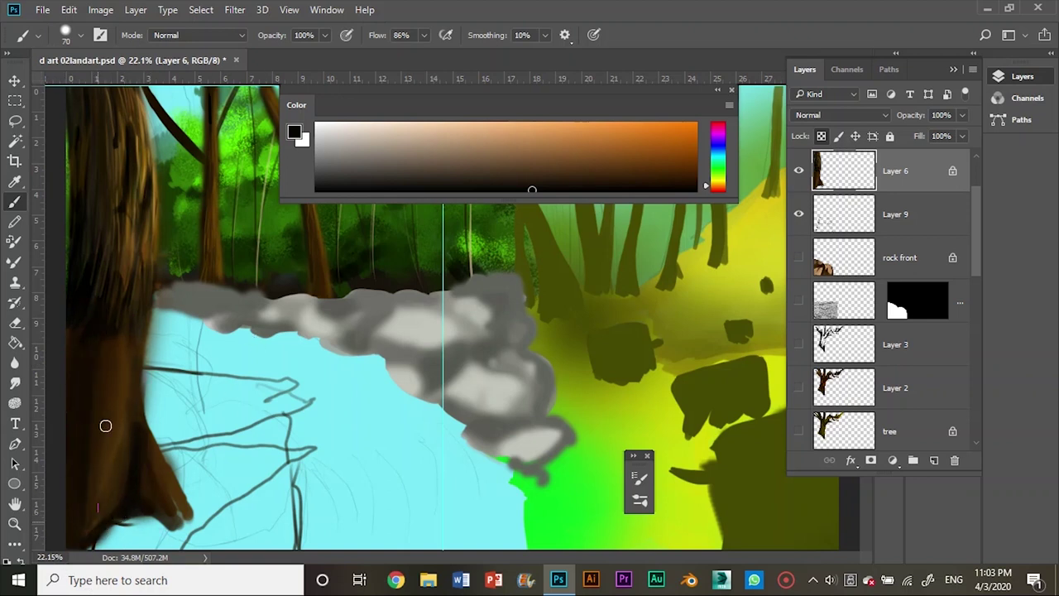
drag(101, 414, 165, 513)
alt+click(142, 267)
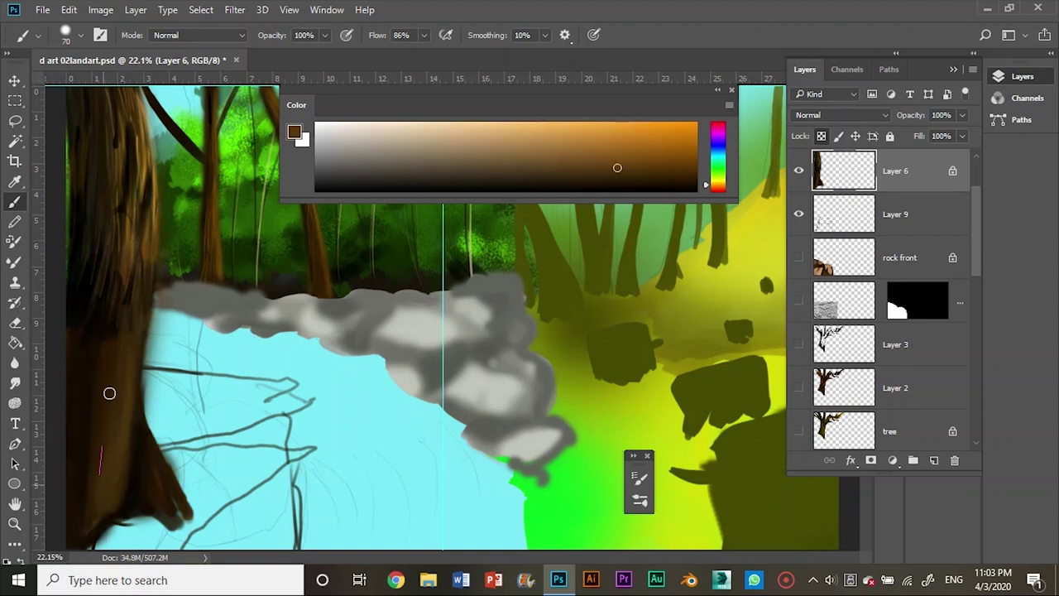
alt+click(94, 307)
drag(75, 451, 124, 439)
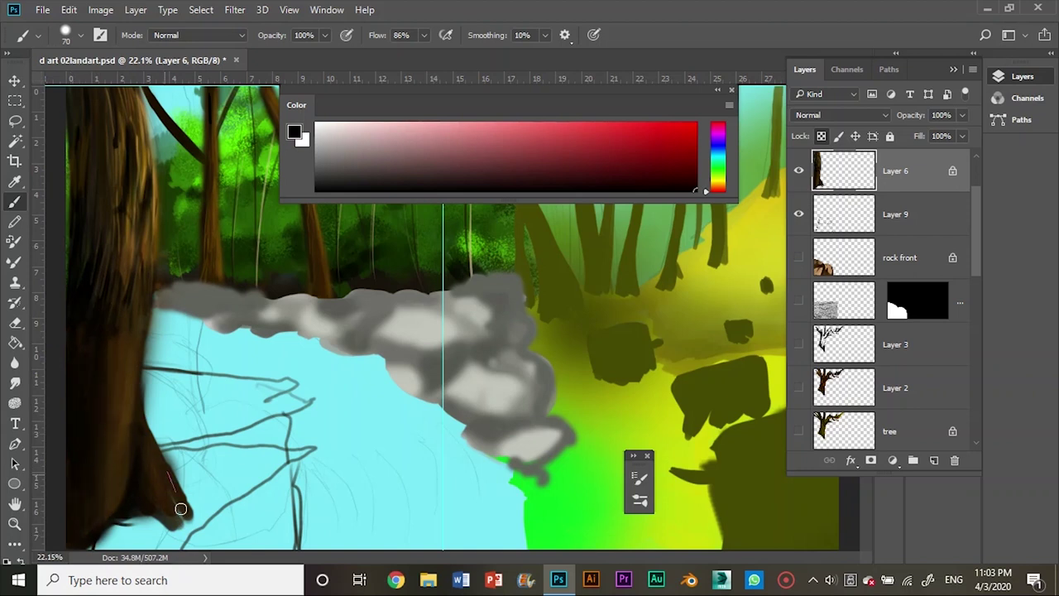
click(80, 35)
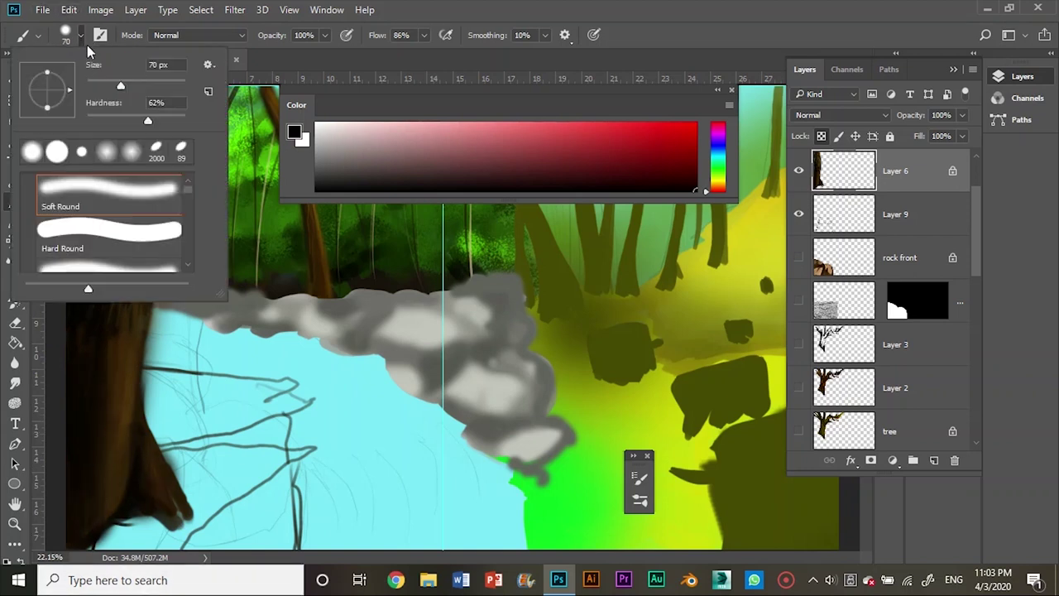
Switch to the KYLE Ultimate Pencil Hard brush at 35 px
scroll(190, 213, down, 5)
click(166, 239)
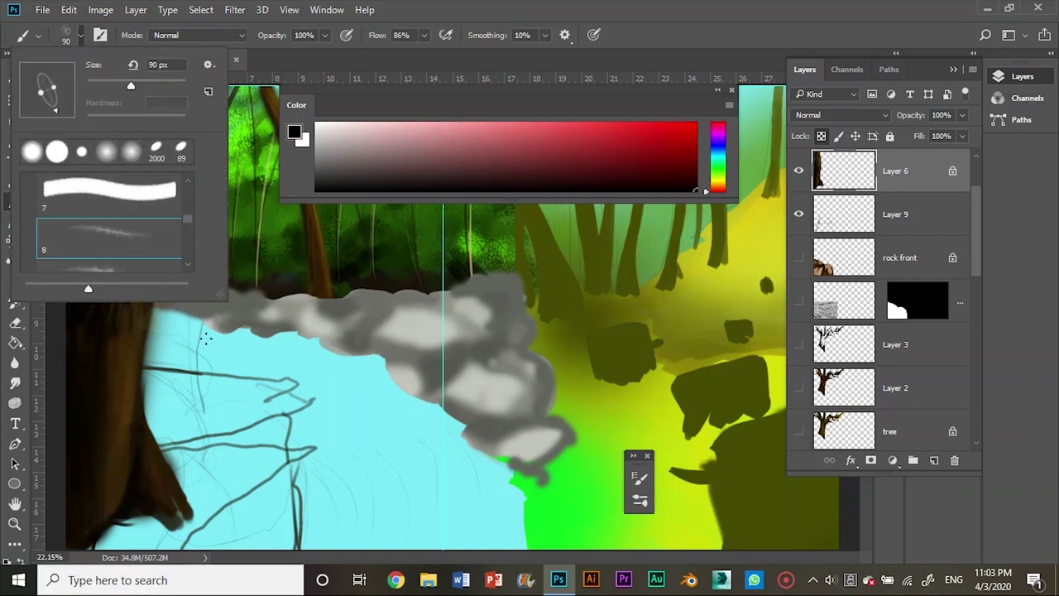
scroll(194, 255, down, 2)
scroll(192, 256, down, 5)
click(108, 244)
click(121, 337)
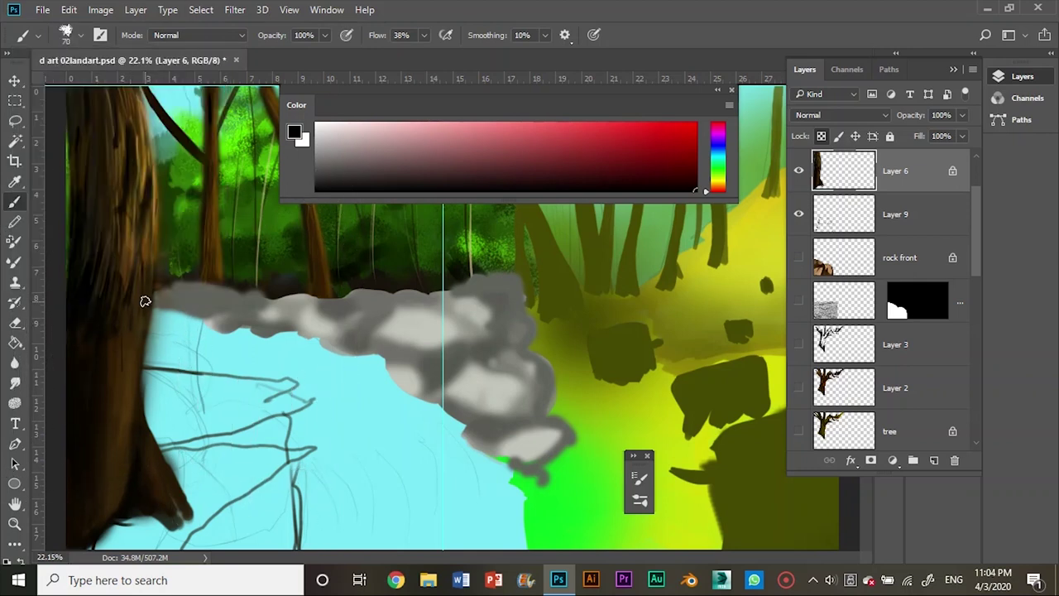
right_click(139, 360)
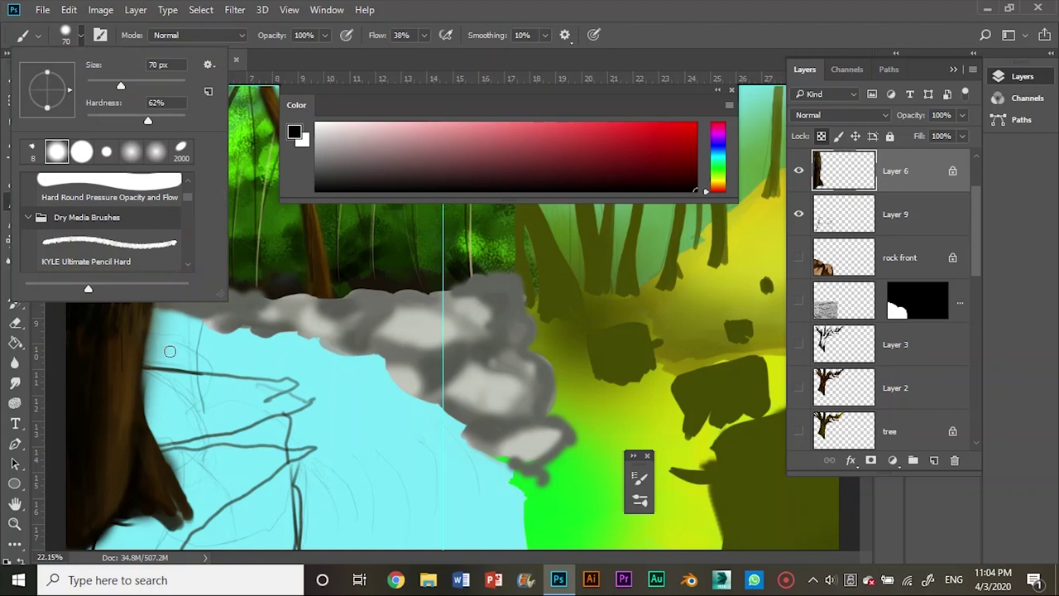
key(Escape)
Sample trunk browns and near-black, then paint dark brown streaks over the lower trunk
scroll(92, 259, up, 1)
scroll(166, 248, up, 1)
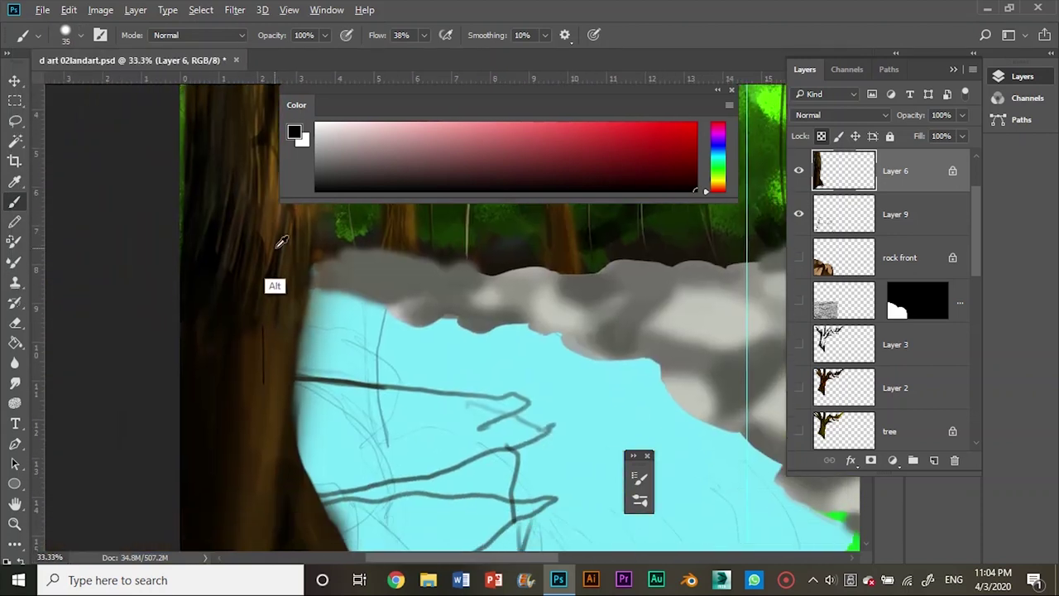
alt+click(281, 273)
alt+click(248, 230)
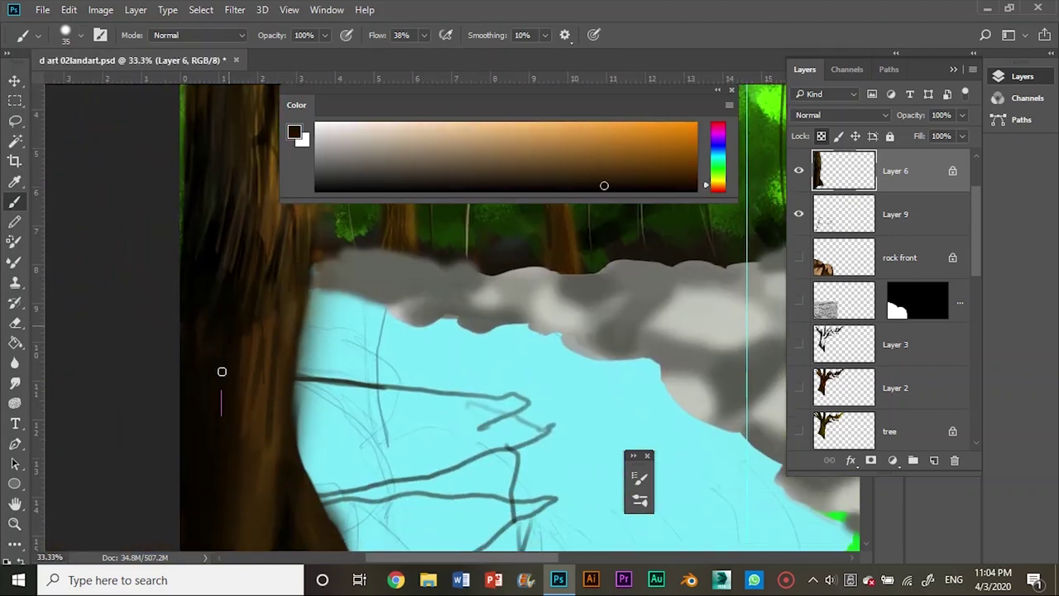
alt+click(281, 273)
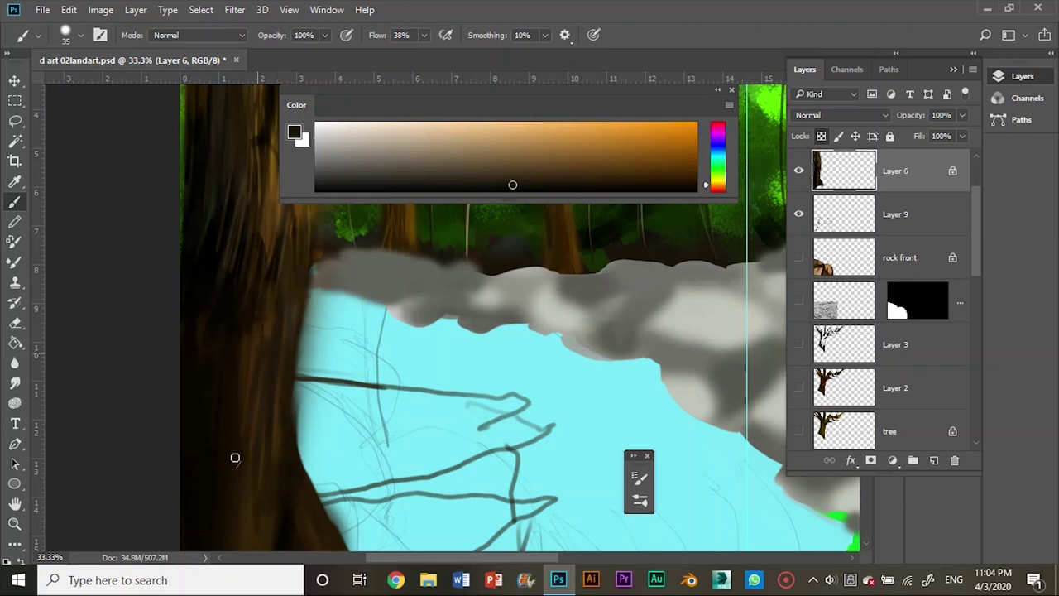
scroll(223, 356, down, 3)
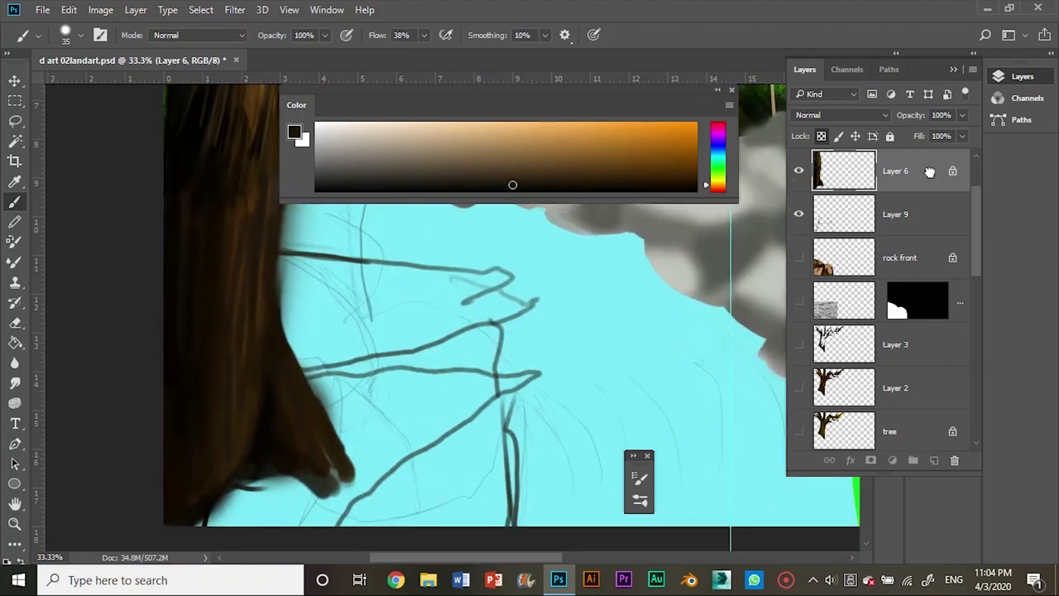
mouse_move(249, 476)
mouse_down()
mouse_move(206, 530)
mouse_move(248, 493)
mouse_up()
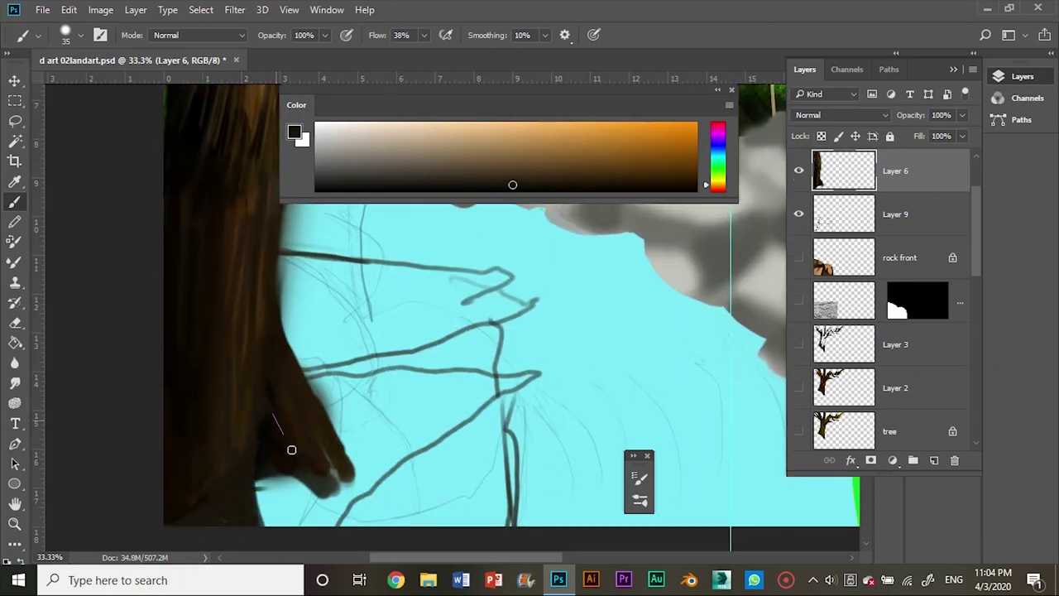
alt+click(239, 419)
mouse_move(239, 419)
mouse_down()
mouse_move(213, 350)
mouse_move(248, 463)
mouse_up()
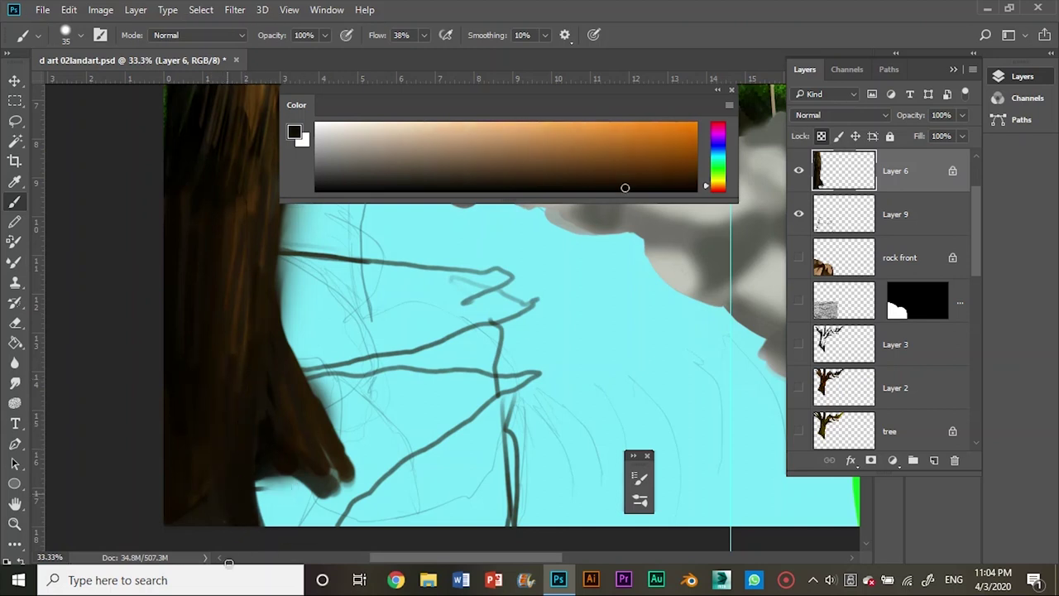
Paint a dark brown bark stroke up the trunk's right edge, resampling near-black and brown
scroll(234, 378, up, 3)
scroll(203, 453, down, 3)
alt+click(206, 341)
scroll(200, 389, up, 1)
scroll(177, 480, up, 3)
scroll(206, 362, down, 3)
drag(298, 527, 265, 471)
alt+click(187, 194)
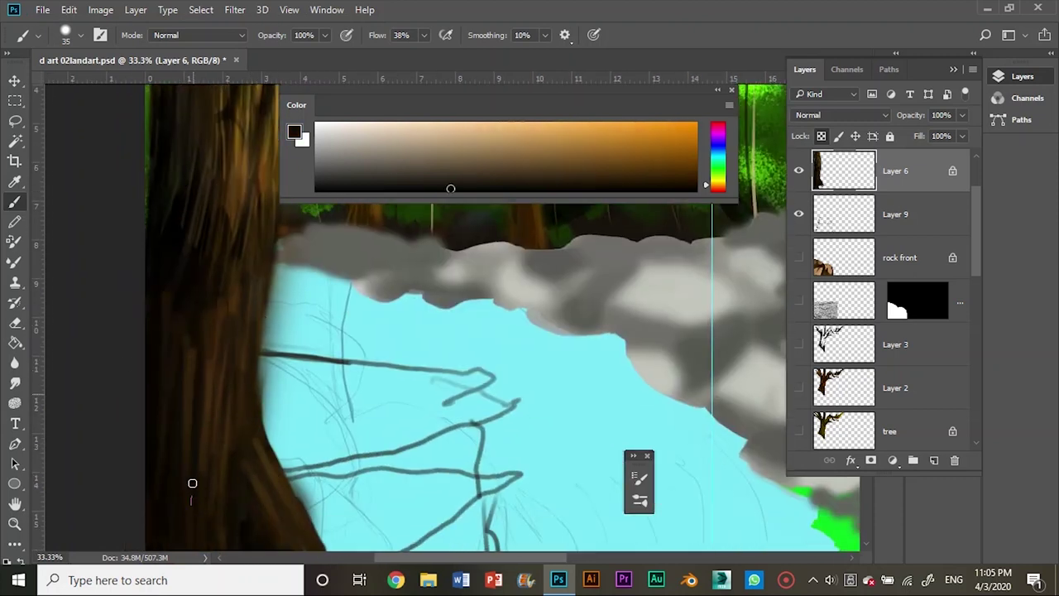
alt+click(237, 249)
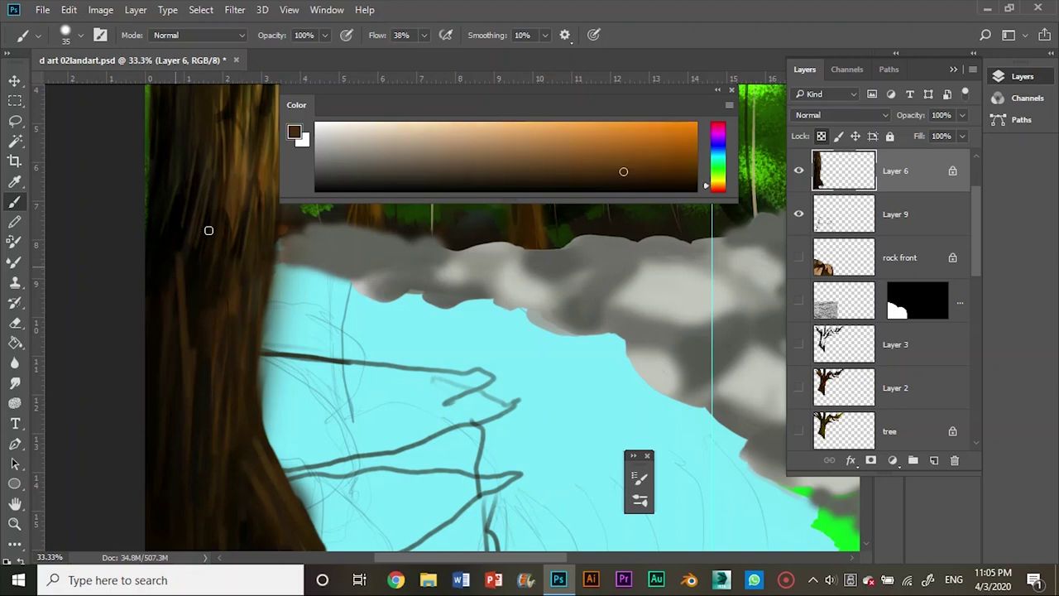
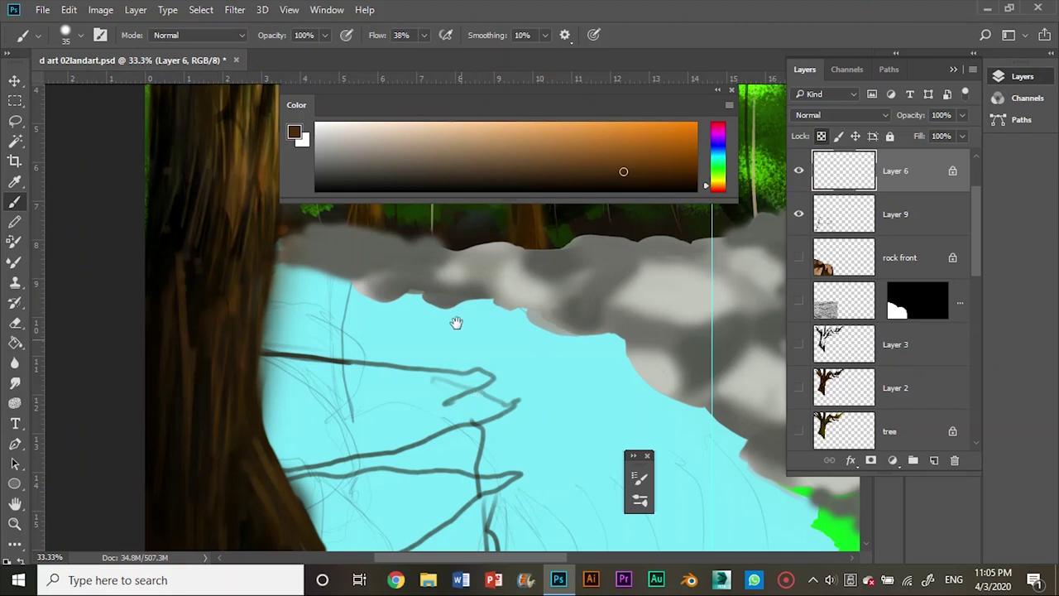
Paint lighter brown streaks down the lower part of the left tree trunk
scroll(472, 290, down, 3)
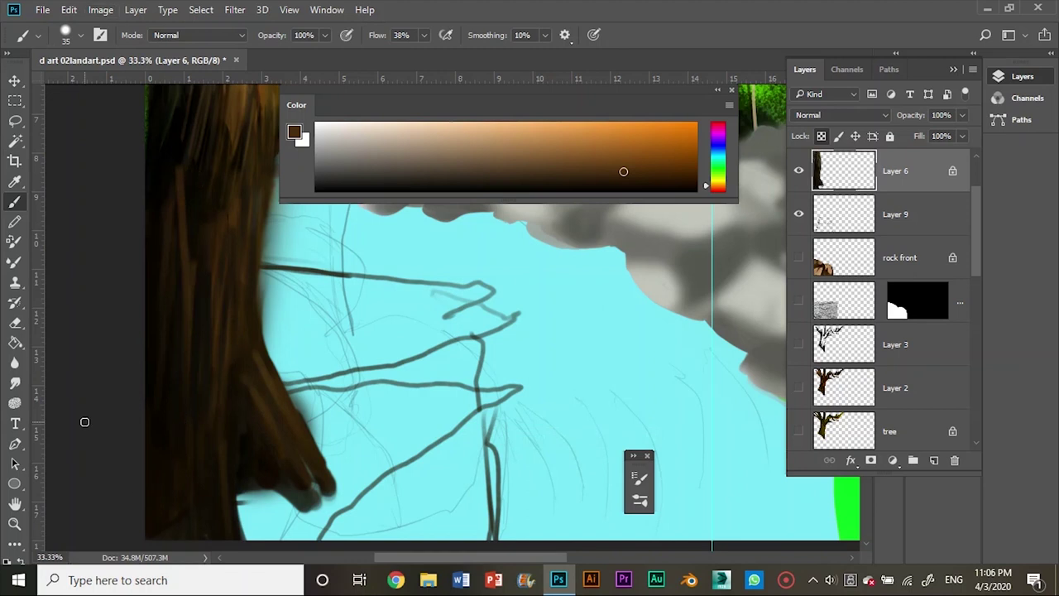
drag(236, 299, 325, 370)
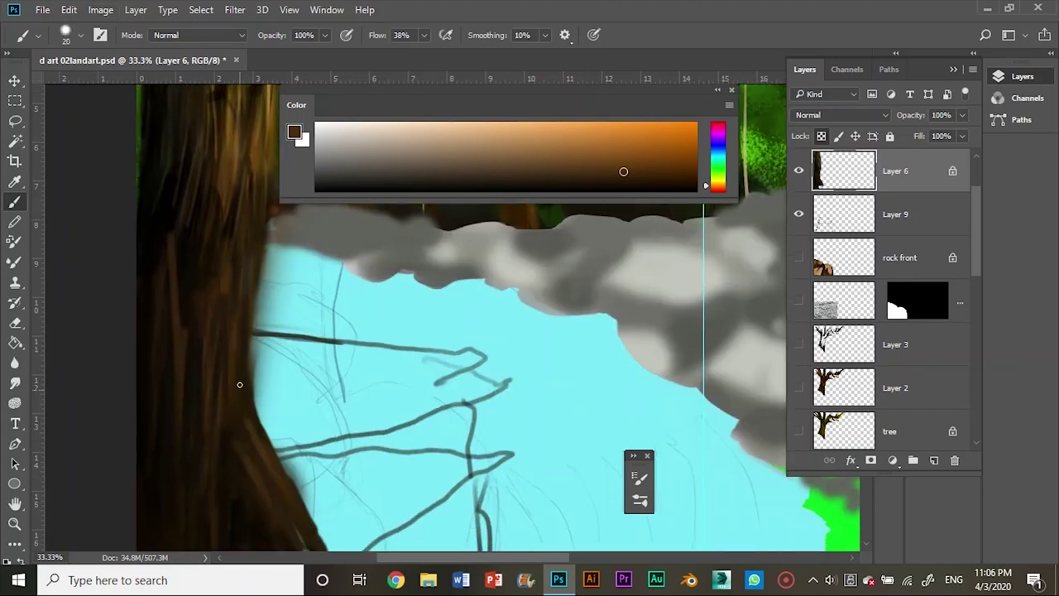
alt+click(172, 437)
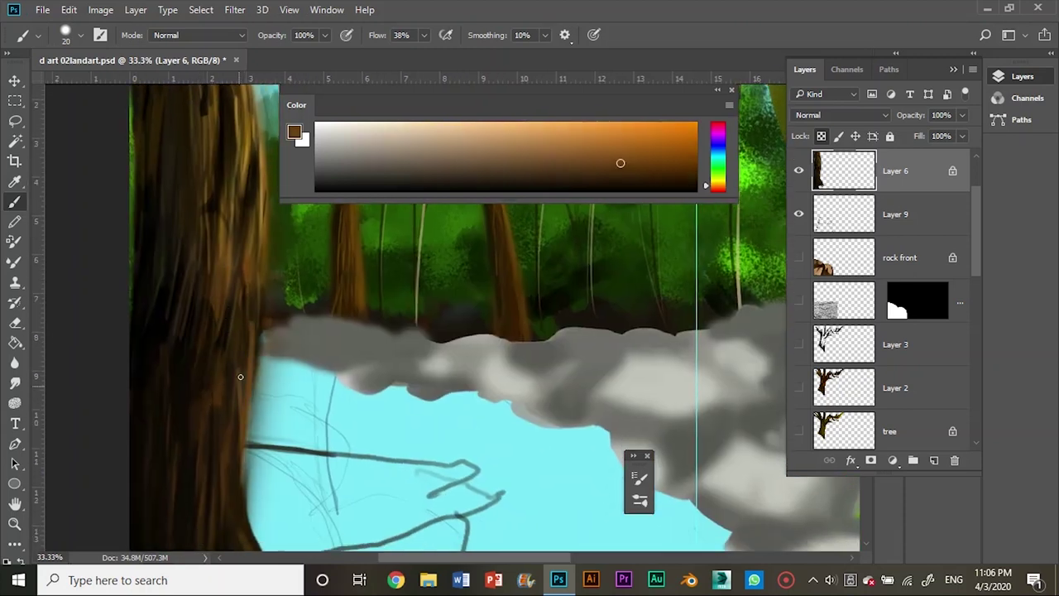
drag(236, 348, 233, 468)
drag(212, 366, 205, 497)
scroll(227, 395, down, 5)
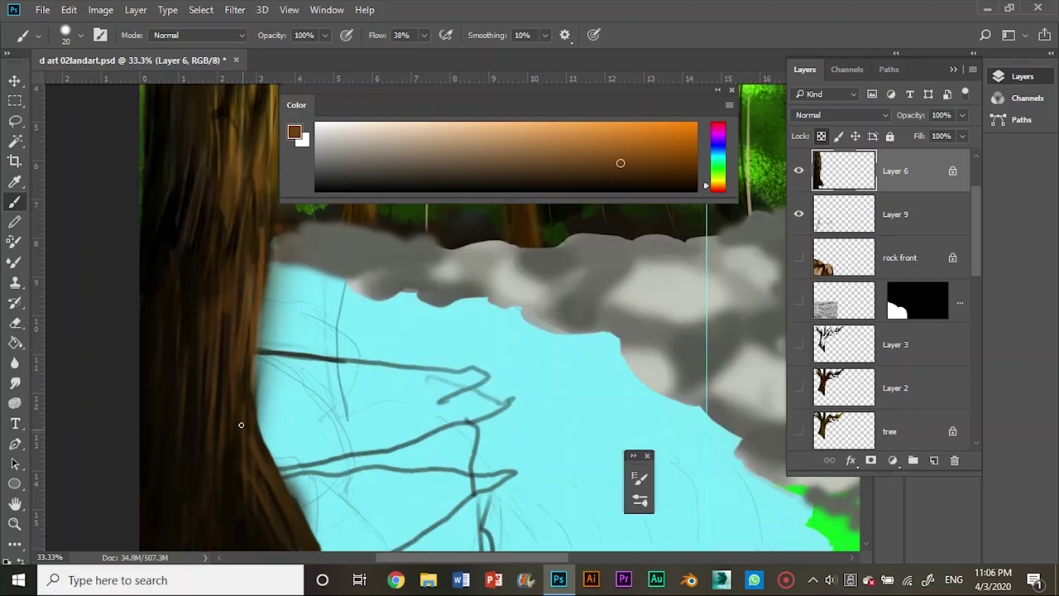
mouse_move(221, 386)
mouse_down()
mouse_move(221, 495)
mouse_move(205, 495)
mouse_up()
Darken the trunk's right edge and upper trunk with near-black strokes
alt+click(172, 486)
drag(228, 388, 244, 324)
drag(273, 426, 235, 237)
drag(217, 331, 219, 215)
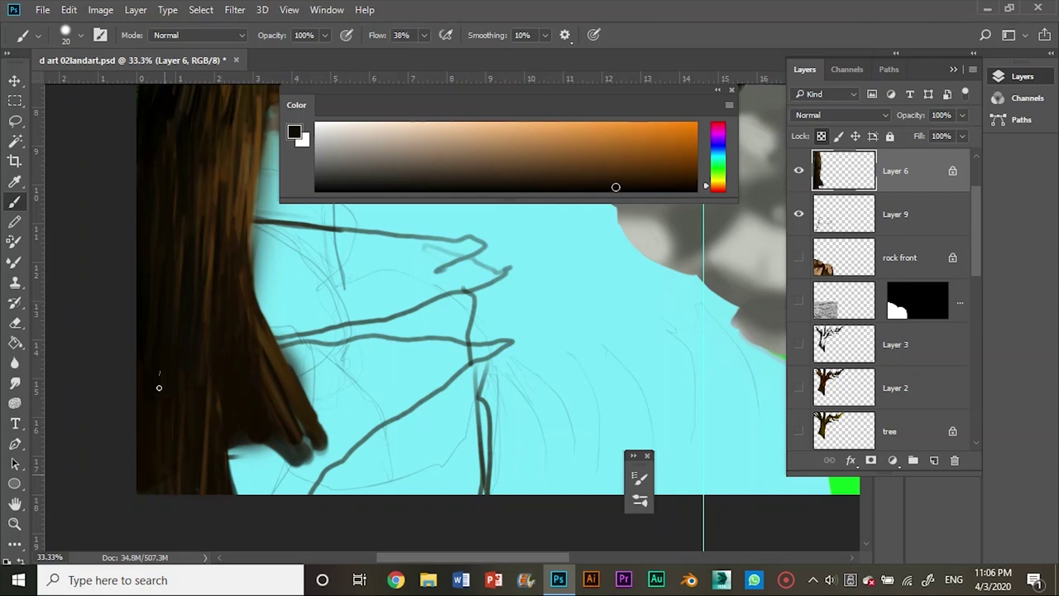
scroll(158, 383, up, 5)
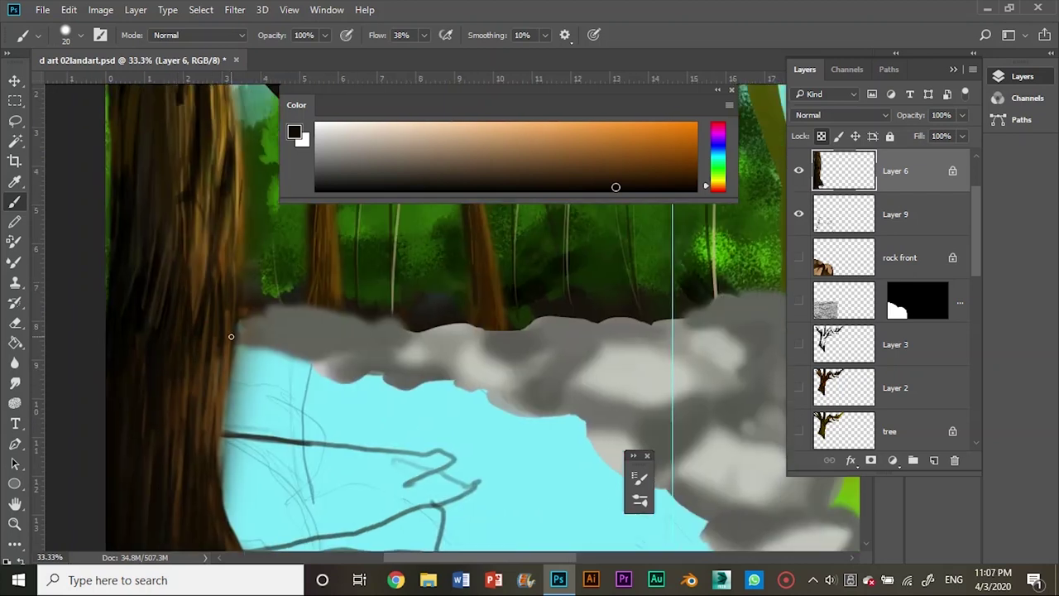
mouse_move(183, 377)
mouse_down()
mouse_move(210, 394)
mouse_move(230, 538)
mouse_up()
drag(225, 397, 223, 261)
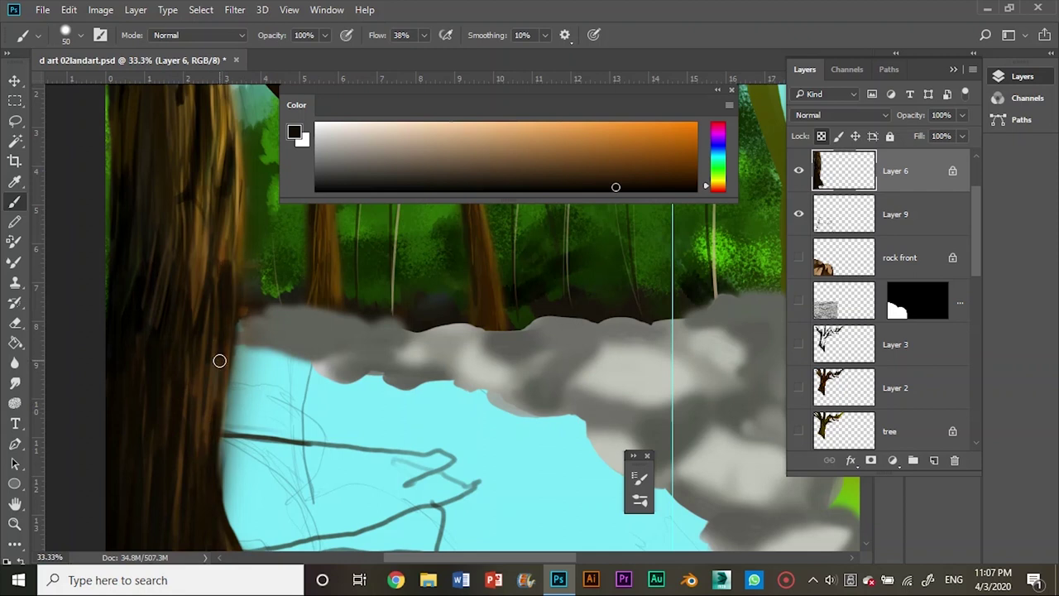
drag(218, 359, 202, 201)
Sample the trunk's brown and add a brown stroke to the trunk
scroll(194, 444, up, 1)
scroll(161, 537, up, 1)
scroll(199, 346, up, 3)
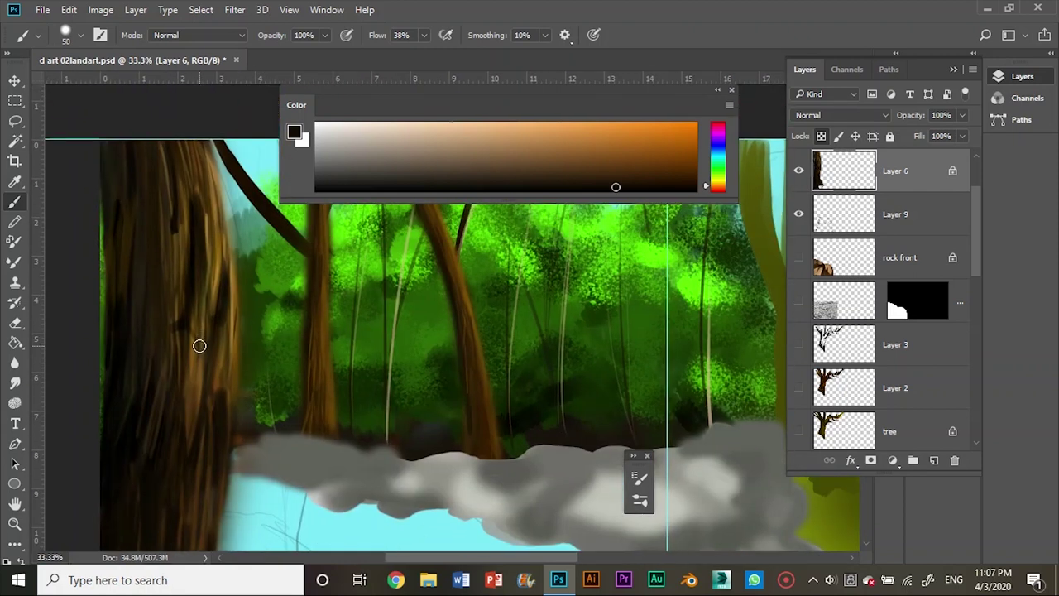
alt+click(199, 352)
scroll(207, 398, down, 5)
mouse_move(212, 416)
mouse_down()
mouse_move(220, 461)
mouse_move(231, 345)
mouse_up()
scroll(208, 510, left, 1)
With a smaller brush, paint a darker brown line up the trunk's edge
click(367, 135)
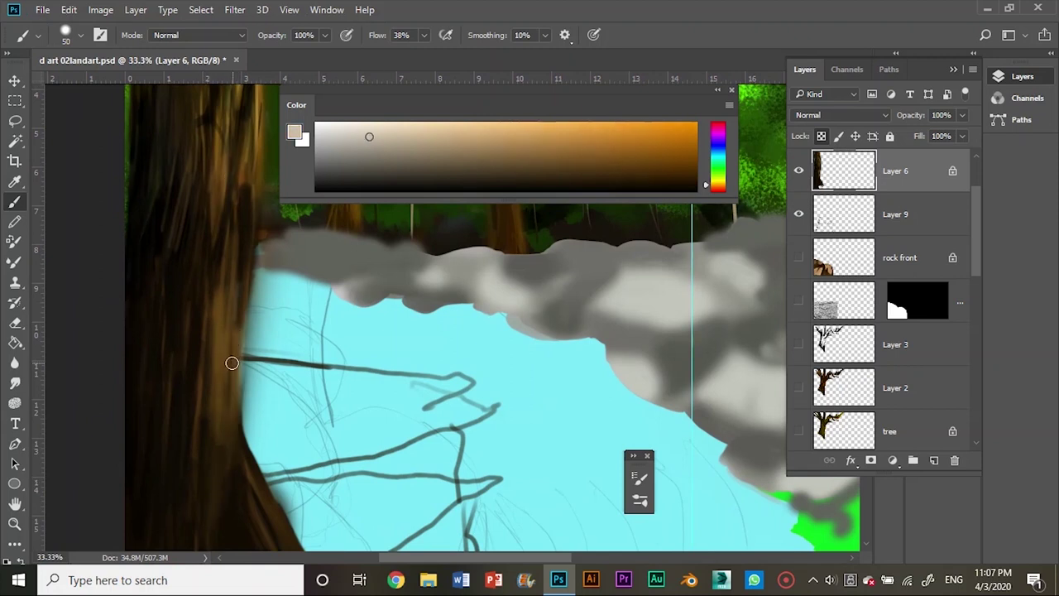
click(605, 186)
key(bracketleft)
key(bracketleft)
key(bracketleft)
alt+click(223, 184)
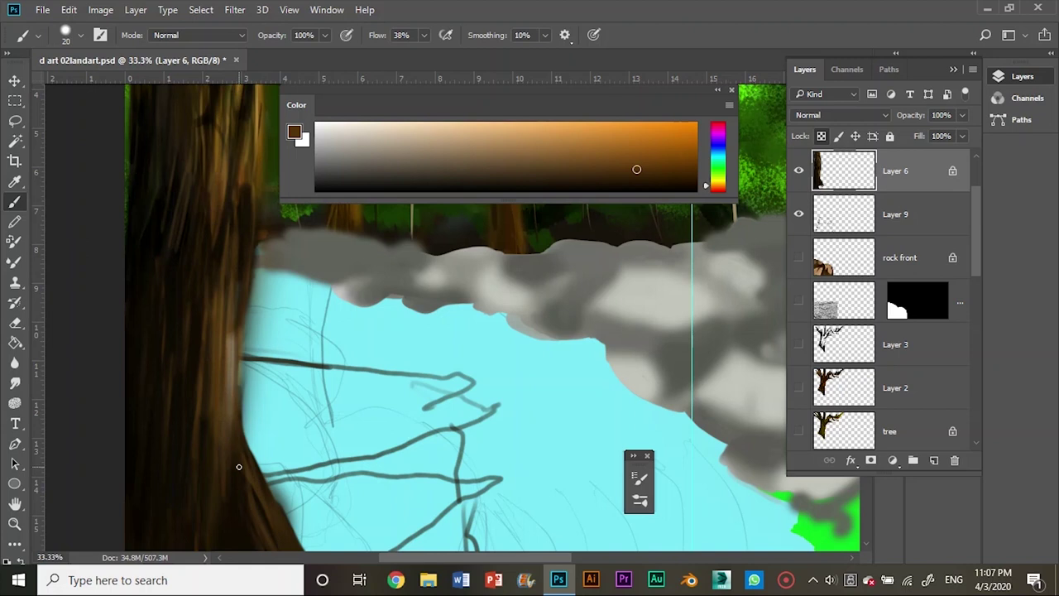
alt+click(237, 425)
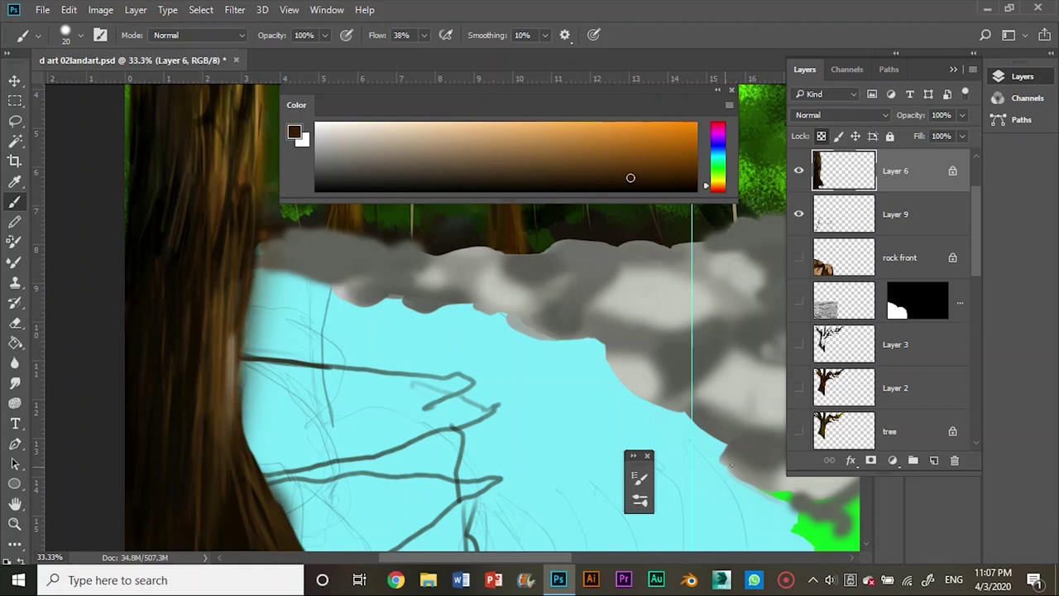
drag(238, 406, 240, 353)
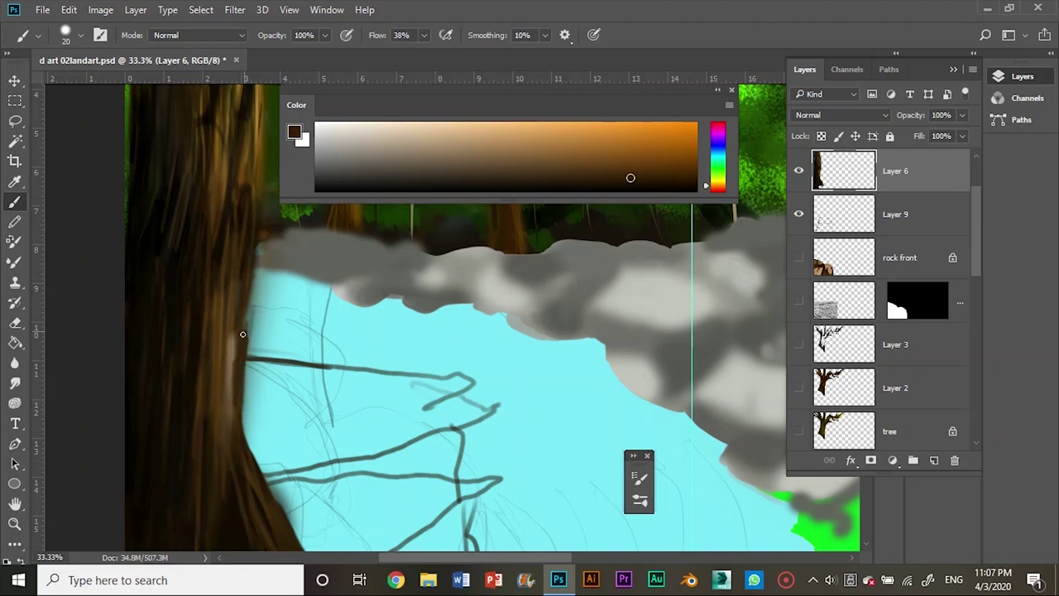
Deepen the trunk edge with near-black and black strokes
scroll(237, 420, up, 3)
scroll(237, 420, up, 2)
alt+click(299, 368)
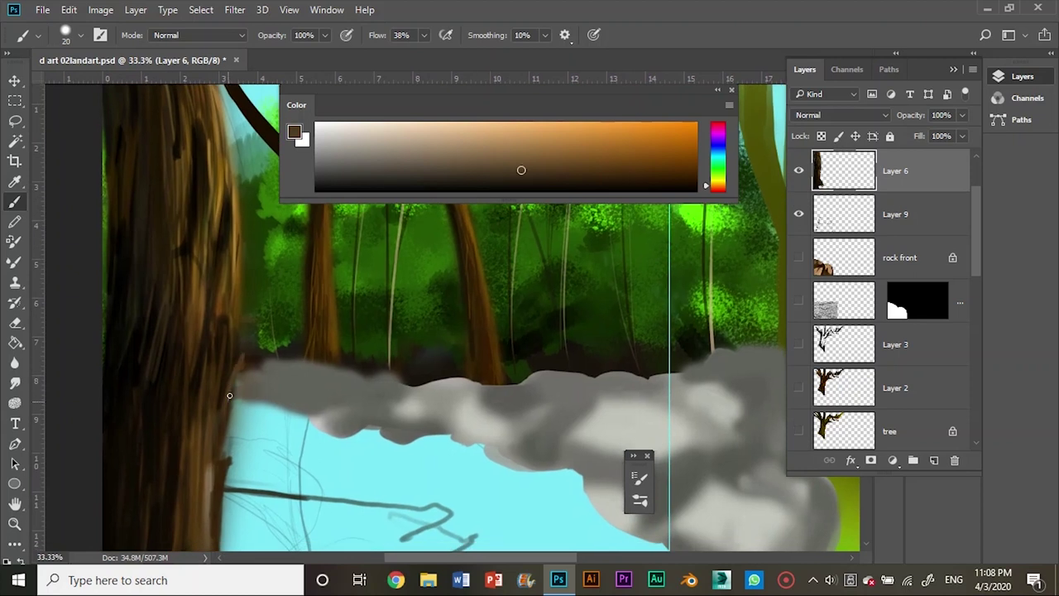
alt+click(205, 538)
alt+click(223, 272)
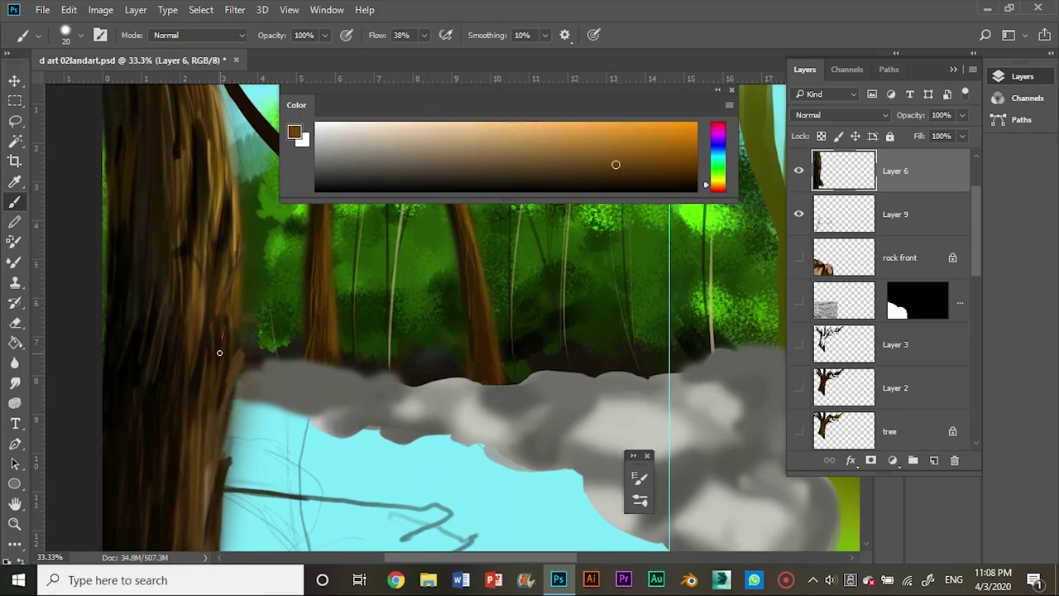
scroll(103, 322, down, 4)
alt+click(245, 364)
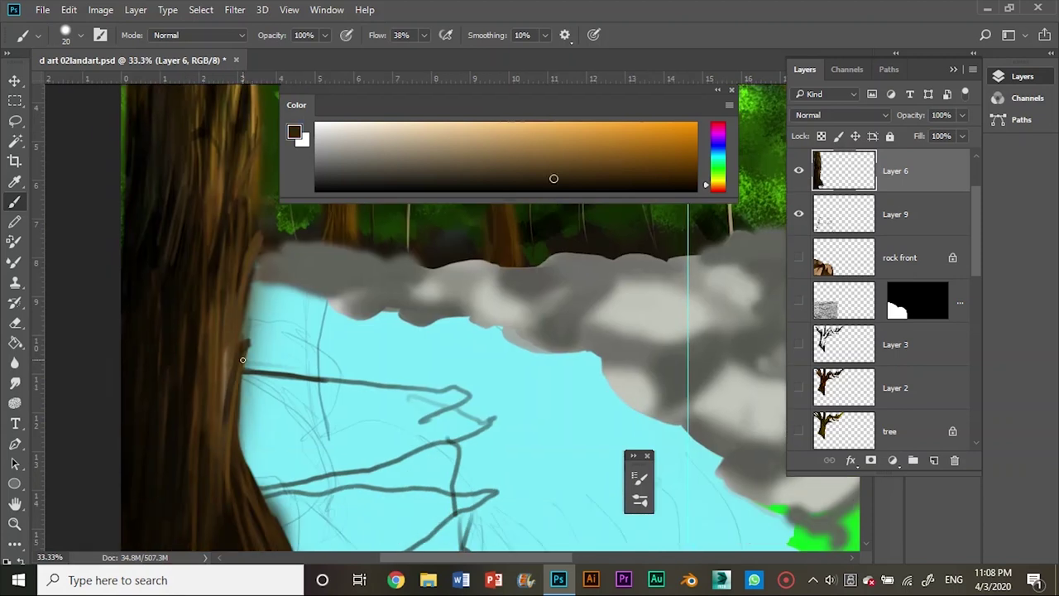
drag(226, 391, 217, 439)
alt+click(247, 346)
drag(247, 346, 213, 437)
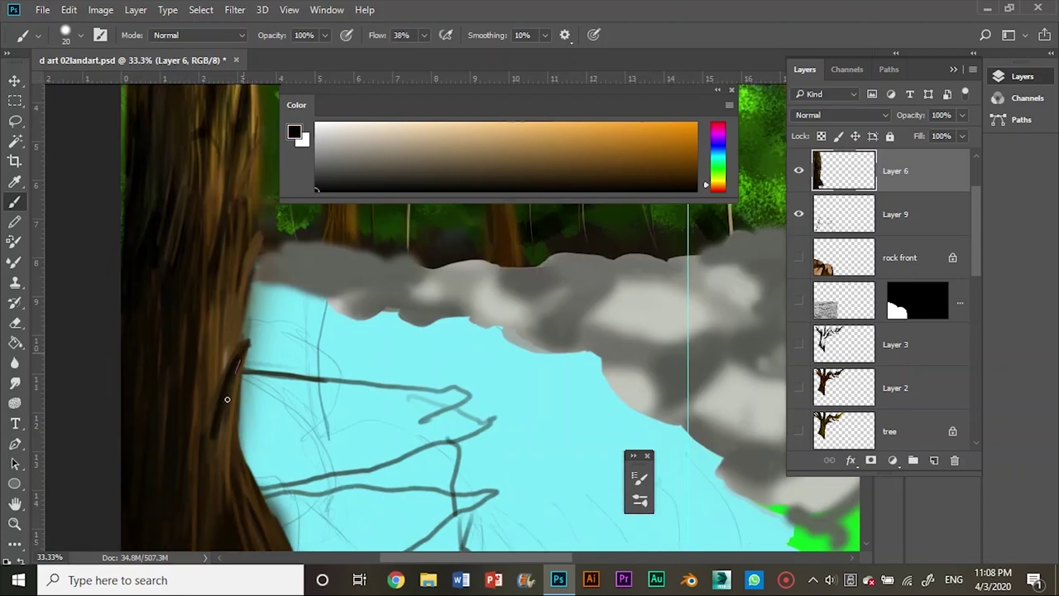
Add several dark brown and near-black strokes down the trunk's edge
scroll(228, 358, up, 2)
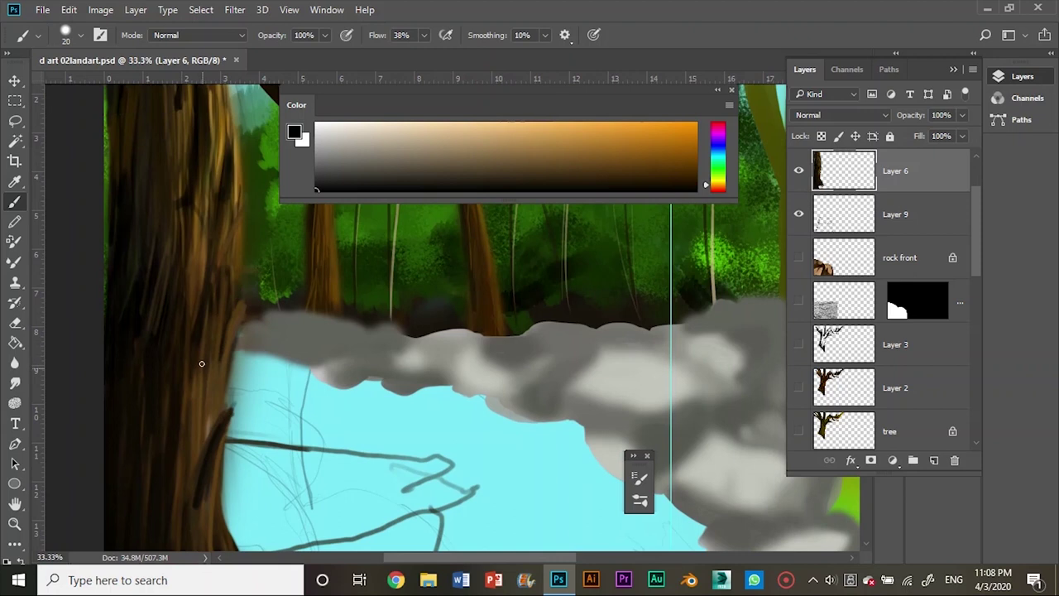
scroll(201, 363, down, 7)
alt+click(202, 253)
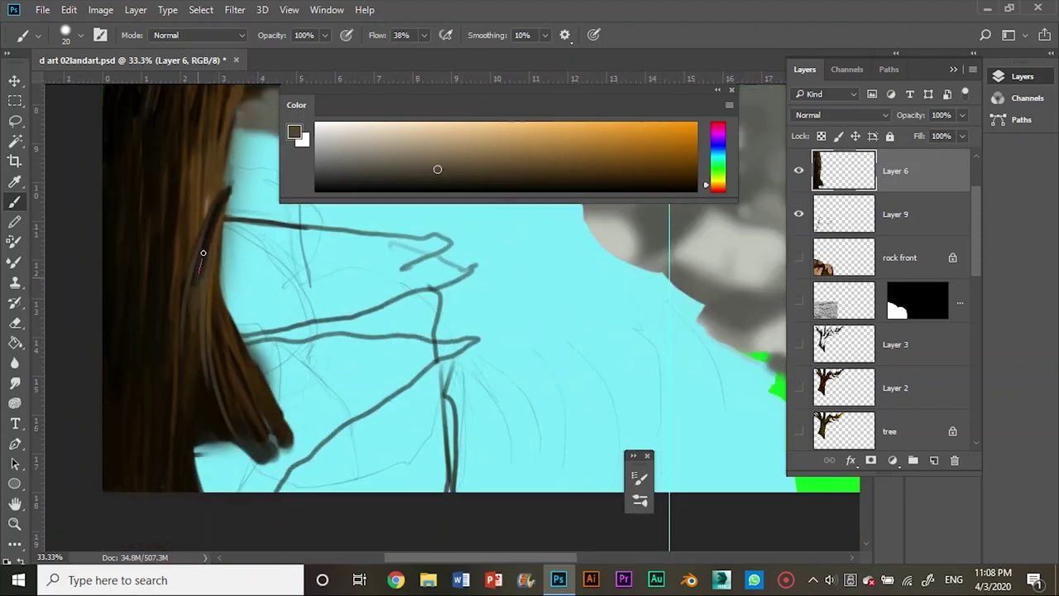
drag(526, 120, 530, 128)
alt+click(199, 372)
alt+click(217, 290)
drag(213, 248, 198, 331)
alt+click(215, 235)
drag(215, 235, 192, 321)
alt+click(169, 353)
drag(217, 232, 181, 386)
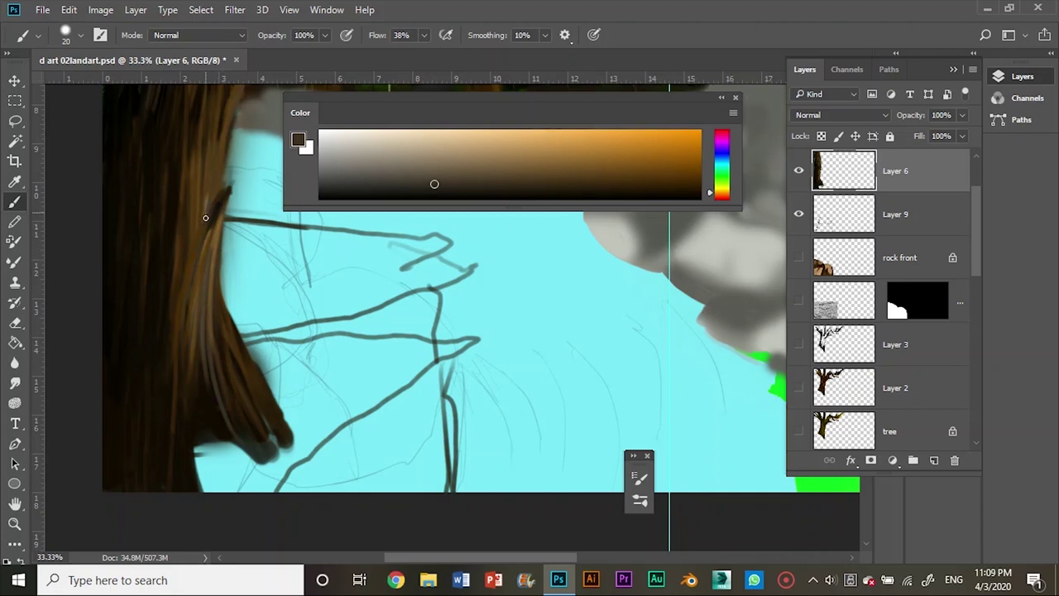
Paint black strokes along the trunk edge and a faint dark brown stroke lower down
drag(221, 181, 187, 338)
click(594, 152)
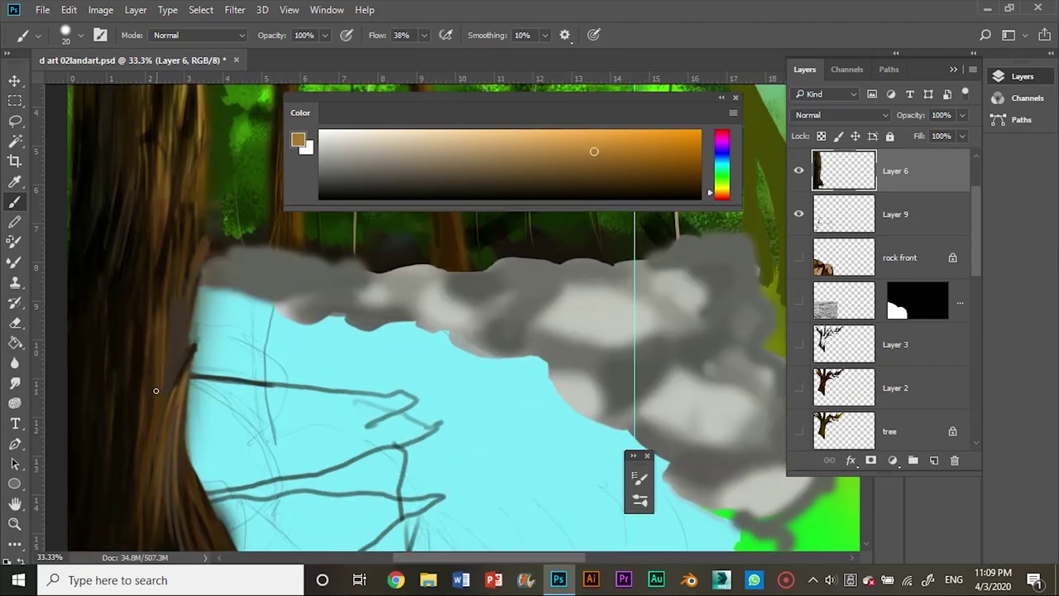
alt+click(172, 386)
drag(202, 339, 168, 414)
drag(200, 277, 179, 364)
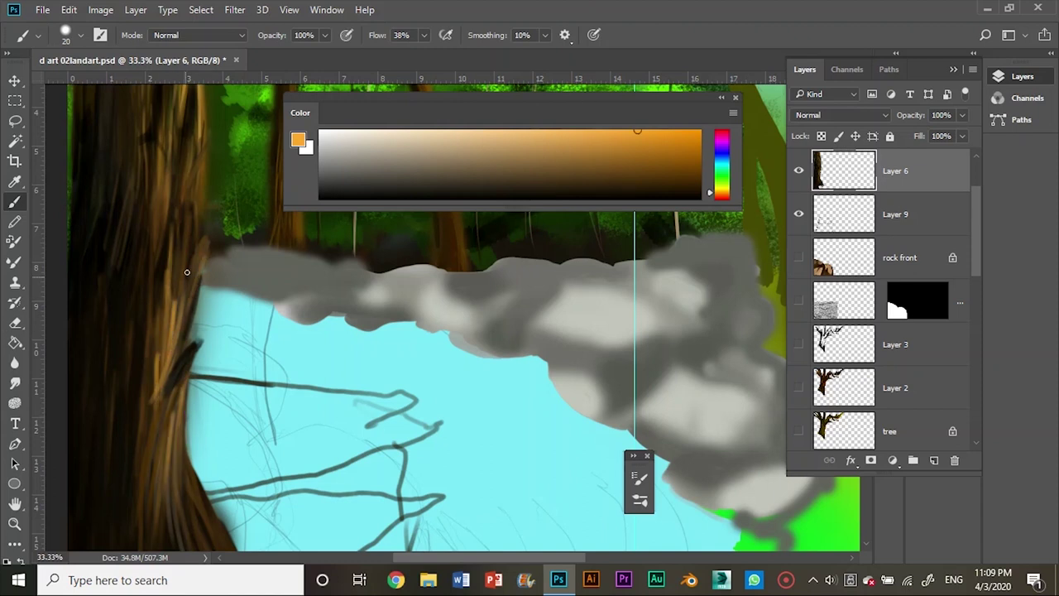
scroll(172, 414, up, 5)
scroll(94, 432, down, 5)
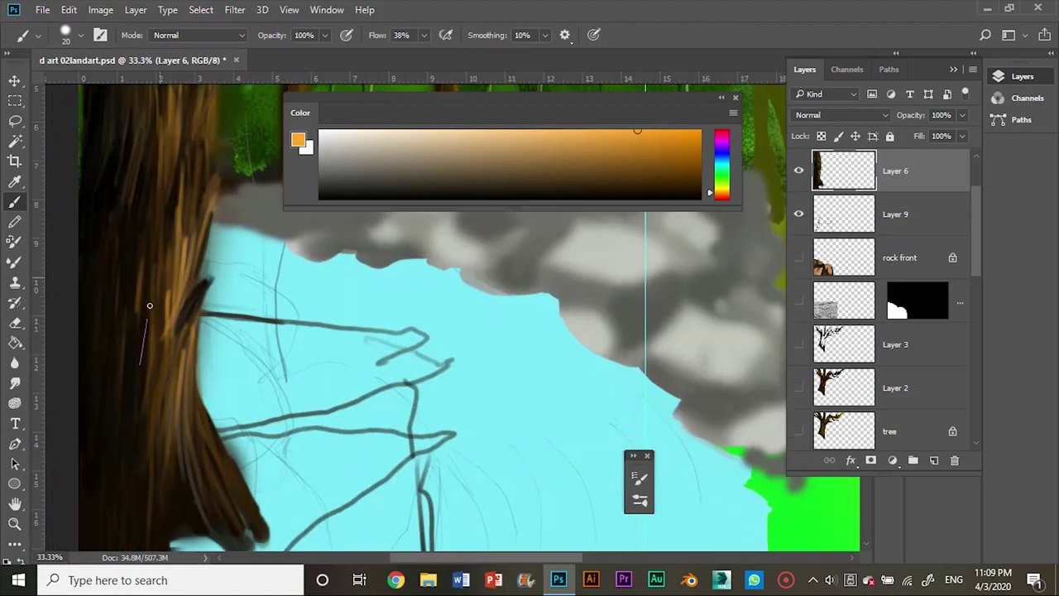
click(662, 182)
drag(177, 467, 169, 538)
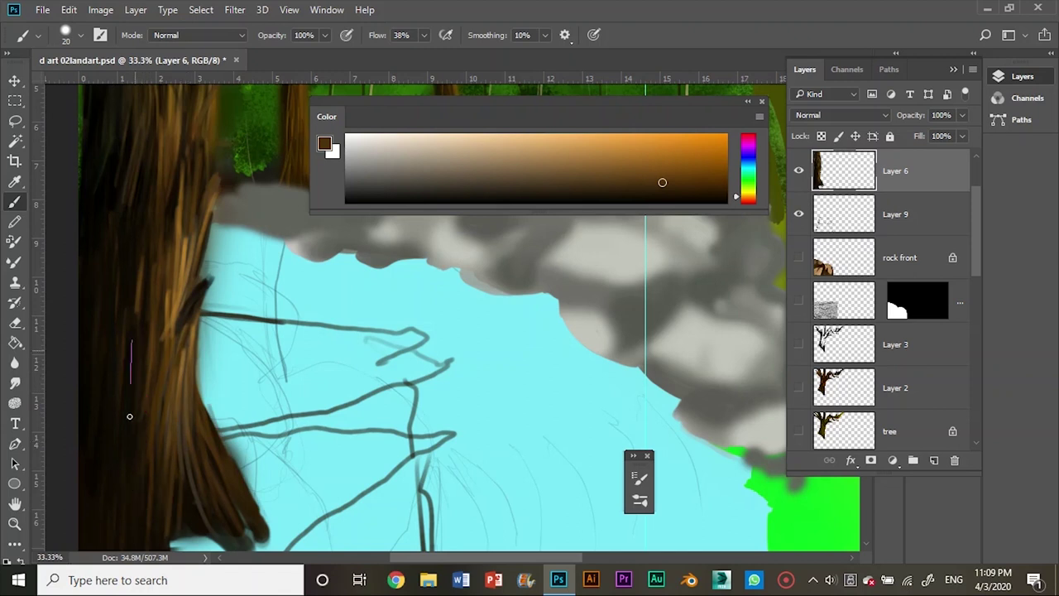
Darken the lower trunk and its left edge with a larger brush, then save
scroll(200, 173, up, 3)
scroll(200, 249, down, 4)
scroll(207, 373, down, 1)
alt+click(213, 502)
drag(243, 503, 230, 430)
key(bracketright)
key(bracketright)
key(bracketright)
mouse_move(232, 480)
mouse_down()
mouse_move(241, 456)
mouse_move(213, 499)
mouse_up()
drag(124, 530, 105, 276)
key(ctrl+s)
scroll(182, 157, down, 2)
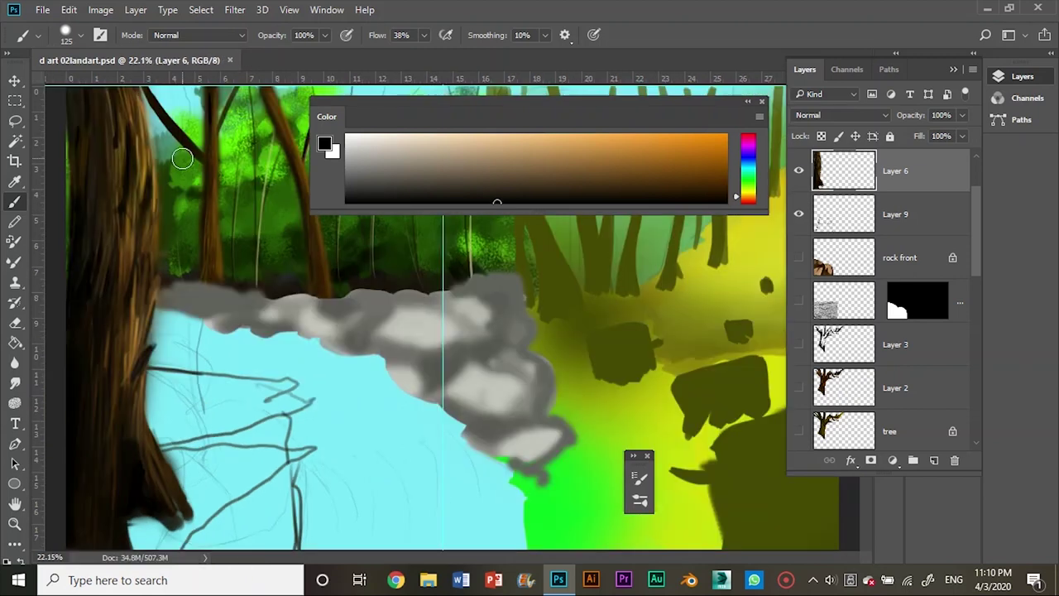
Nudge the tree trunk layer upward with the Move tool and reselect layers
key(v)
drag(88, 267, 95, 232)
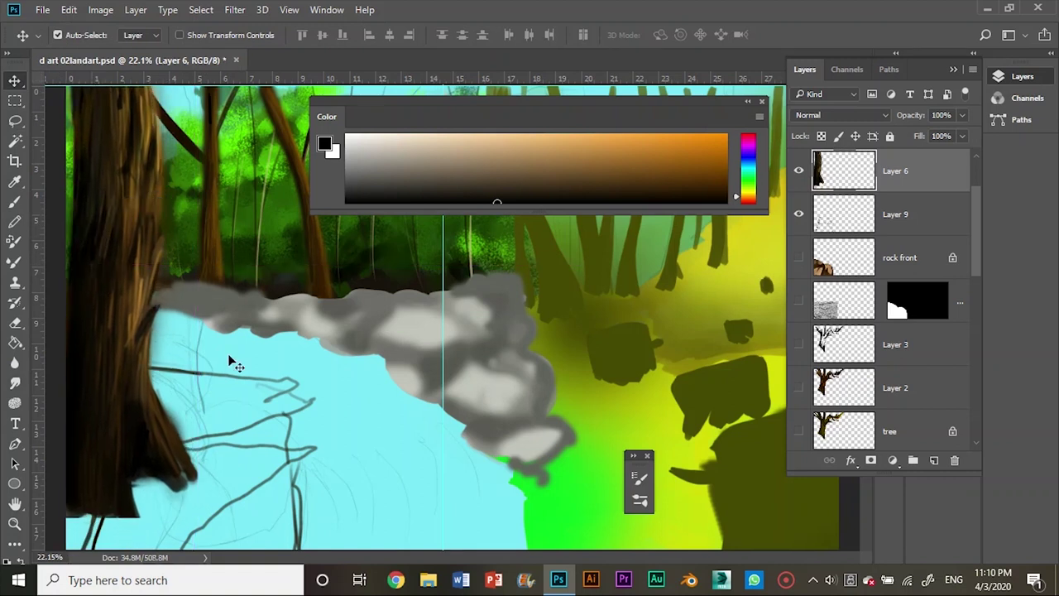
scroll(869, 248, up, 1)
click(848, 248)
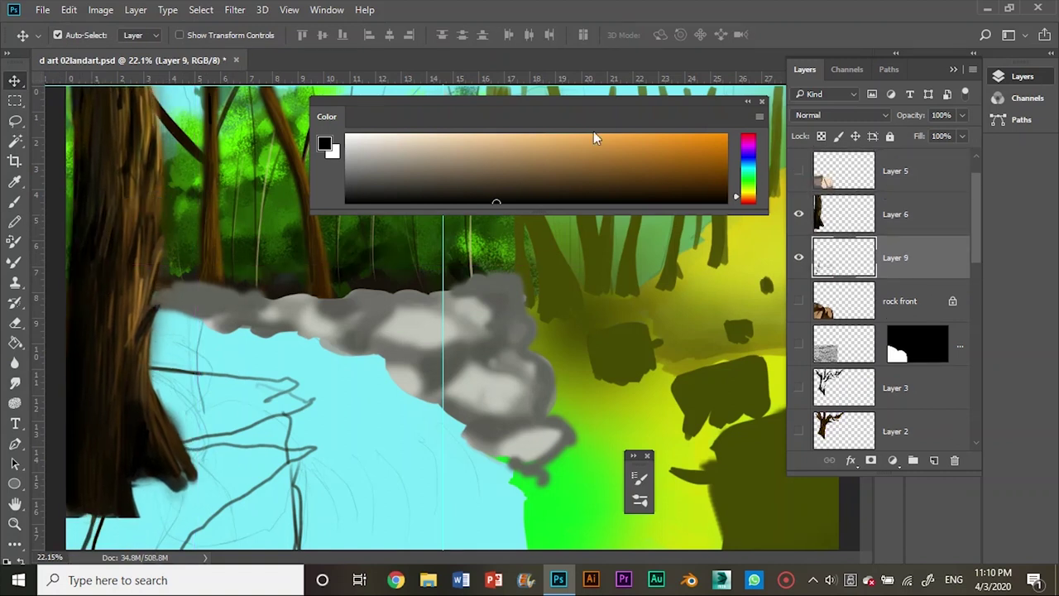
click(694, 321)
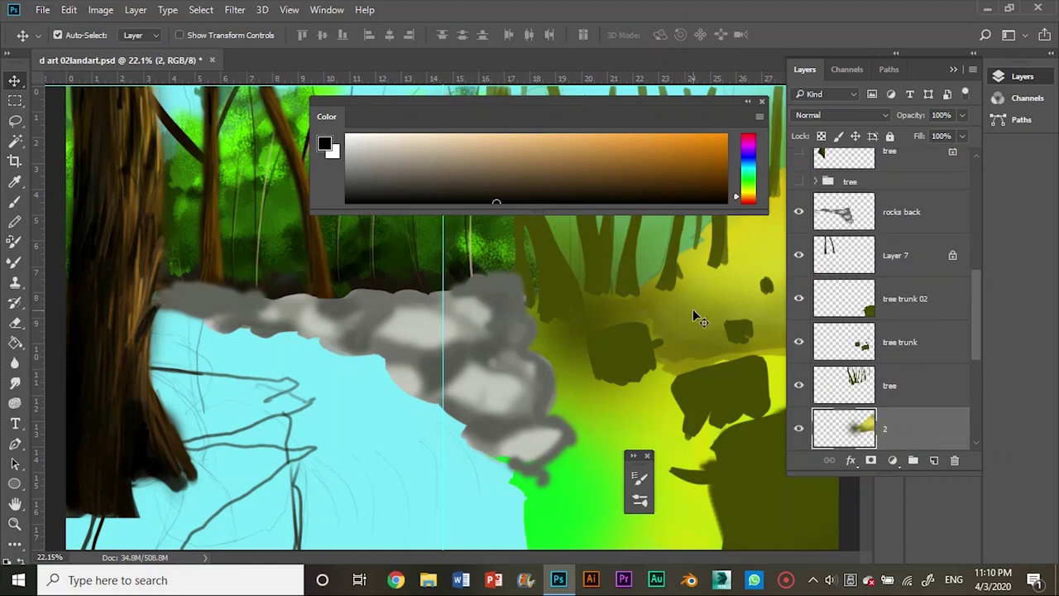
On Layer 9, sample olive from the rocks and paint an olive stroke across the water
key(b)
scroll(846, 308, up, 5)
scroll(846, 308, up, 1)
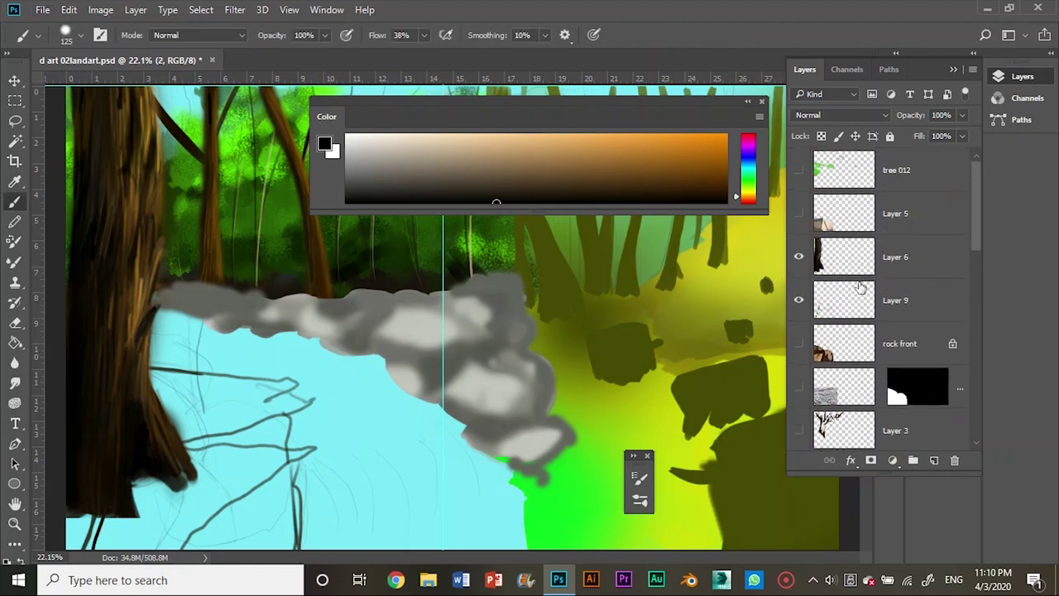
click(846, 308)
alt+click(690, 361)
drag(147, 369, 298, 385)
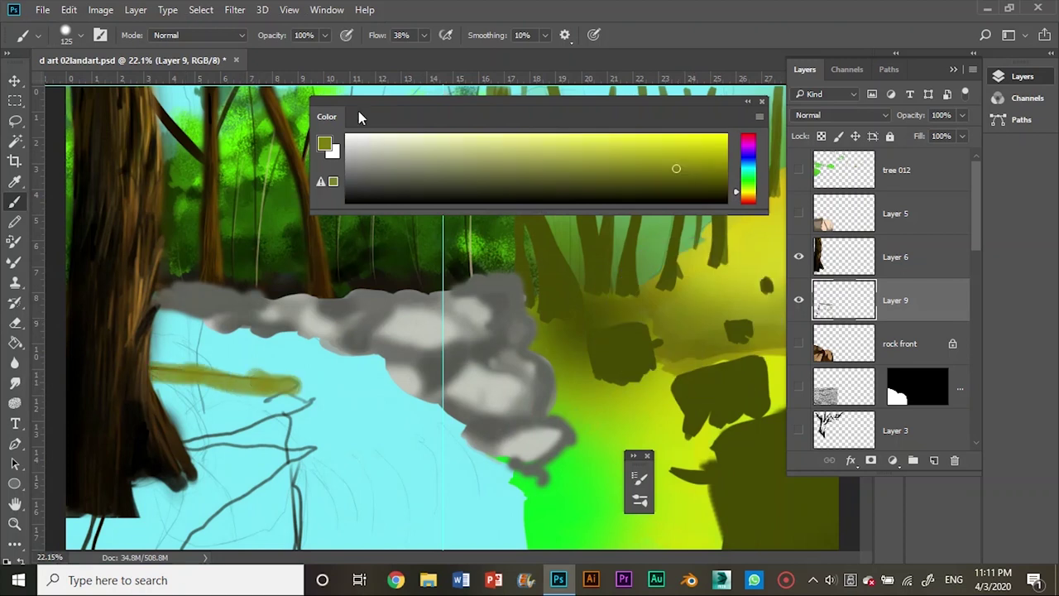
Toggle the brush's Transfer option in Brush Settings
key(F5)
click(358, 293)
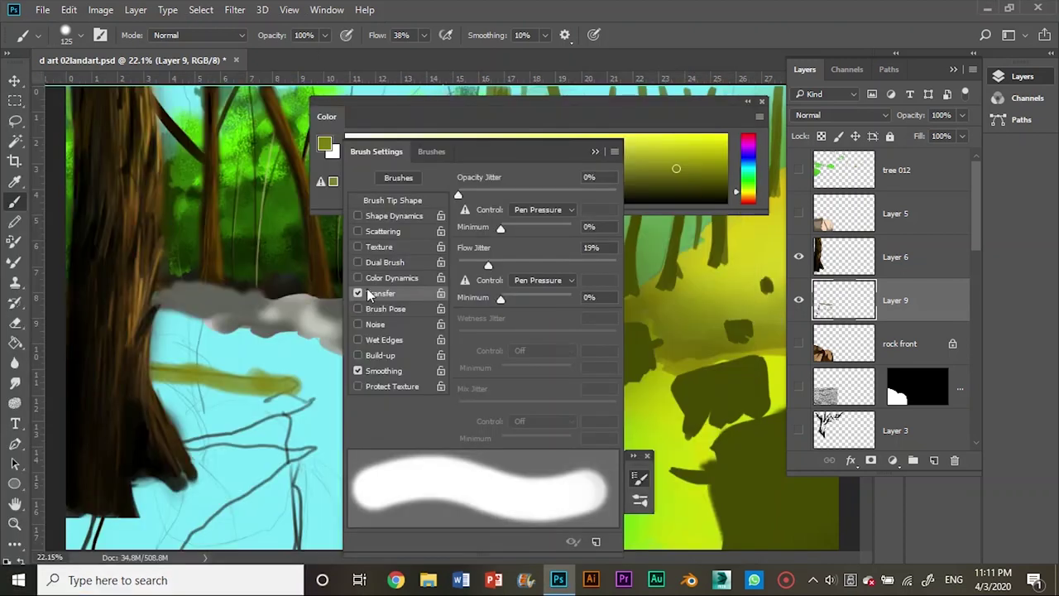
click(357, 293)
click(357, 293)
key(F5)
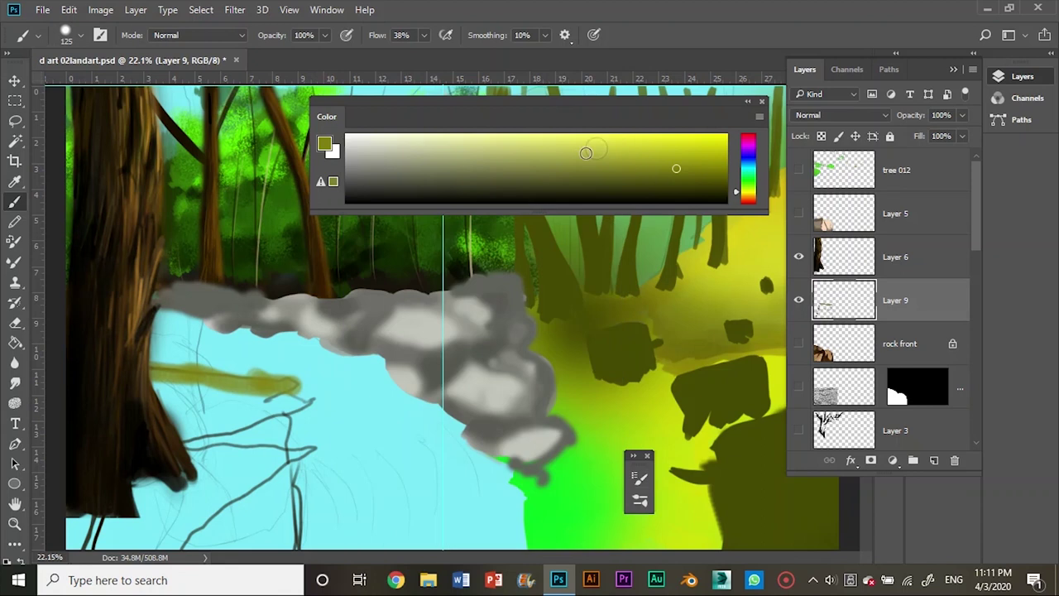
Keep Transfer on, enable 10% Smoothing, and paint olive on the lower-left bank
click(813, 580)
click(803, 546)
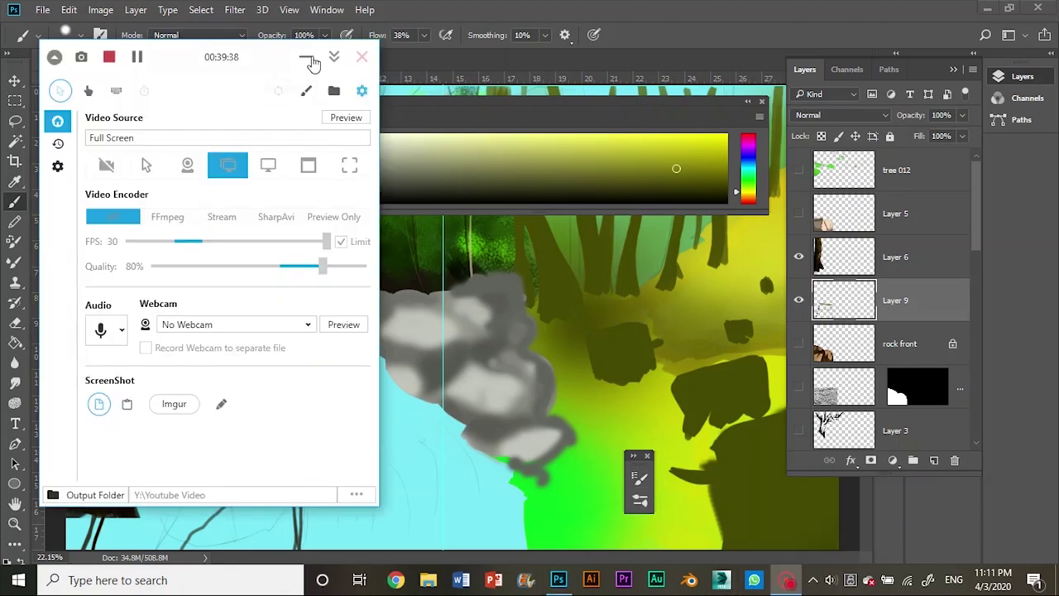
click(309, 55)
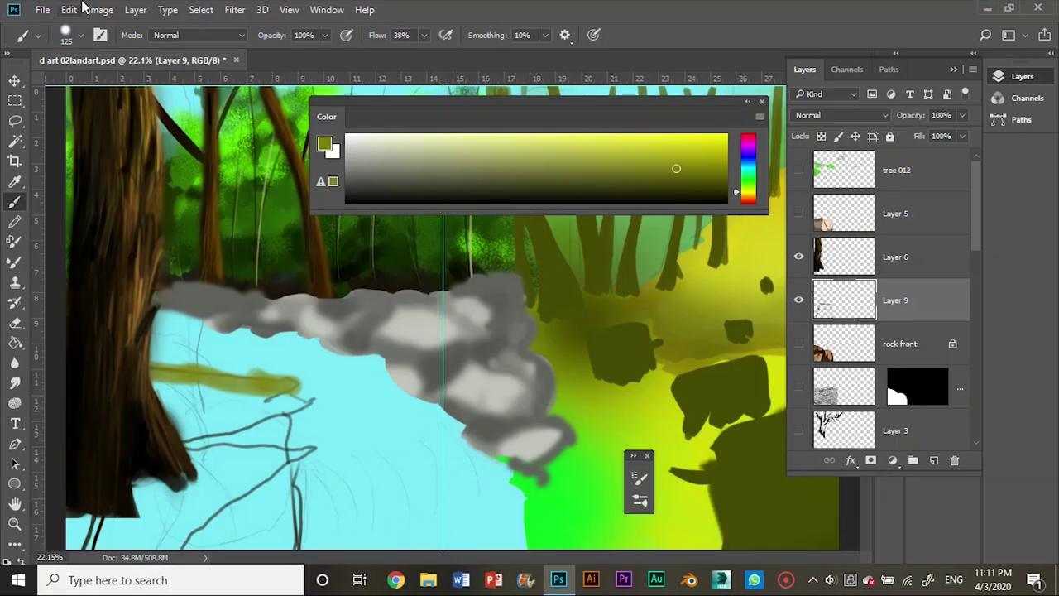
click(81, 35)
click(358, 294)
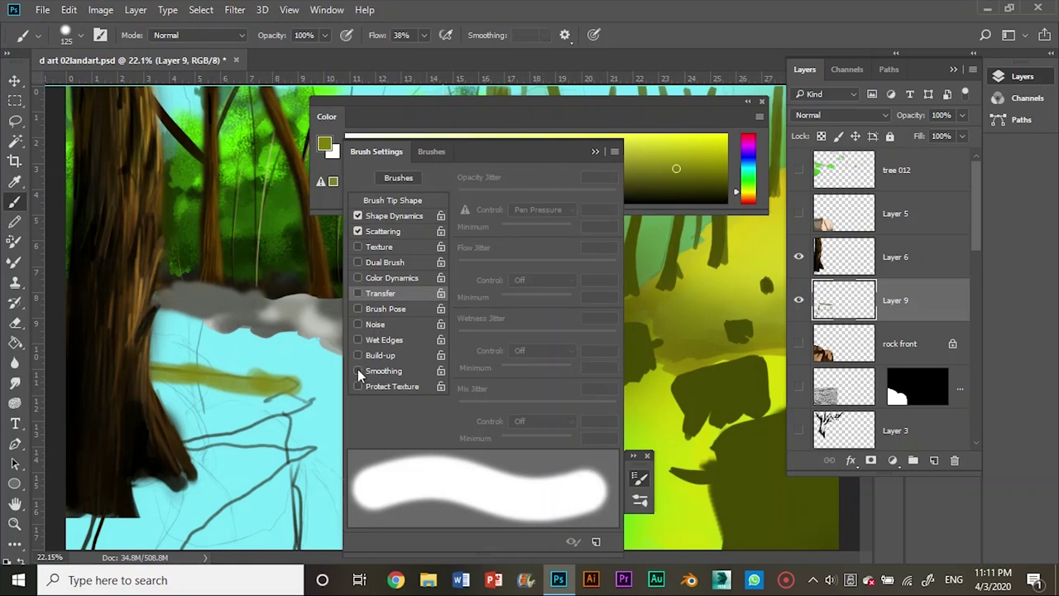
click(357, 371)
click(357, 293)
click(593, 152)
mouse_move(285, 410)
mouse_down()
mouse_move(318, 389)
mouse_move(182, 435)
mouse_move(278, 475)
mouse_move(190, 532)
mouse_up()
Fill the lower-left bank with solid olive strokes extending toward the water
drag(253, 469, 187, 542)
mouse_move(290, 472)
mouse_down()
mouse_move(240, 546)
mouse_move(190, 542)
mouse_up()
mouse_move(278, 439)
mouse_down()
mouse_move(299, 389)
mouse_move(161, 383)
mouse_move(307, 399)
mouse_move(182, 463)
mouse_up()
mouse_move(178, 505)
mouse_down()
mouse_move(212, 458)
mouse_move(149, 529)
mouse_move(83, 543)
mouse_move(273, 464)
mouse_move(278, 417)
mouse_move(322, 393)
mouse_move(232, 385)
mouse_up()
drag(306, 443, 244, 543)
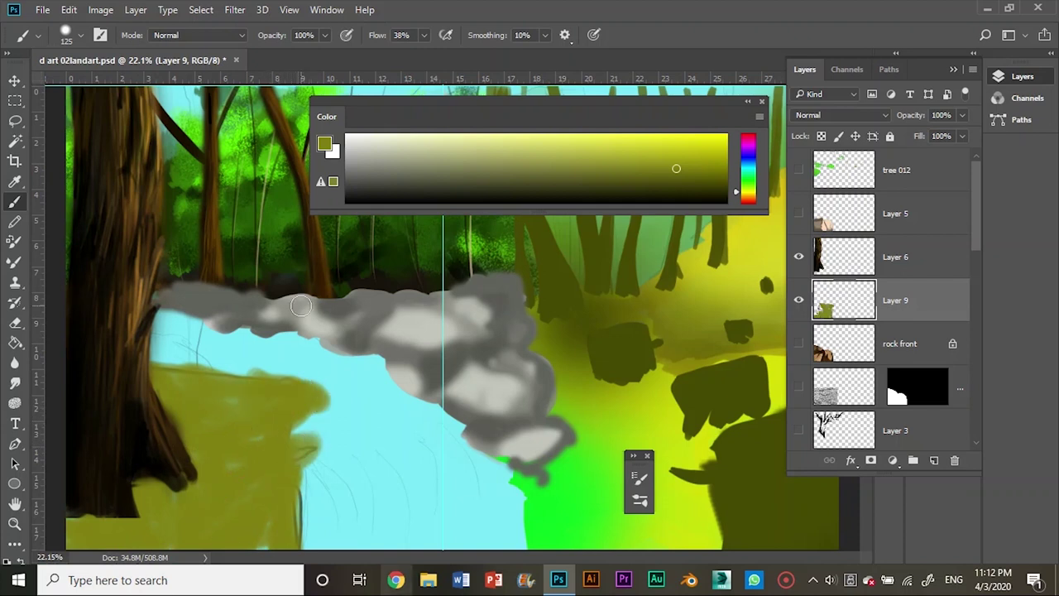
Sample dark brown from the trunk and paint brown ledge strokes across the bank
alt+click(133, 414)
mouse_move(240, 522)
mouse_down()
mouse_move(284, 483)
mouse_move(290, 497)
mouse_move(208, 537)
mouse_move(267, 489)
mouse_move(264, 510)
mouse_up()
drag(290, 431, 240, 434)
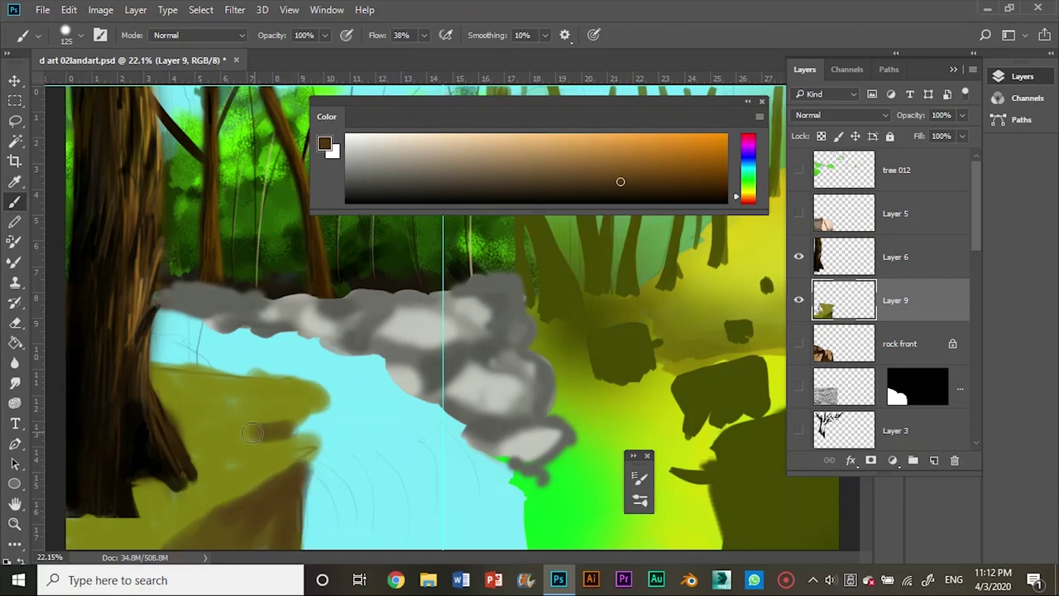
key(bracketleft)
key(bracketleft)
key(bracketleft)
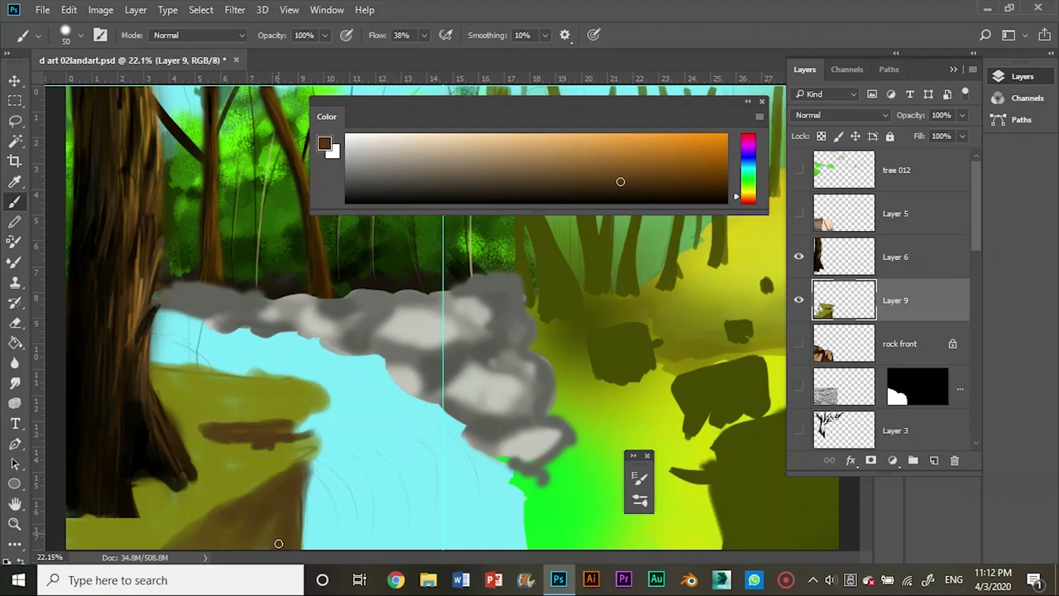
mouse_move(246, 429)
mouse_down()
mouse_move(215, 509)
mouse_move(289, 463)
mouse_move(253, 534)
mouse_move(175, 556)
mouse_move(206, 511)
mouse_up()
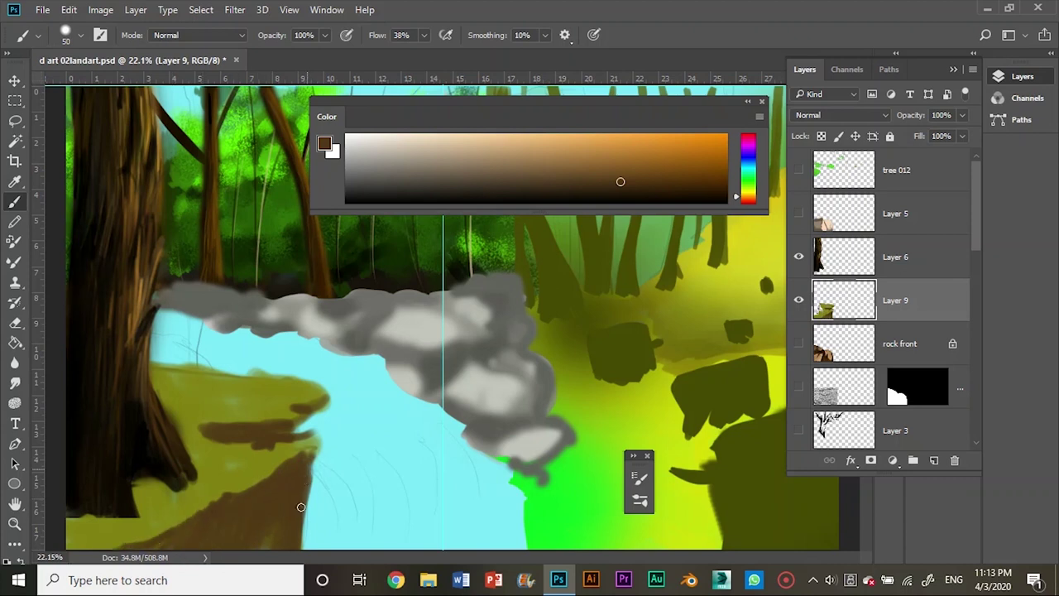
mouse_move(325, 486)
mouse_down()
mouse_move(298, 536)
mouse_move(300, 465)
mouse_up()
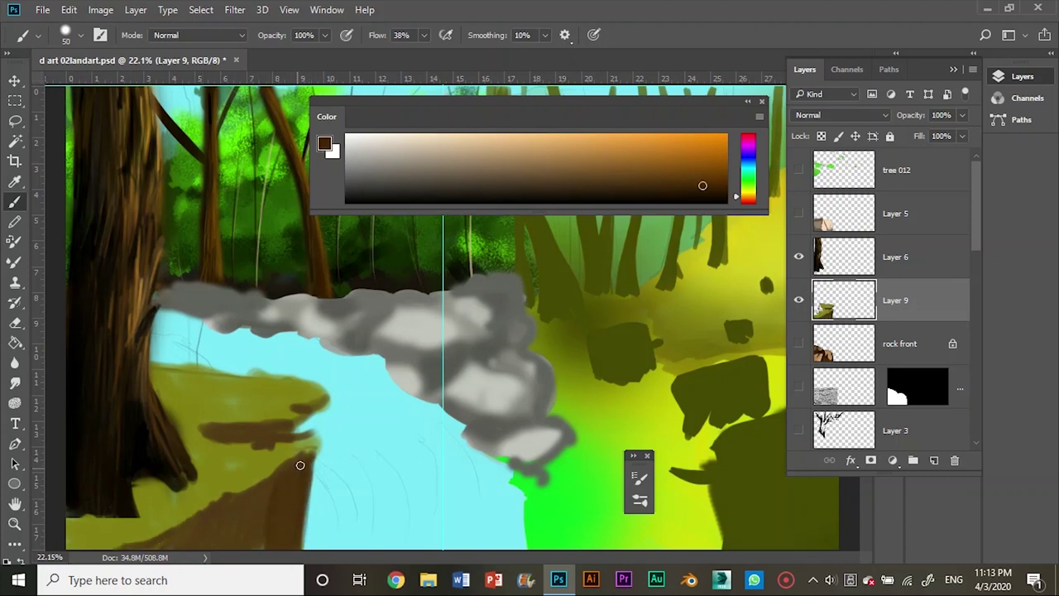
drag(279, 427, 208, 429)
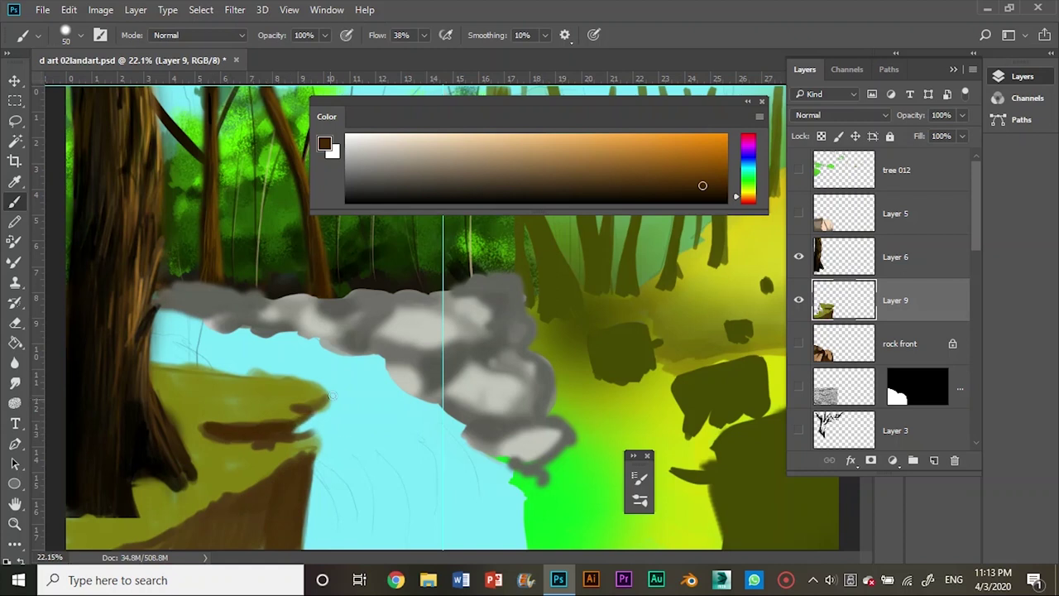
Shape the brown cliff edge and base where the bank meets the water
mouse_move(150, 539)
mouse_down()
mouse_move(157, 549)
mouse_move(216, 512)
mouse_up()
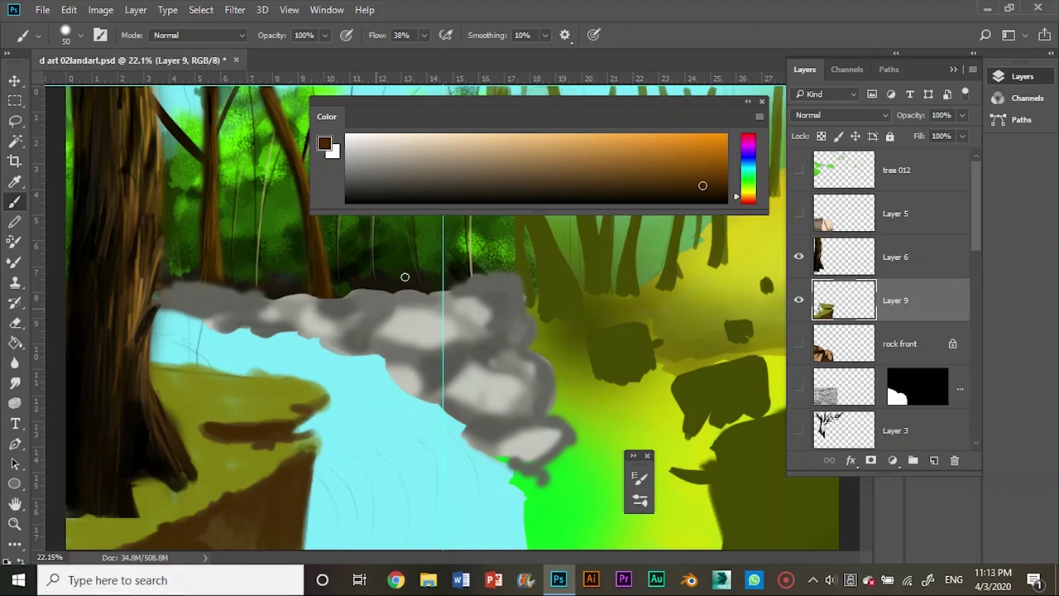
mouse_move(302, 461)
mouse_down()
mouse_move(317, 448)
mouse_move(291, 508)
mouse_up()
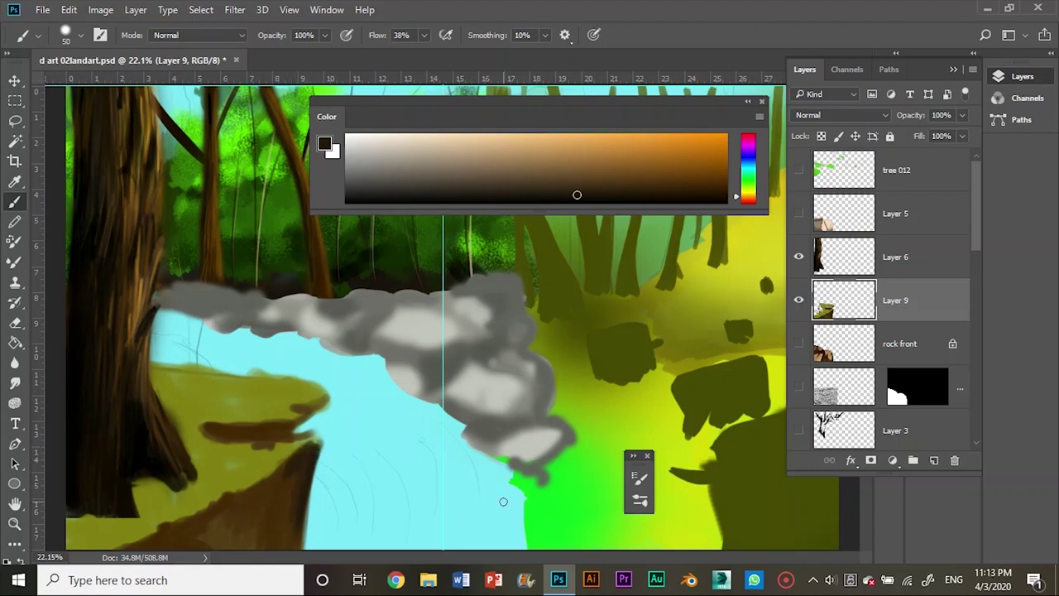
drag(303, 544, 302, 490)
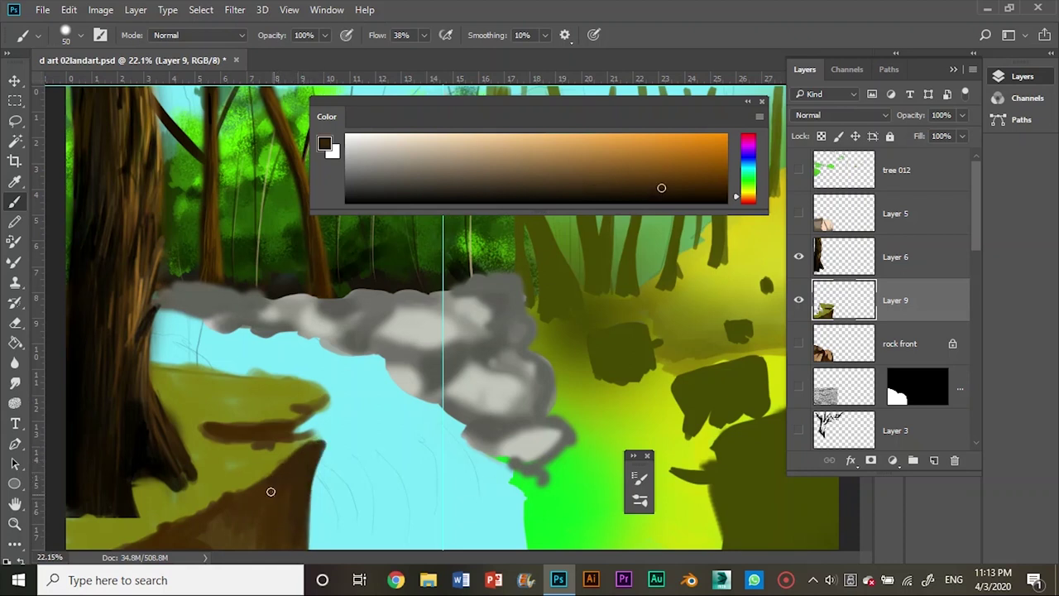
drag(218, 550, 221, 526)
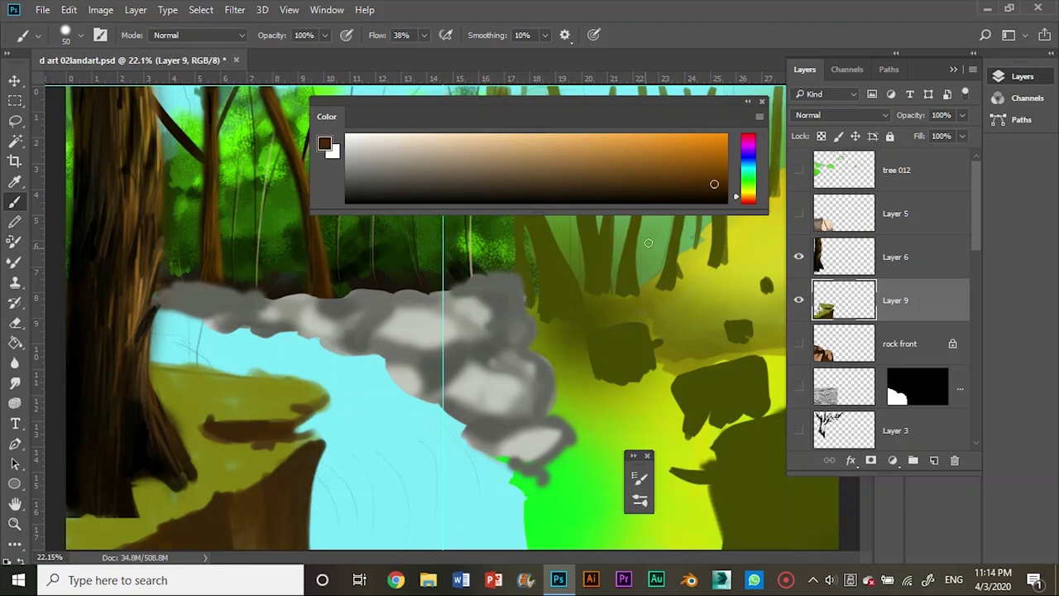
drag(325, 445, 301, 499)
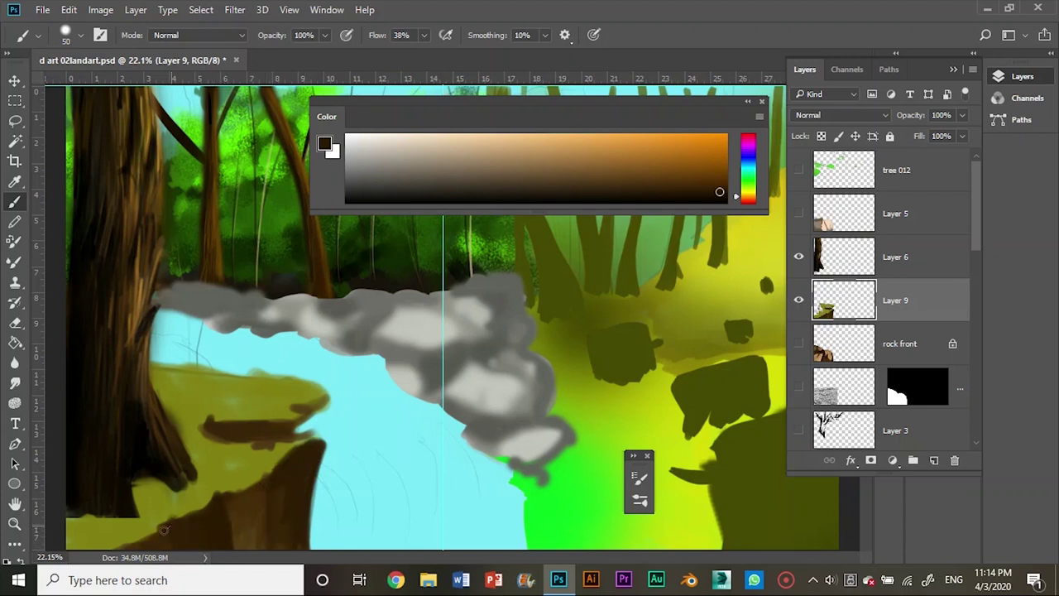
Add orange-brown highlights and near-black shadows to the cliff face and ledge
click(718, 147)
mouse_move(298, 482)
mouse_down()
mouse_move(285, 484)
mouse_move(253, 564)
mouse_up()
drag(222, 510, 195, 541)
click(722, 192)
drag(262, 548, 276, 475)
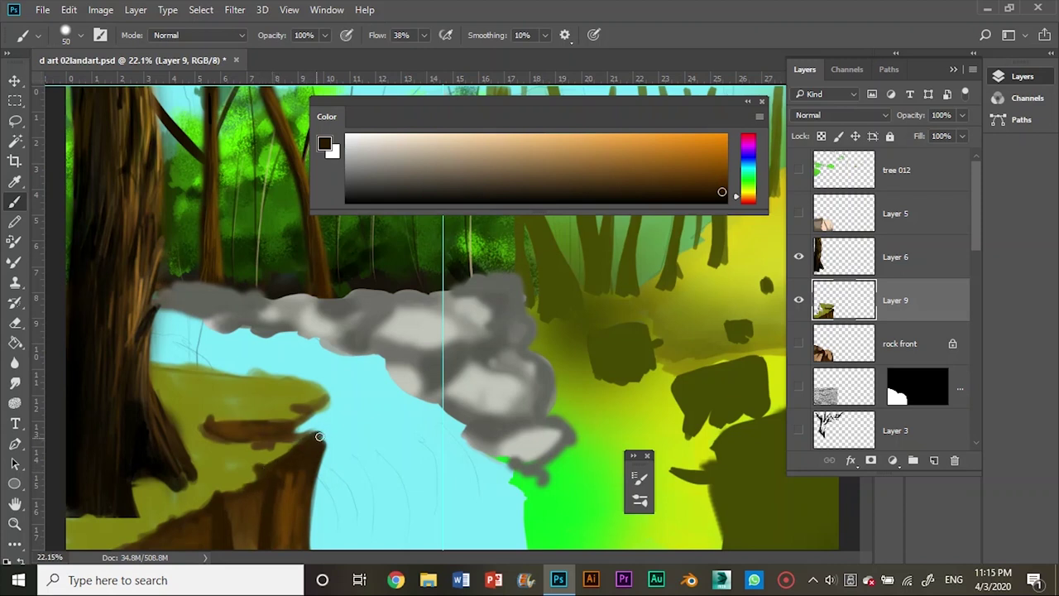
drag(221, 425, 305, 416)
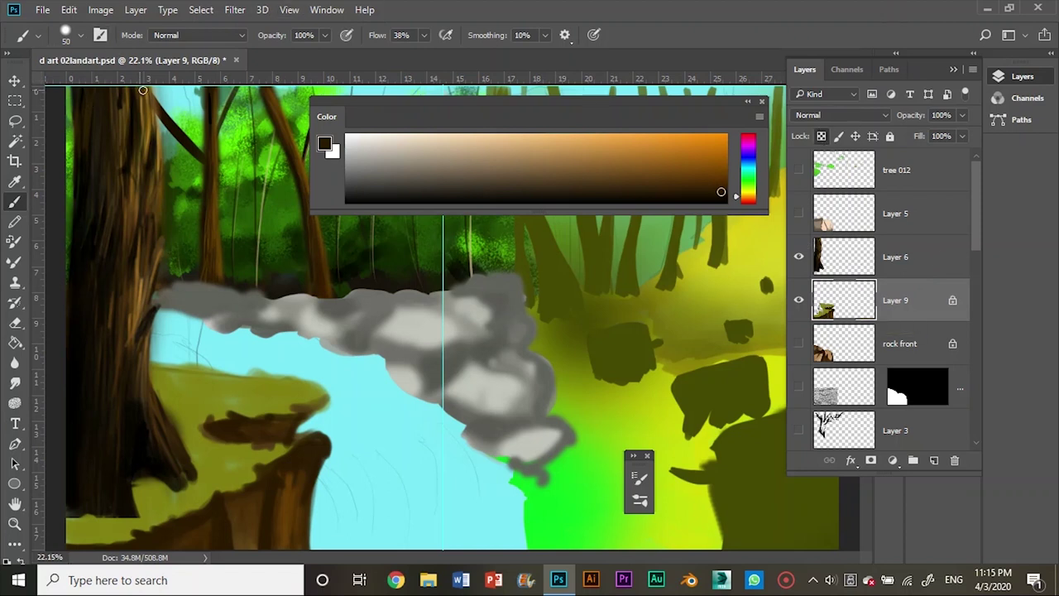
click(80, 35)
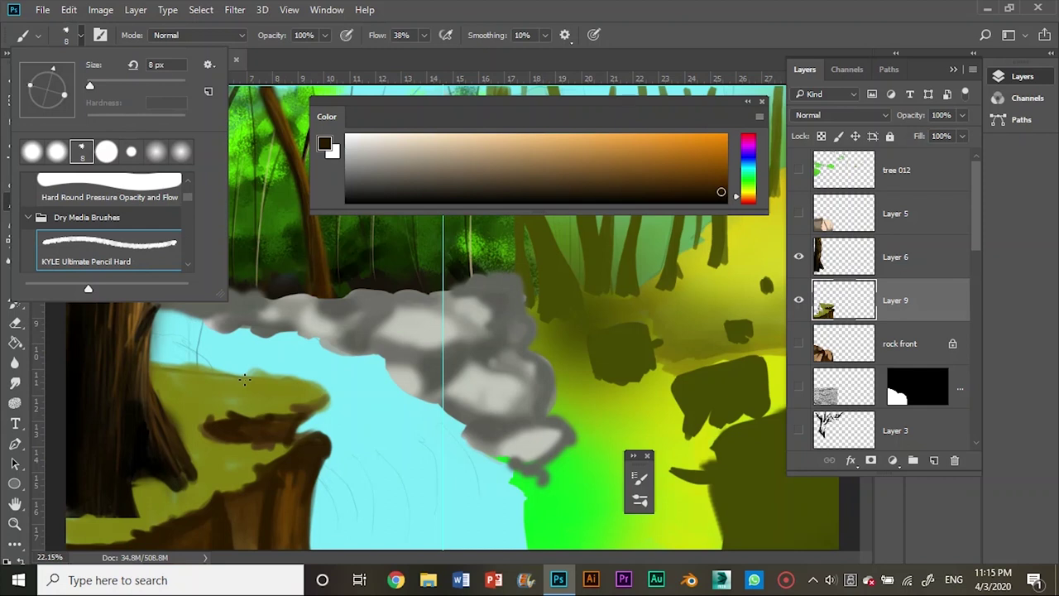
With a 228 px textured brush, paint sampled and grass-green moss over the ledge
drag(90, 86, 144, 89)
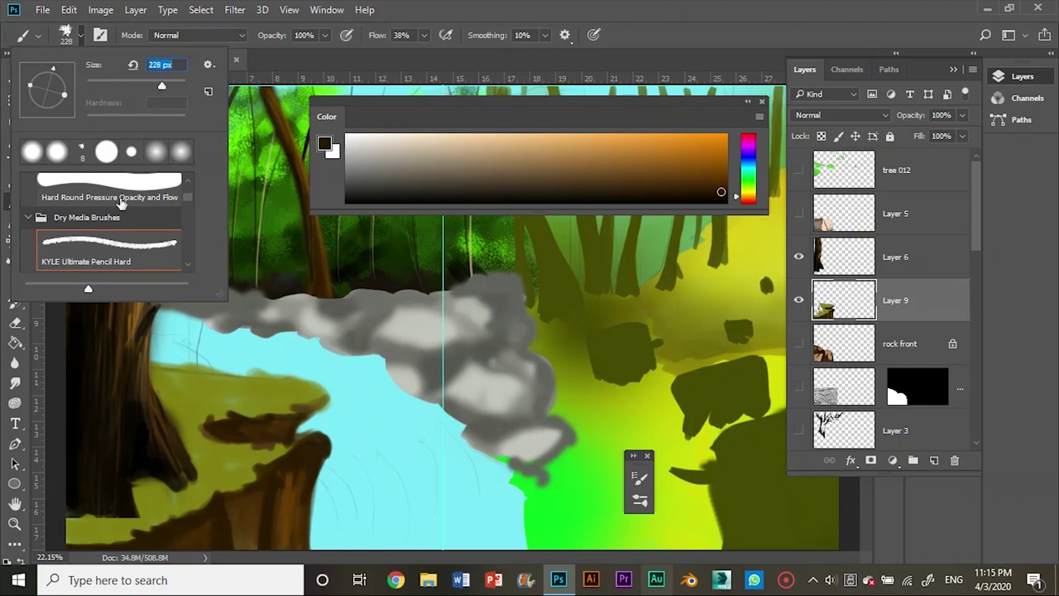
key(alt)
alt+click(269, 141)
mouse_move(208, 425)
mouse_down()
mouse_move(177, 485)
mouse_move(212, 496)
mouse_move(246, 443)
mouse_move(146, 378)
mouse_move(314, 360)
mouse_move(306, 403)
mouse_move(111, 516)
mouse_move(296, 449)
mouse_move(159, 362)
mouse_move(231, 501)
mouse_move(303, 366)
mouse_move(231, 374)
mouse_move(307, 438)
mouse_move(295, 525)
mouse_move(276, 416)
mouse_move(67, 529)
mouse_up()
alt+click(175, 405)
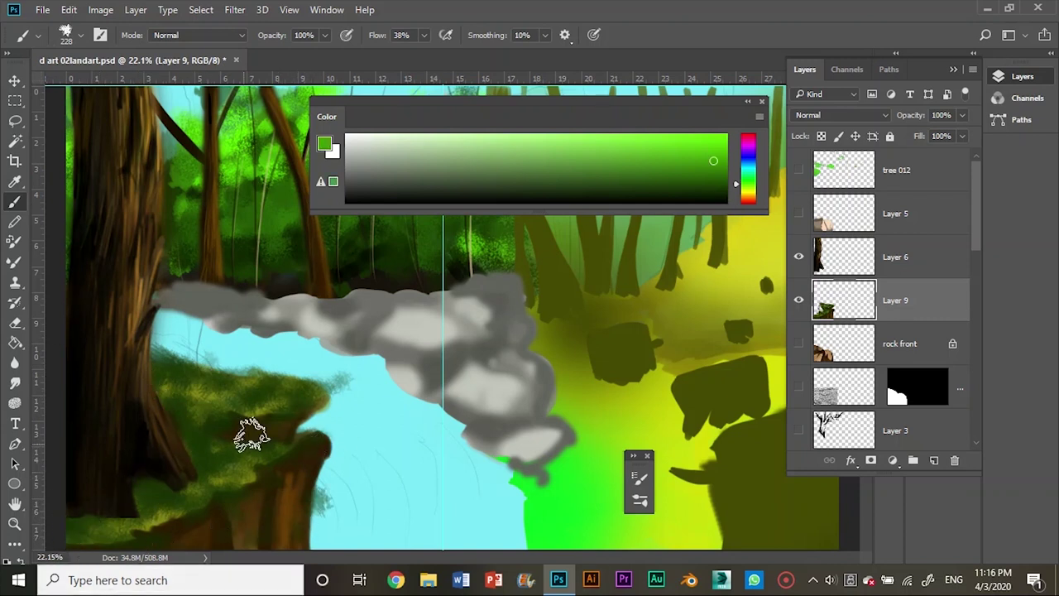
mouse_move(291, 386)
mouse_down()
mouse_move(161, 390)
mouse_move(248, 475)
mouse_move(93, 528)
mouse_move(199, 517)
mouse_up()
key([)
key([)
key([)
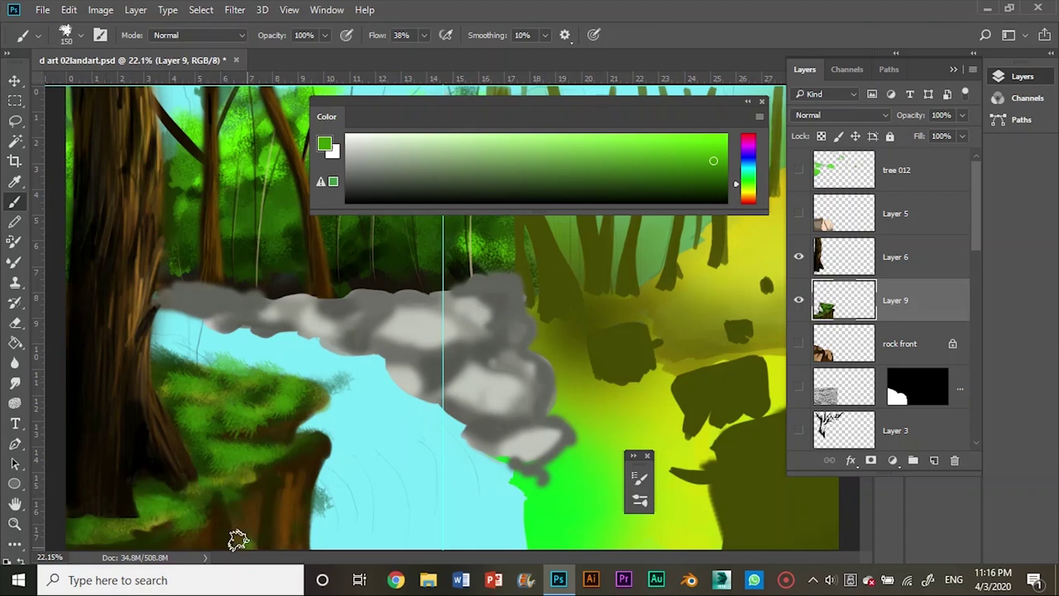
mouse_move(300, 490)
mouse_down()
mouse_move(208, 407)
mouse_move(144, 480)
mouse_move(204, 503)
mouse_up()
Shade the moss with very dark green, bright green highlights, and darker green
alt+click(339, 319)
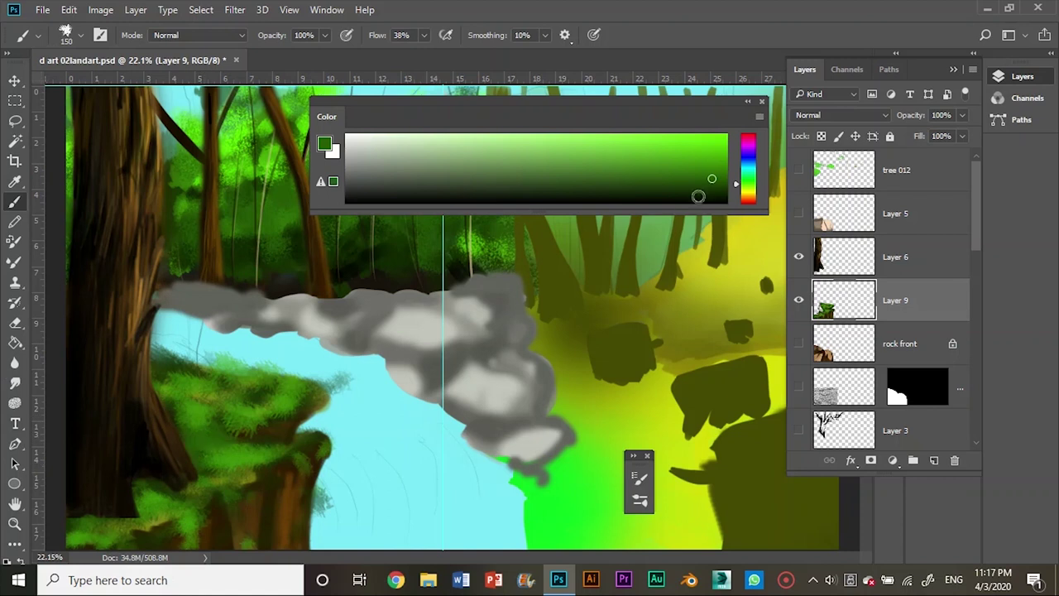
mouse_move(201, 403)
mouse_down()
mouse_move(207, 421)
mouse_move(272, 383)
mouse_move(276, 501)
mouse_move(165, 511)
mouse_move(106, 532)
mouse_move(141, 525)
mouse_up()
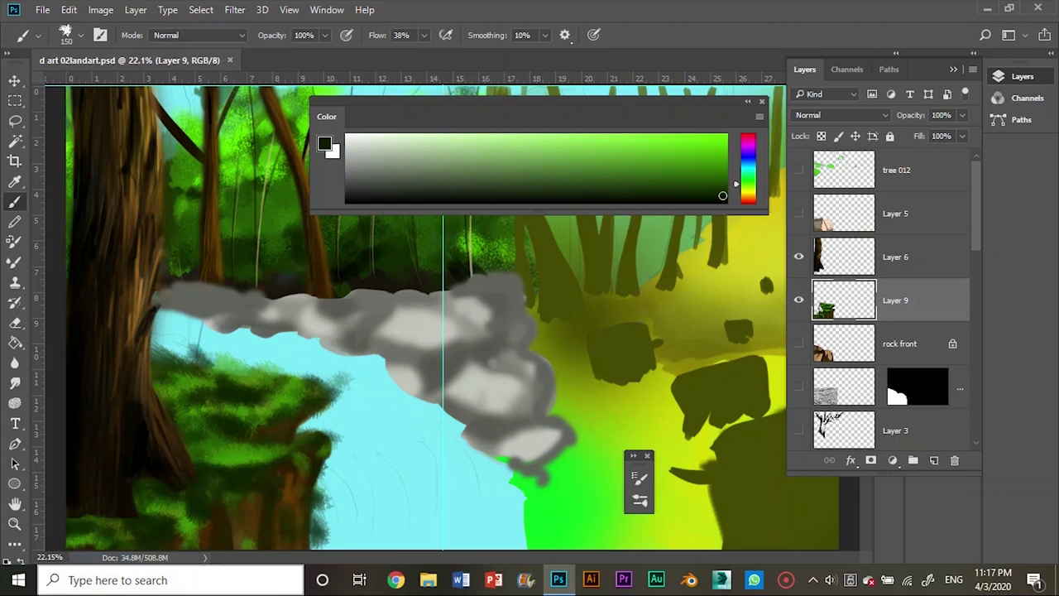
click(725, 138)
drag(191, 432, 272, 438)
mouse_move(166, 352)
mouse_down()
mouse_move(240, 389)
mouse_move(137, 480)
mouse_move(315, 449)
mouse_move(277, 483)
mouse_move(111, 509)
mouse_up()
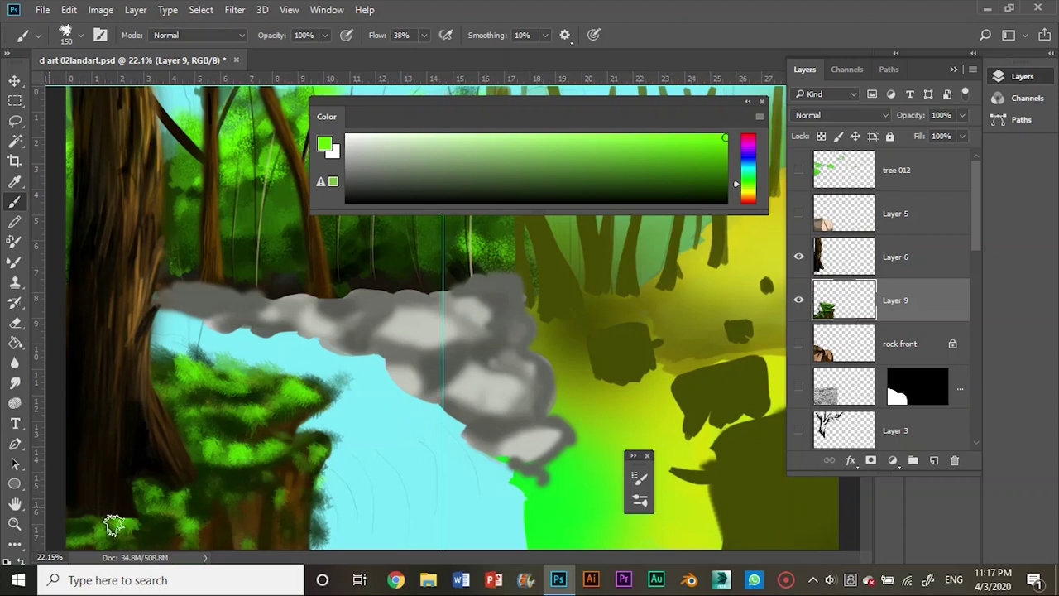
click(702, 188)
mouse_move(137, 484)
mouse_down()
mouse_move(186, 473)
mouse_move(156, 403)
mouse_move(217, 473)
mouse_move(280, 497)
mouse_up()
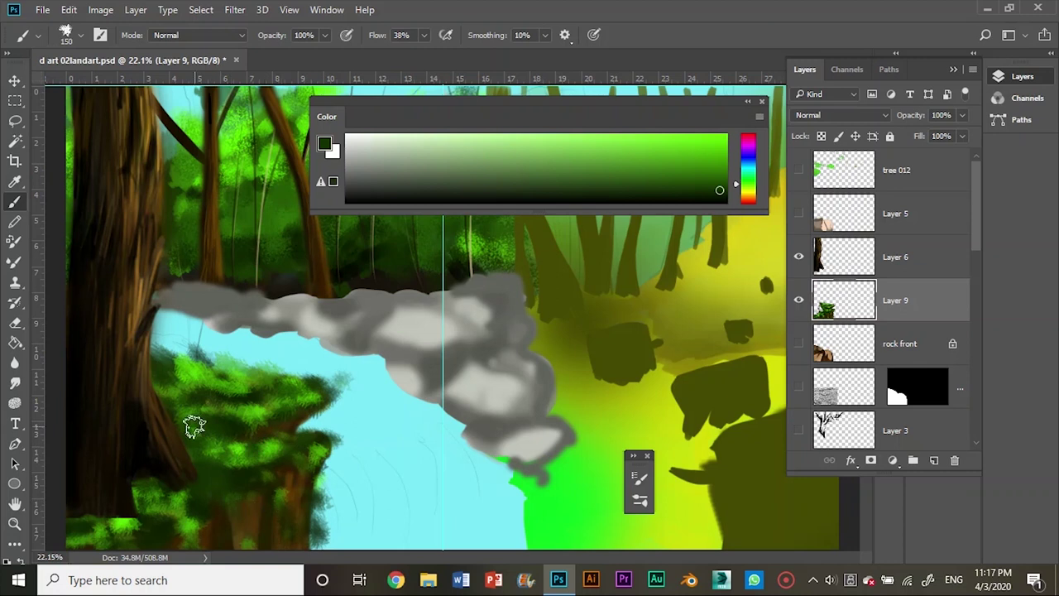
click(901, 276)
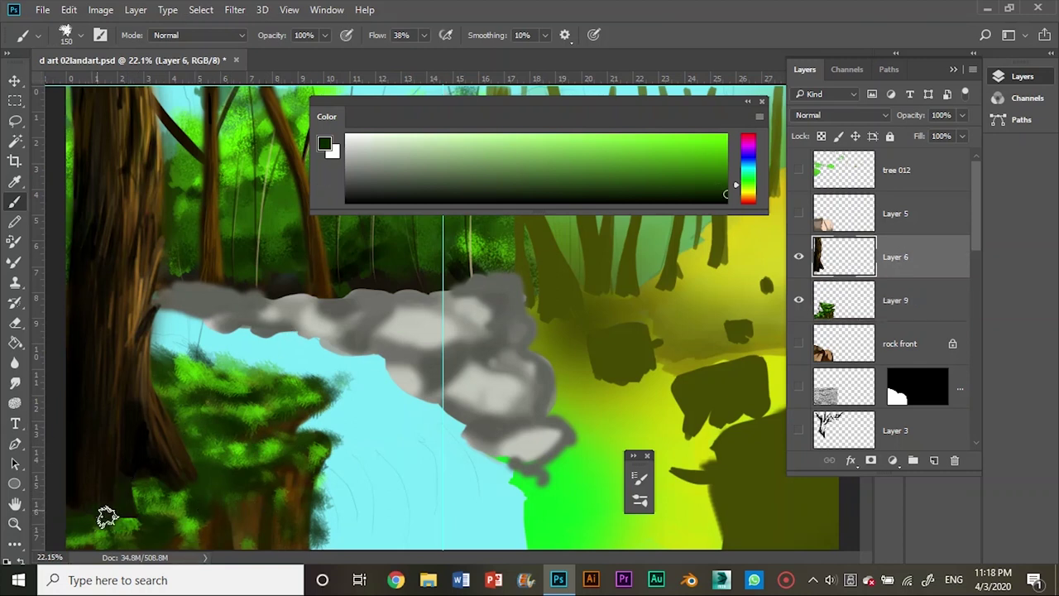
Add a dark stroke at the trunk base and green moss along the left tree trunk
drag(128, 454, 152, 466)
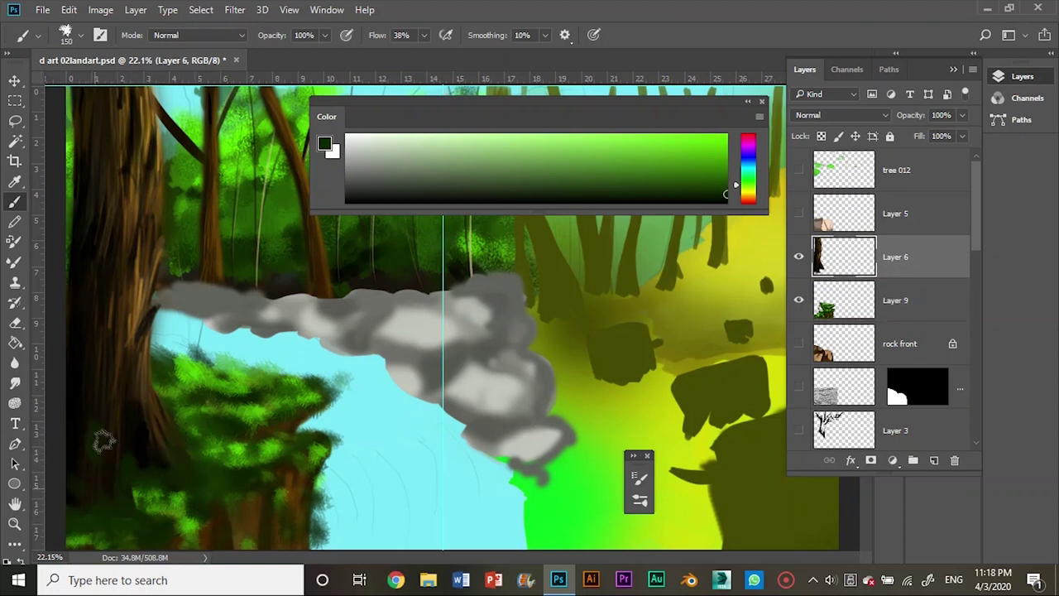
alt+click(97, 468)
drag(88, 229, 87, 271)
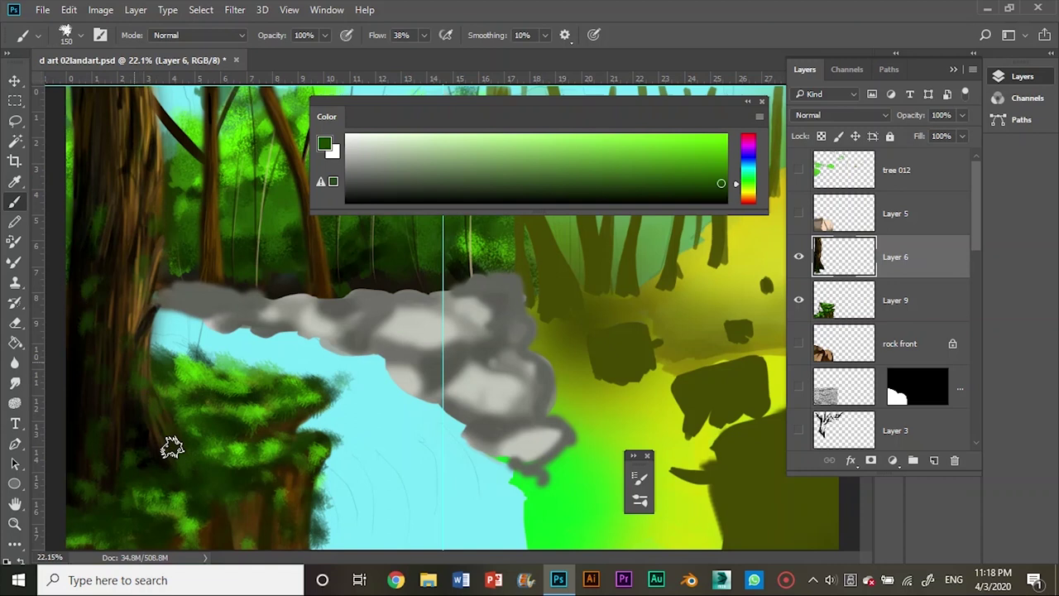
alt+click(190, 502)
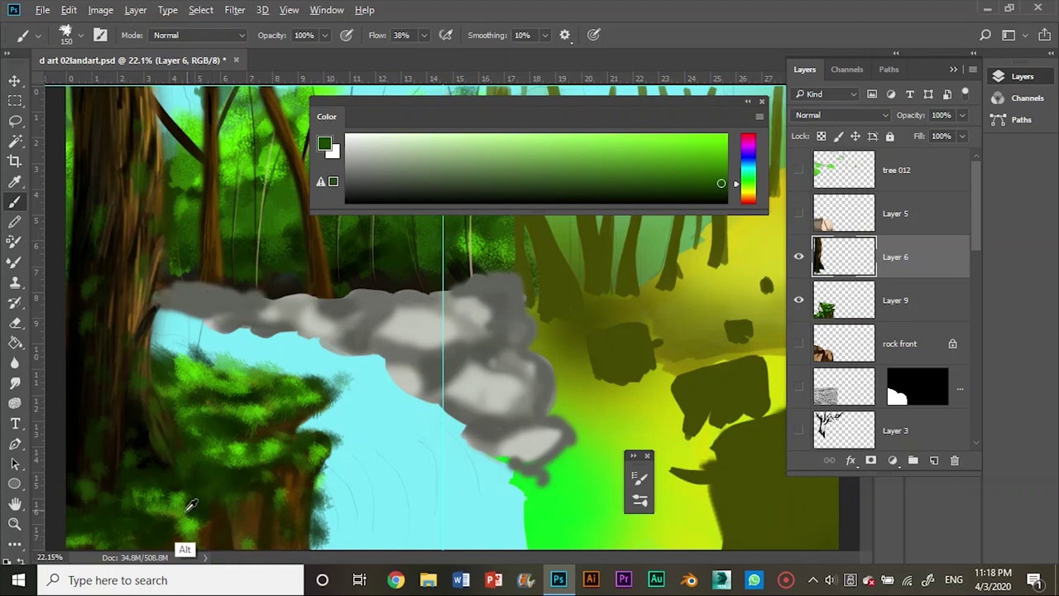
mouse_move(149, 420)
mouse_down()
mouse_move(133, 296)
mouse_move(94, 406)
mouse_move(98, 259)
mouse_up()
Zoom out and lay a very dark green stroke over the foliage
alt+click(137, 435)
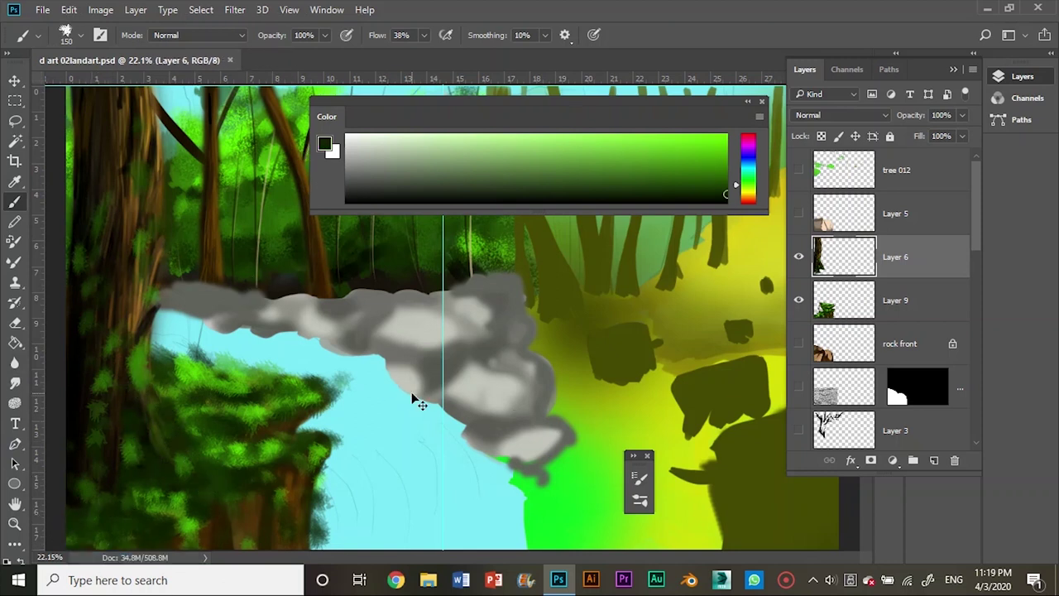
key(ctrl+minus)
drag(556, 104, 615, 483)
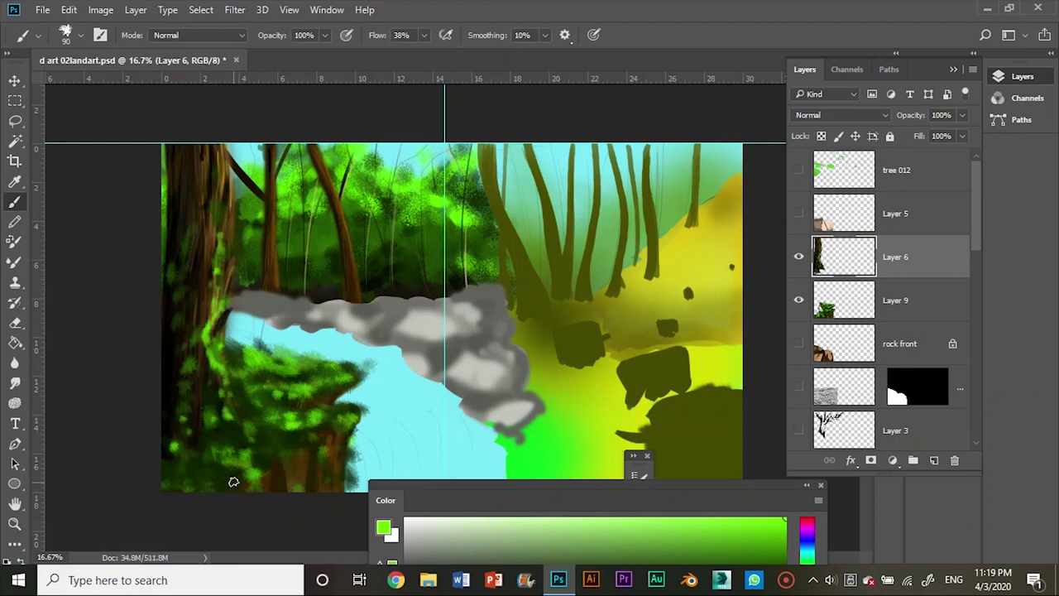
alt+click(232, 441)
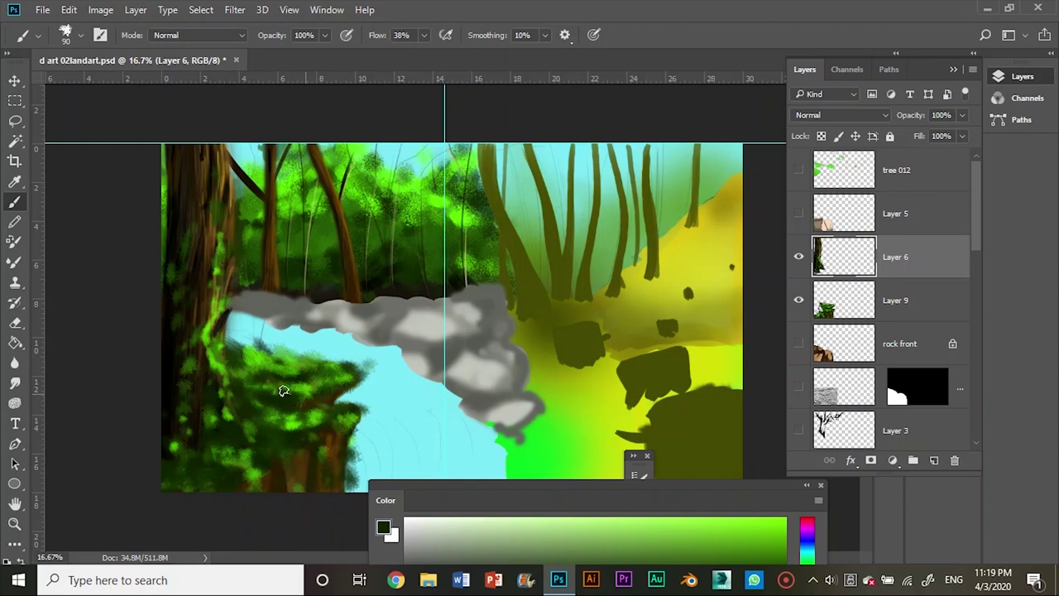
drag(276, 407, 235, 445)
Sample foliage greens and shade the lower-left foliage, redoing one stroke with a larger brush
alt+click(342, 407)
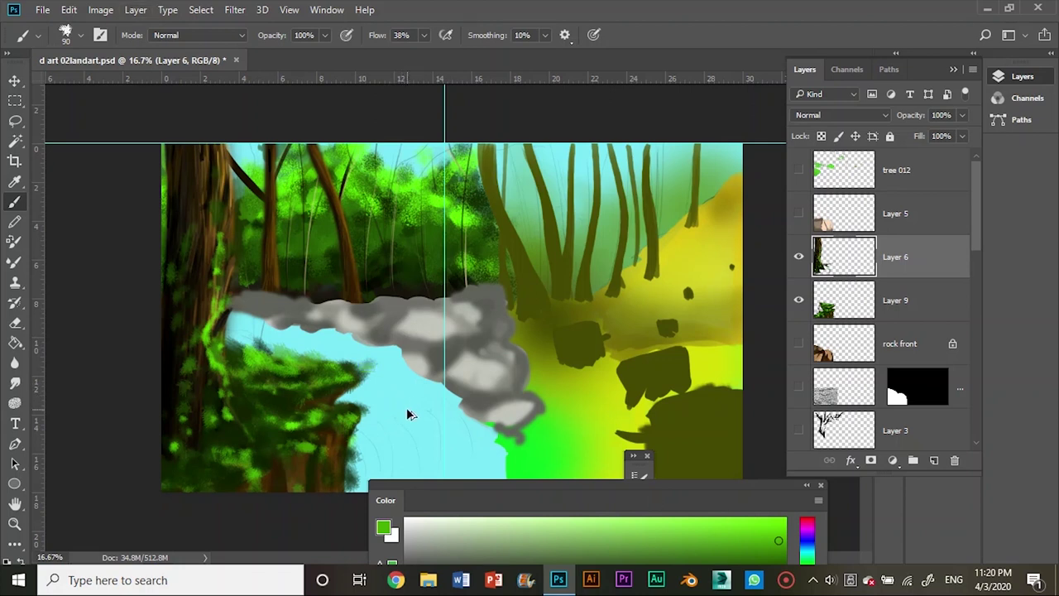
alt+click(218, 352)
drag(613, 489, 614, 352)
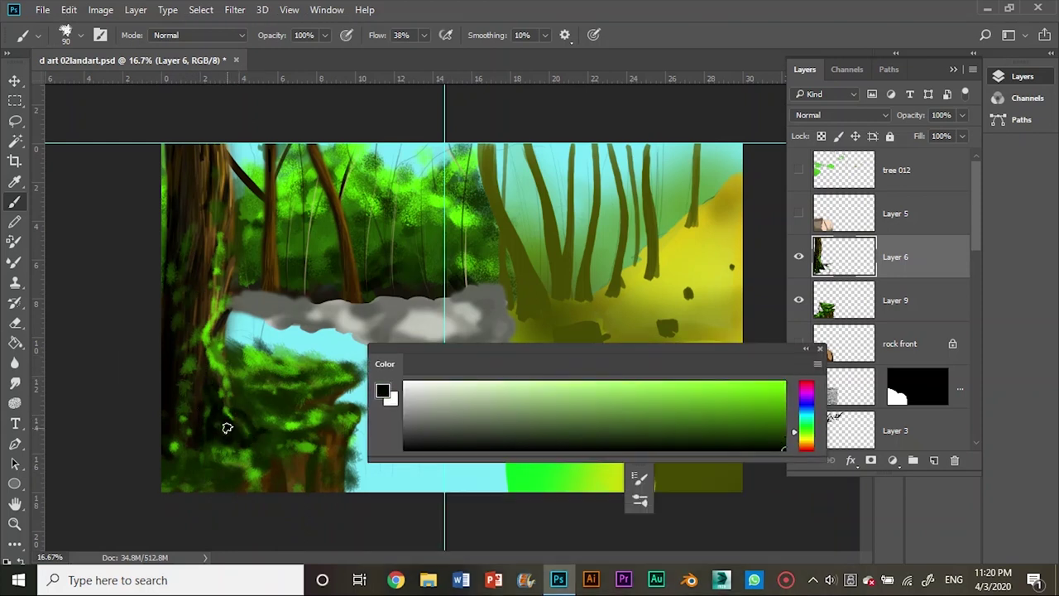
drag(191, 456, 257, 435)
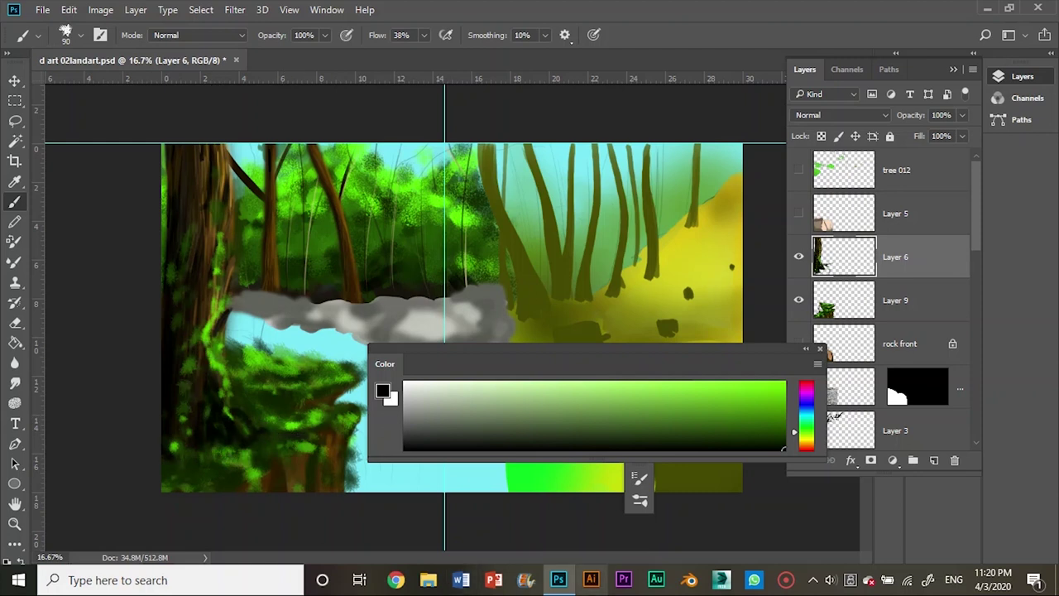
key(ctrl+alt+z)
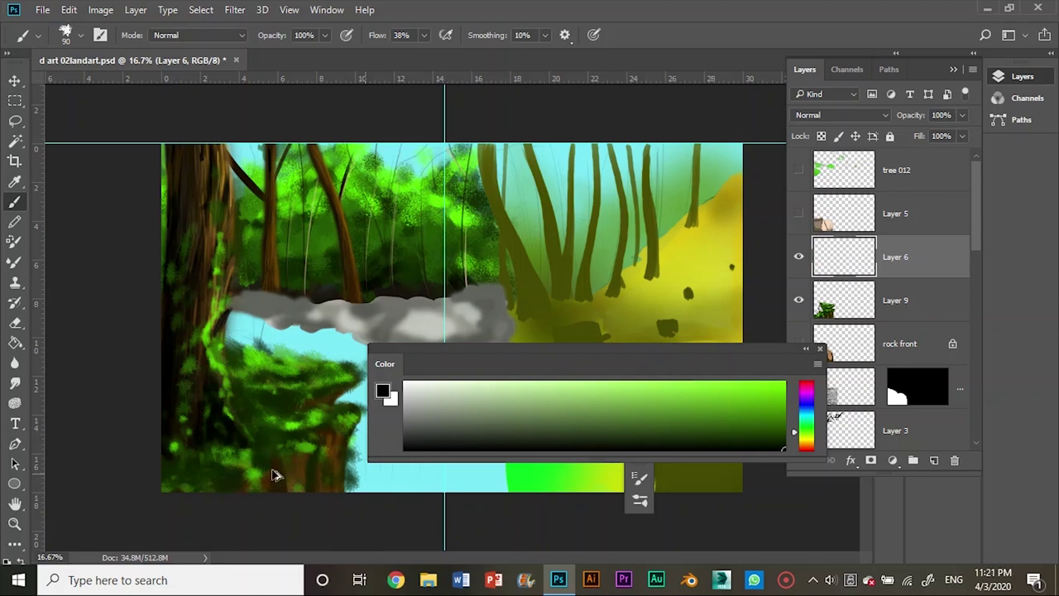
key(ctrl+alt+z)
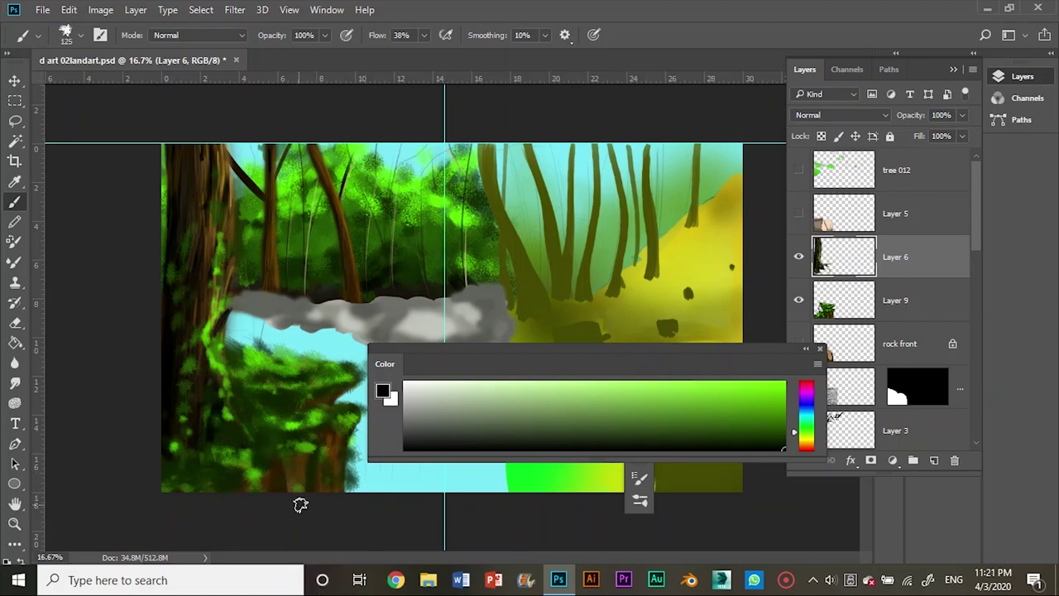
Paint black shadows into the foliage beside the rock with a smaller brush, then save
click(780, 428)
drag(705, 409, 700, 401)
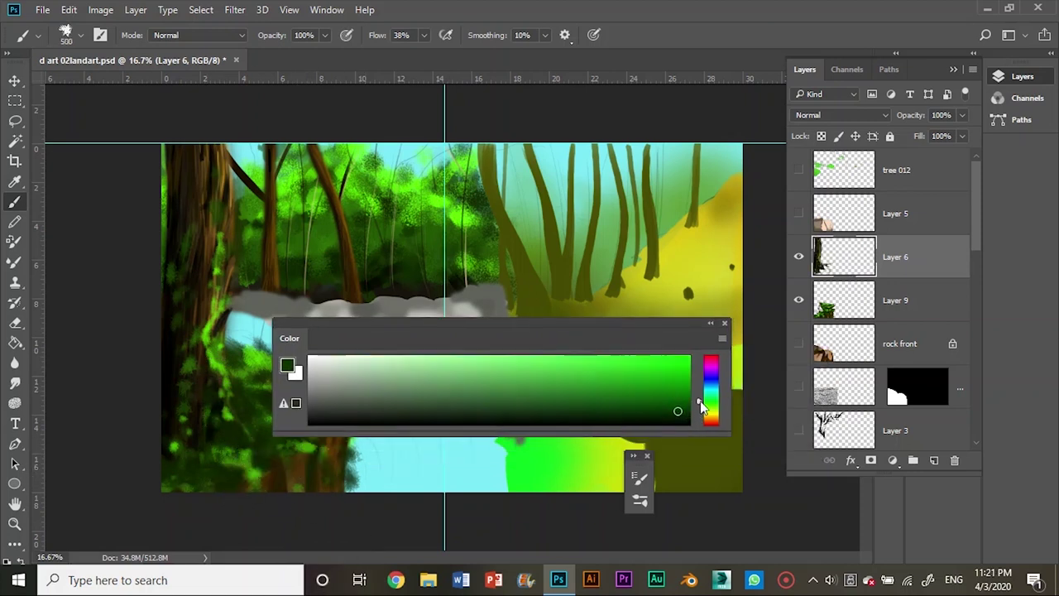
drag(650, 326, 754, 290)
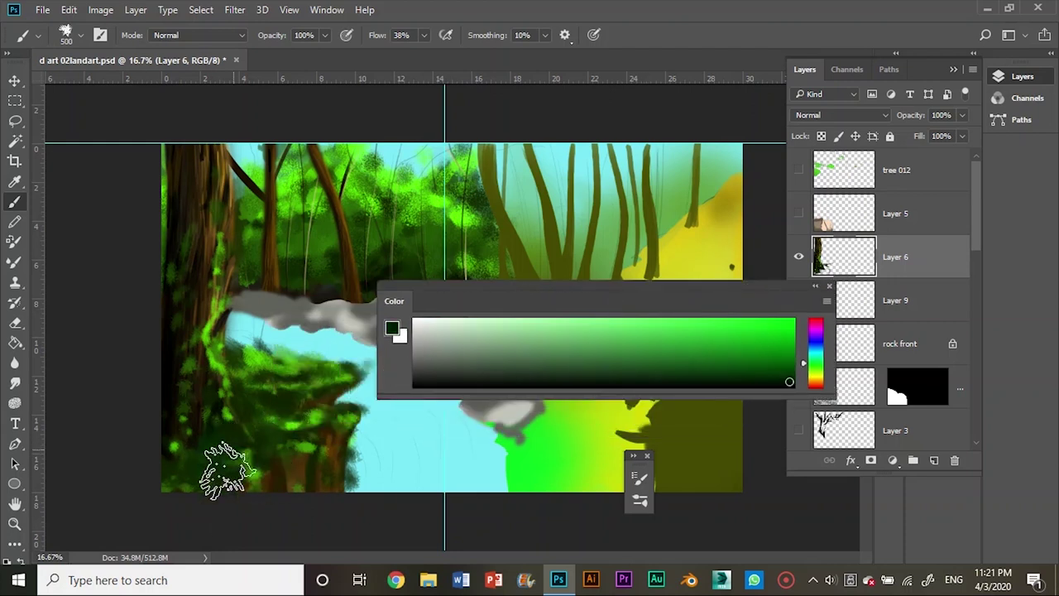
click(793, 387)
key(bracketleft)
key(bracketleft)
key(bracketleft)
key(bracketleft)
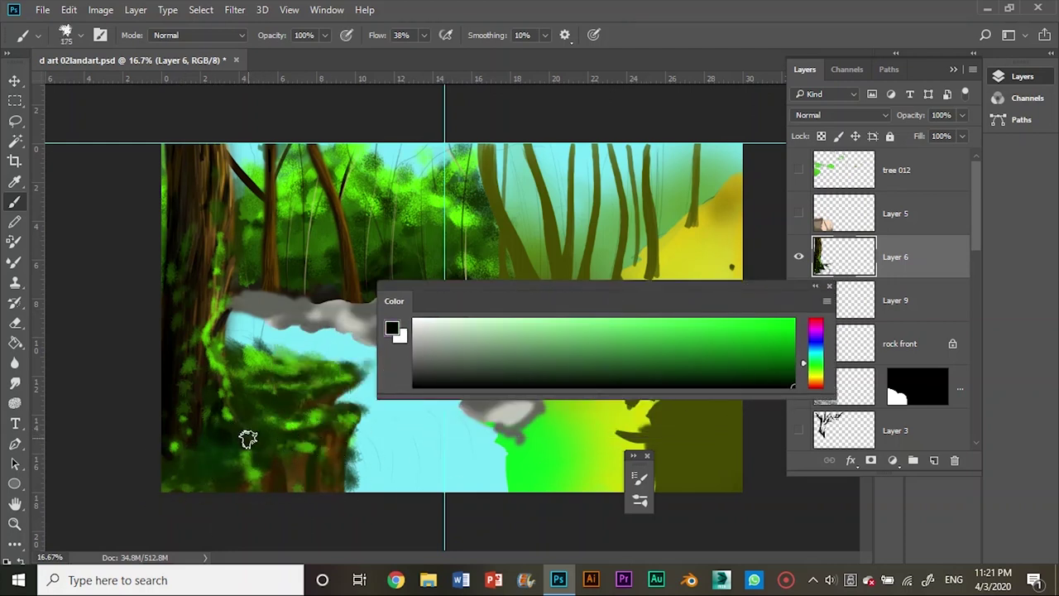
drag(257, 395, 328, 387)
drag(312, 433, 342, 370)
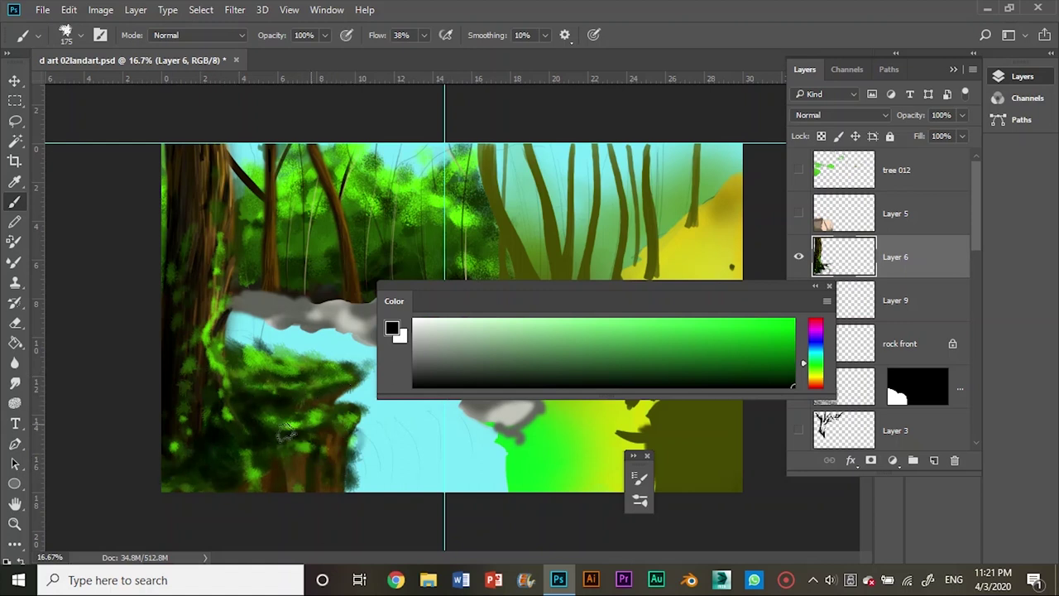
drag(733, 296, 693, 497)
key(ctrl+s)
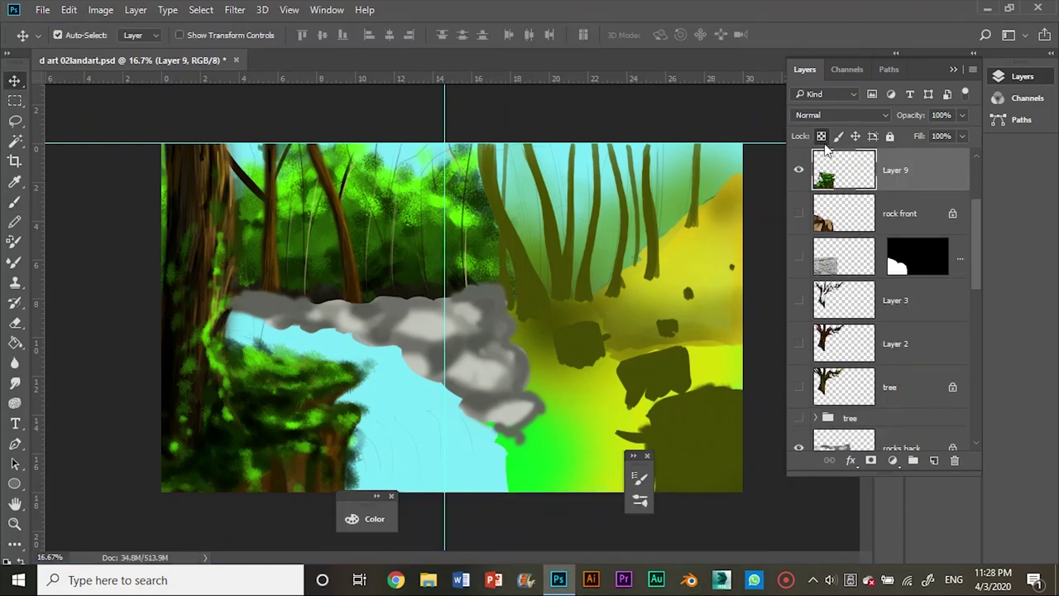
Set the Brush tool to a soft round brush tip
scroll(943, 250, up, 1)
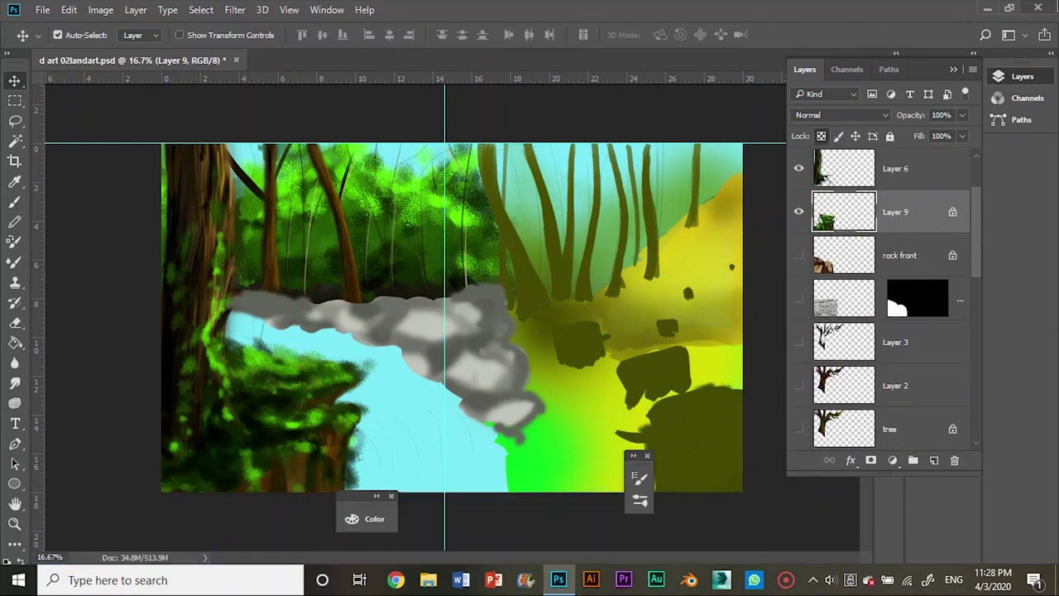
key(b)
click(367, 519)
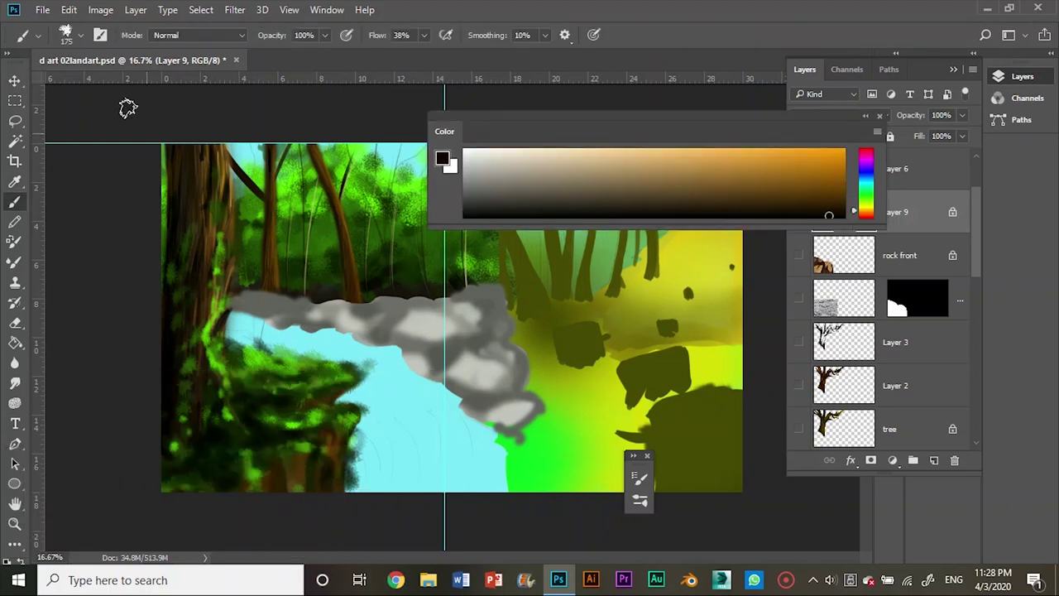
click(80, 35)
click(166, 149)
click(331, 478)
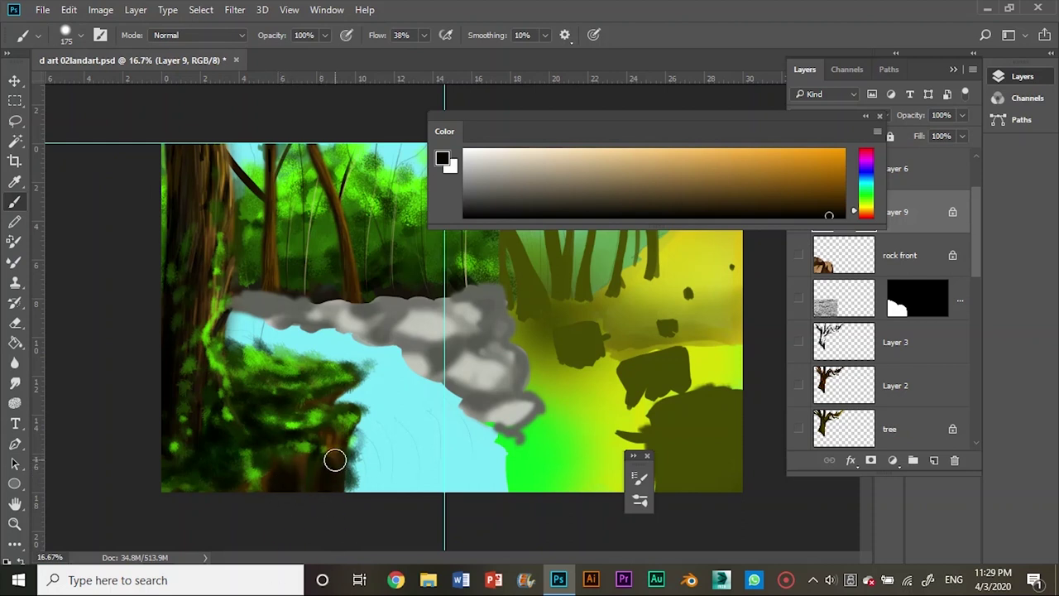
click(866, 115)
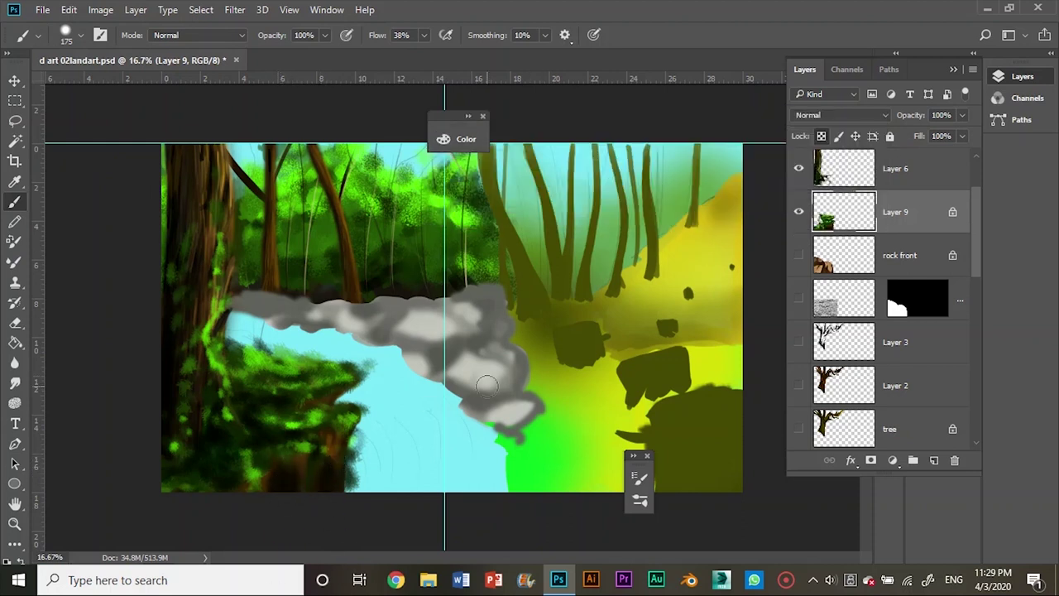
Save the painting, make the rocks back layer active, and zoom in on the rocks
key(v)
key(ctrl+s)
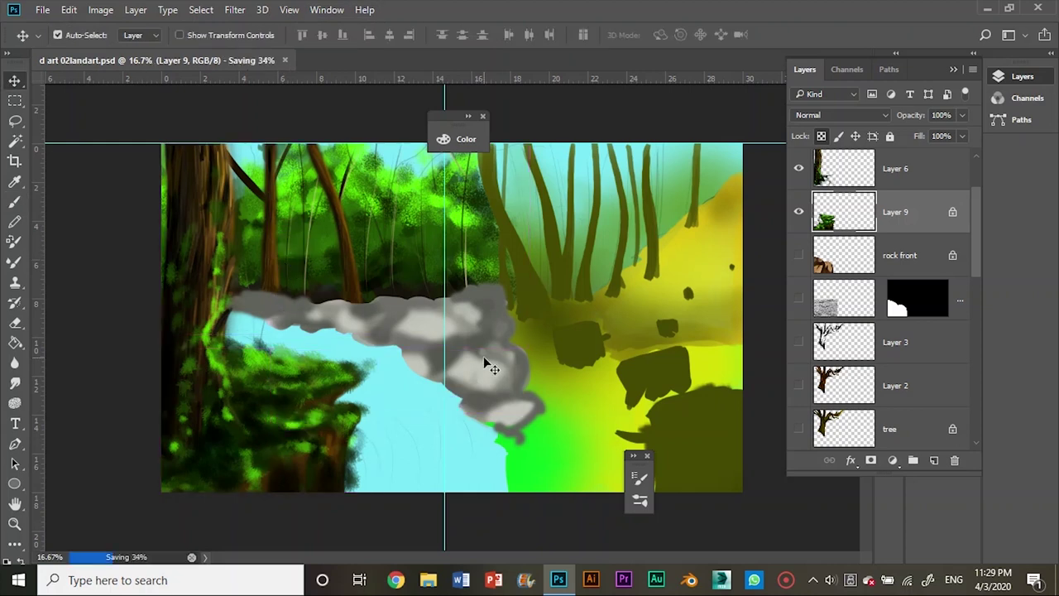
click(488, 372)
click(813, 580)
click(799, 550)
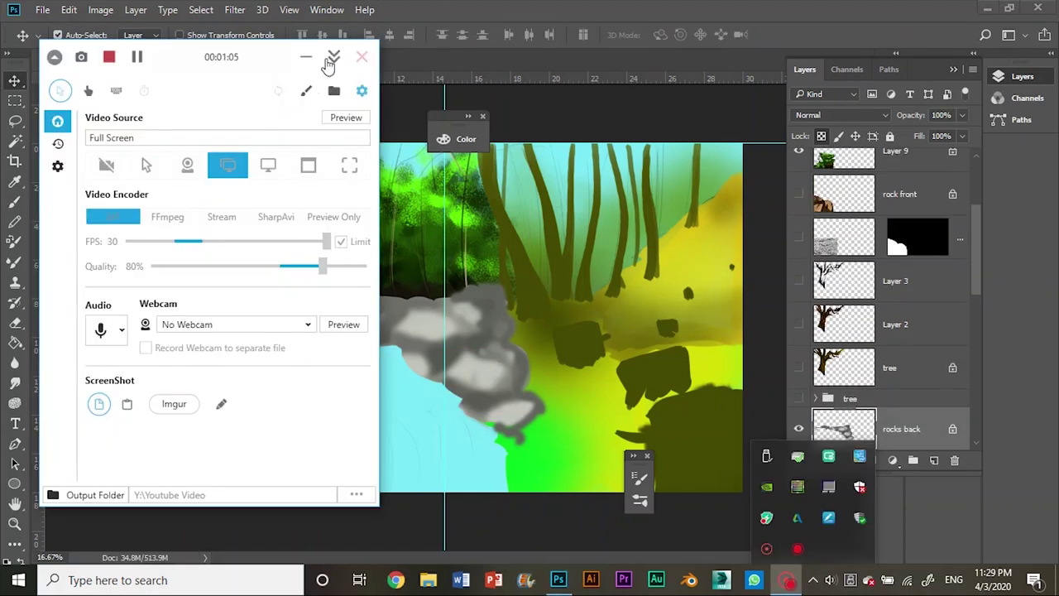
click(306, 58)
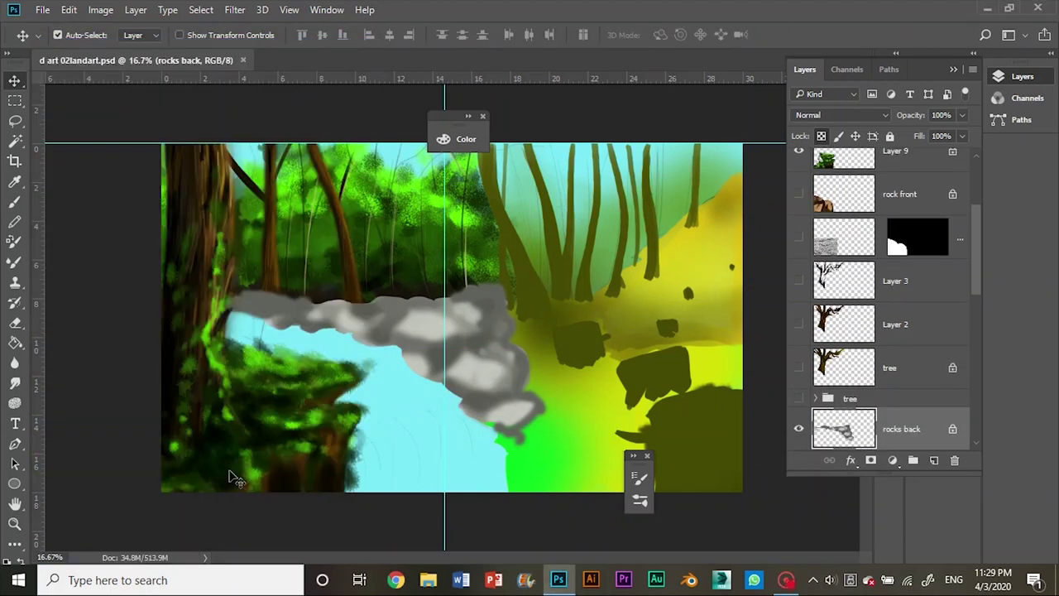
scroll(568, 281, up, 1)
scroll(569, 282, up, 1)
mouse_move(565, 286)
mouse_down()
mouse_move(397, 372)
mouse_move(290, 202)
mouse_up()
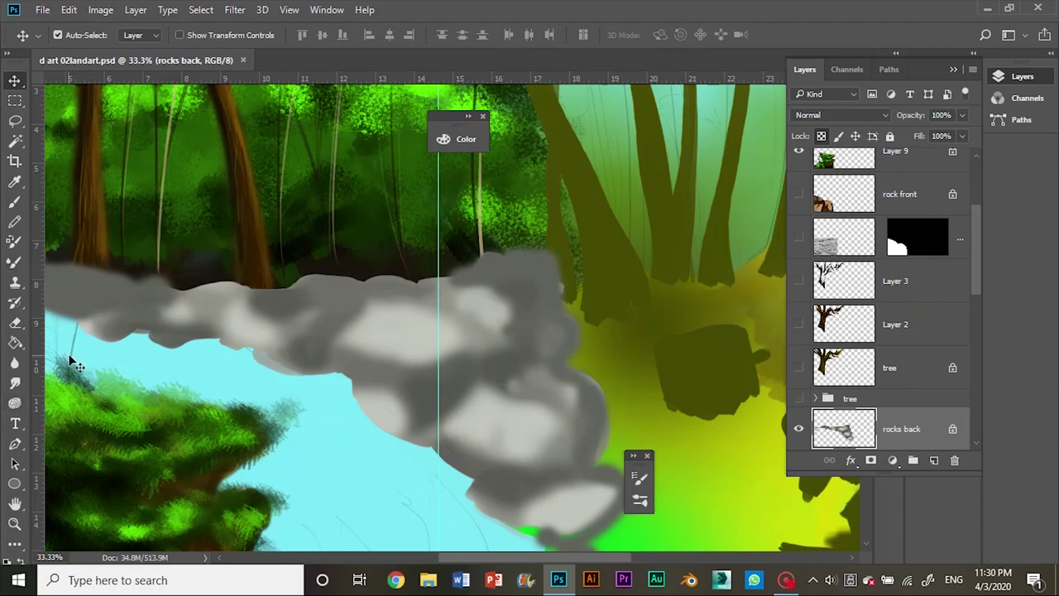
Shade the top and lower-left edges of the grey rocks with brown-grey strokes
key(b)
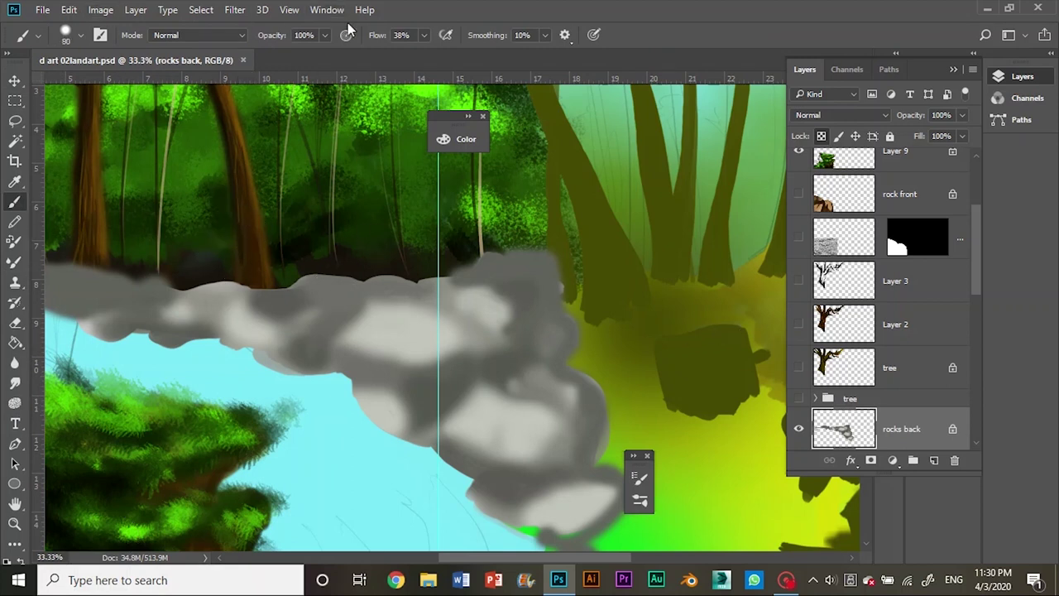
click(466, 139)
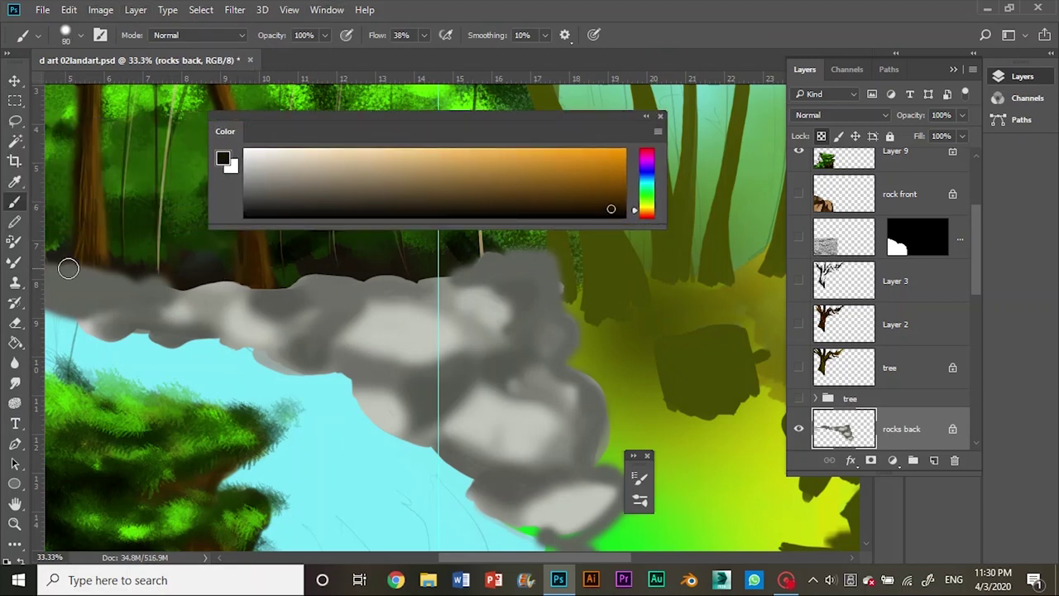
mouse_move(211, 287)
mouse_down()
mouse_move(78, 293)
mouse_move(174, 298)
mouse_move(203, 276)
mouse_move(469, 273)
mouse_move(367, 284)
mouse_move(452, 311)
mouse_move(488, 277)
mouse_move(489, 361)
mouse_move(417, 425)
mouse_move(444, 364)
mouse_move(390, 386)
mouse_move(506, 374)
mouse_move(578, 404)
mouse_move(485, 473)
mouse_move(574, 459)
mouse_move(589, 442)
mouse_move(571, 445)
mouse_move(534, 537)
mouse_up()
mouse_move(296, 382)
mouse_down()
mouse_move(148, 327)
mouse_move(70, 324)
mouse_up()
drag(321, 382, 431, 443)
mouse_move(464, 272)
mouse_down()
mouse_move(157, 285)
mouse_move(414, 302)
mouse_move(291, 320)
mouse_move(80, 263)
mouse_move(300, 325)
mouse_up()
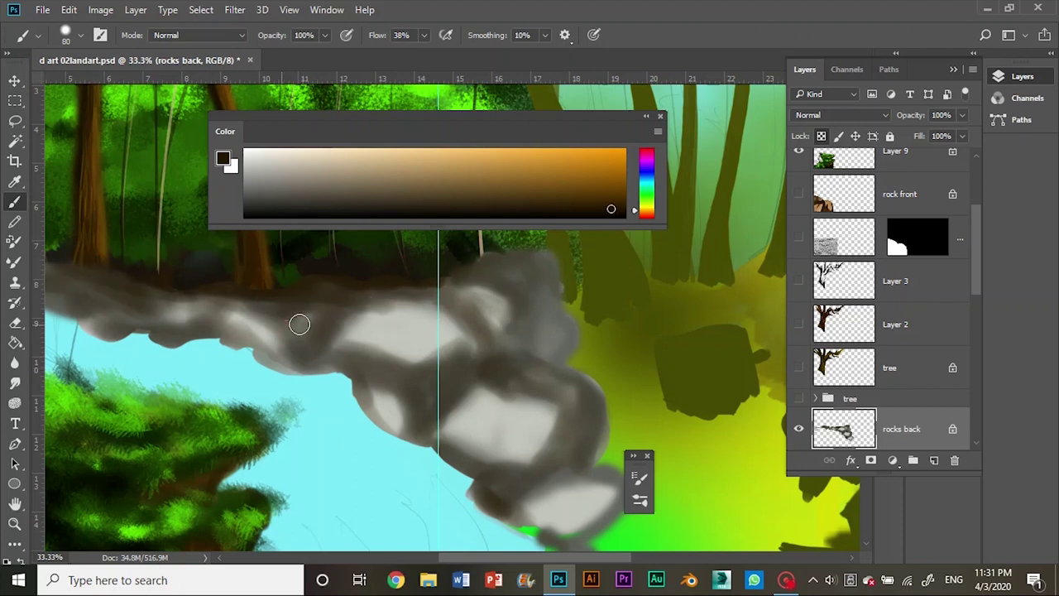
Refine the rocks' lower edges and paint grey over the middle rock
drag(386, 394, 379, 384)
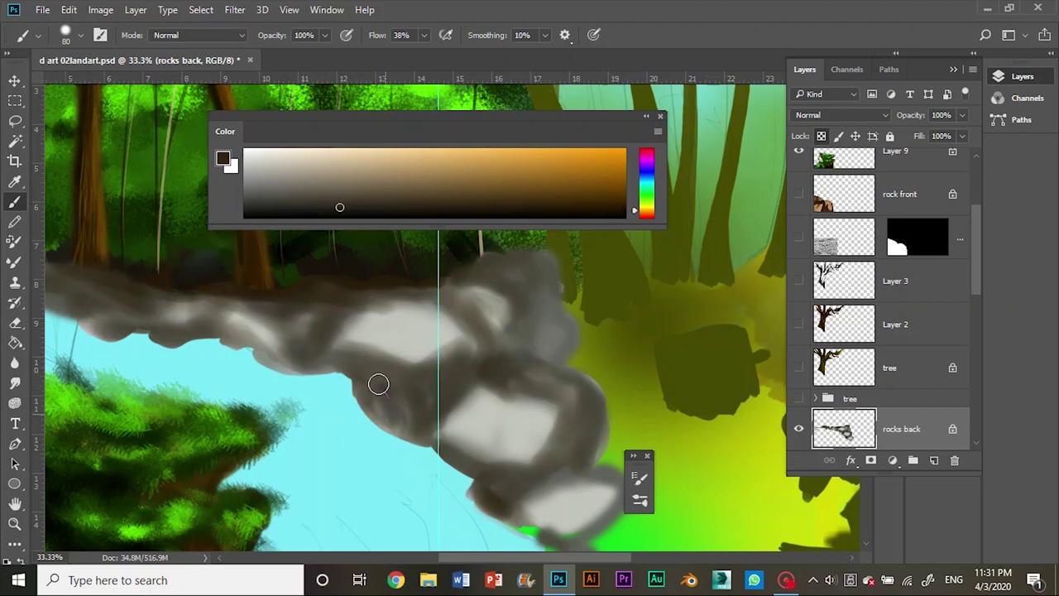
key(ctrl+z)
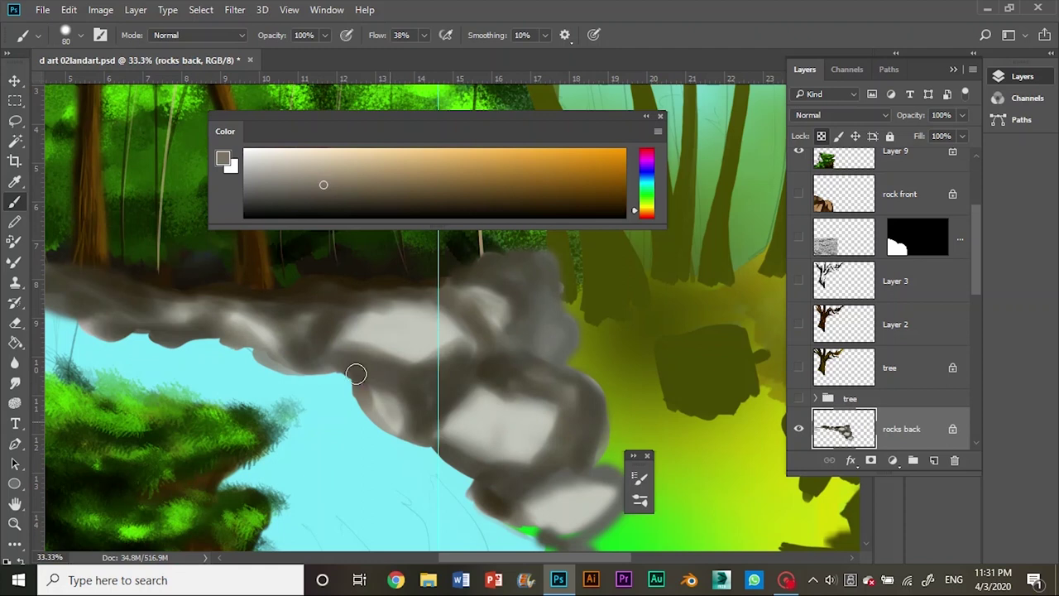
key(ctrl+shift+z)
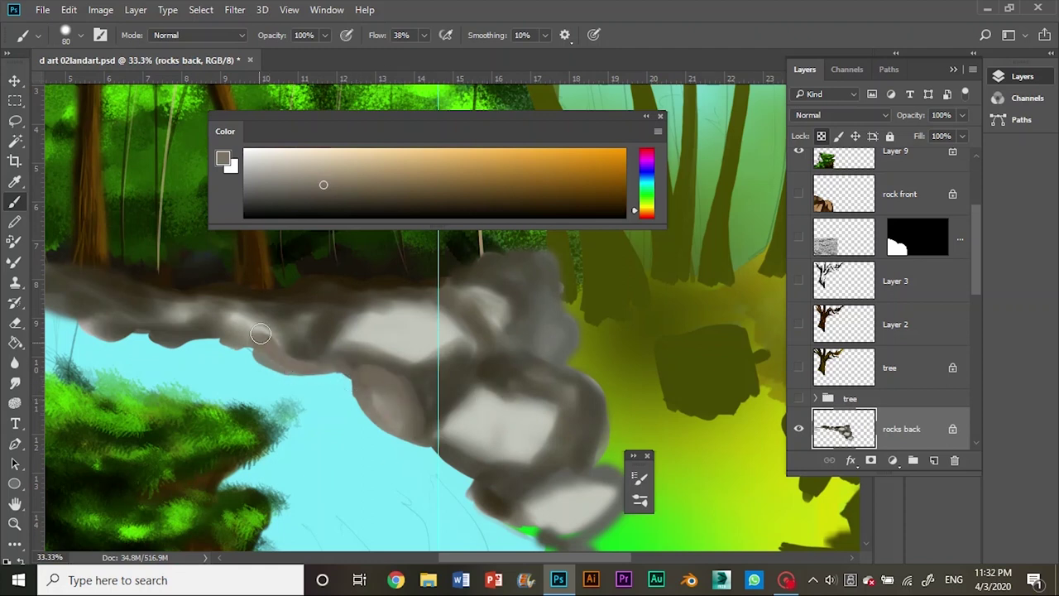
drag(260, 334, 273, 348)
mouse_move(463, 355)
mouse_down()
mouse_move(468, 329)
mouse_move(510, 349)
mouse_move(501, 371)
mouse_move(510, 496)
mouse_move(613, 475)
mouse_up()
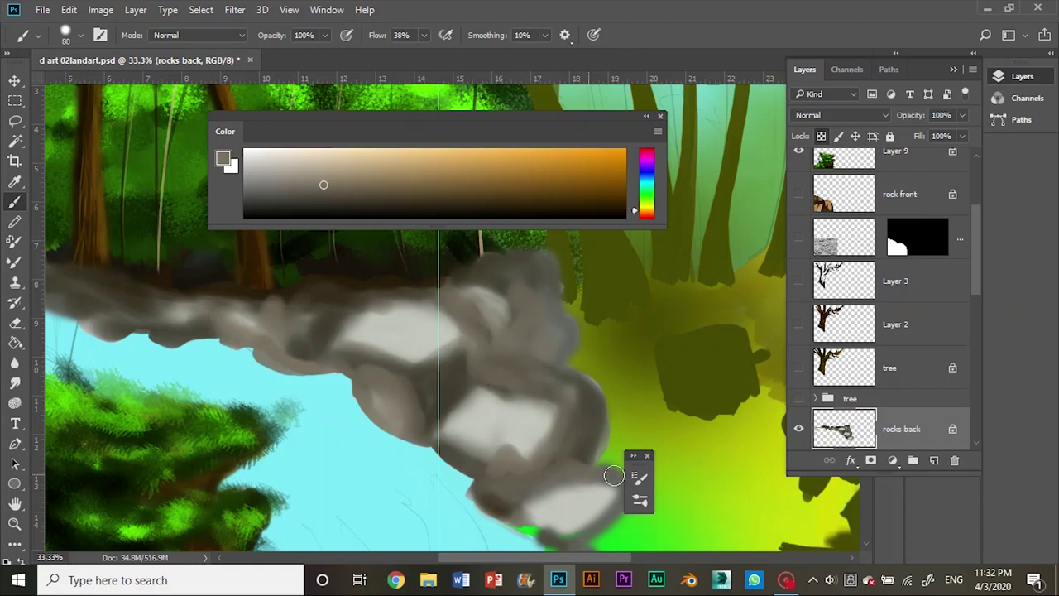
scroll(164, 309, left, 5)
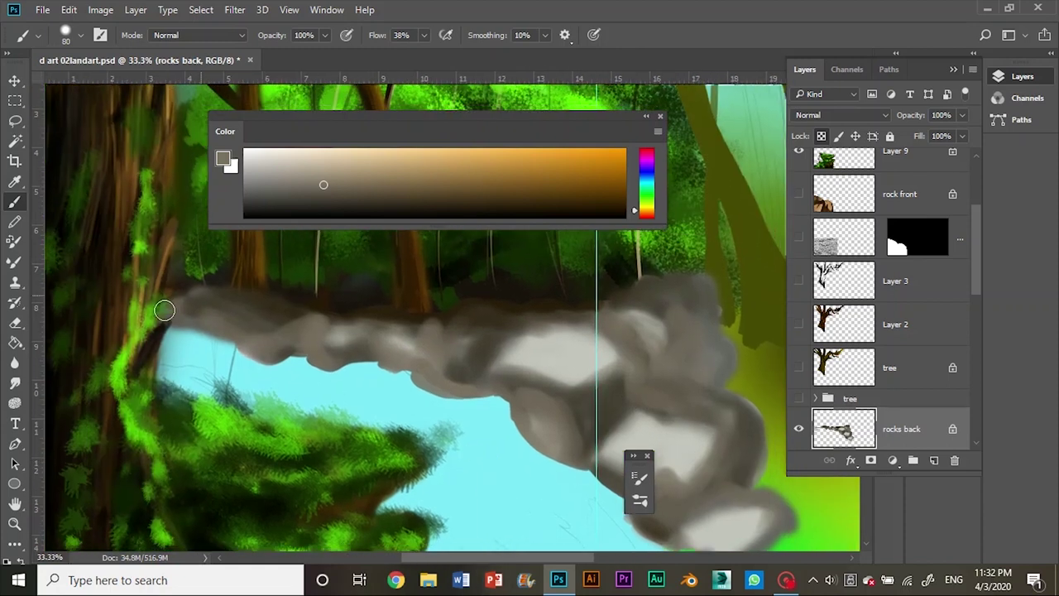
scroll(373, 254, down, 4)
scroll(373, 253, right, 5)
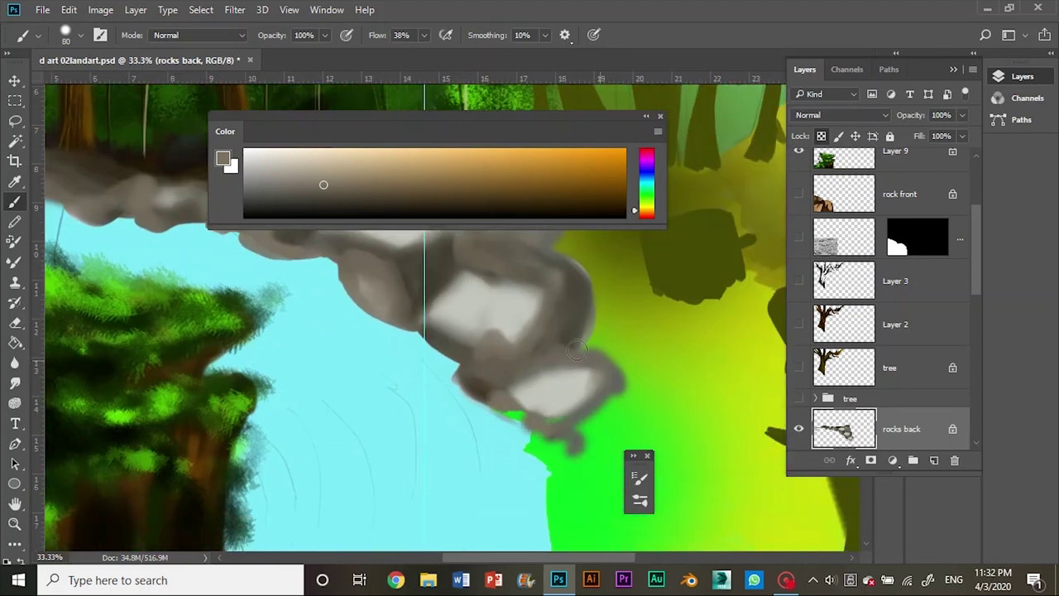
scroll(577, 350, left, 3)
click(364, 169)
Deepen dark grey shadows along the lower rocks and the upper-left band of rocks
drag(445, 354, 447, 361)
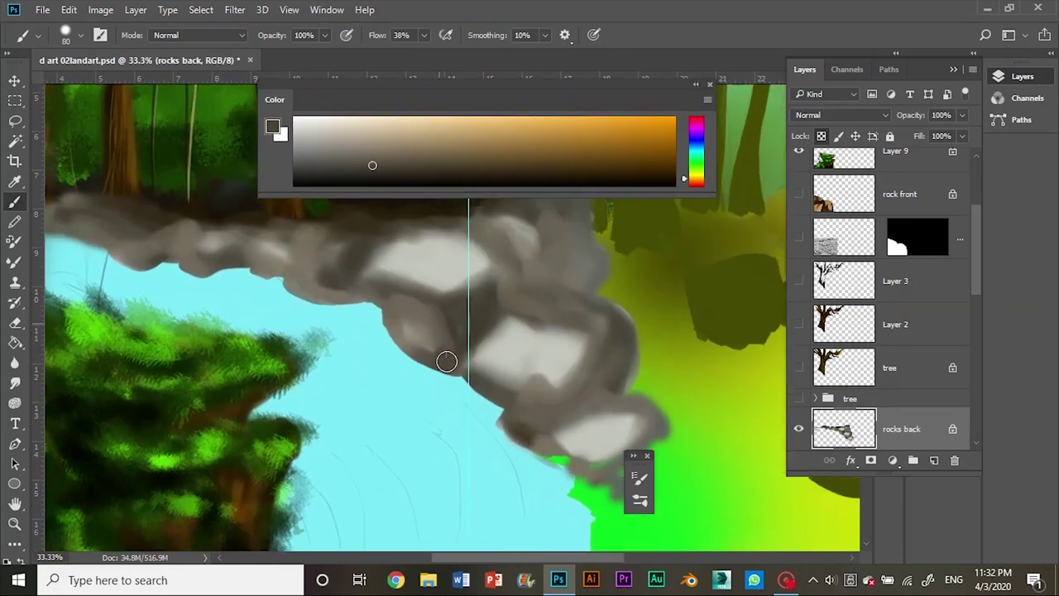
mouse_move(454, 308)
mouse_down()
mouse_move(473, 296)
mouse_move(480, 326)
mouse_move(421, 291)
mouse_move(490, 265)
mouse_move(417, 324)
mouse_move(480, 263)
mouse_move(469, 285)
mouse_up()
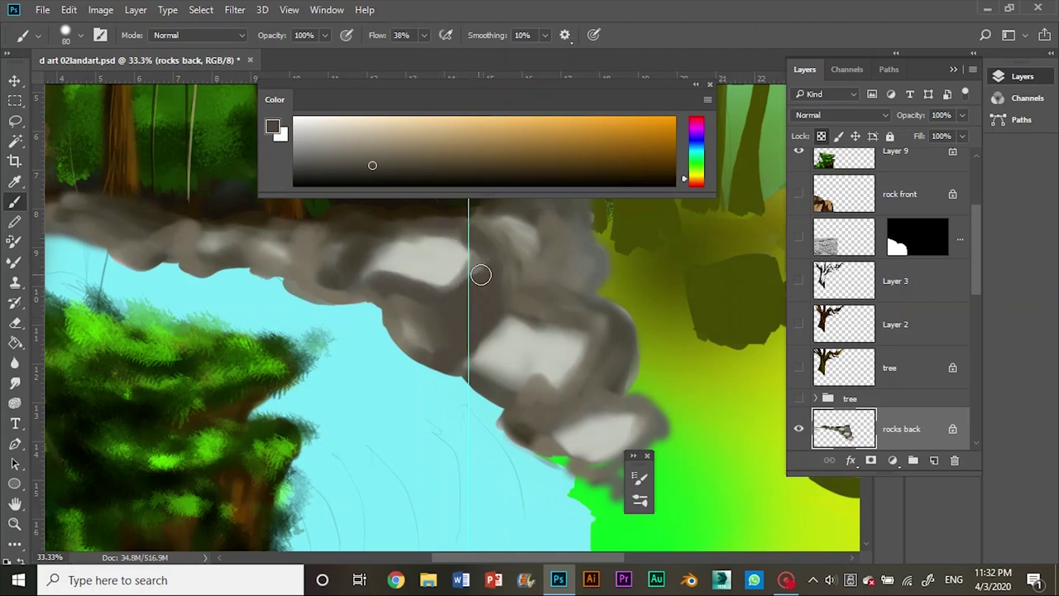
mouse_move(434, 339)
mouse_down()
mouse_move(508, 301)
mouse_move(485, 355)
mouse_move(515, 402)
mouse_move(540, 411)
mouse_move(500, 335)
mouse_move(523, 284)
mouse_move(610, 317)
mouse_move(514, 289)
mouse_move(591, 395)
mouse_move(541, 439)
mouse_move(635, 449)
mouse_move(511, 405)
mouse_up()
mouse_move(310, 294)
mouse_down()
mouse_move(291, 231)
mouse_move(116, 213)
mouse_up()
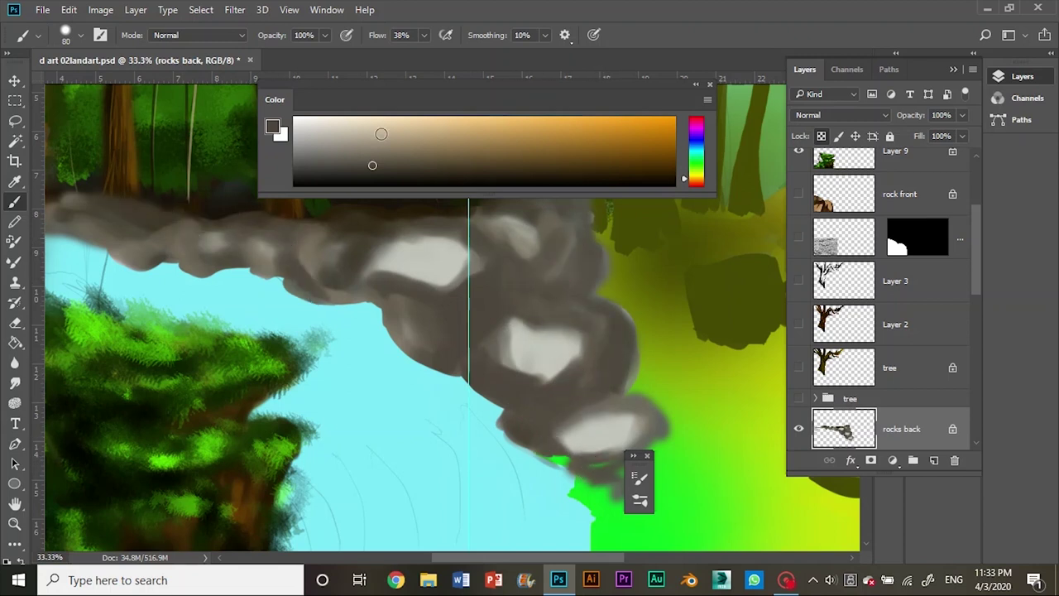
Paint warm beige highlights across the central, middle and left rocks, plus a near-black stroke below
mouse_move(398, 240)
mouse_down()
mouse_move(447, 273)
mouse_move(389, 240)
mouse_move(464, 249)
mouse_move(447, 296)
mouse_move(414, 261)
mouse_up()
mouse_move(484, 347)
mouse_down()
mouse_move(534, 314)
mouse_move(576, 369)
mouse_up()
mouse_move(571, 372)
mouse_down()
mouse_move(486, 360)
mouse_move(558, 348)
mouse_move(589, 386)
mouse_move(571, 463)
mouse_up()
mouse_move(530, 236)
mouse_down()
mouse_move(561, 269)
mouse_move(547, 239)
mouse_up()
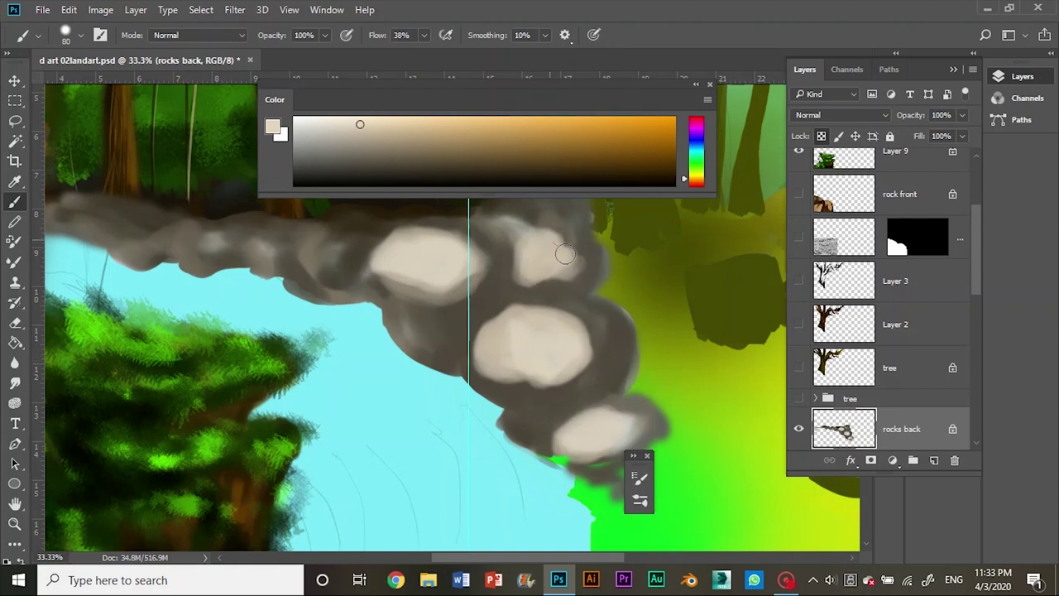
drag(489, 84, 690, 43)
drag(292, 273, 344, 248)
drag(377, 331, 463, 376)
drag(508, 209, 484, 222)
drag(236, 225, 249, 236)
mouse_move(136, 244)
mouse_down()
mouse_move(137, 207)
mouse_move(66, 203)
mouse_move(253, 252)
mouse_up()
click(502, 141)
mouse_move(290, 285)
mouse_down()
mouse_move(237, 215)
mouse_move(178, 240)
mouse_move(83, 237)
mouse_move(148, 232)
mouse_move(204, 262)
mouse_move(173, 218)
mouse_move(449, 230)
mouse_move(389, 282)
mouse_move(451, 308)
mouse_move(480, 289)
mouse_move(461, 312)
mouse_move(430, 273)
mouse_move(366, 289)
mouse_move(379, 272)
mouse_move(284, 256)
mouse_move(448, 282)
mouse_move(521, 343)
mouse_move(532, 312)
mouse_move(552, 318)
mouse_move(577, 301)
mouse_move(591, 326)
mouse_move(591, 398)
mouse_move(619, 433)
mouse_move(541, 373)
mouse_move(627, 312)
mouse_move(598, 279)
mouse_move(633, 202)
mouse_move(698, 253)
mouse_move(664, 246)
mouse_move(629, 303)
mouse_move(691, 308)
mouse_move(684, 355)
mouse_move(712, 392)
mouse_up()
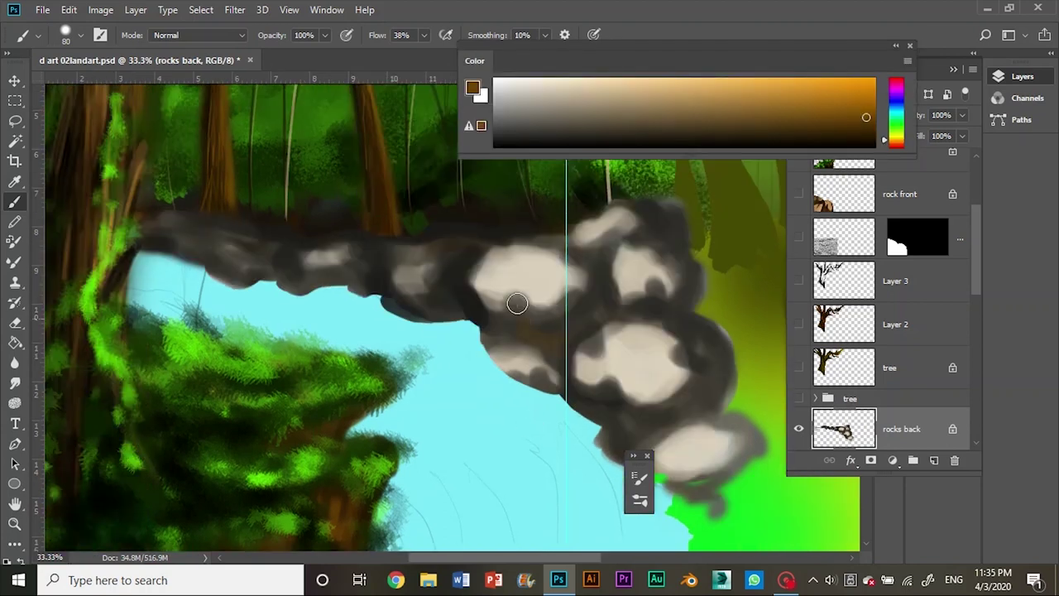
Brush brown over the dark areas of the middle, lower and upper-right rocks
mouse_move(645, 309)
mouse_down()
mouse_move(612, 381)
mouse_move(654, 368)
mouse_move(551, 286)
mouse_move(501, 302)
mouse_up()
drag(423, 263, 683, 451)
drag(683, 451, 635, 255)
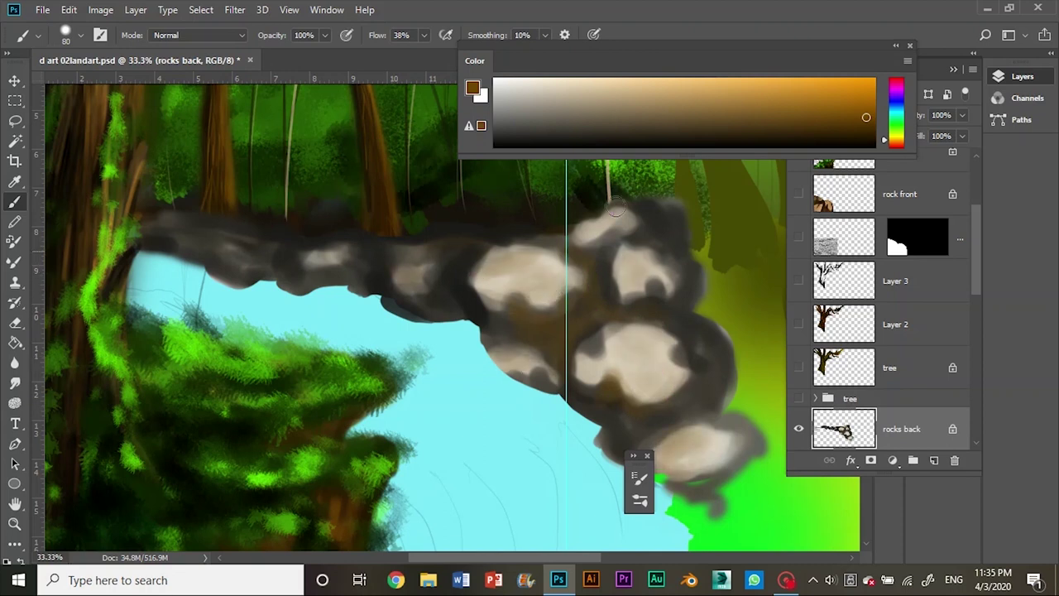
drag(705, 281, 651, 242)
Paint light beige highlights on the middle and left rocks
click(637, 80)
mouse_move(674, 318)
mouse_down()
mouse_move(690, 372)
mouse_move(667, 356)
mouse_move(651, 416)
mouse_move(612, 443)
mouse_up()
mouse_move(441, 315)
mouse_down()
mouse_move(343, 265)
mouse_move(264, 254)
mouse_move(407, 307)
mouse_move(433, 254)
mouse_move(572, 383)
mouse_up()
click(860, 132)
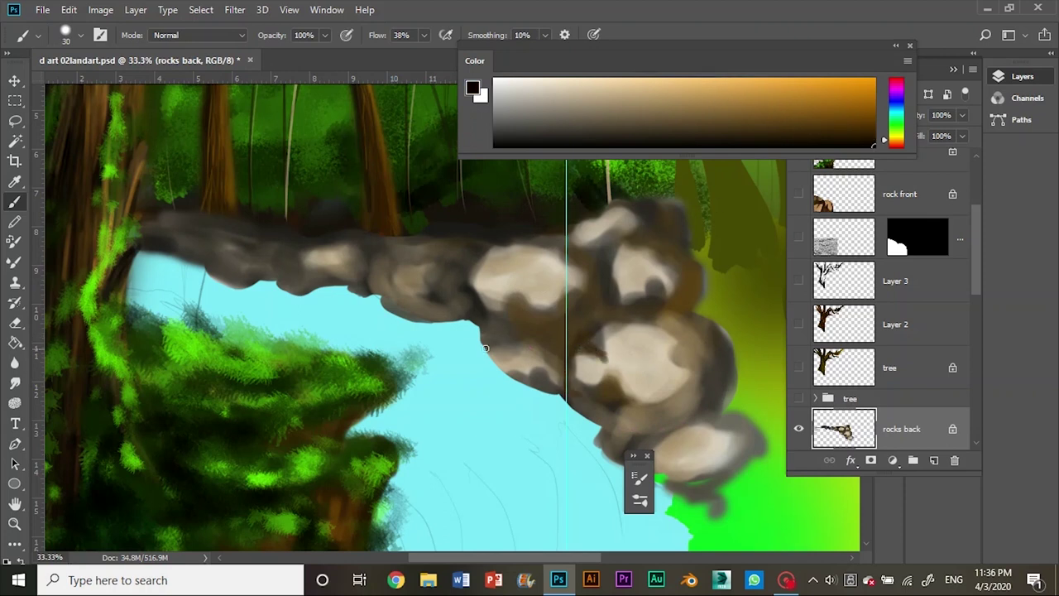
Paint dark shadows along the rock underside, ledge middle and right rocks
drag(486, 341, 511, 301)
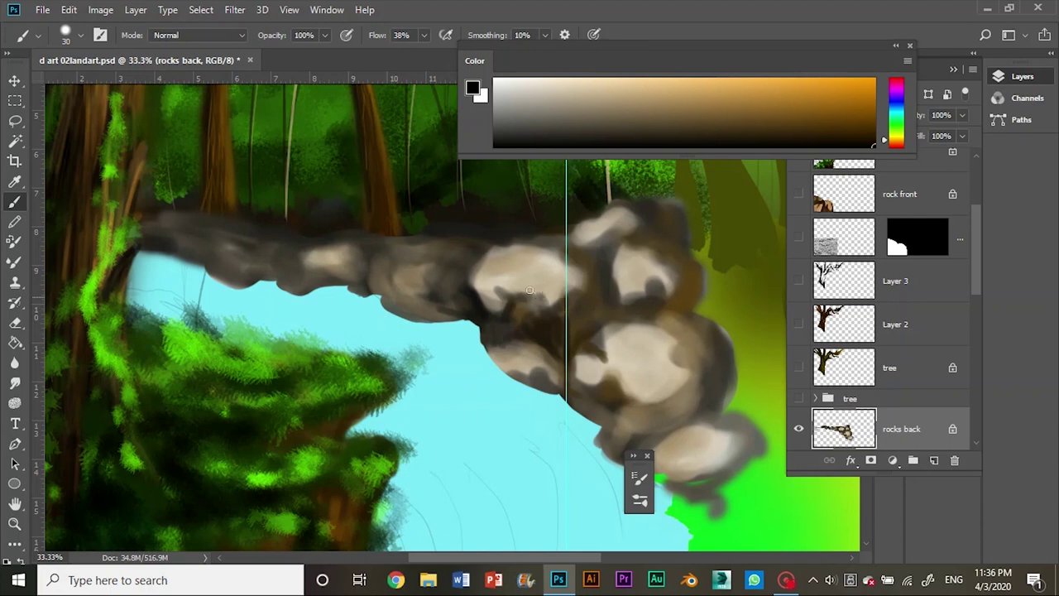
mouse_move(493, 259)
mouse_down()
mouse_move(423, 255)
mouse_move(445, 227)
mouse_up()
drag(585, 296, 583, 295)
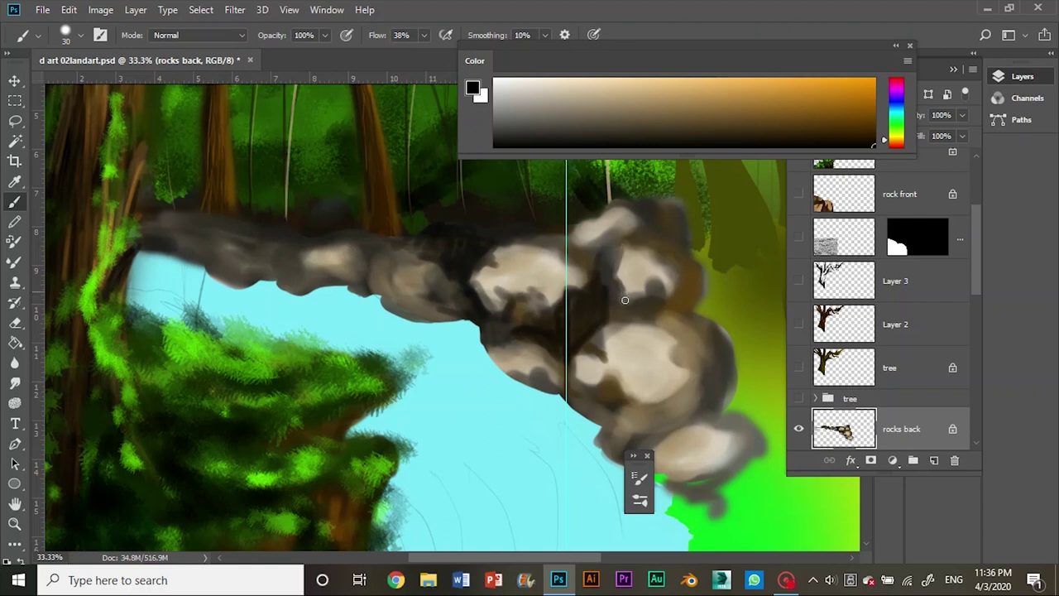
drag(621, 245, 584, 312)
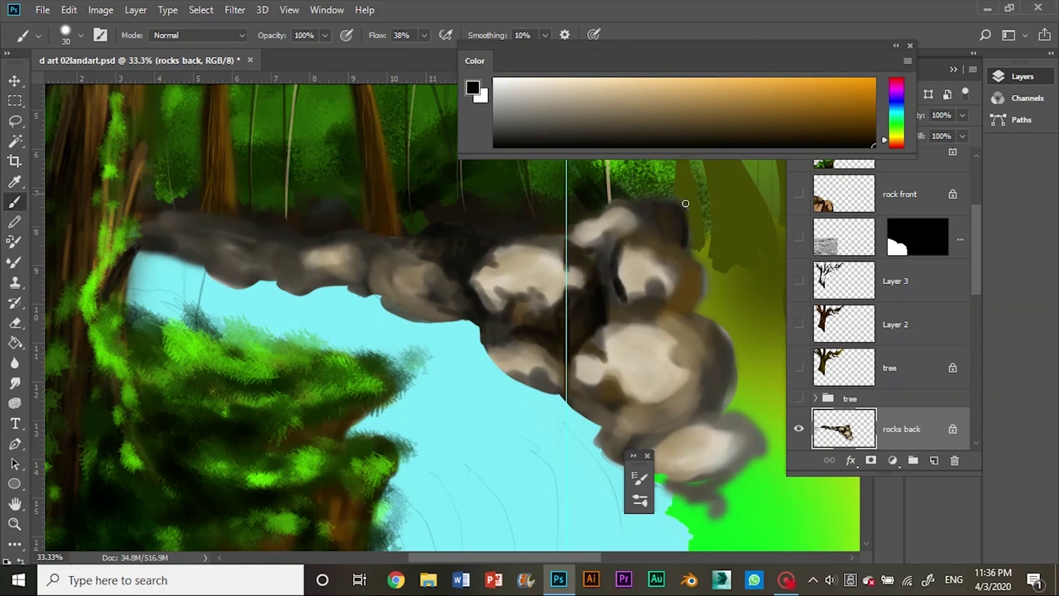
mouse_move(622, 304)
mouse_down()
mouse_move(608, 279)
mouse_move(579, 306)
mouse_up()
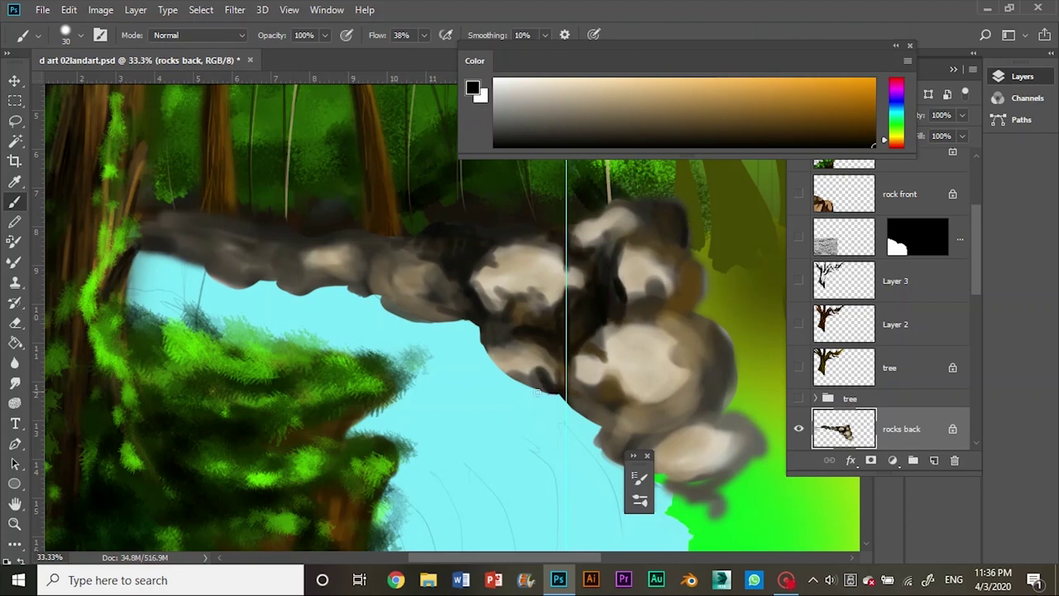
mouse_move(370, 287)
mouse_down()
mouse_move(393, 289)
mouse_move(402, 246)
mouse_move(435, 265)
mouse_up()
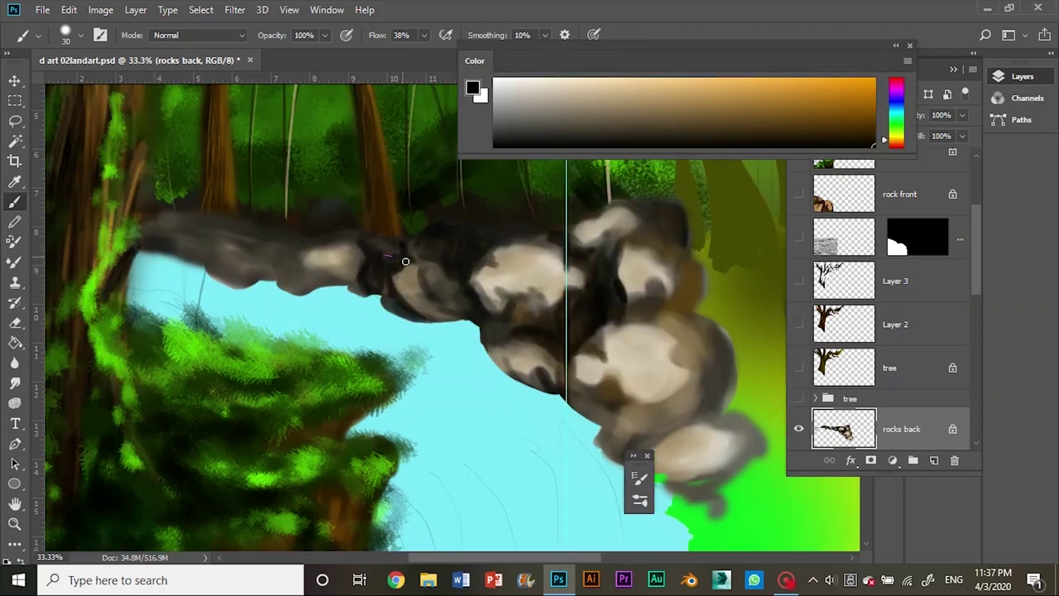
Darken the ledge's left underside, top, upper-left edge, lower-middle and right rocks
mouse_move(289, 295)
mouse_down()
mouse_move(279, 251)
mouse_move(284, 289)
mouse_move(231, 281)
mouse_up()
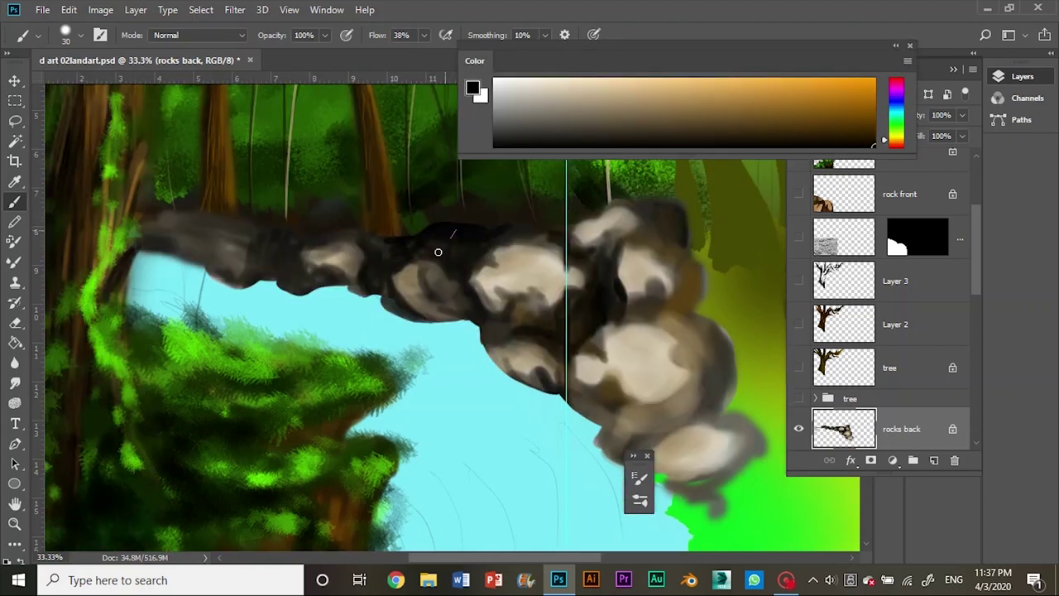
drag(437, 237, 523, 234)
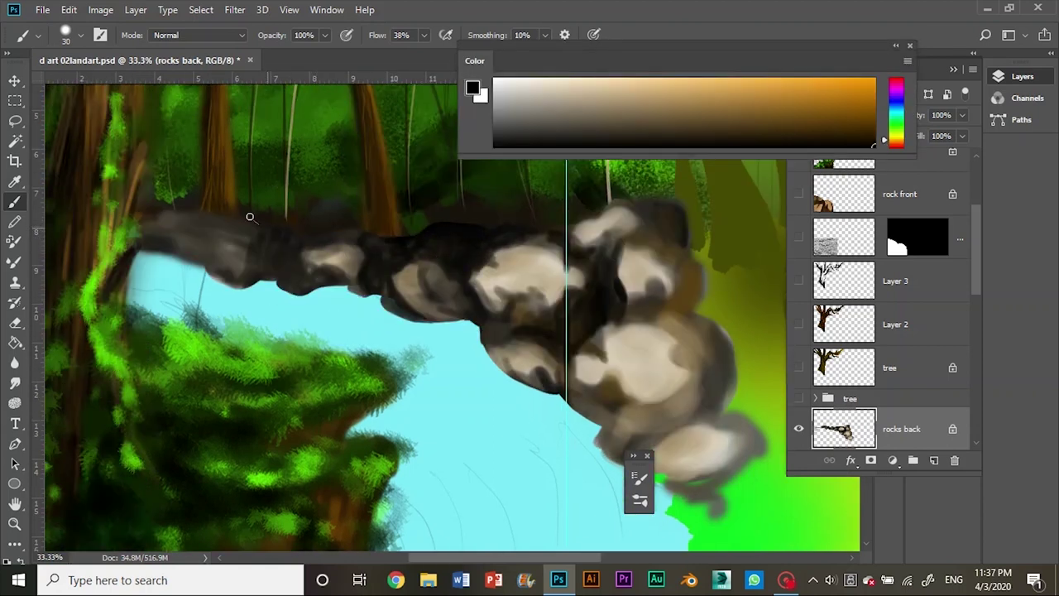
mouse_move(245, 248)
mouse_down()
mouse_move(138, 208)
mouse_move(206, 258)
mouse_up()
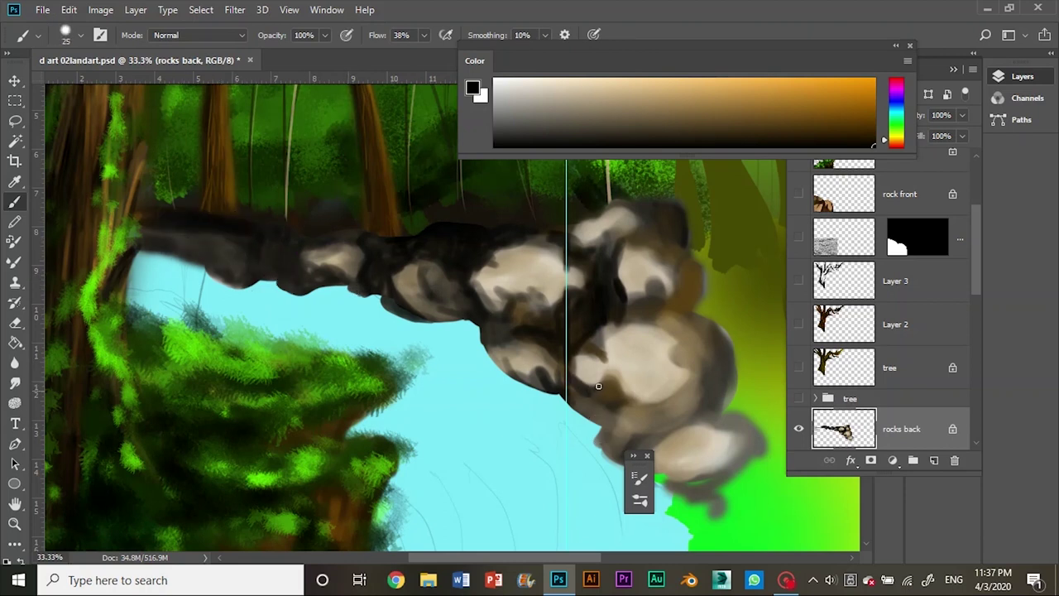
mouse_move(616, 400)
mouse_down()
mouse_move(586, 409)
mouse_move(670, 398)
mouse_up()
mouse_move(689, 348)
mouse_down()
mouse_move(700, 320)
mouse_move(655, 281)
mouse_up()
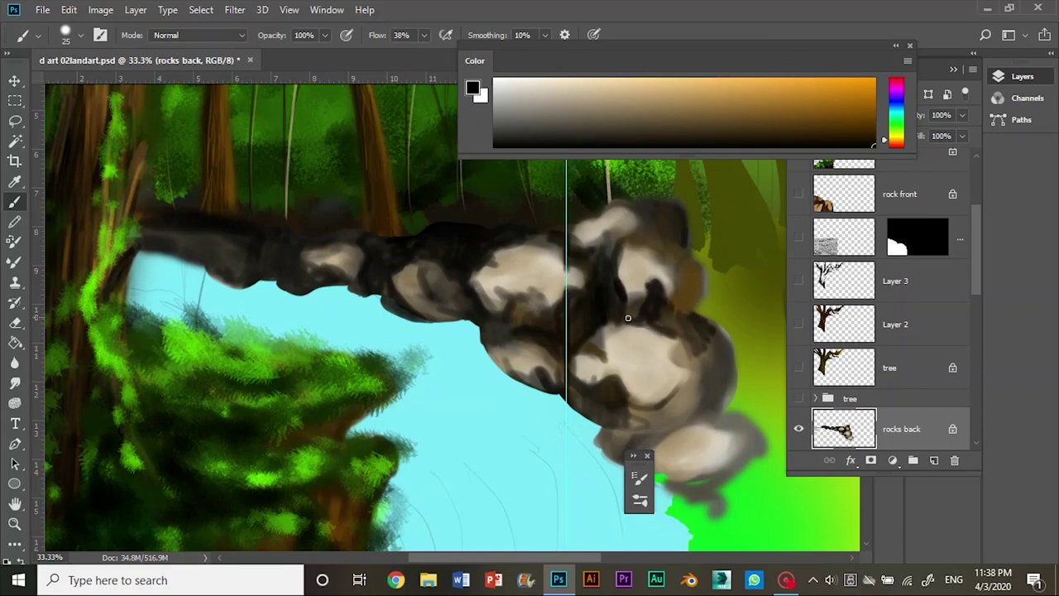
mouse_move(686, 361)
mouse_down()
mouse_move(687, 418)
mouse_move(670, 427)
mouse_up()
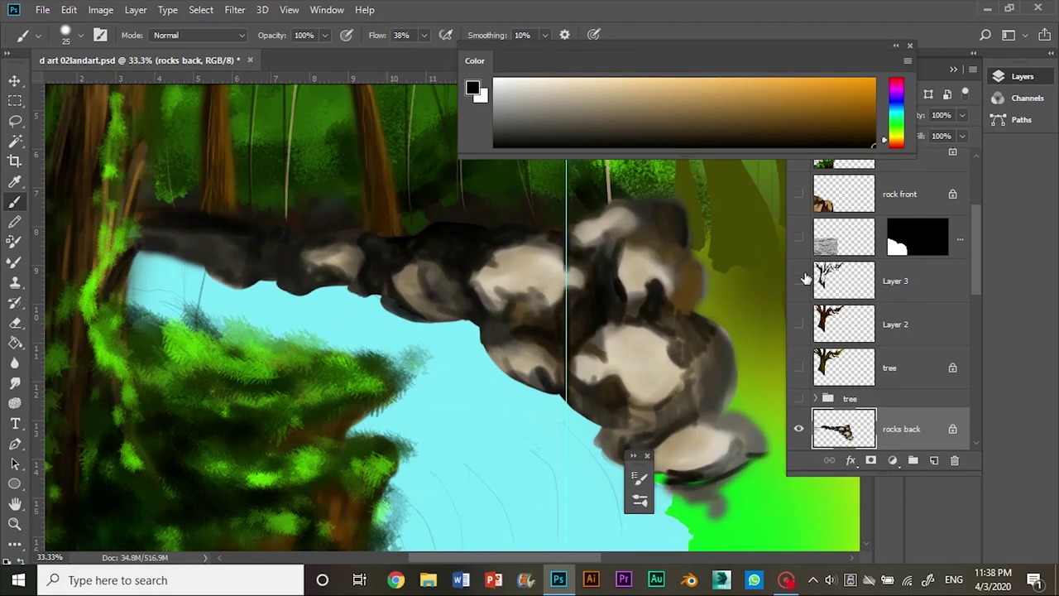
scroll(334, 350, down, 3)
With a larger brush, darken the right rock and the rocks' right and lower edges
key(bracketright)
key(bracketright)
key(bracketright)
mouse_move(568, 338)
mouse_down()
mouse_move(662, 284)
mouse_move(634, 249)
mouse_move(537, 249)
mouse_move(638, 172)
mouse_move(637, 261)
mouse_up()
mouse_move(589, 328)
mouse_down()
mouse_move(587, 468)
mouse_move(331, 296)
mouse_up()
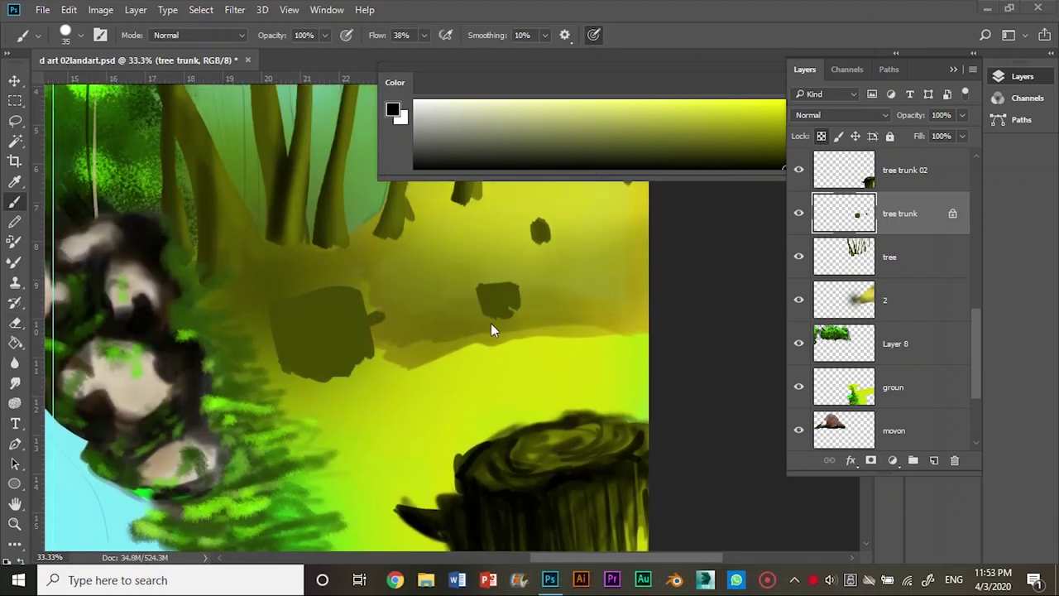
scroll(646, 407, down, 3)
scroll(634, 449, up, 4)
scroll(327, 406, down, 1)
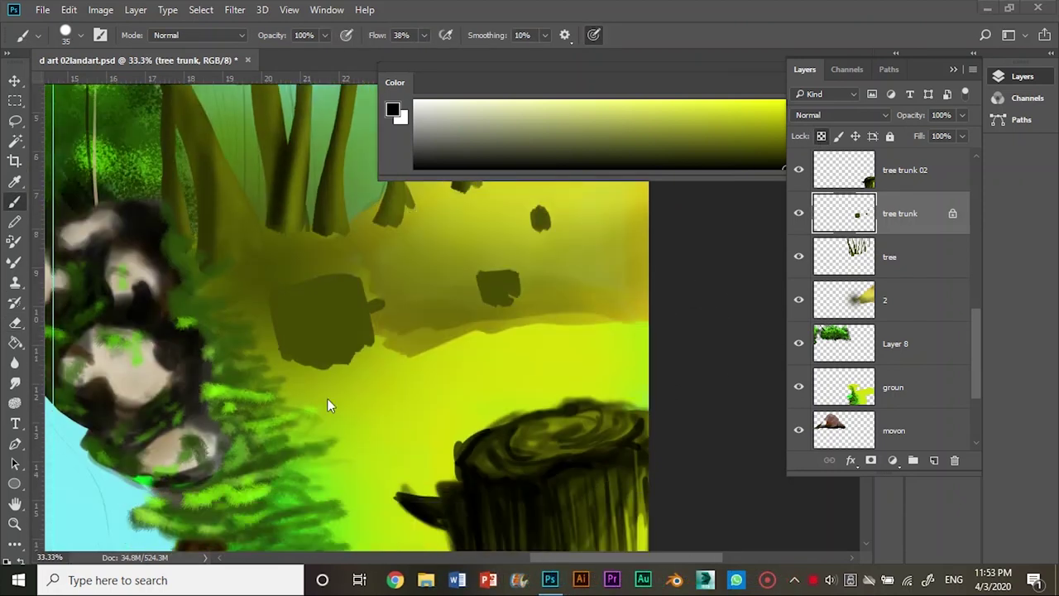
scroll(372, 381, up, 4)
scroll(418, 363, down, 1)
scroll(437, 424, down, 1)
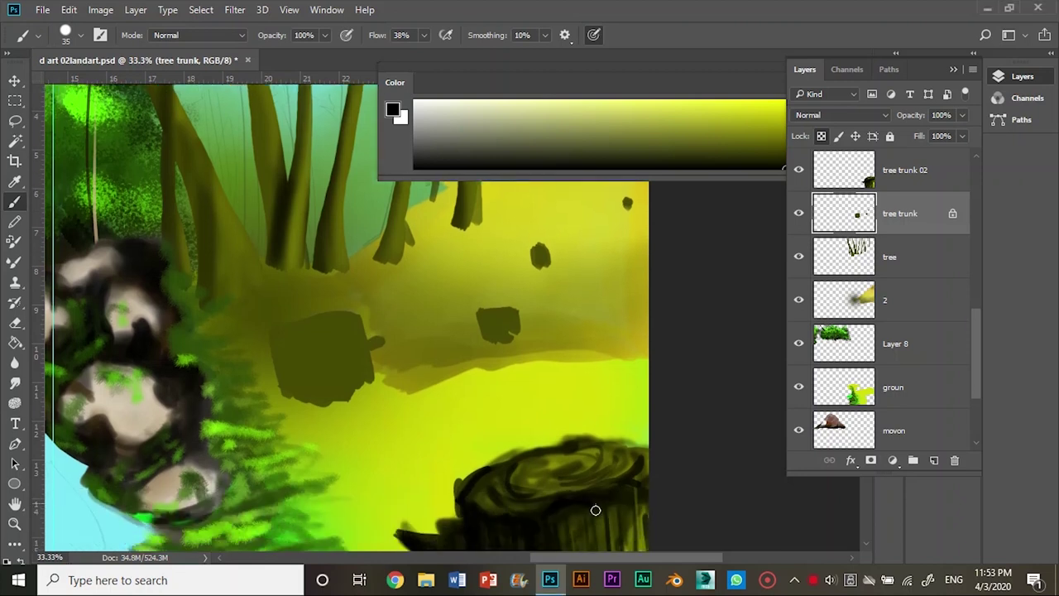
On the tree trunk 02 layer, choose a new brush shape and sample near-black olive from the stump
ctrl+click(584, 489)
click(779, 104)
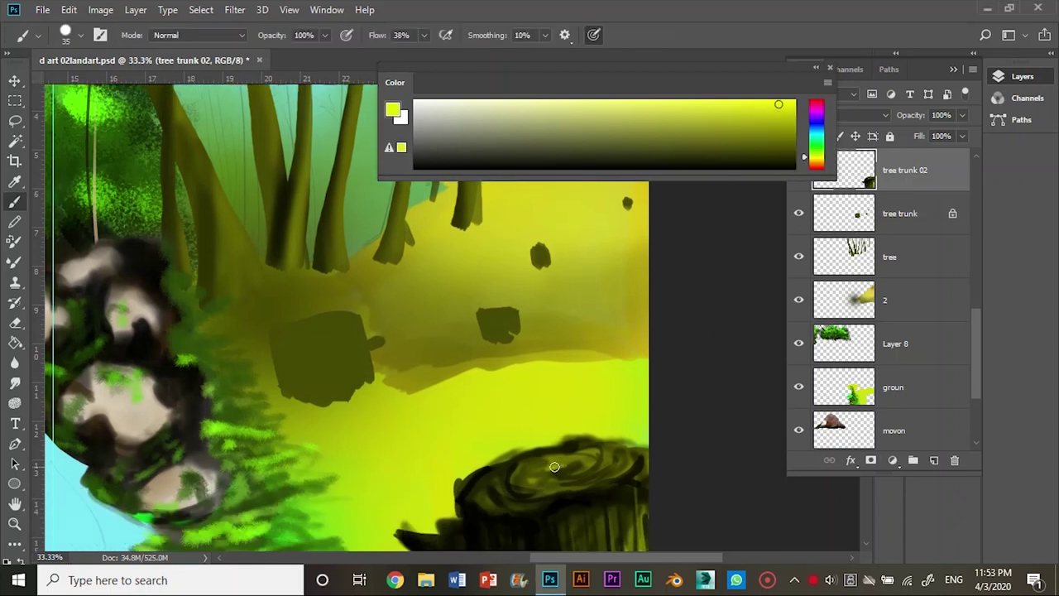
click(840, 217)
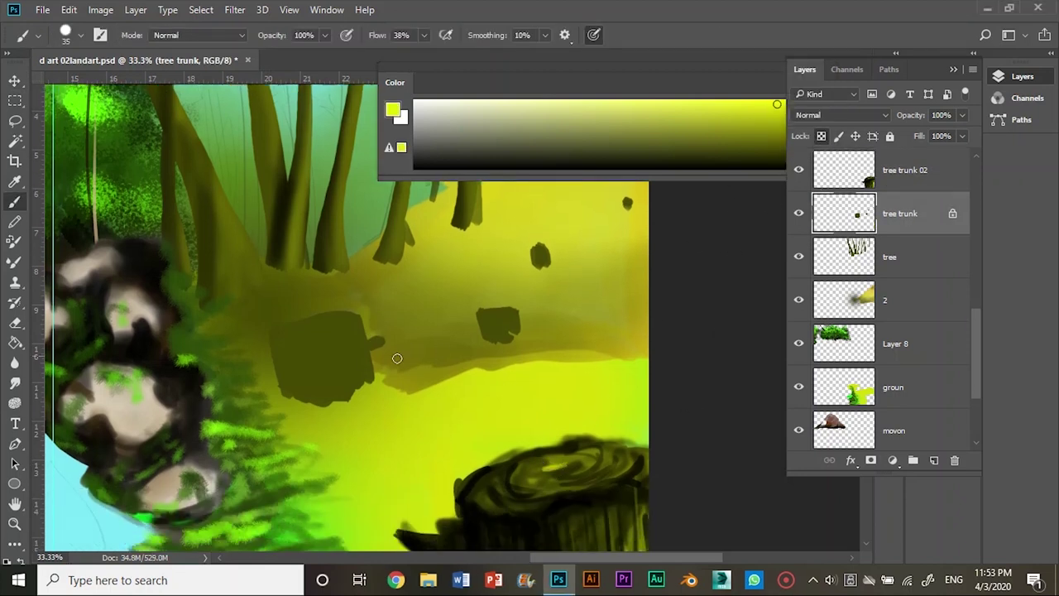
click(80, 35)
double_click(157, 103)
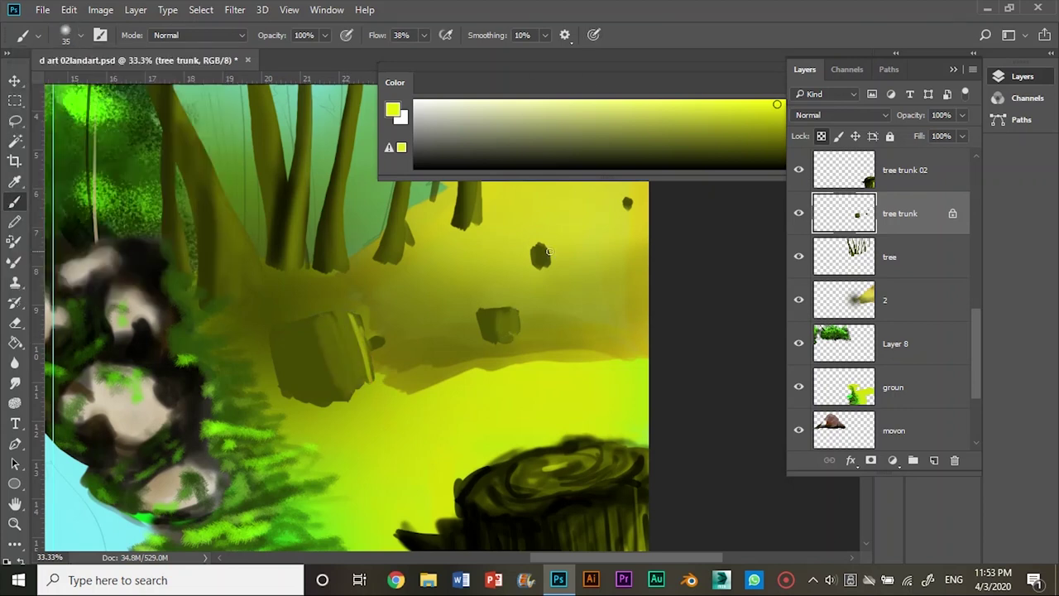
alt+click(472, 461)
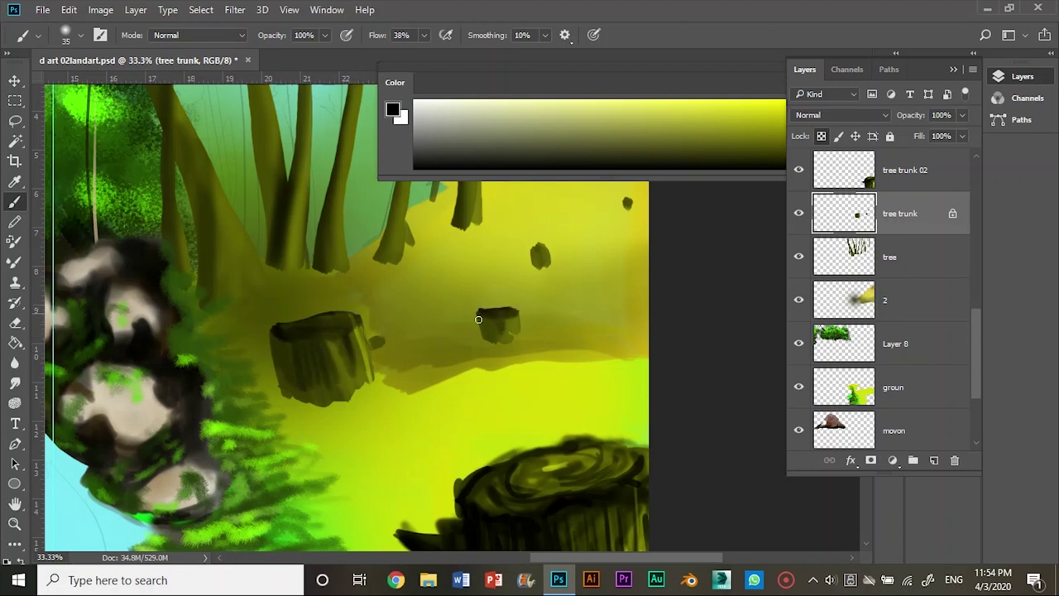
click(779, 106)
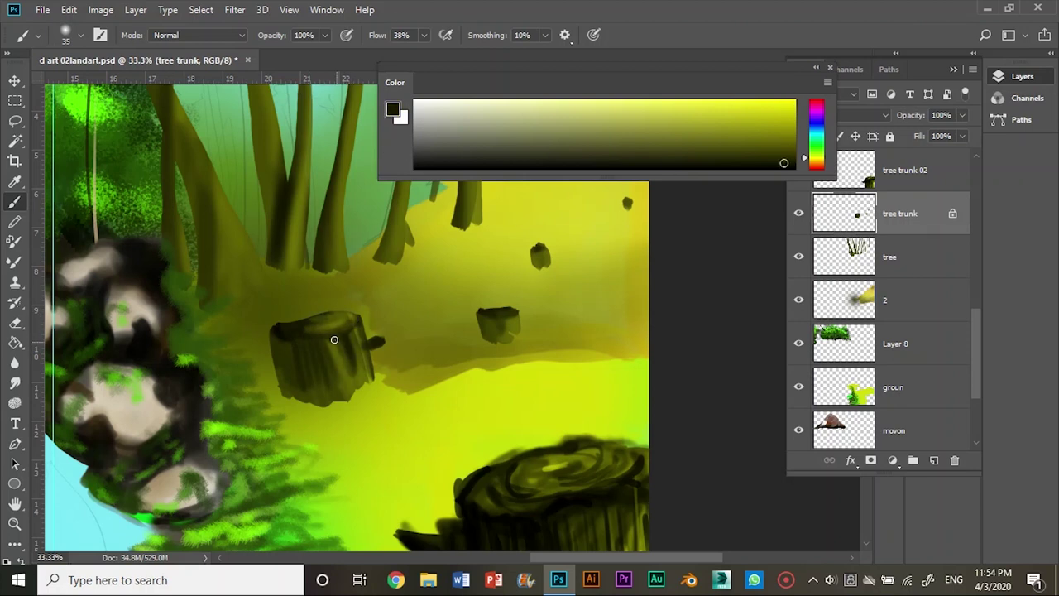
click(952, 216)
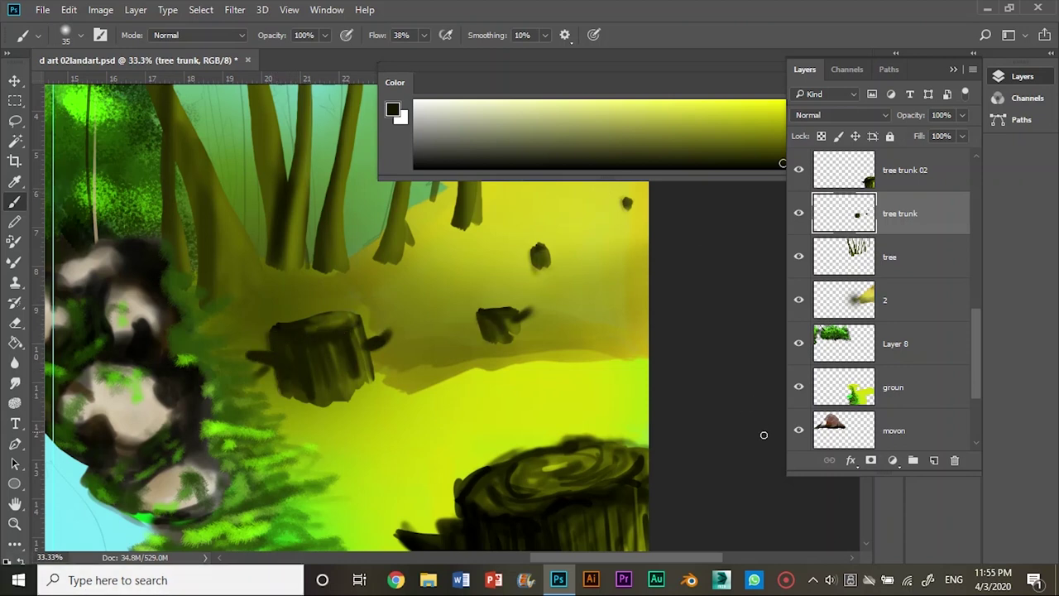
click(14, 80)
click(583, 385)
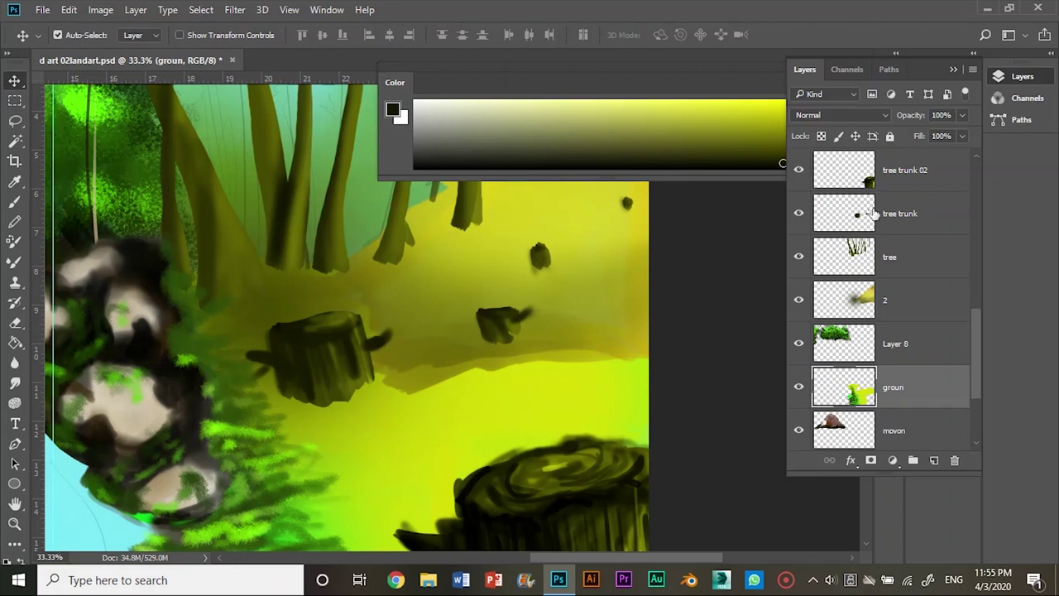
Paint dark grass texture along the ground edge and the big stump's base with the size-200 grass brush
click(14, 204)
click(81, 35)
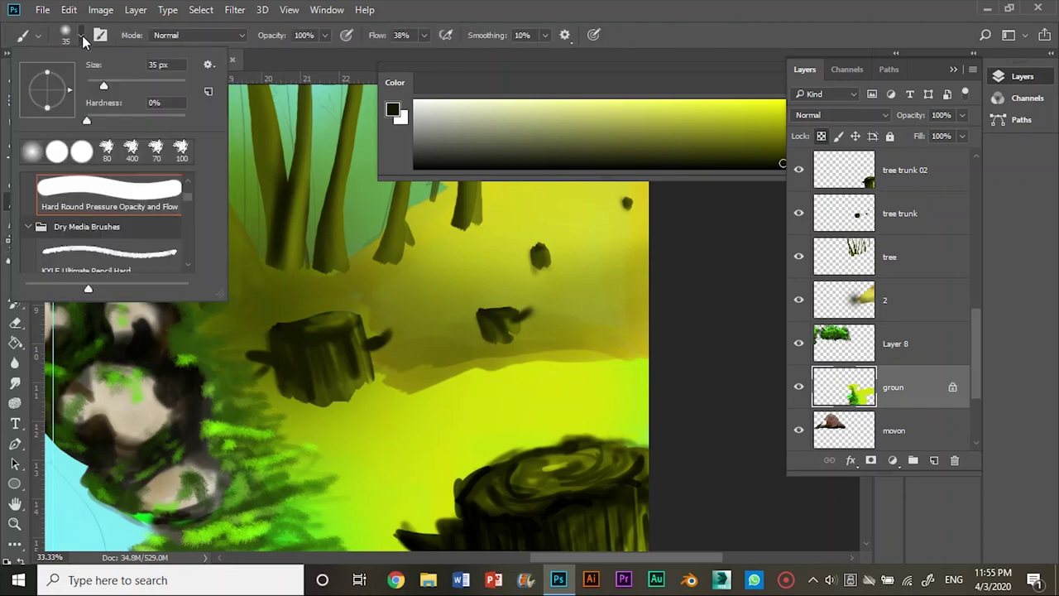
click(553, 378)
key(bracketright)
key(bracketright)
key(bracketright)
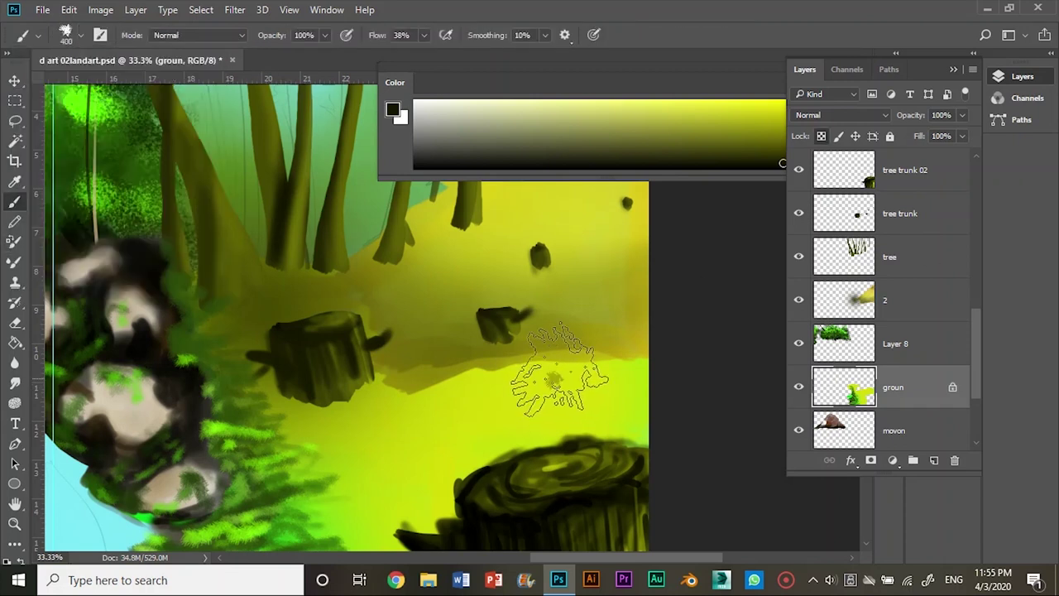
mouse_move(389, 384)
mouse_down()
mouse_move(331, 405)
mouse_move(549, 413)
mouse_move(621, 384)
mouse_up()
drag(307, 405, 392, 426)
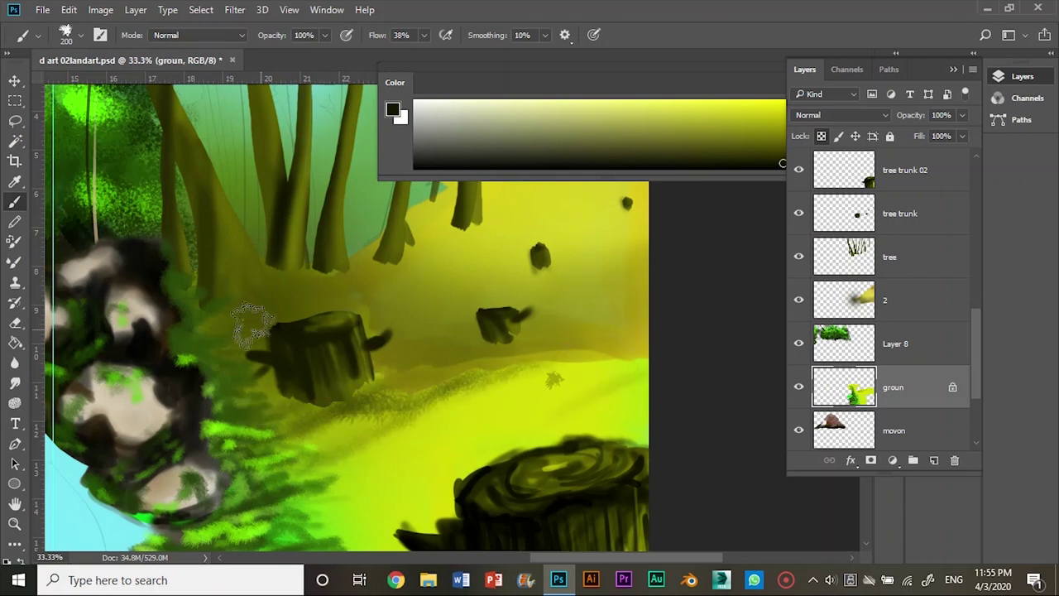
drag(539, 363, 518, 168)
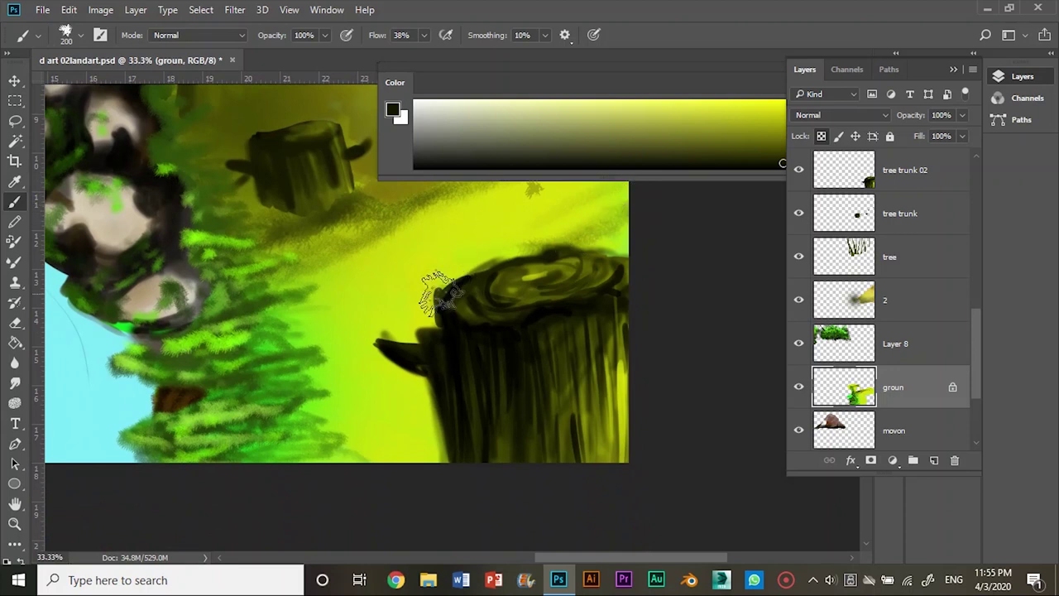
drag(421, 366, 469, 437)
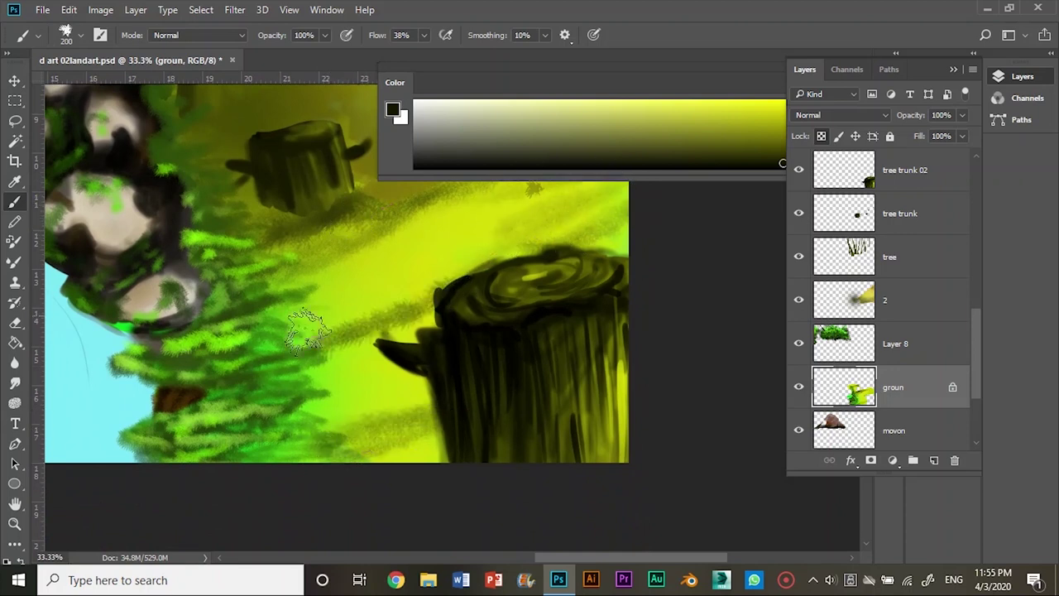
drag(533, 307, 509, 435)
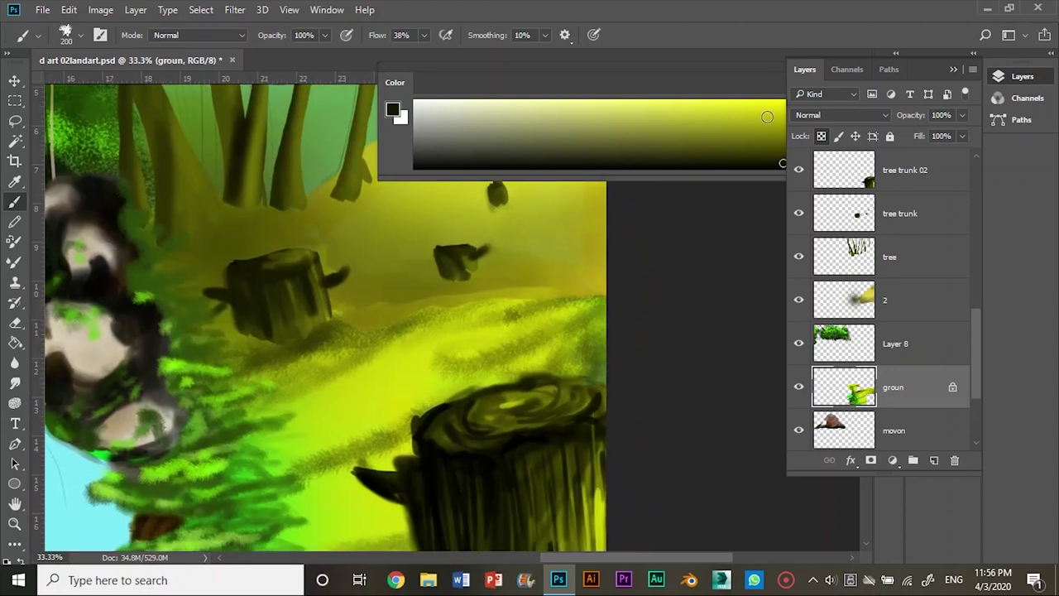
Back on the tree trunk layer, paint near-black grass strokes around the tree stump
alt+click(284, 354)
drag(284, 354, 576, 331)
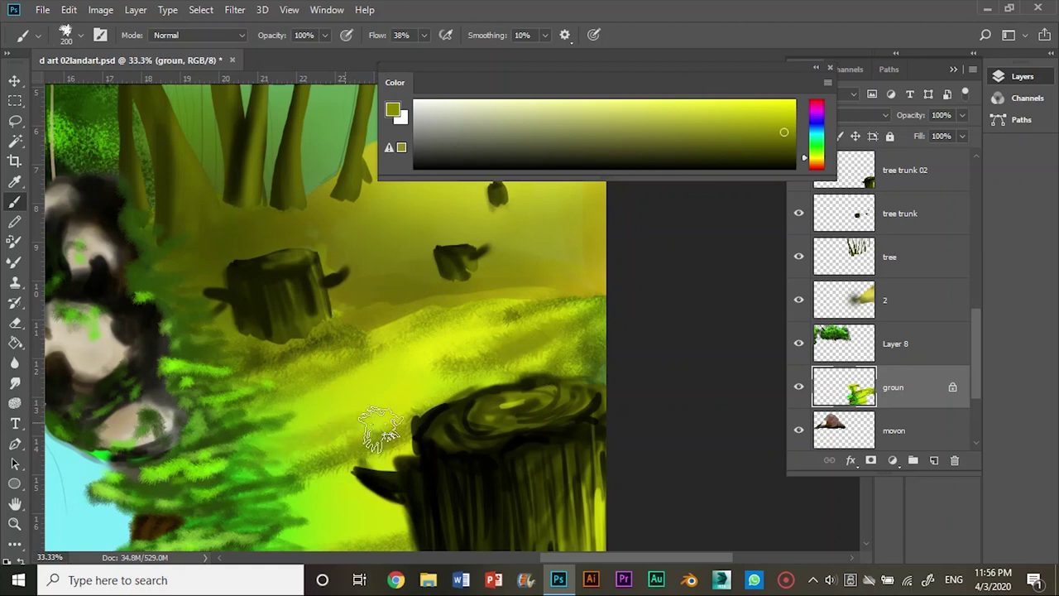
scroll(301, 397, down, 5)
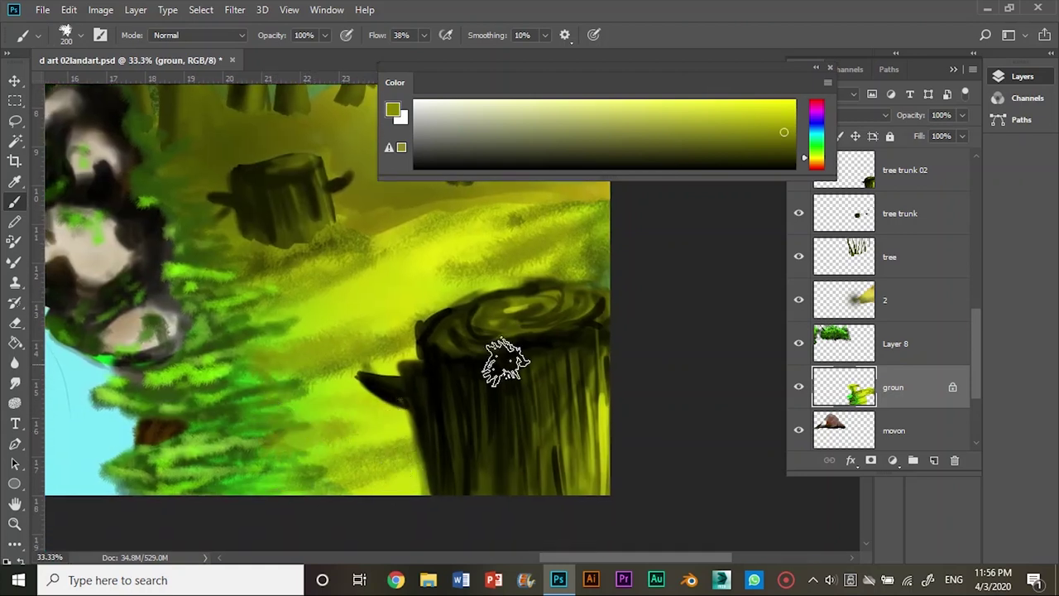
click(874, 218)
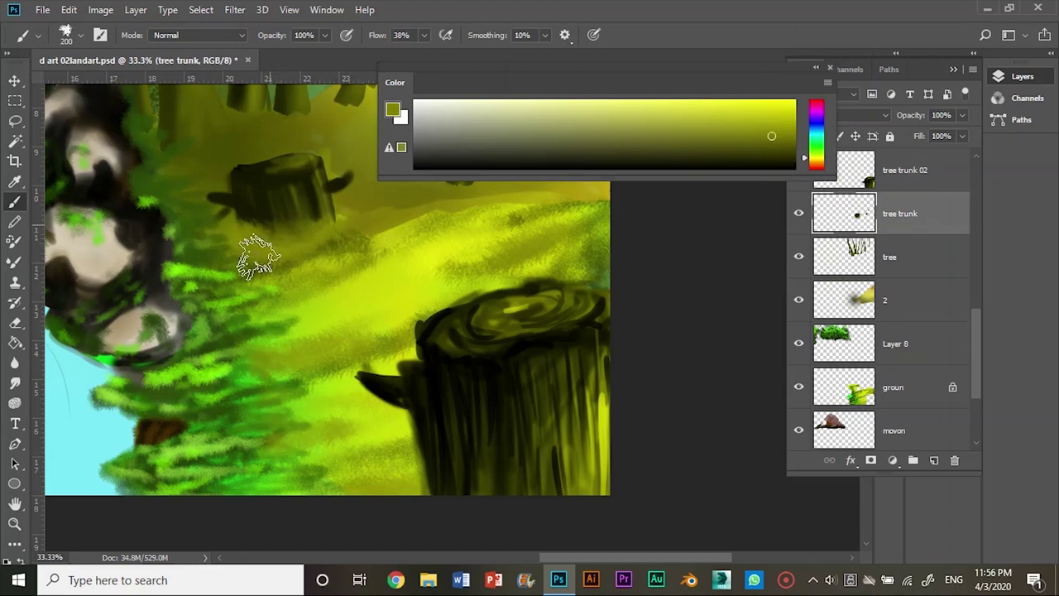
alt+click(383, 230)
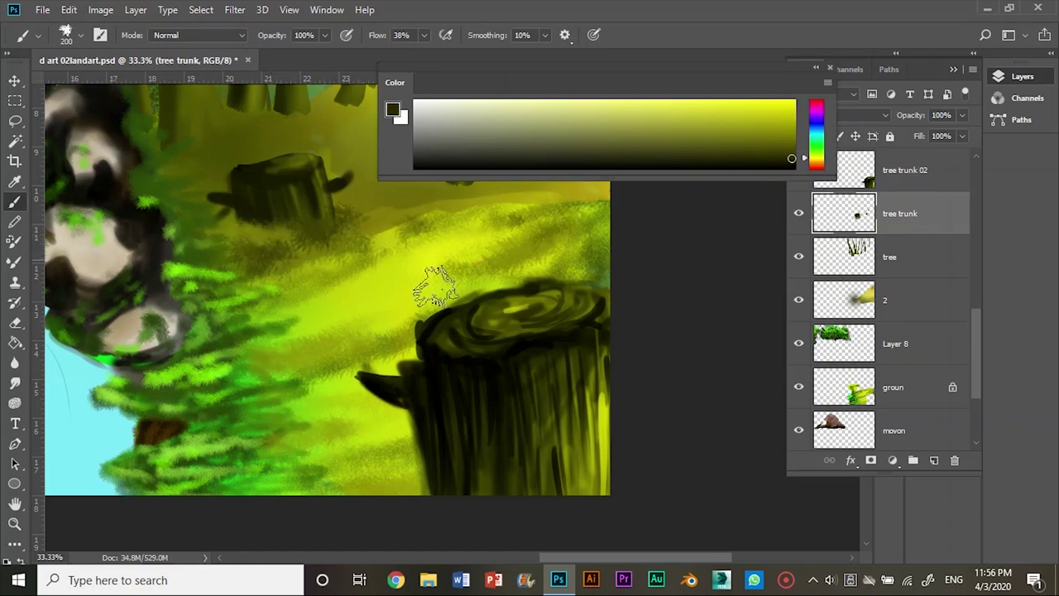
scroll(331, 326, up, 2)
mouse_move(272, 321)
mouse_down()
mouse_move(343, 248)
mouse_move(189, 236)
mouse_move(354, 237)
mouse_up()
Add bright yellow grass strokes to the left of the stump
click(788, 101)
drag(242, 304, 287, 247)
drag(248, 340, 263, 359)
scroll(259, 488, up, 5)
scroll(259, 488, right, 5)
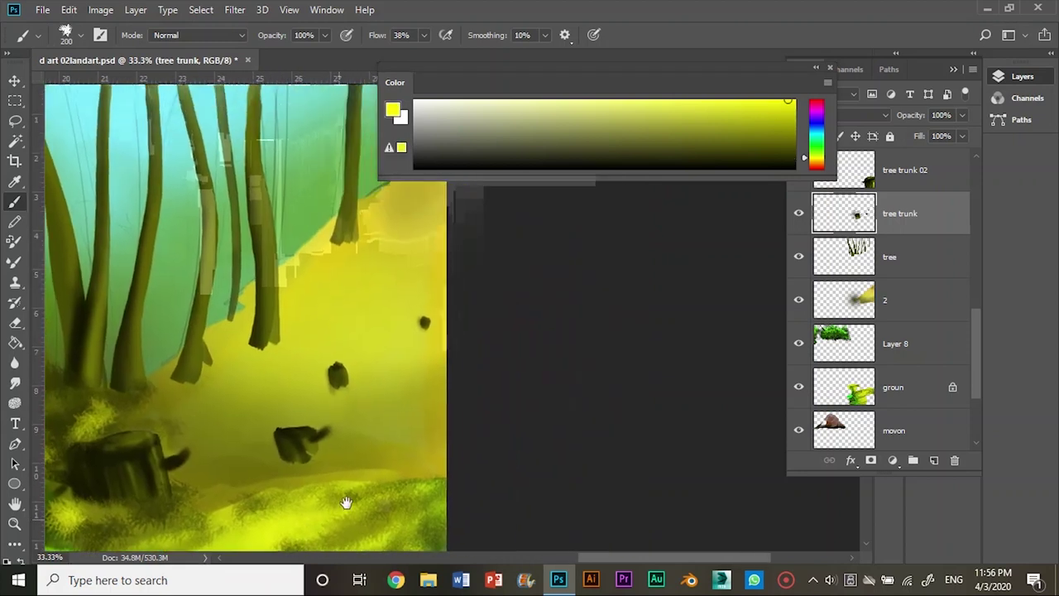
click(852, 290)
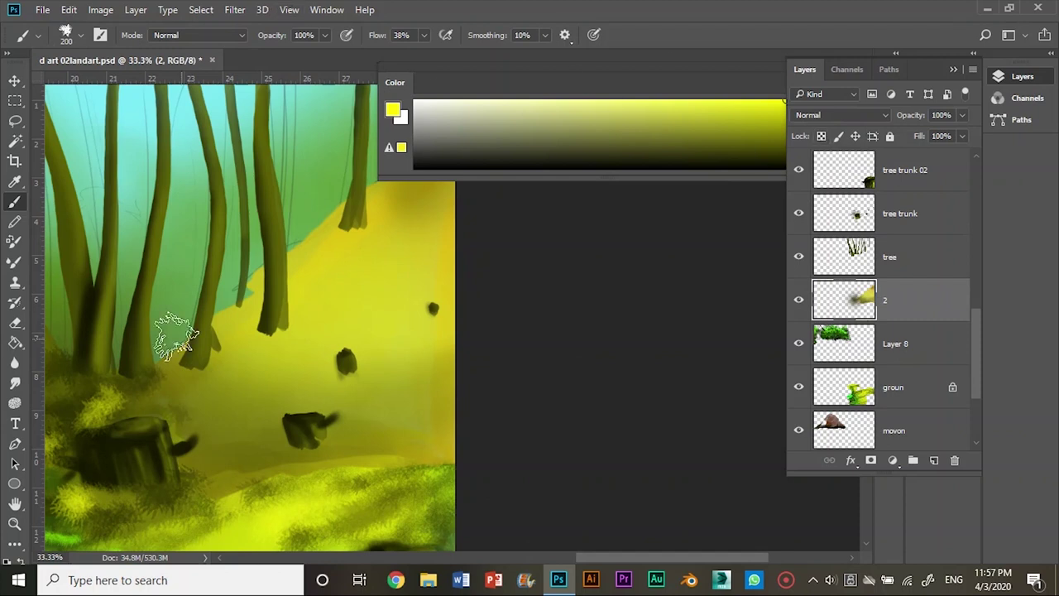
Paint olive grass strokes across the yellow slope and around the tree bases on layer 2
alt+click(432, 455)
drag(422, 459, 215, 447)
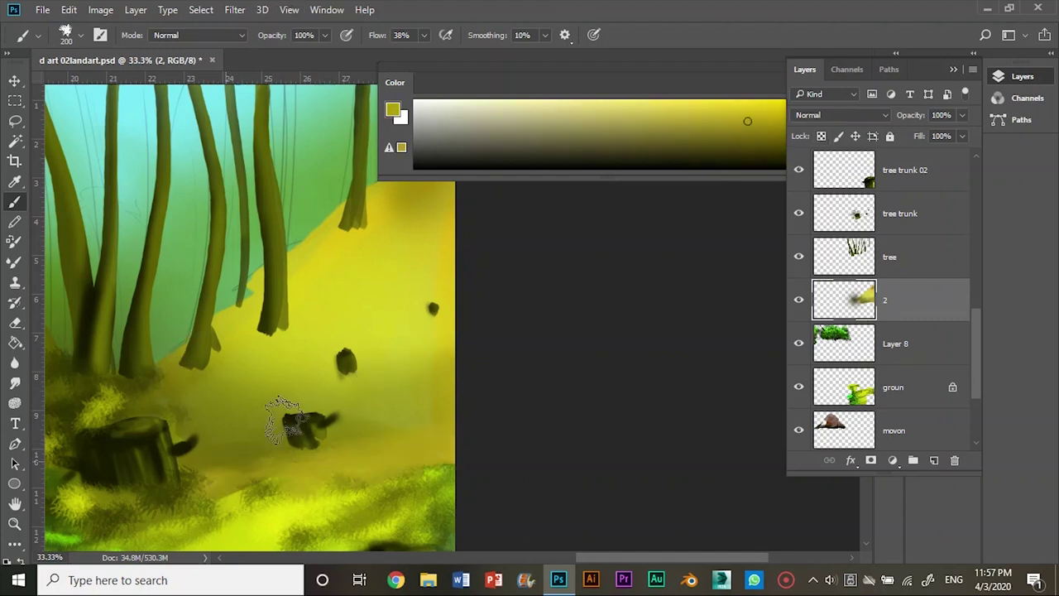
drag(197, 365, 265, 273)
drag(348, 228, 290, 294)
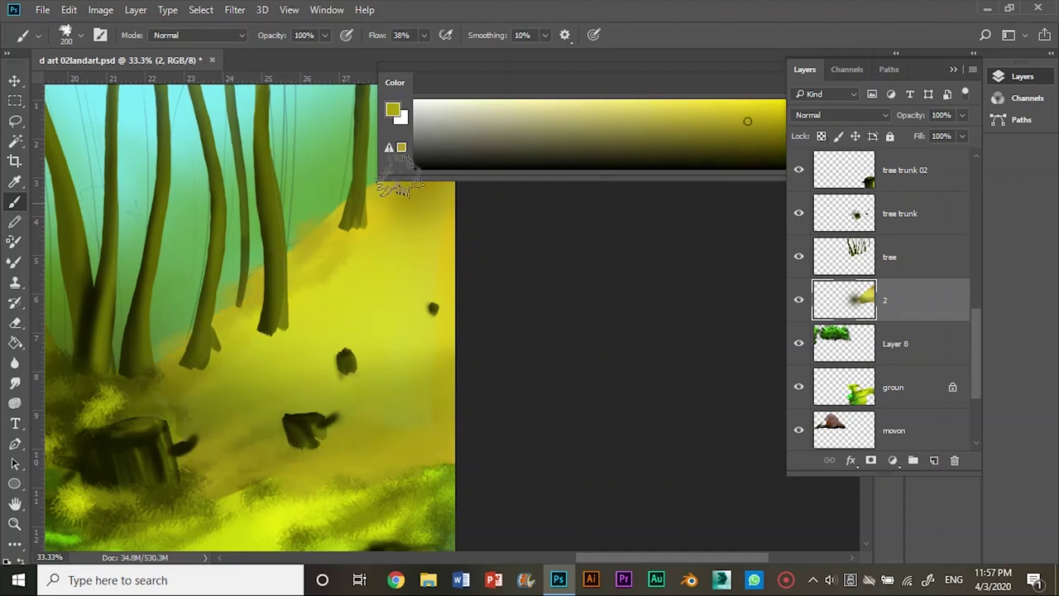
drag(447, 203, 347, 248)
drag(439, 248, 348, 356)
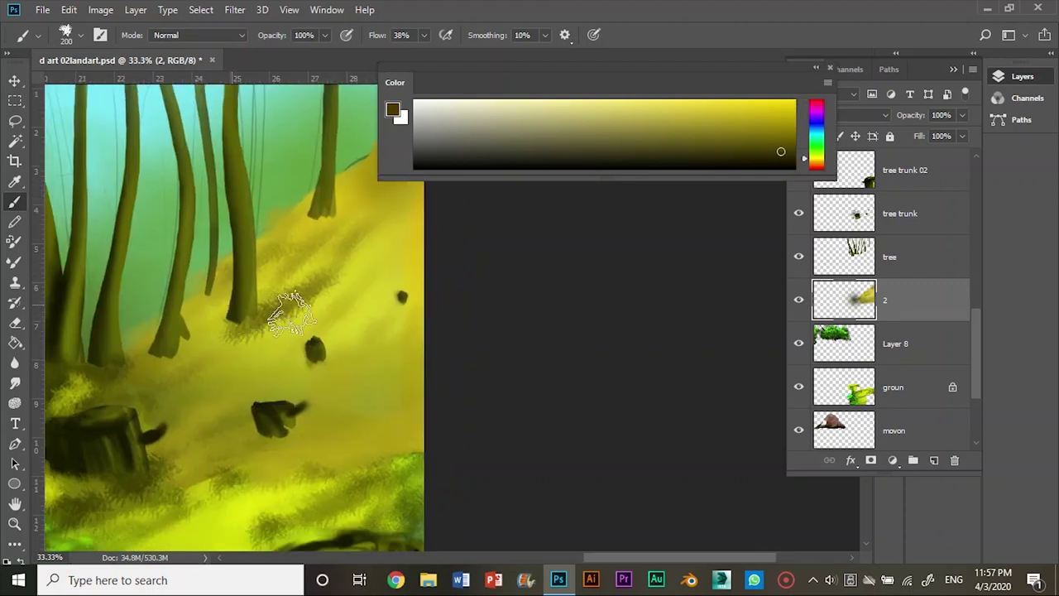
drag(292, 312, 190, 279)
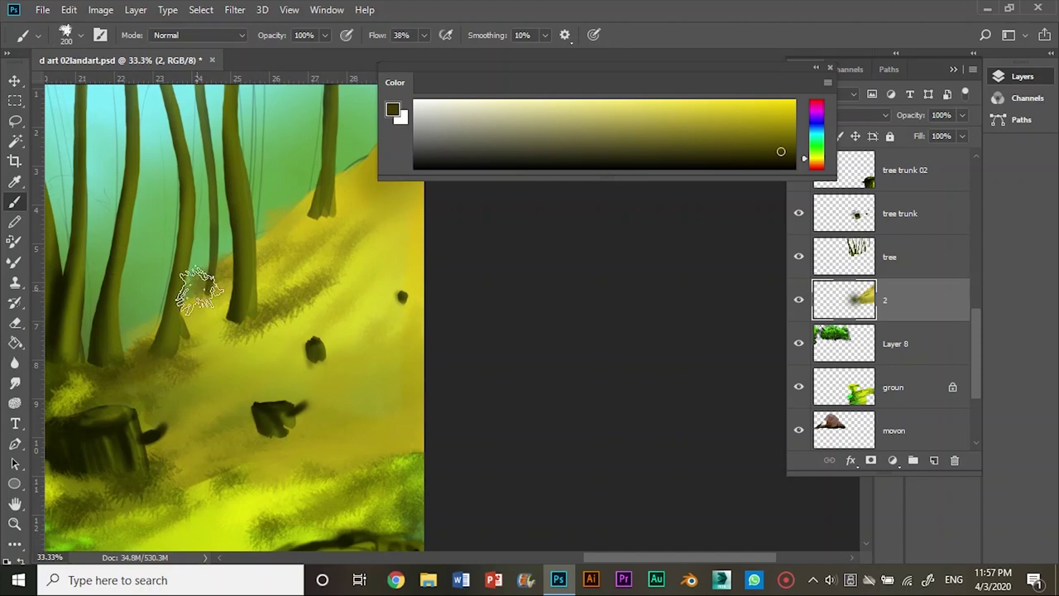
drag(347, 414, 296, 433)
drag(402, 315, 331, 390)
mouse_move(447, 426)
mouse_down()
mouse_move(161, 492)
mouse_move(189, 421)
mouse_up()
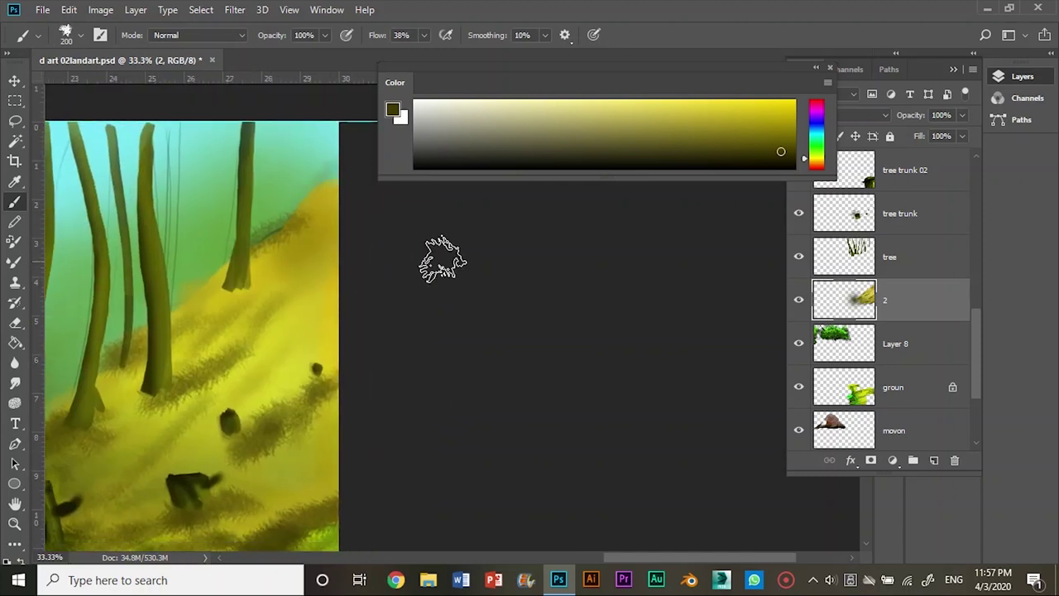
Shrink the brush to 125 px and add faint strokes near the tree base and lower-left ground
key(bracketleft)
key(bracketleft)
key(bracketleft)
drag(203, 325, 275, 272)
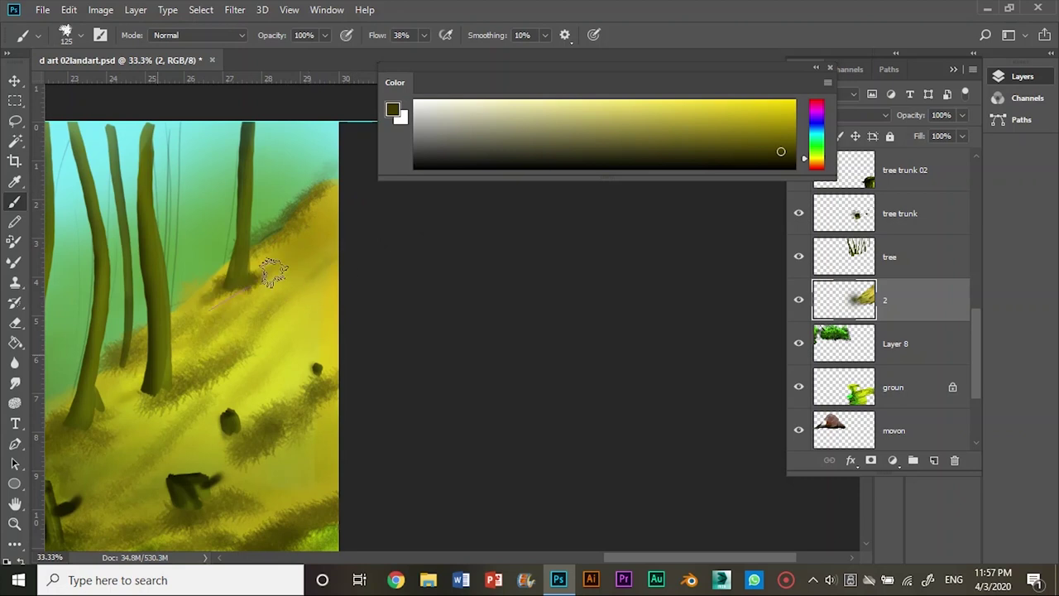
drag(217, 355, 142, 409)
drag(167, 326, 294, 259)
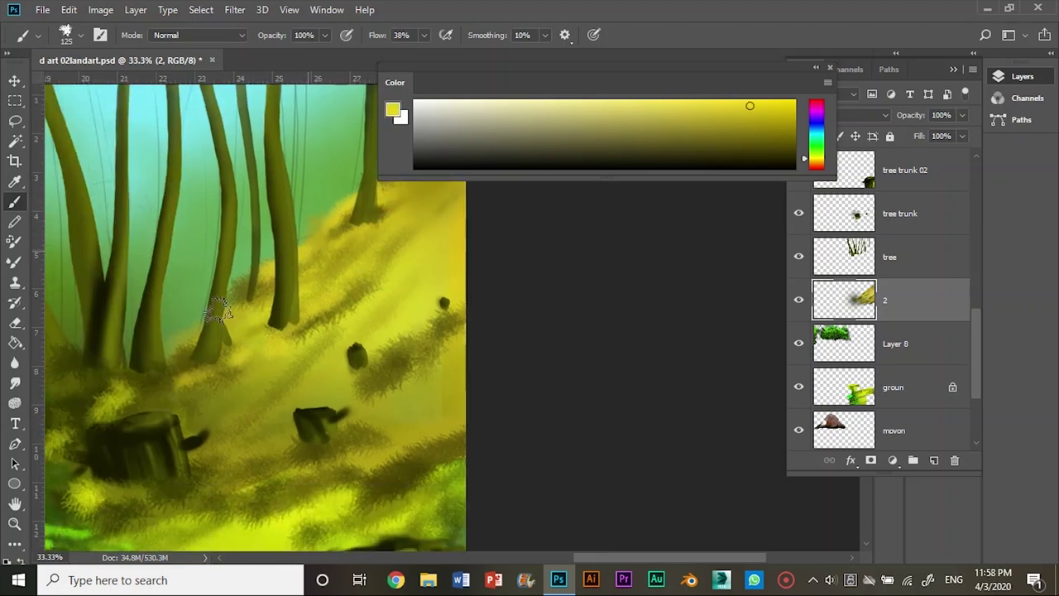
scroll(352, 339, up, 2)
scroll(353, 339, right, 2)
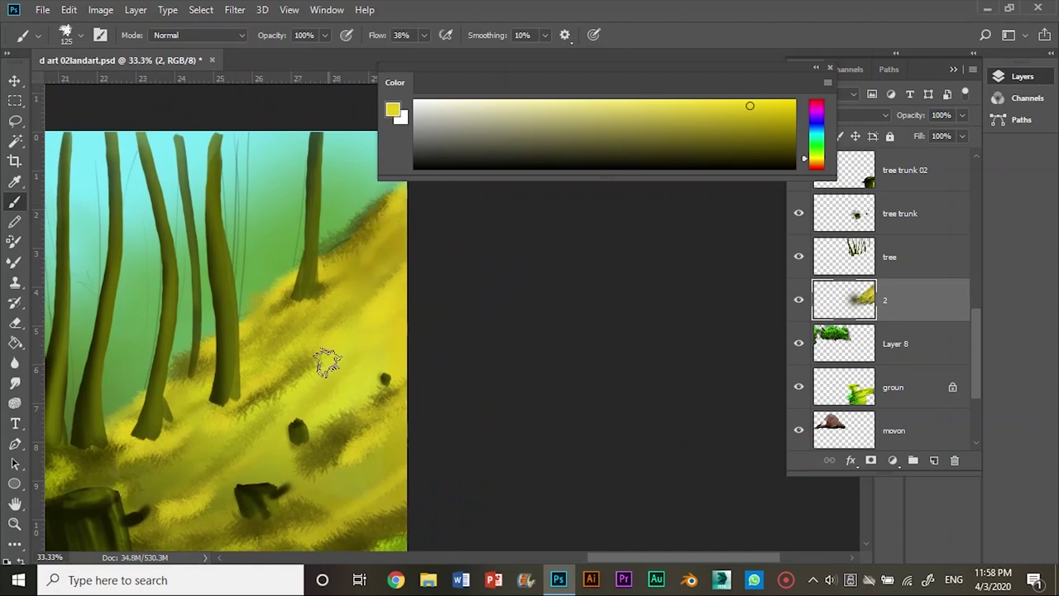
On the tree layer, sample a darker olive and paint a lighter stroke over the grass
ctrl+click(313, 274)
alt+click(272, 390)
drag(354, 426, 291, 453)
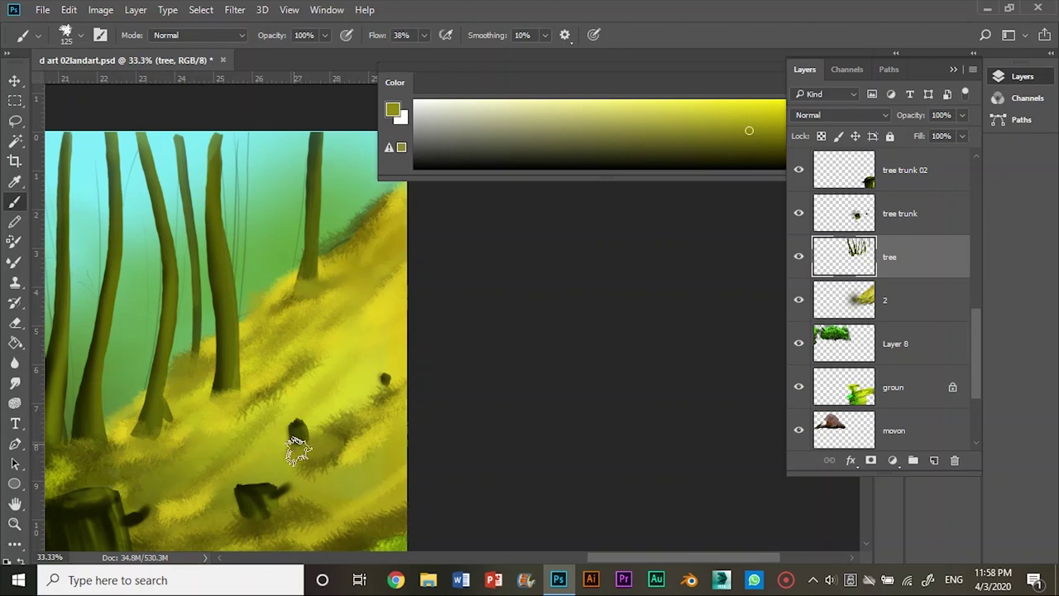
Paint black shadows at the tree trunk bases on the tree trunk layer
click(893, 217)
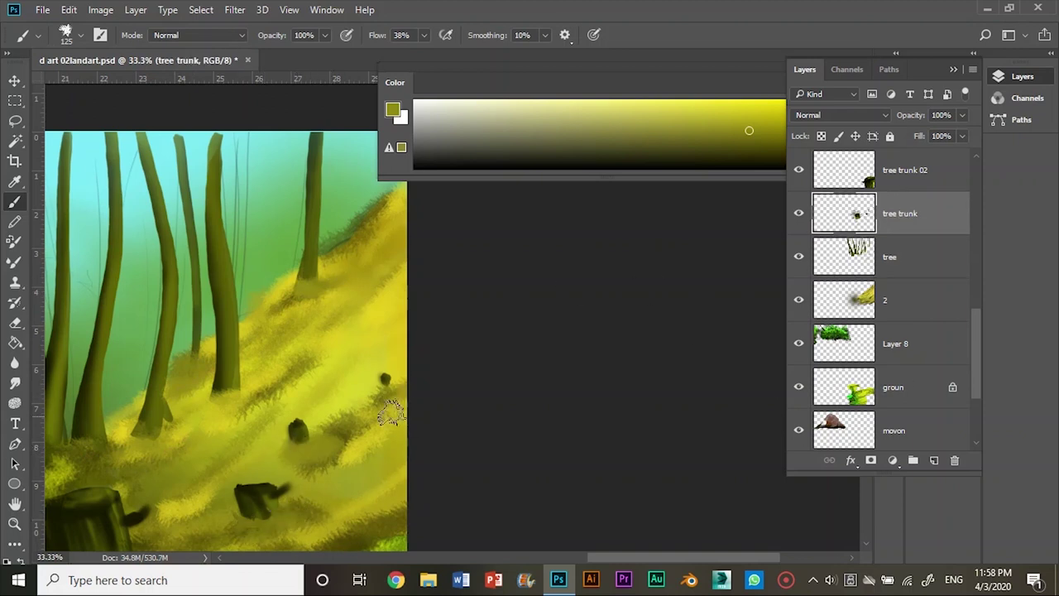
click(735, 167)
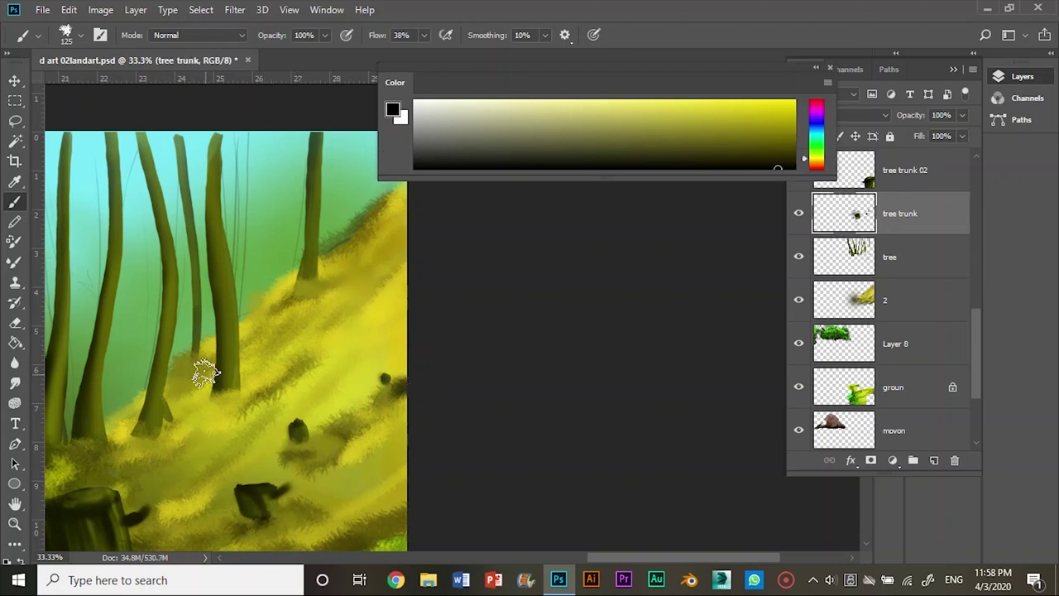
drag(223, 385, 170, 428)
drag(333, 246, 373, 232)
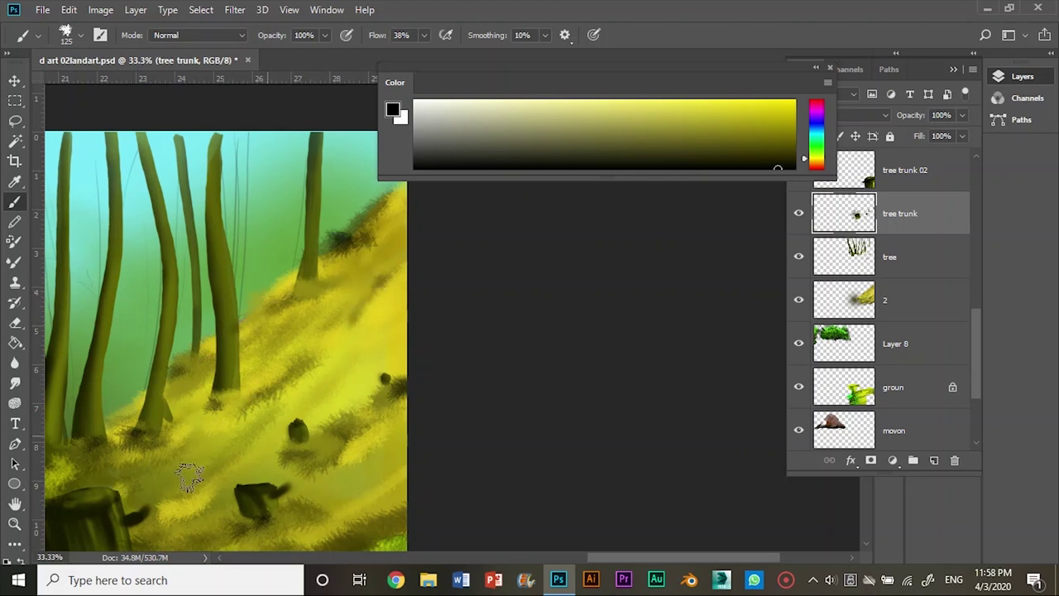
drag(245, 459, 327, 375)
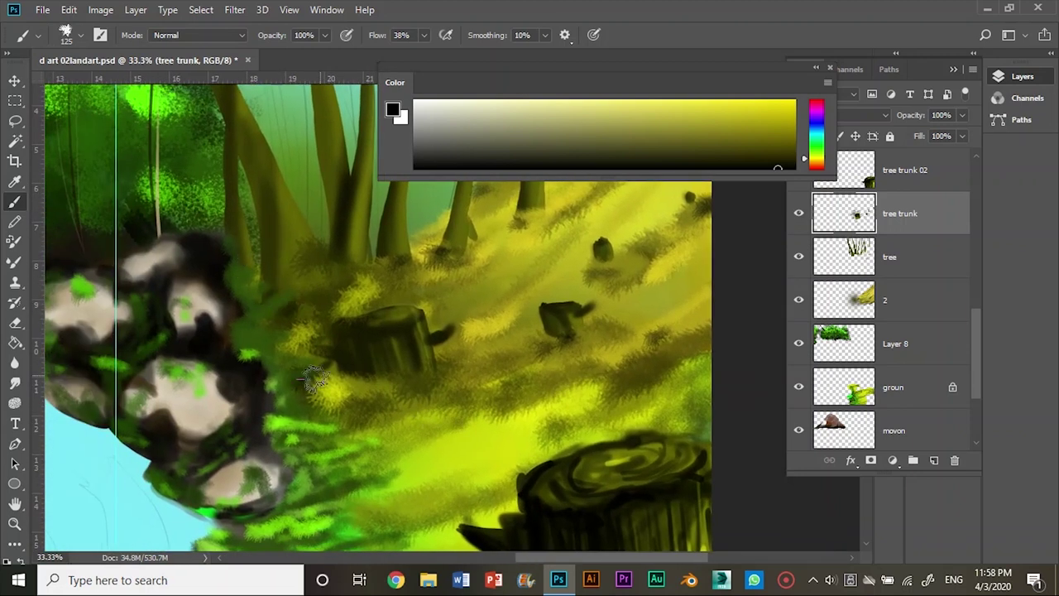
drag(373, 327, 315, 414)
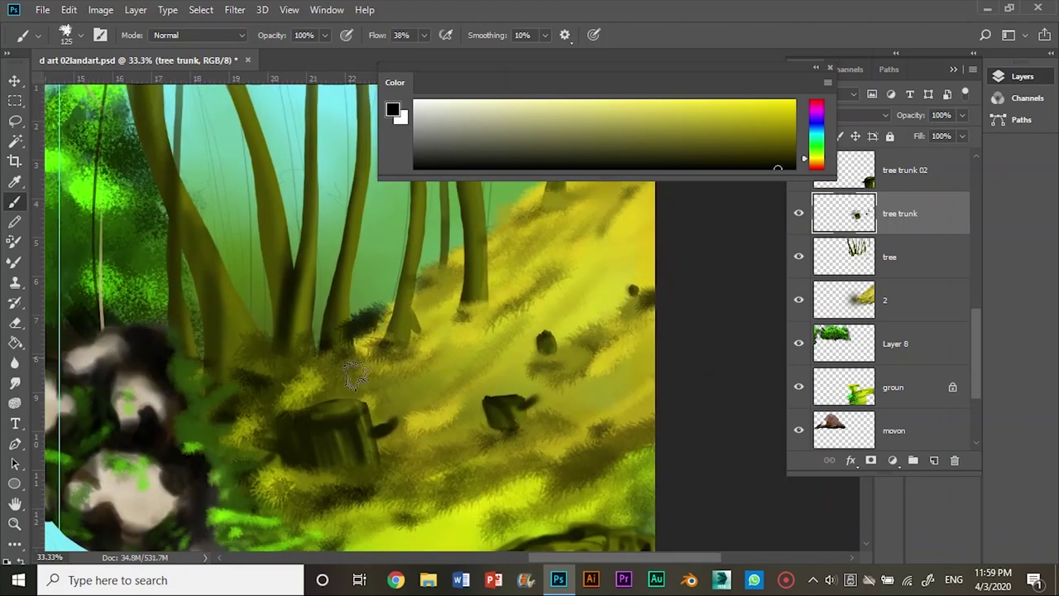
mouse_move(615, 218)
mouse_down()
mouse_move(475, 275)
mouse_move(505, 247)
mouse_up()
Dock the Color panel at the left and narrow it to widen the canvas
key(ctrl+minus)
key(ctrl+minus)
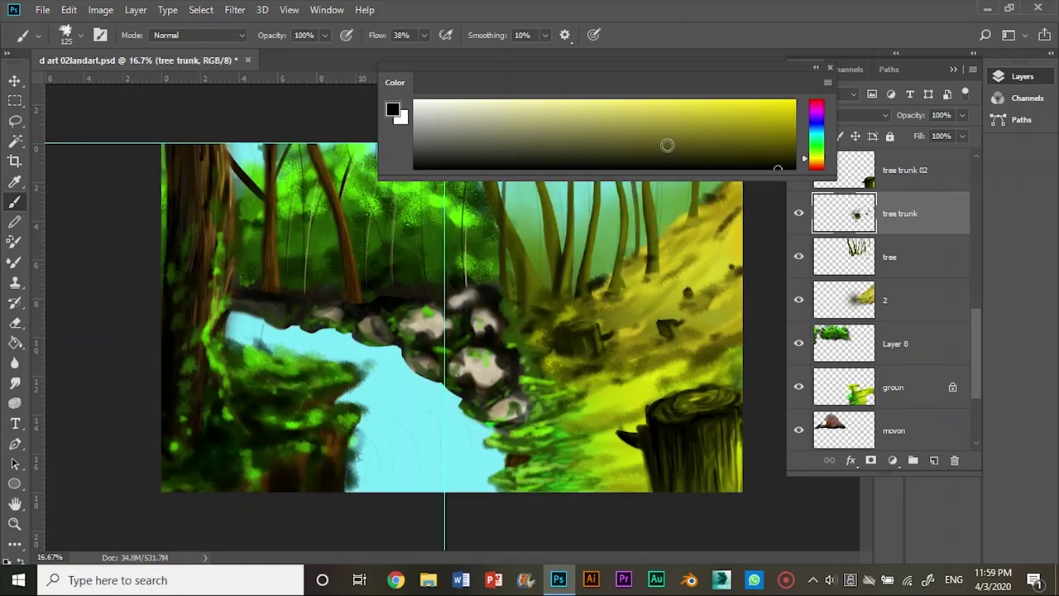
drag(667, 83, 50, 207)
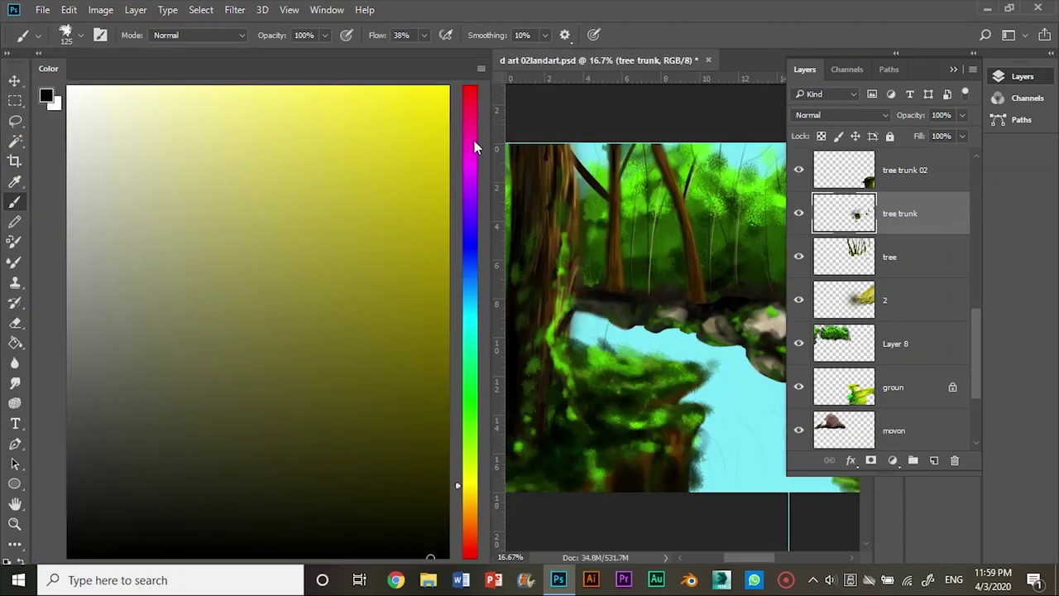
click(480, 69)
click(461, 286)
drag(500, 330, 94, 316)
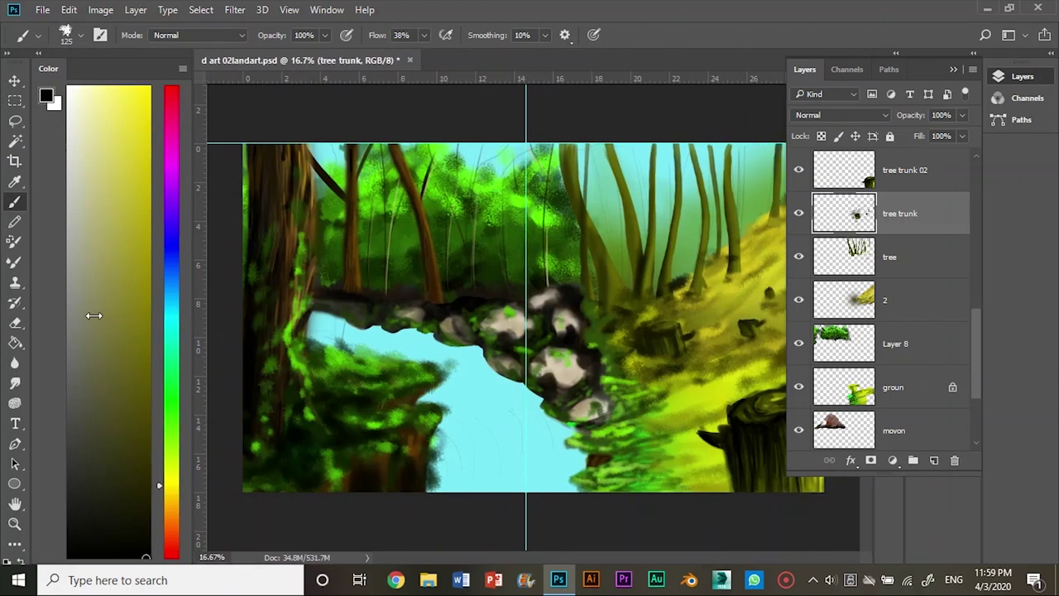
Zoom back in to 33.3% on the slope and select the background layer
key(ctrl+plus)
key(ctrl+plus)
scroll(343, 364, right, 5)
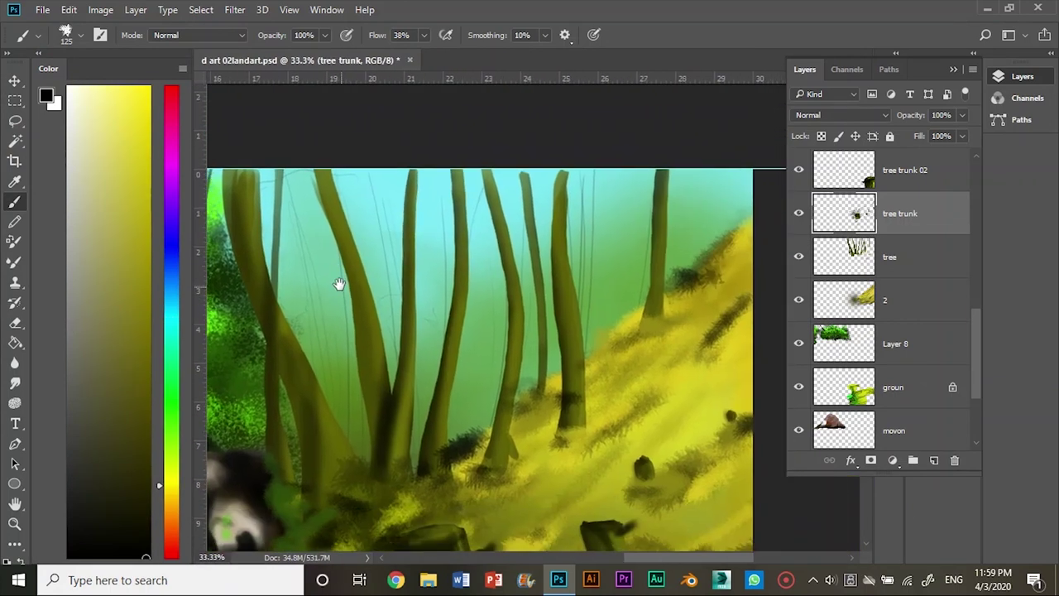
scroll(864, 447, down, 3)
click(846, 385)
click(80, 35)
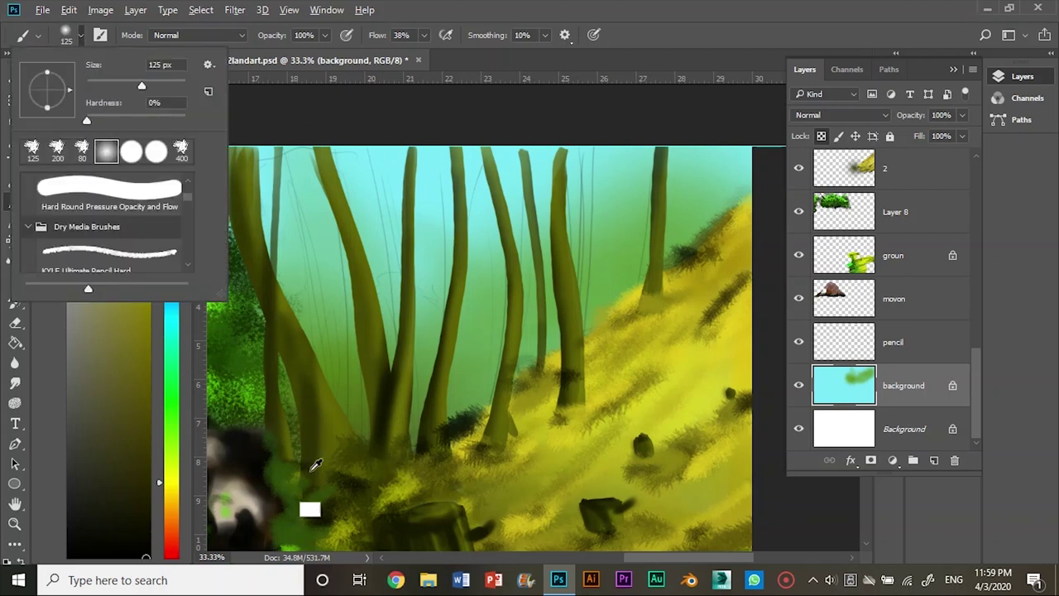
Tint the sky between the trees dark green on the background layer
click(316, 466)
mouse_move(356, 416)
mouse_down()
mouse_move(513, 331)
mouse_move(602, 213)
mouse_move(299, 383)
mouse_up()
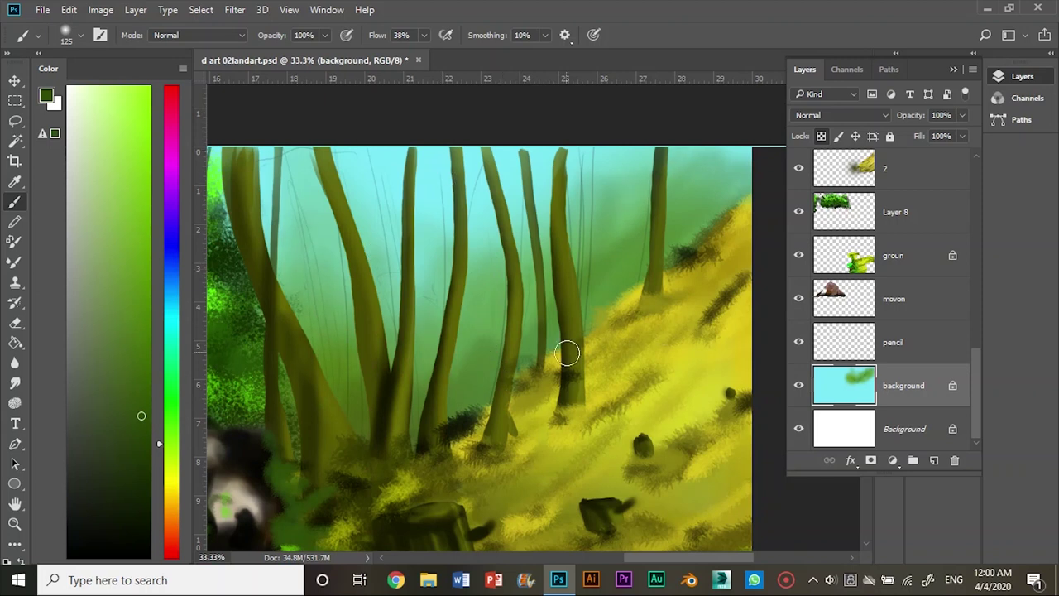
alt+click(582, 312)
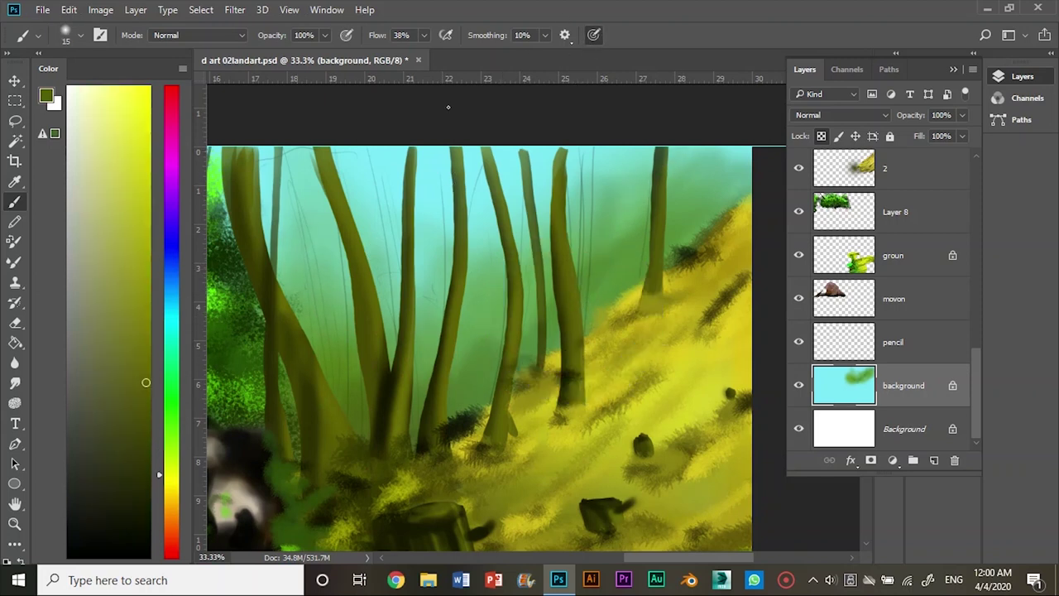
Draw thin near-black green distant tree trunks, plus a soft dark dab behind the trees
click(125, 505)
drag(351, 425, 366, 148)
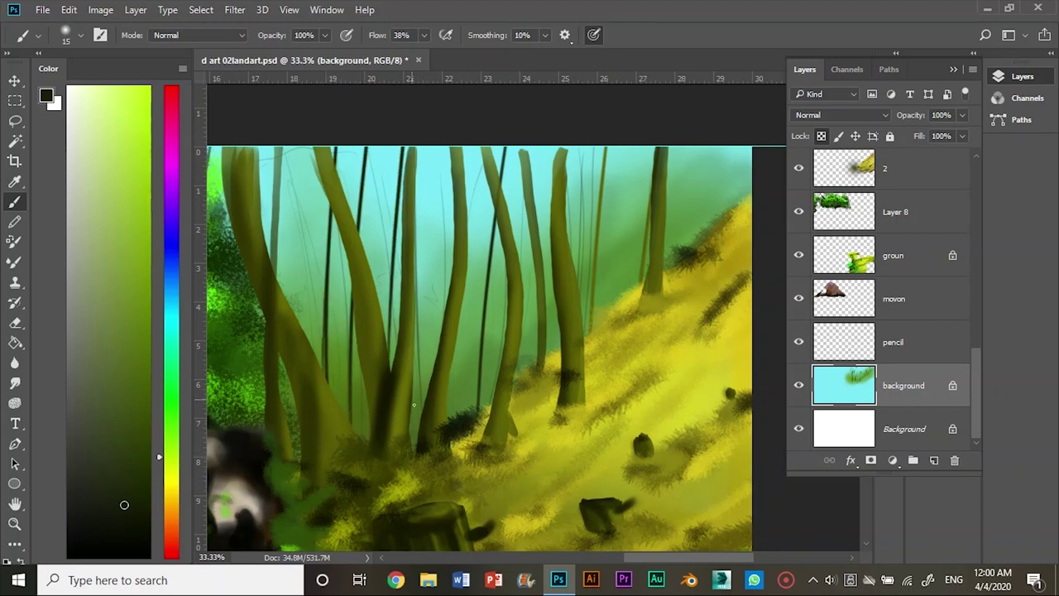
drag(458, 418, 494, 146)
drag(412, 440, 456, 193)
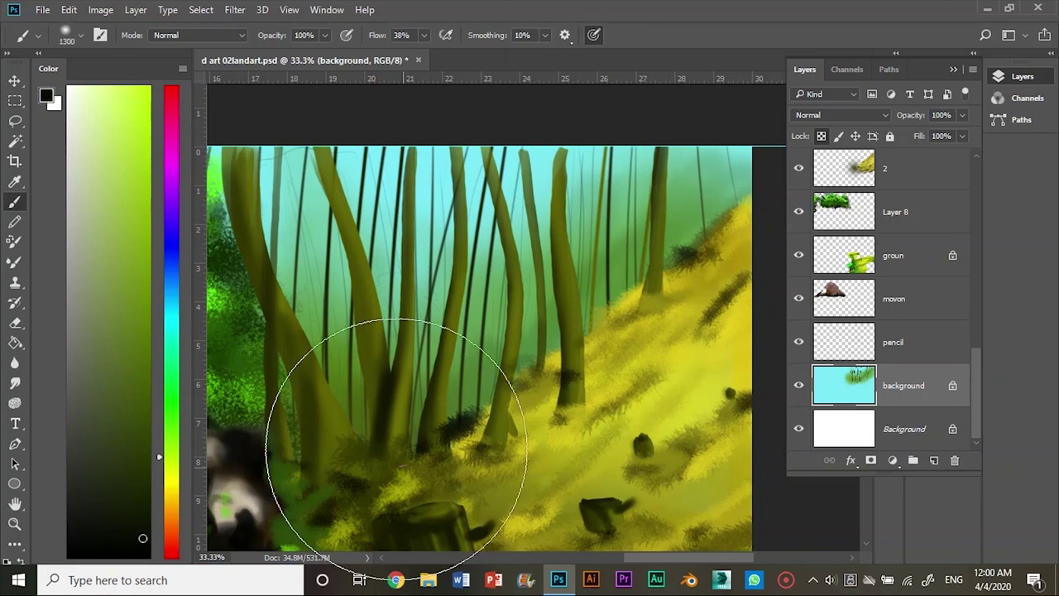
click(473, 426)
Try dark shading in the lower sky behind the trees, then undo it
key(ctrl+z)
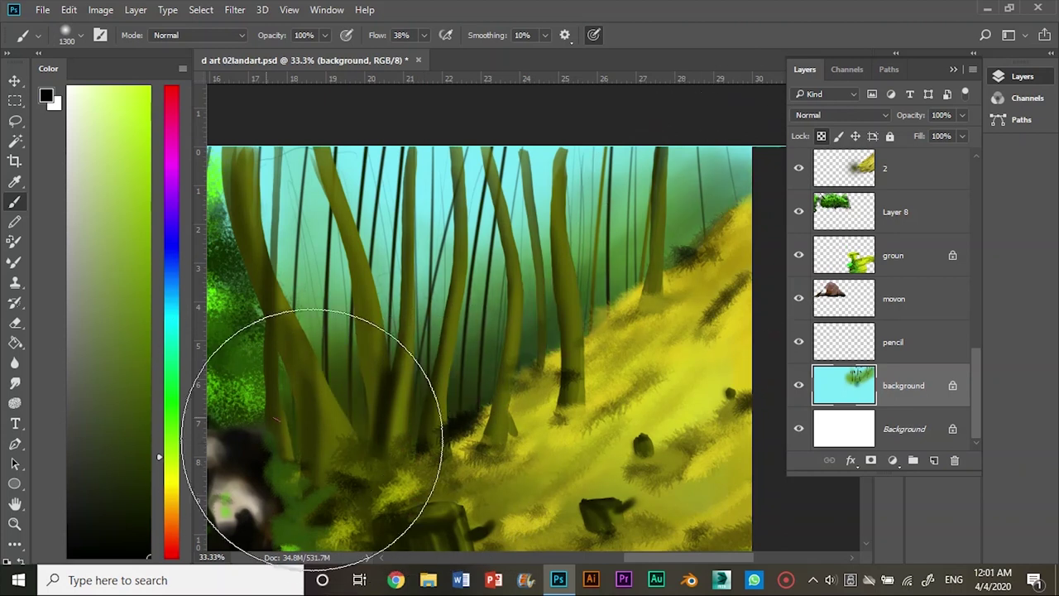
drag(260, 449, 426, 472)
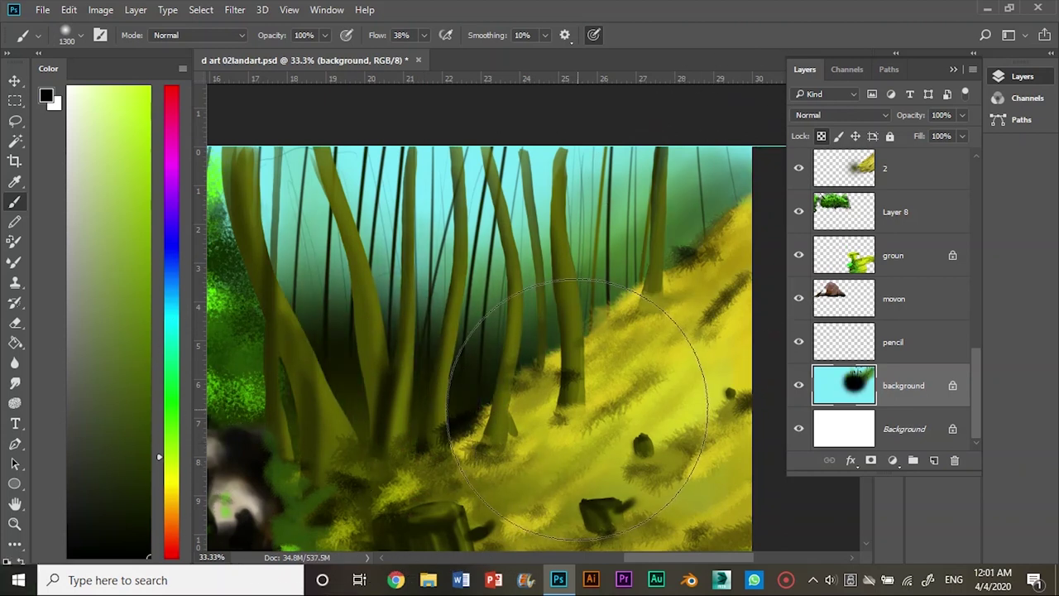
key(ctrl+alt+z)
mouse_move(442, 433)
mouse_down()
mouse_move(319, 438)
mouse_move(485, 378)
mouse_up()
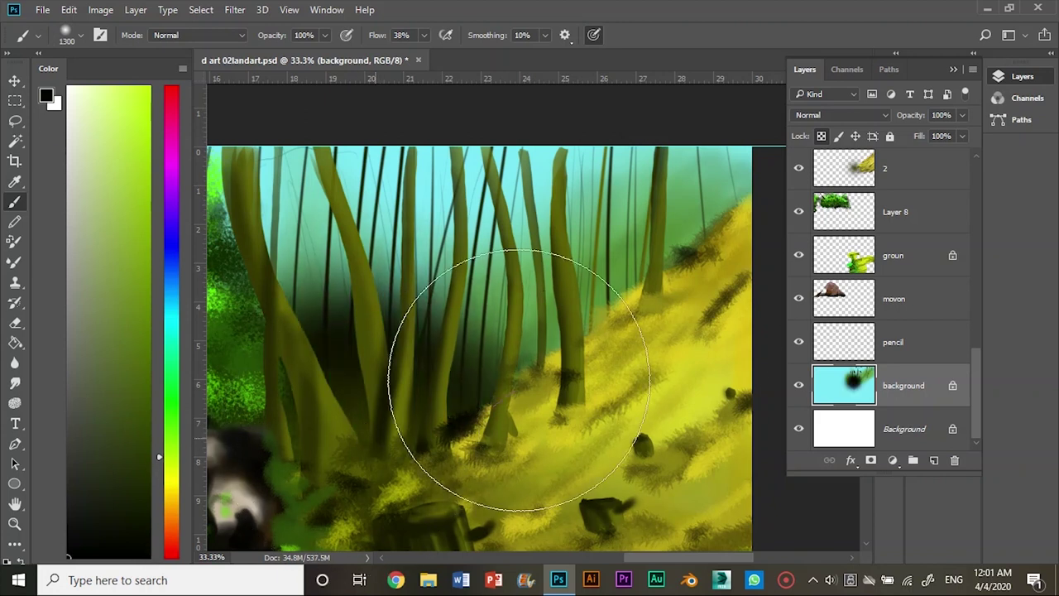
key(ctrl+alt+z)
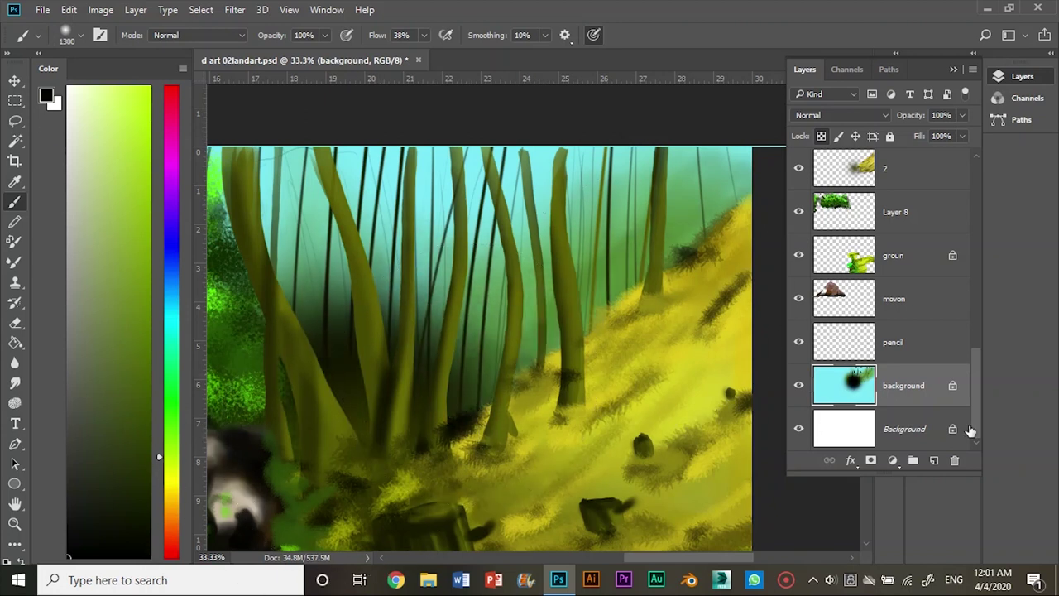
key(ctrl+alt+z)
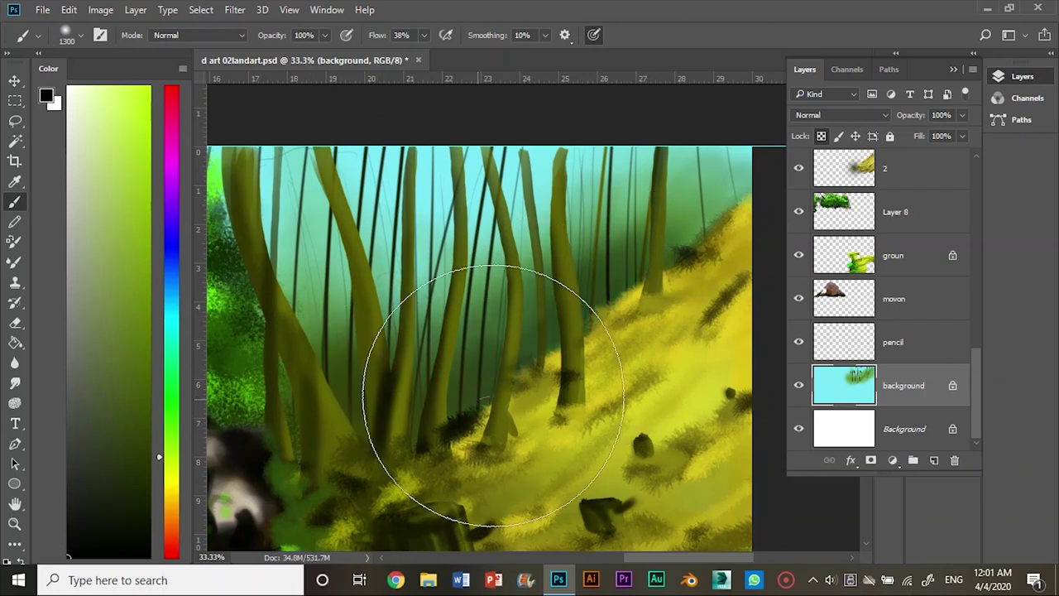
Hide the pencil layer and scroll the view down and right
click(799, 342)
scroll(279, 360, down, 1)
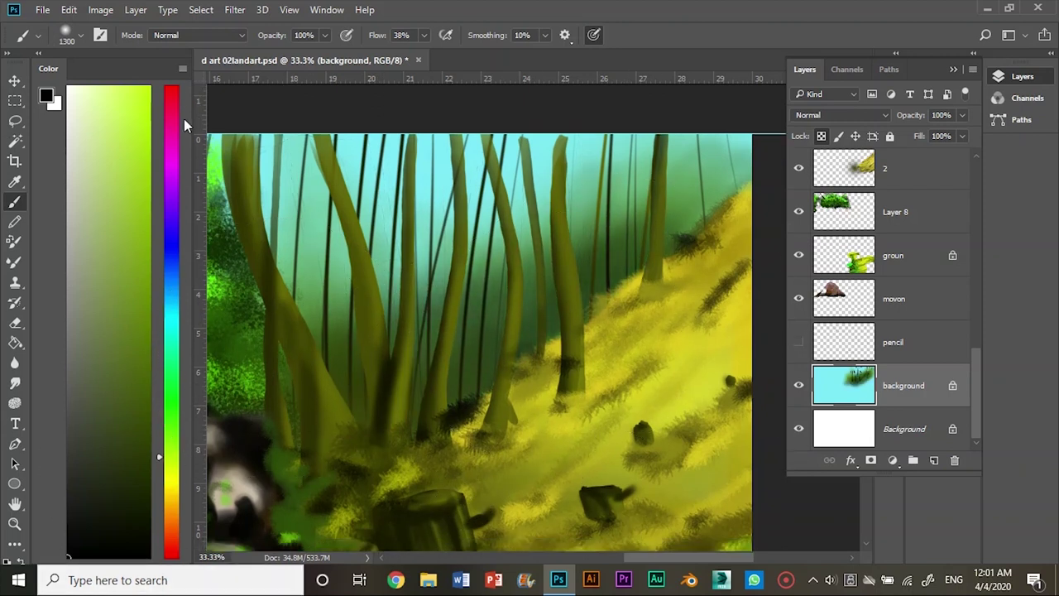
scroll(279, 360, right, 3)
scroll(332, 364, down, 3)
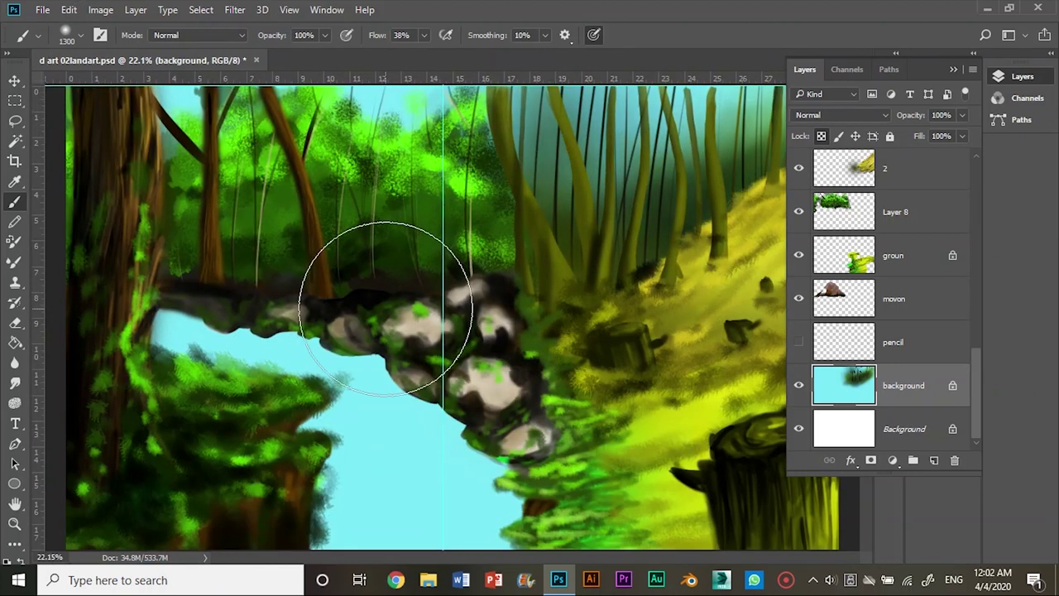
Shift the paint colour to cyan in the Color panel and tint the upper sky
key(F5)
key(F6)
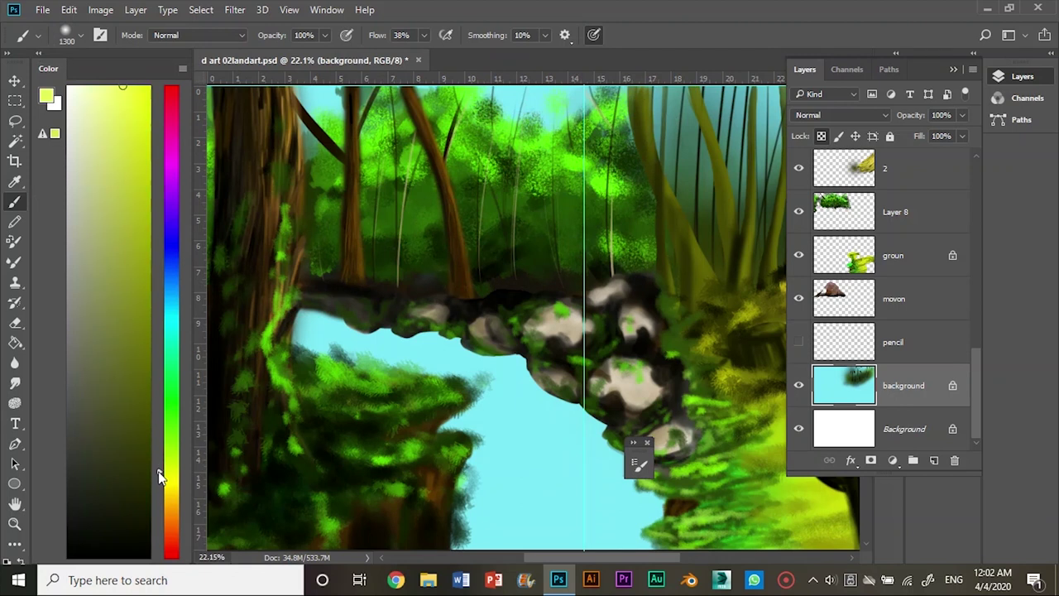
drag(159, 476, 175, 327)
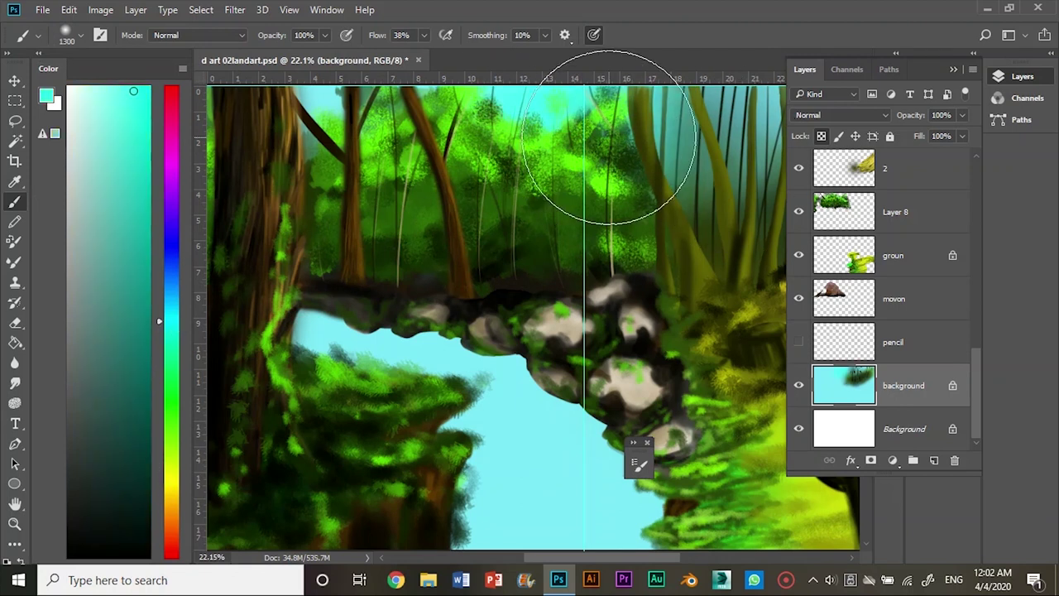
drag(603, 177, 563, 124)
Sample a dark green and darken the tree bases with olive paint
scroll(437, 331, up, 3)
scroll(508, 331, left, 3)
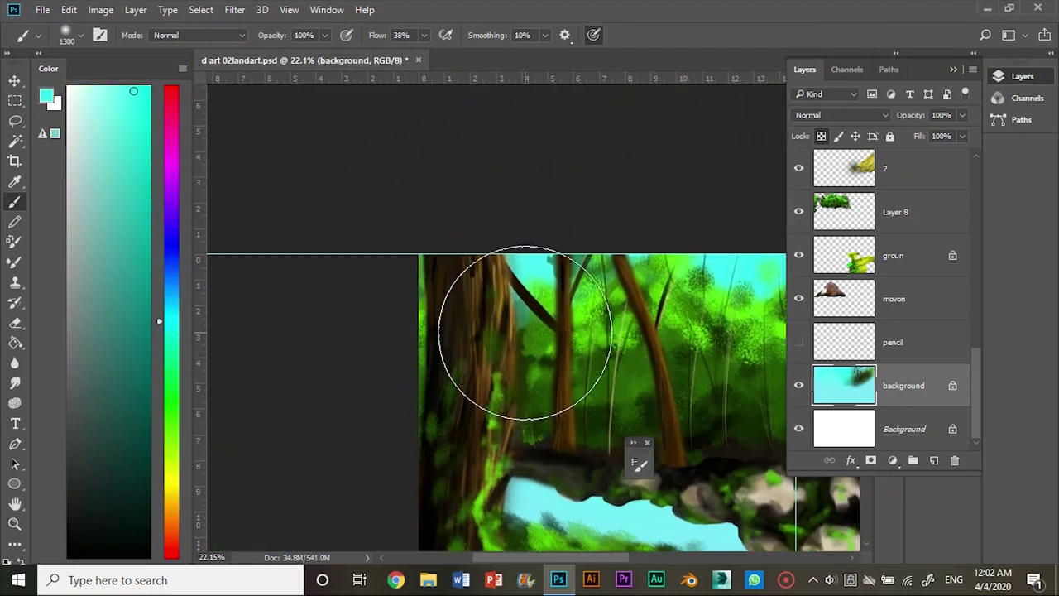
mouse_move(674, 295)
mouse_down()
mouse_move(283, 332)
mouse_move(306, 269)
mouse_up()
alt+click(242, 400)
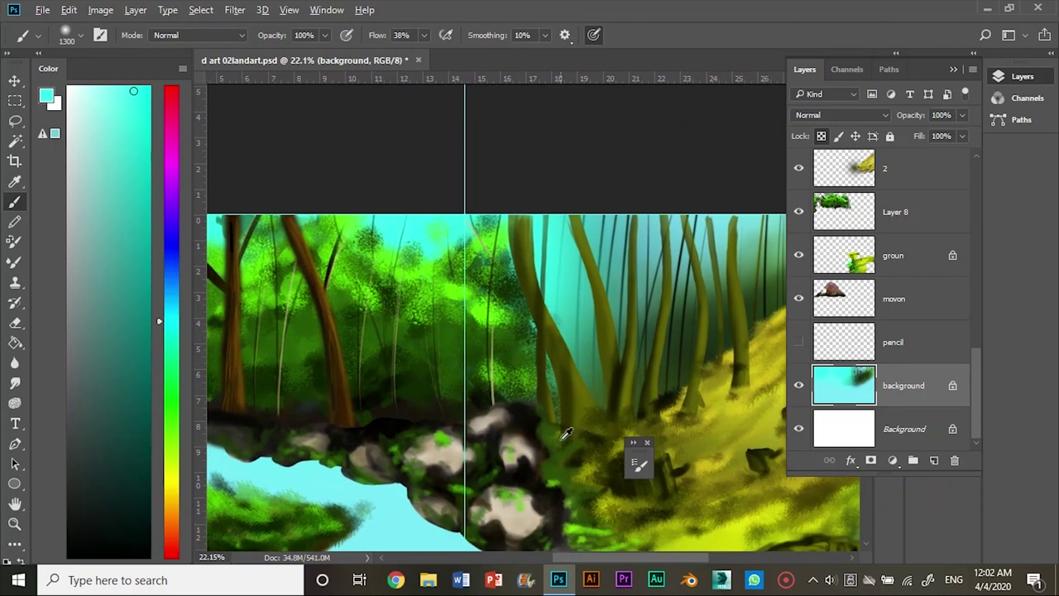
drag(620, 359, 631, 432)
Float the Color panel above the canvas and darken the trees above the stump
click(182, 68)
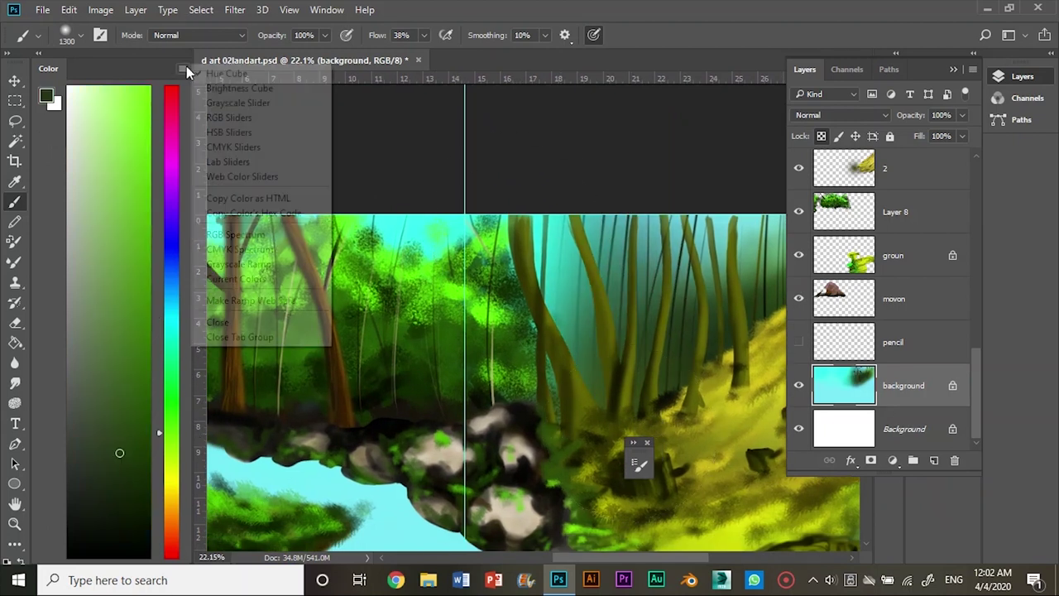
click(364, 132)
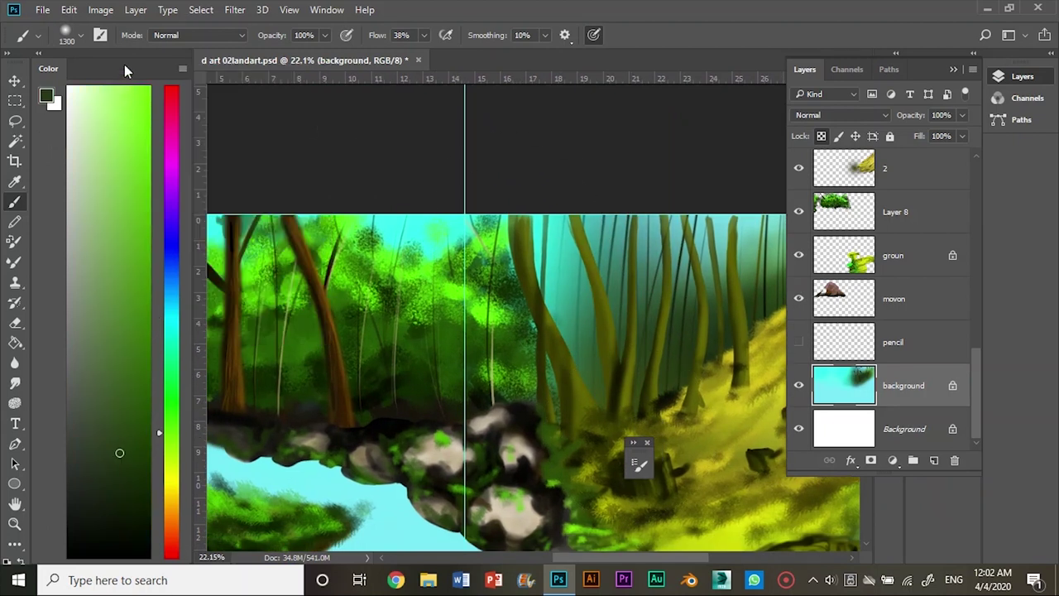
drag(124, 65, 380, 18)
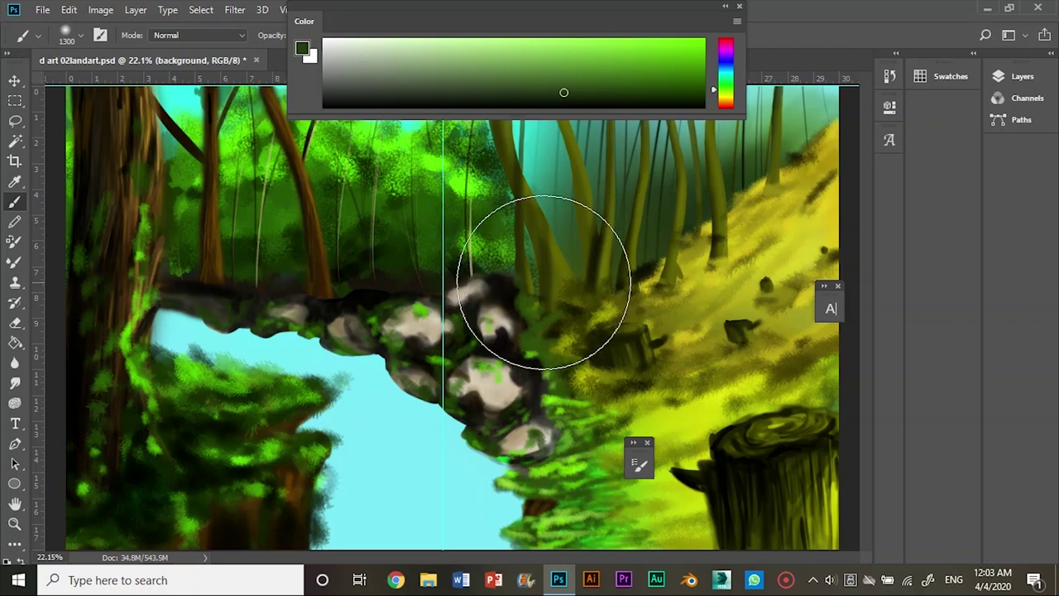
drag(549, 284, 562, 283)
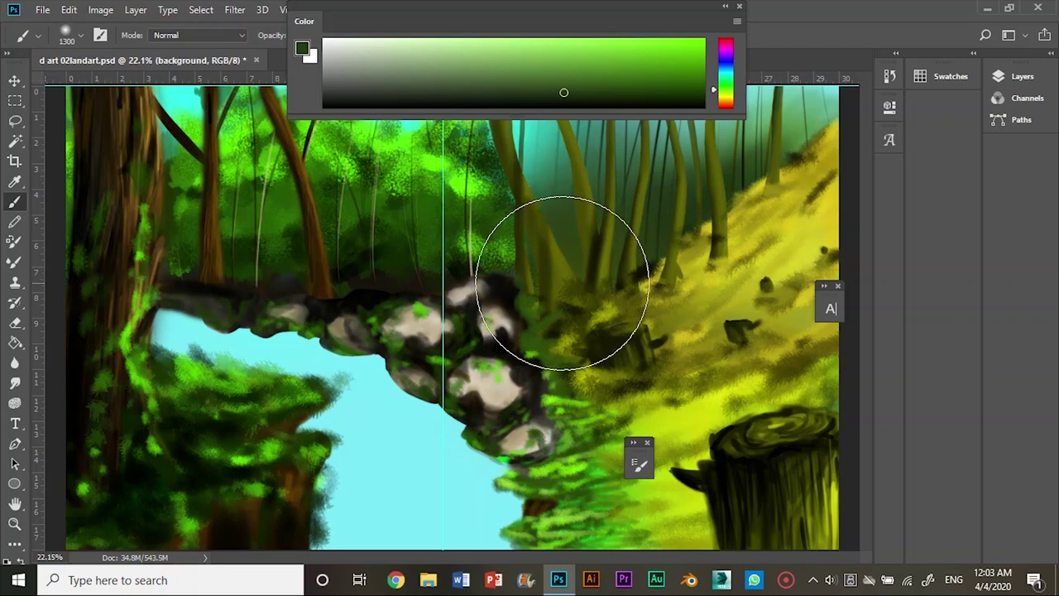
alt+click(191, 97)
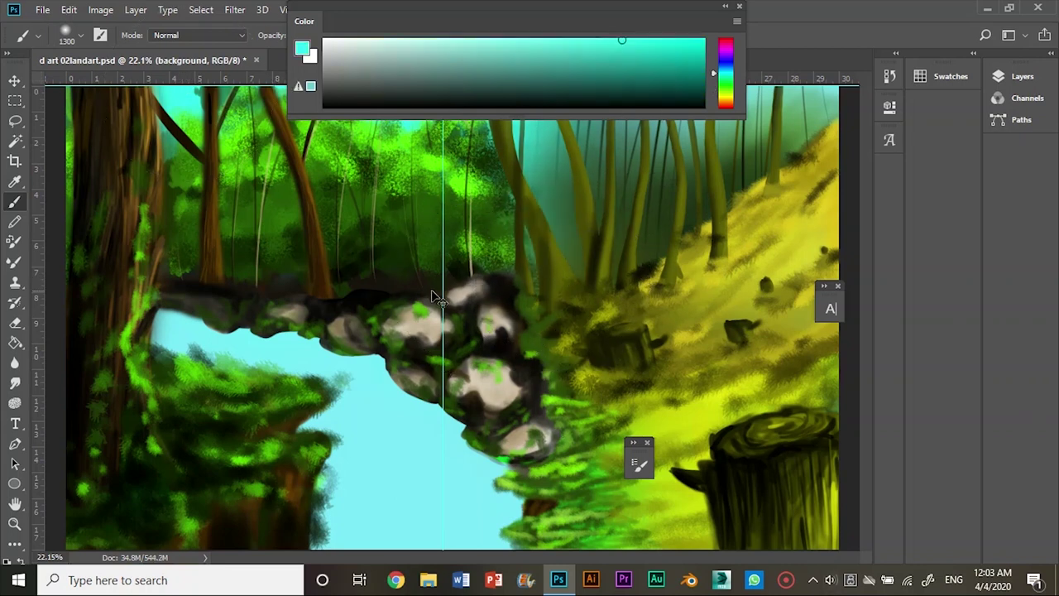
Save the painting, zoom out, and apply Replace Color sampled on the cyan water
key(ctrl+s)
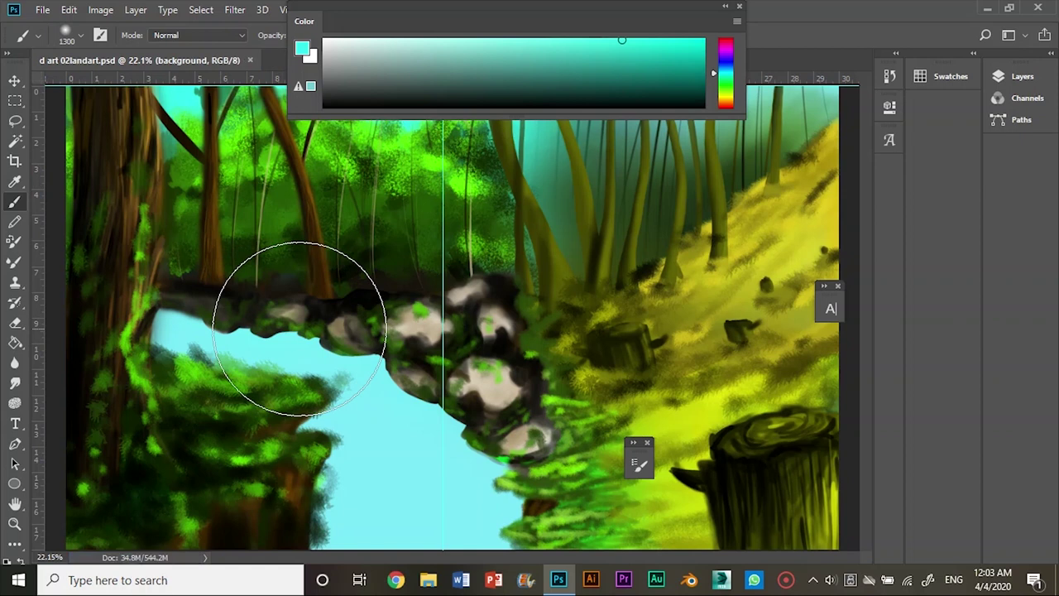
key(ctrl+minus)
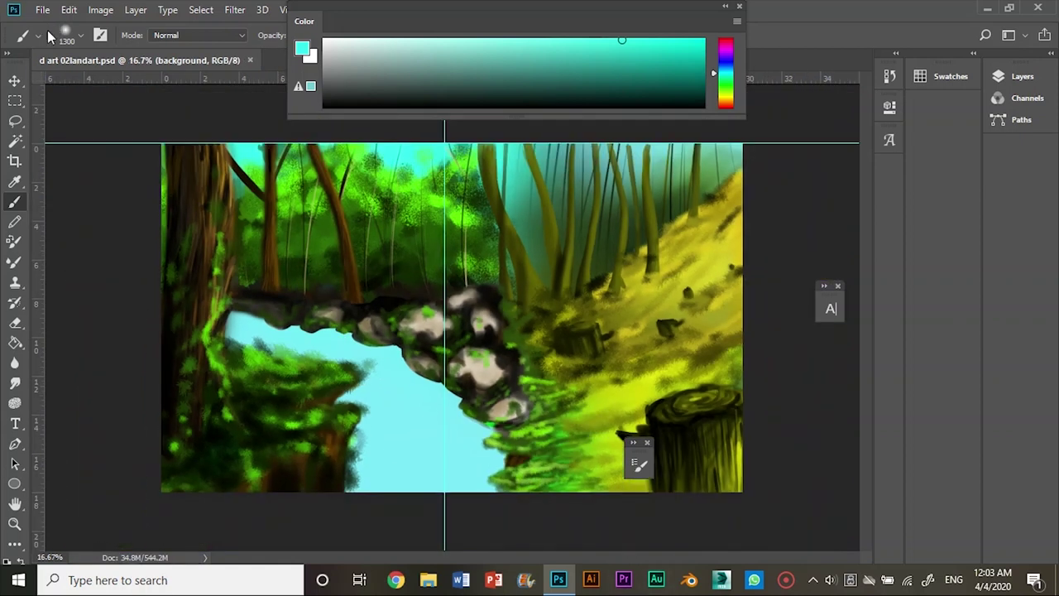
click(20, 77)
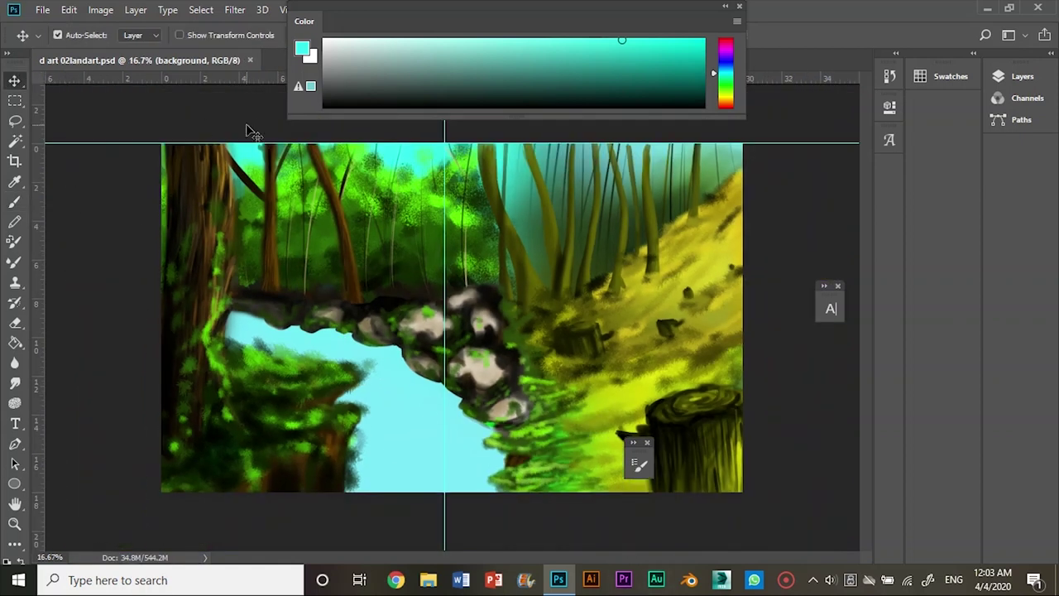
click(100, 10)
click(306, 499)
click(396, 420)
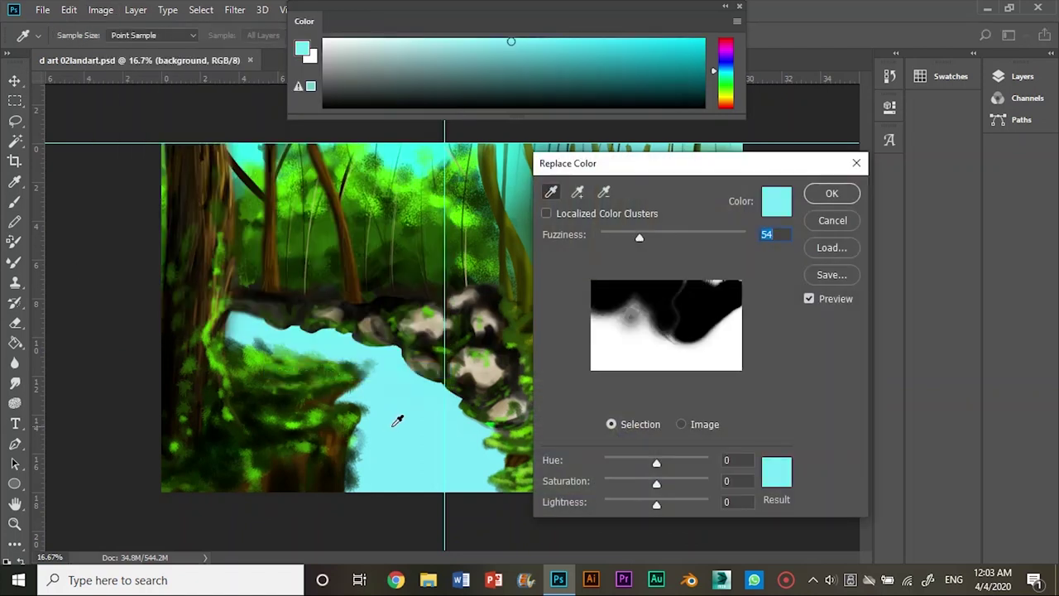
click(830, 195)
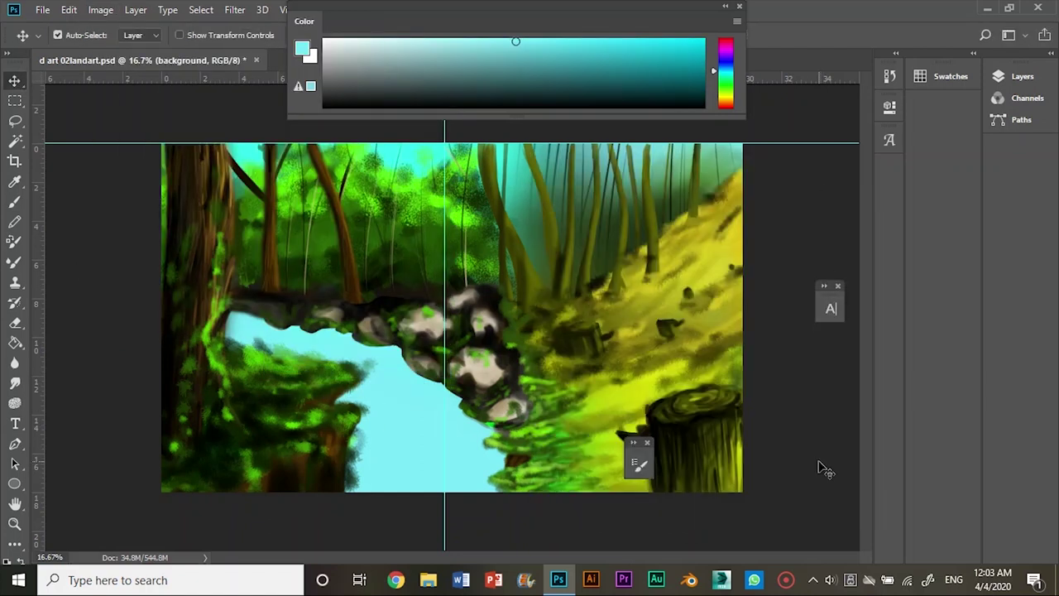
Show the Layers panel, reapply Replace Color on the water, and switch to colour-based selection
key(F7)
double_click(954, 394)
key(Escape)
click(100, 10)
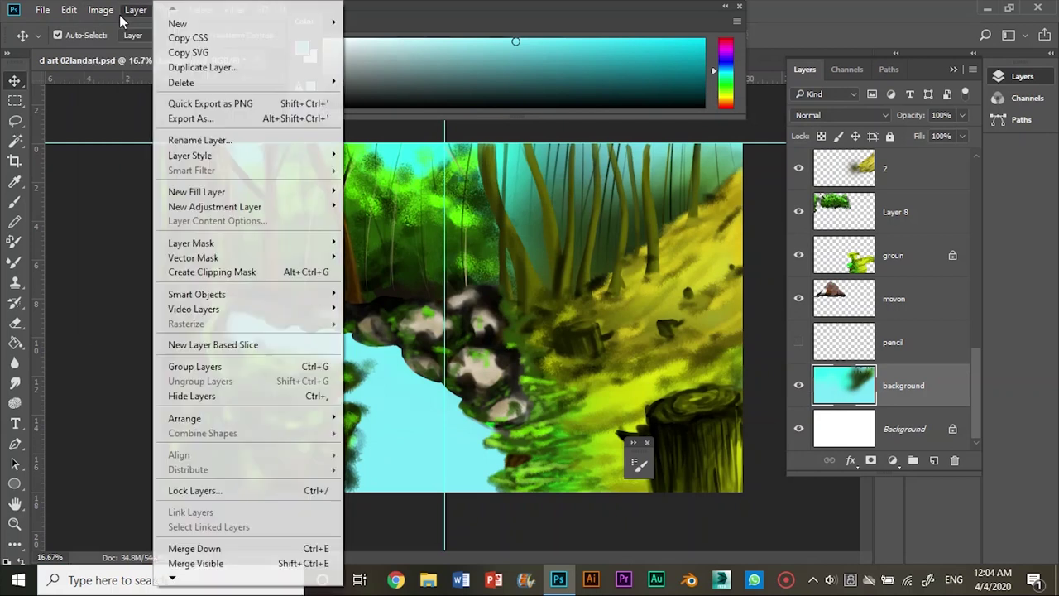
click(431, 369)
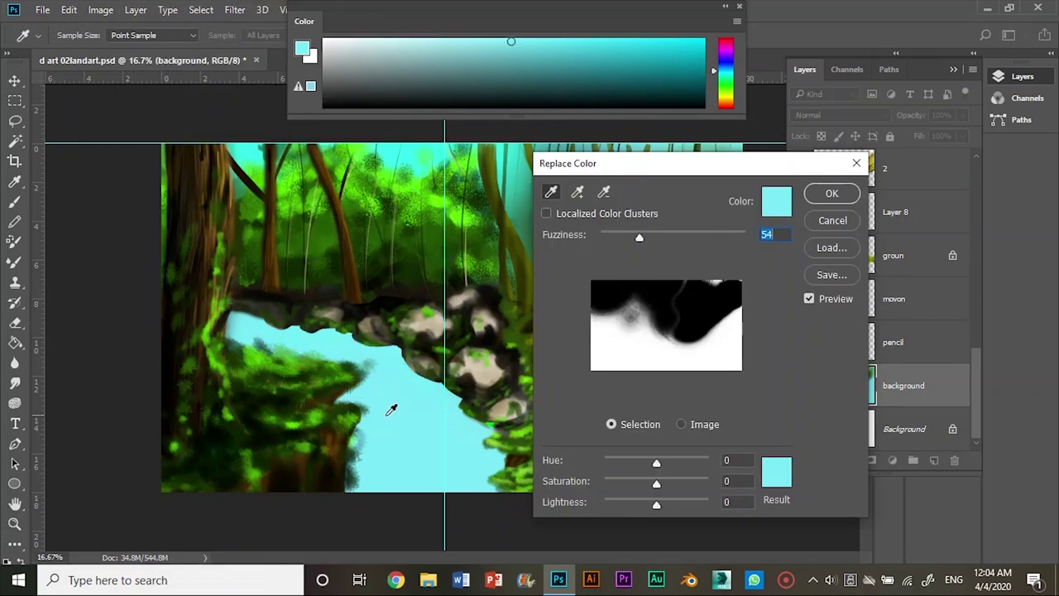
click(839, 197)
click(11, 145)
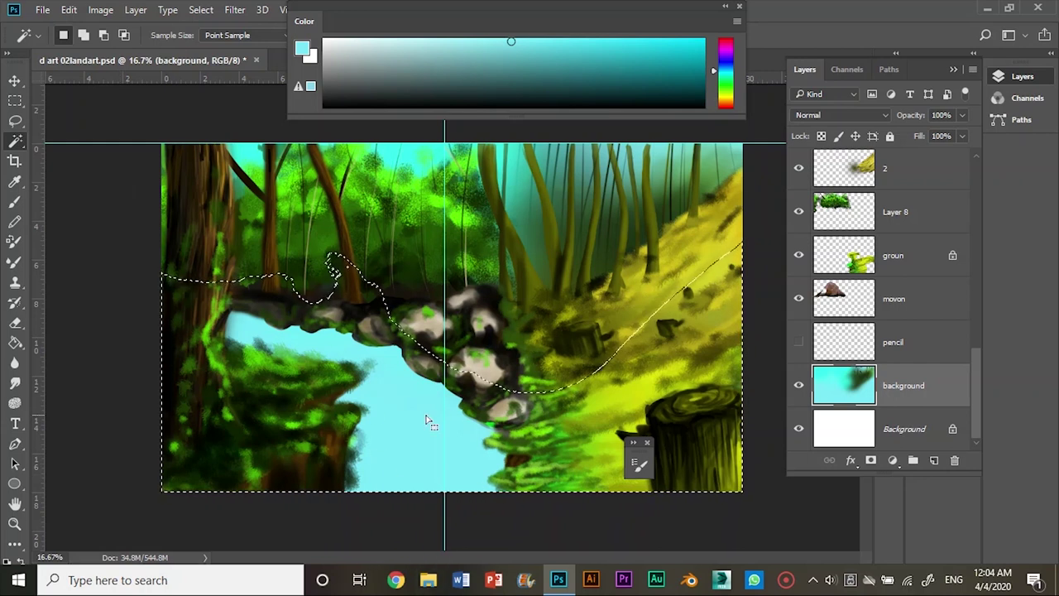
Deselect, add Layer 10 above rocks back, and rename it 'water'
key(ctrl+d)
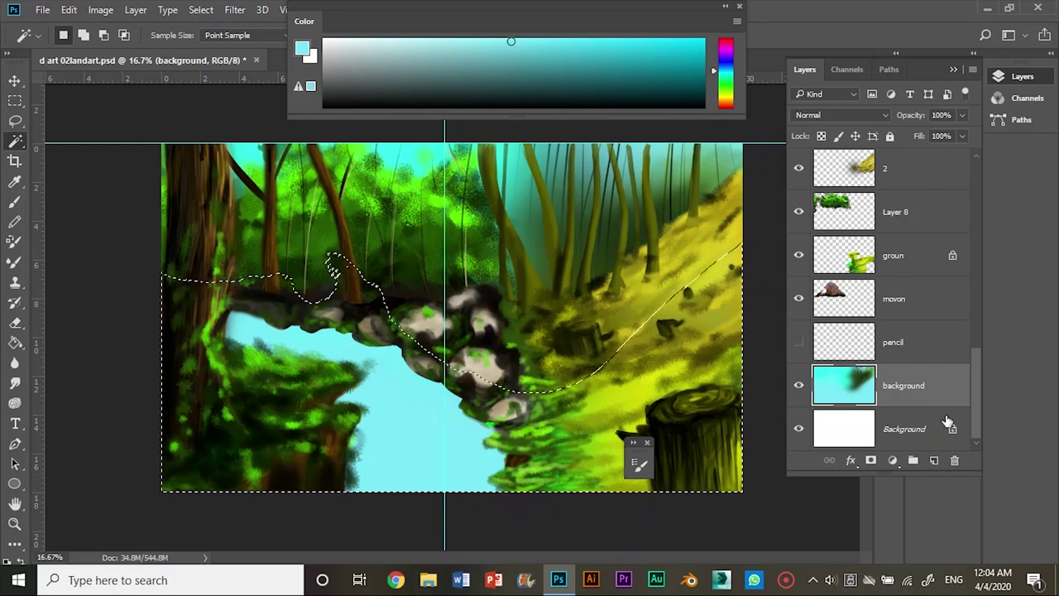
key(v)
click(422, 362)
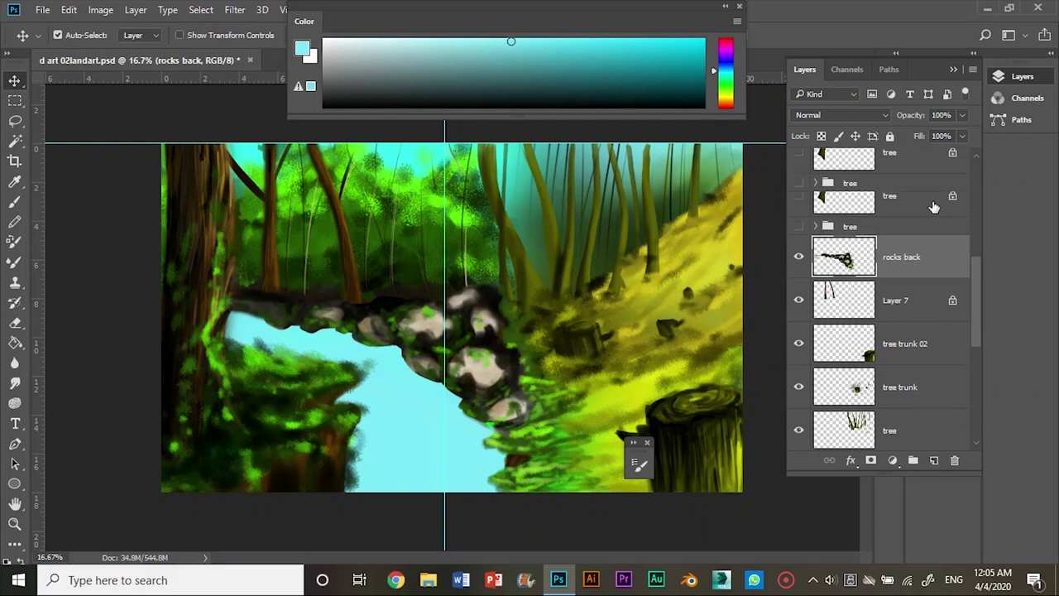
click(933, 460)
scroll(836, 381, down, 2)
click(836, 426)
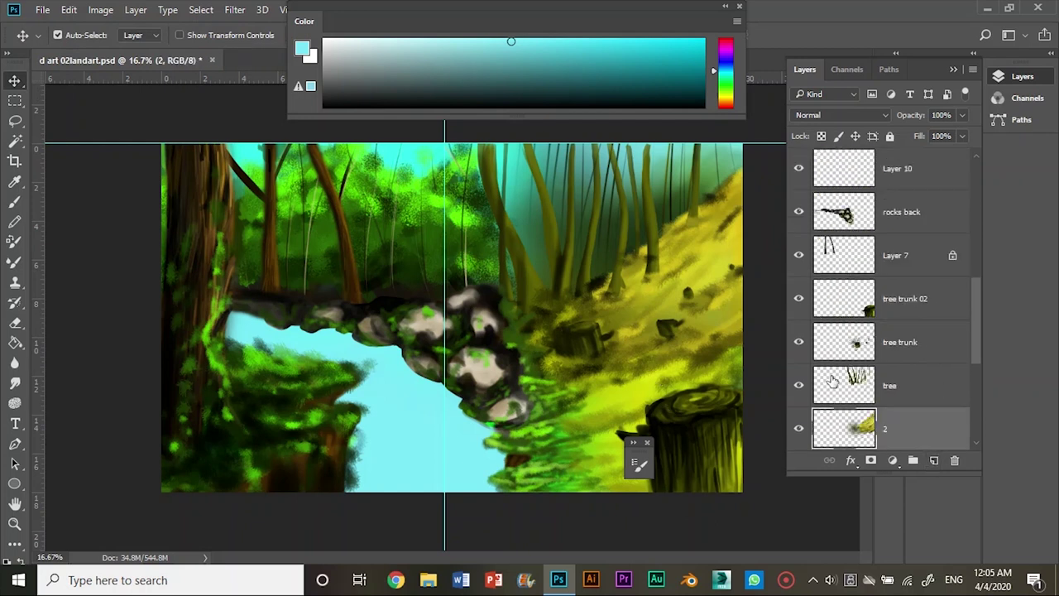
scroll(833, 364, up, 5)
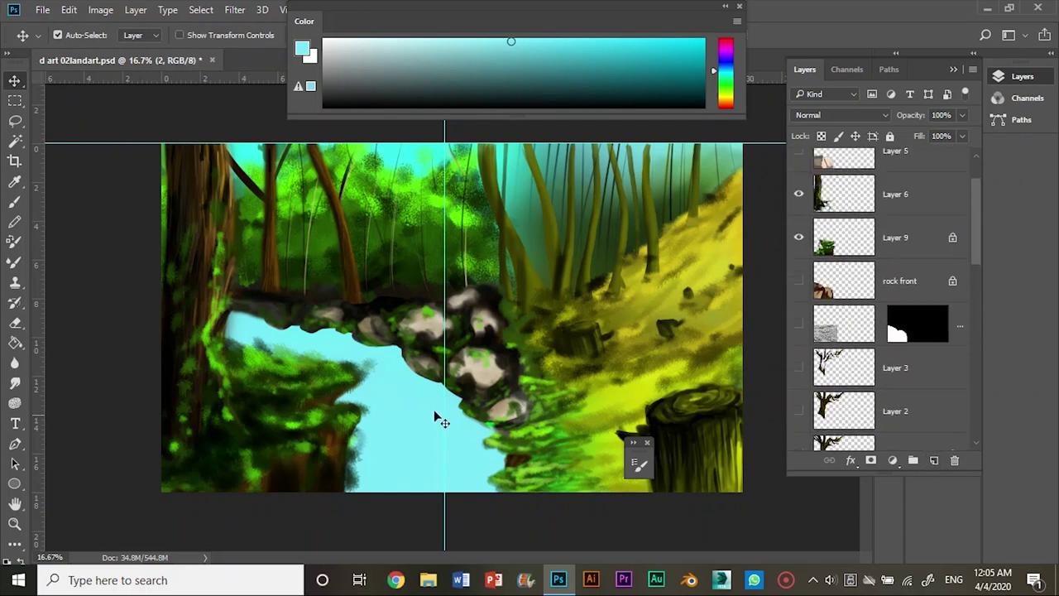
scroll(844, 385, down, 5)
double_click(898, 386)
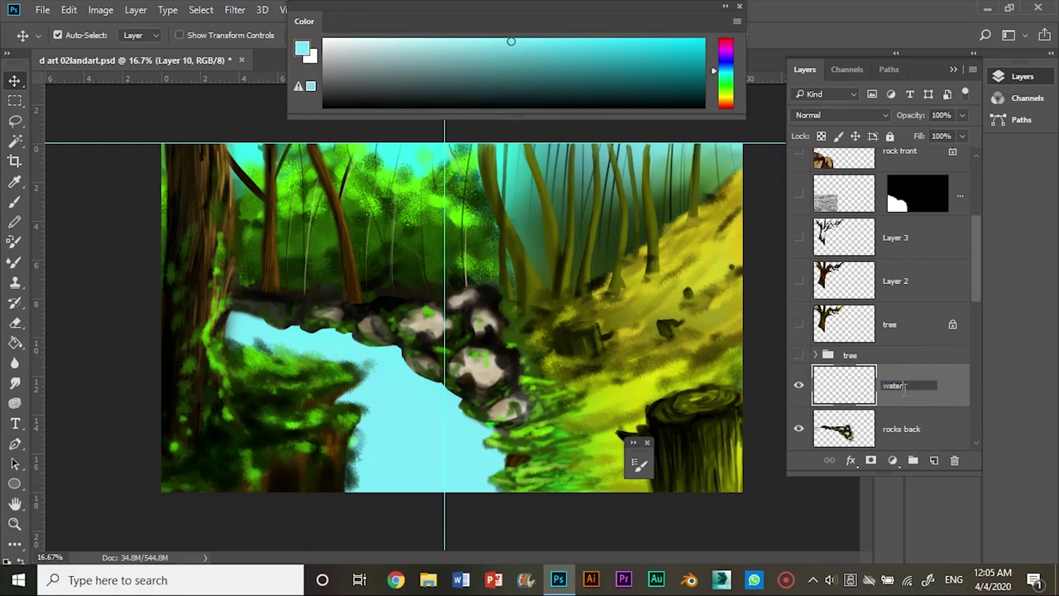
key(Return)
scroll(435, 530, up, 2)
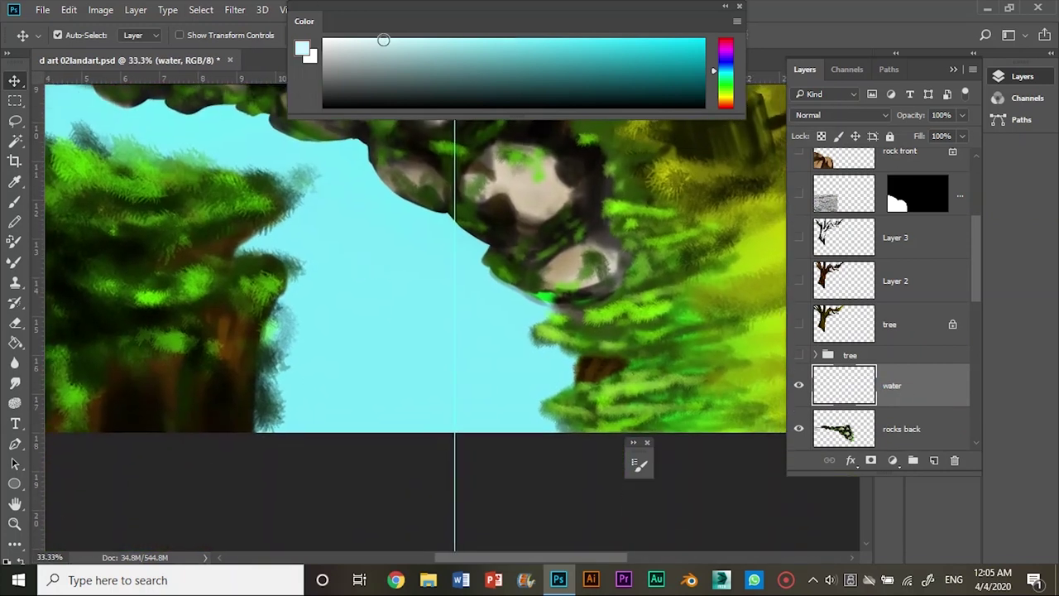
With a 250 px brush, shade the water's upper edge beneath the rock ledge
key(b)
drag(362, 290, 378, 319)
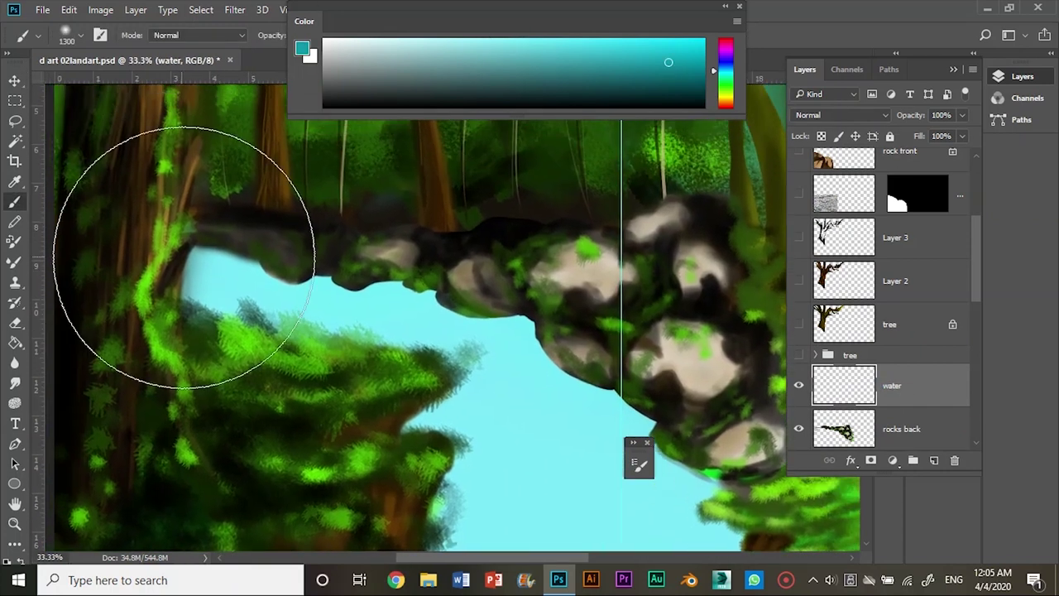
drag(307, 243, 318, 338)
key(ctrl+z)
key(bracketleft)
key(bracketleft)
key(bracketleft)
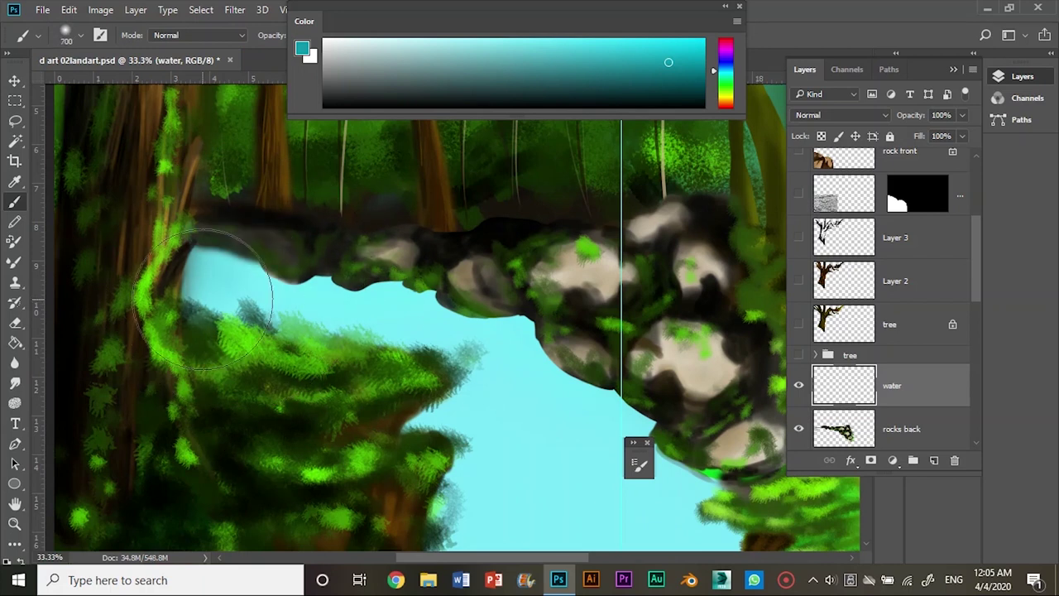
mouse_move(246, 277)
mouse_down()
mouse_move(236, 284)
mouse_move(386, 298)
mouse_move(320, 264)
mouse_move(385, 294)
mouse_move(438, 350)
mouse_move(449, 296)
mouse_move(343, 315)
mouse_up()
Paint dark teal vertical streaks through the water and darken its edges by the bank and rocks
scroll(326, 335, down, 3)
scroll(327, 334, right, 5)
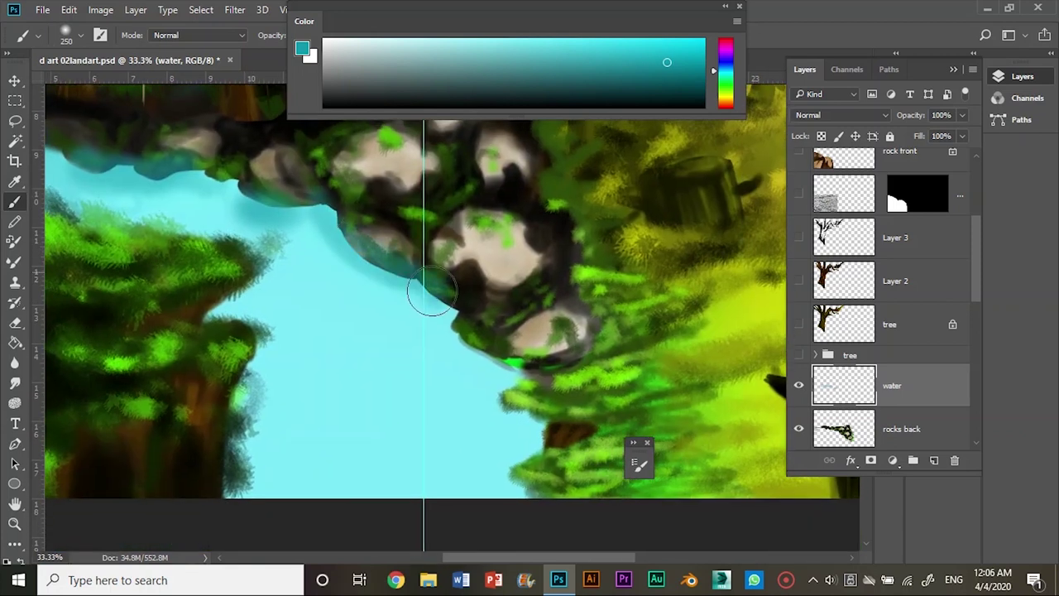
mouse_move(278, 452)
mouse_down()
mouse_move(392, 405)
mouse_move(471, 461)
mouse_move(336, 496)
mouse_up()
alt+click(283, 220)
scroll(284, 220, up, 3)
scroll(283, 220, left, 5)
mouse_move(175, 271)
mouse_down()
mouse_move(240, 264)
mouse_move(406, 302)
mouse_move(365, 285)
mouse_move(307, 288)
mouse_up()
drag(467, 323, 628, 452)
Add dark streaks to the lower and middle water, then a light cyan edge highlight by the rocks
drag(514, 376, 466, 295)
mouse_move(580, 447)
mouse_down()
mouse_move(563, 483)
mouse_move(612, 423)
mouse_up()
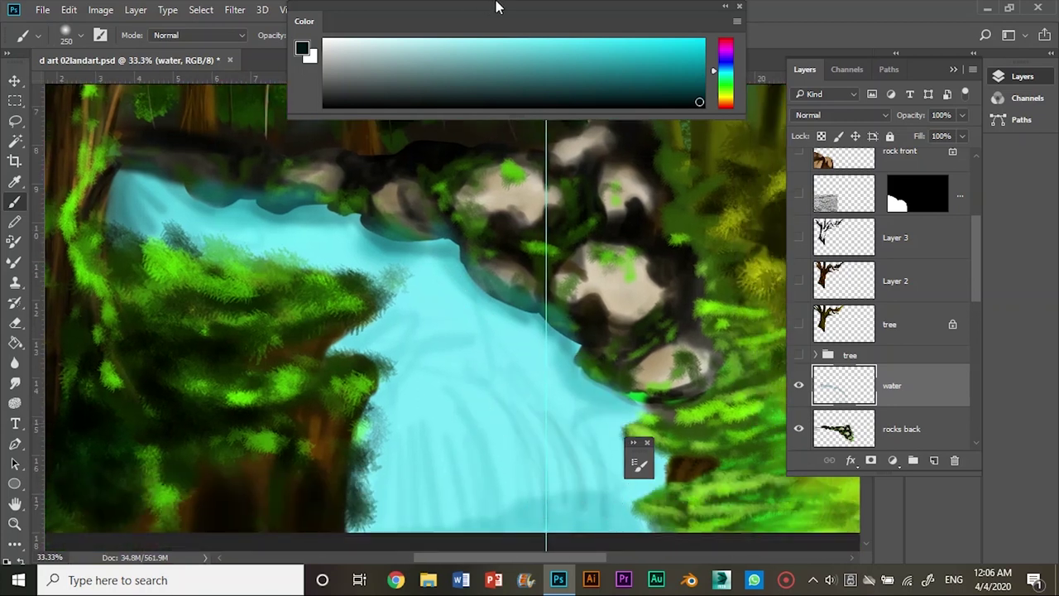
drag(489, 20, 520, 62)
drag(447, 405, 439, 521)
drag(398, 472, 380, 503)
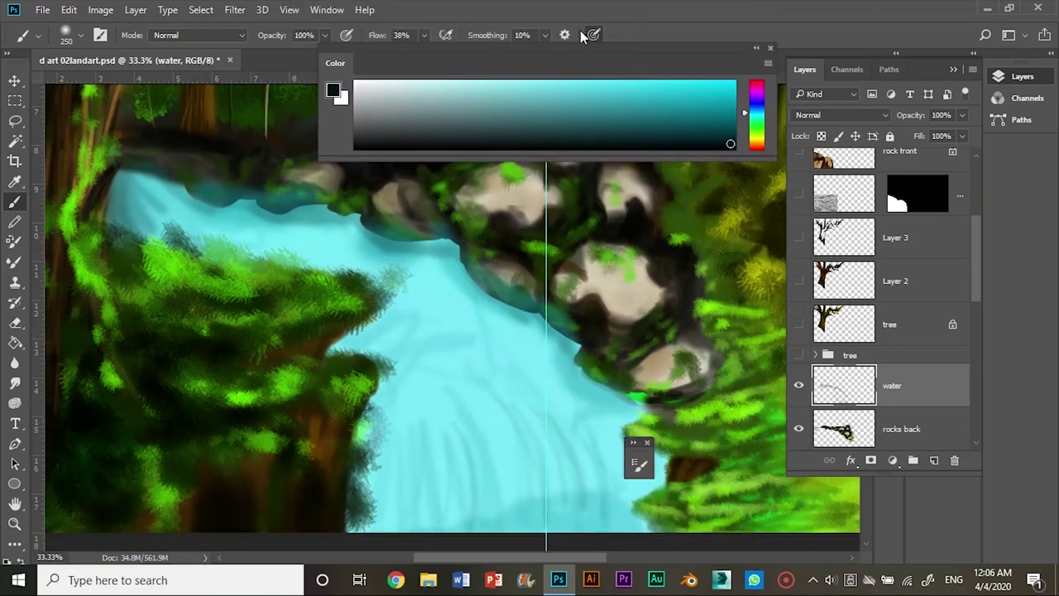
mouse_move(497, 323)
mouse_down()
mouse_move(422, 380)
mouse_move(414, 447)
mouse_up()
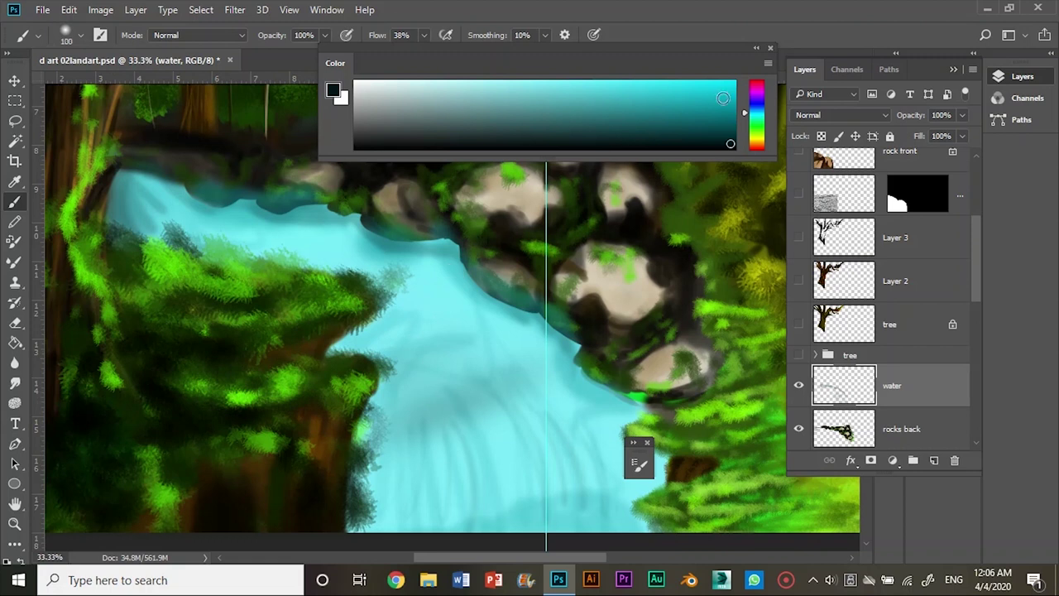
click(542, 89)
mouse_move(116, 173)
mouse_down()
mouse_move(141, 199)
mouse_move(232, 202)
mouse_move(389, 236)
mouse_move(508, 295)
mouse_up()
Paint a whitish highlight across the upper water and check the brush tip settings
mouse_move(123, 185)
mouse_down()
mouse_move(190, 217)
mouse_move(345, 254)
mouse_move(416, 235)
mouse_move(307, 207)
mouse_move(425, 336)
mouse_move(450, 267)
mouse_move(582, 357)
mouse_move(352, 382)
mouse_move(551, 480)
mouse_move(622, 406)
mouse_move(468, 496)
mouse_move(615, 397)
mouse_move(563, 331)
mouse_up()
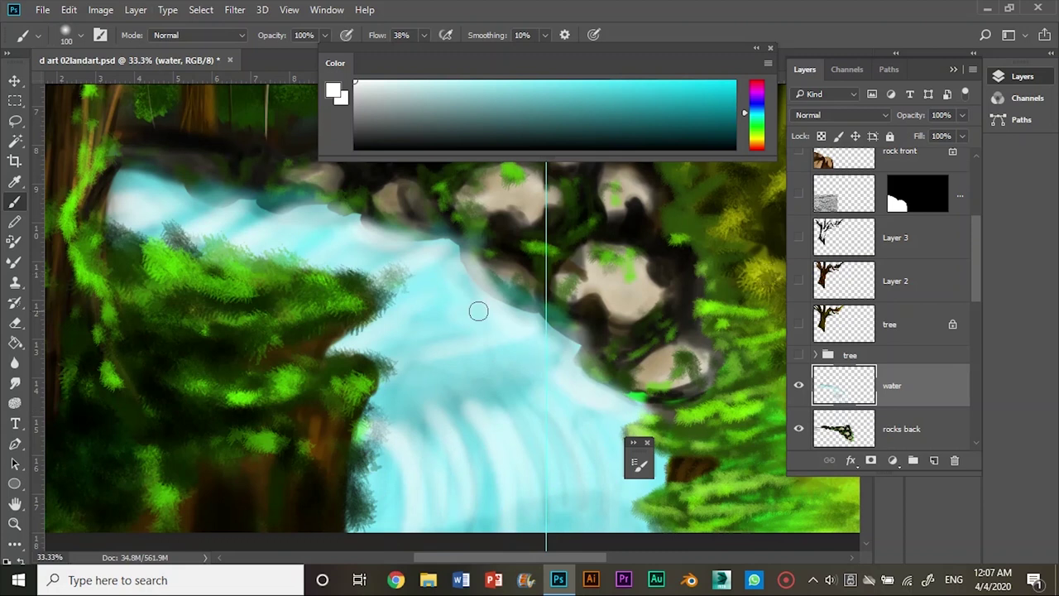
click(73, 35)
key(Return)
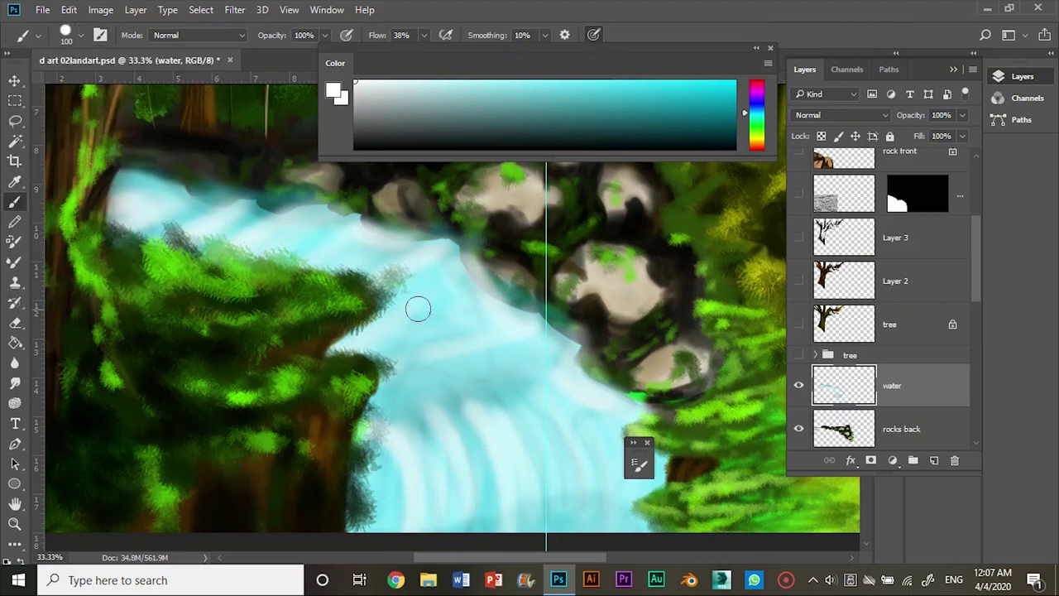
Undo the trial white highlights on the left water and select the 125 px textured brush
drag(118, 187, 137, 193)
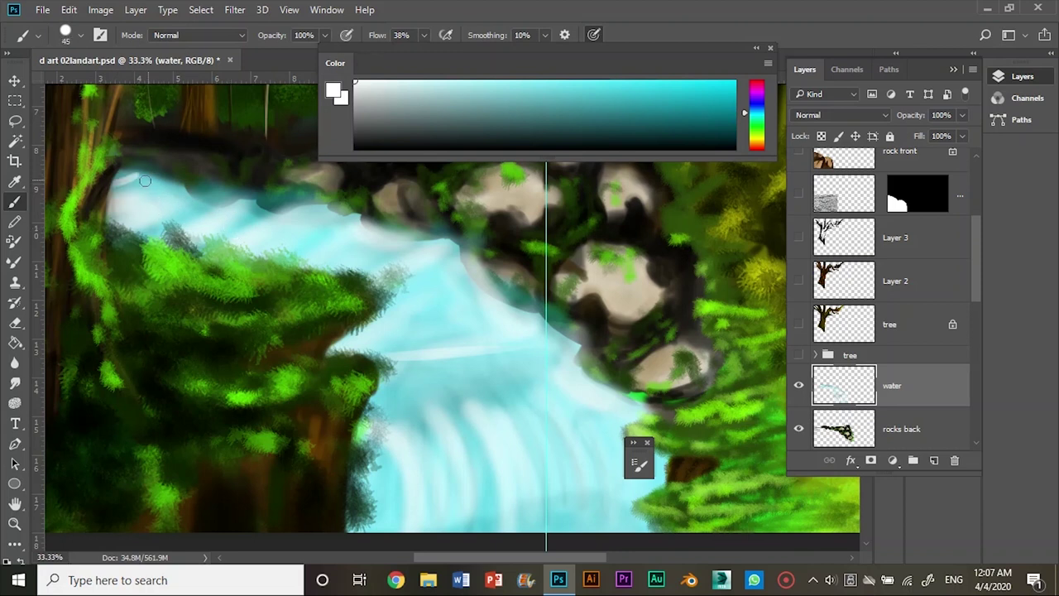
drag(245, 189, 233, 201)
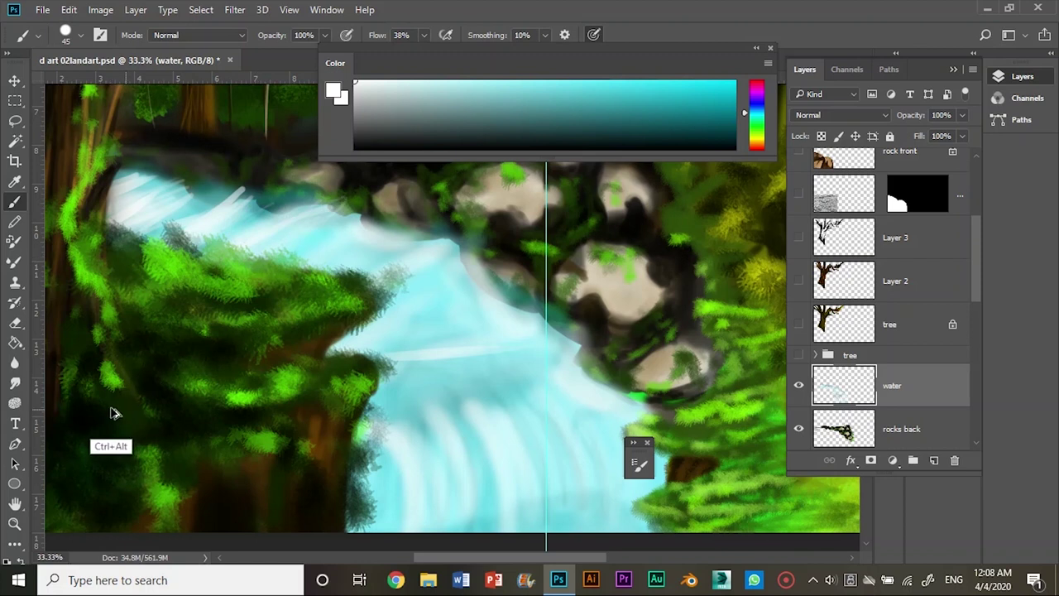
key(ctrl+z)
key(ctrl+z)
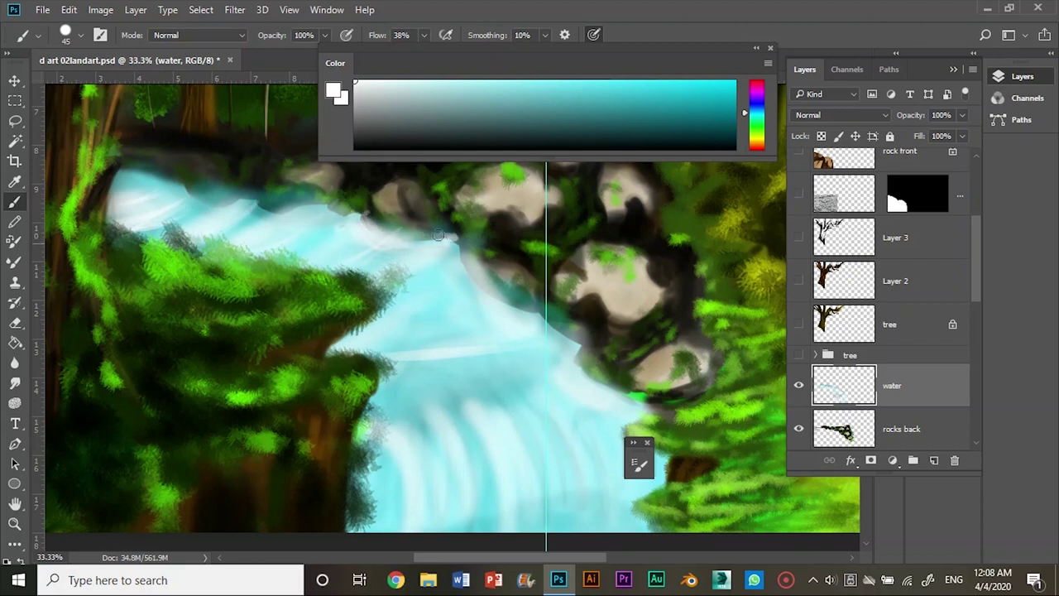
click(65, 35)
double_click(107, 151)
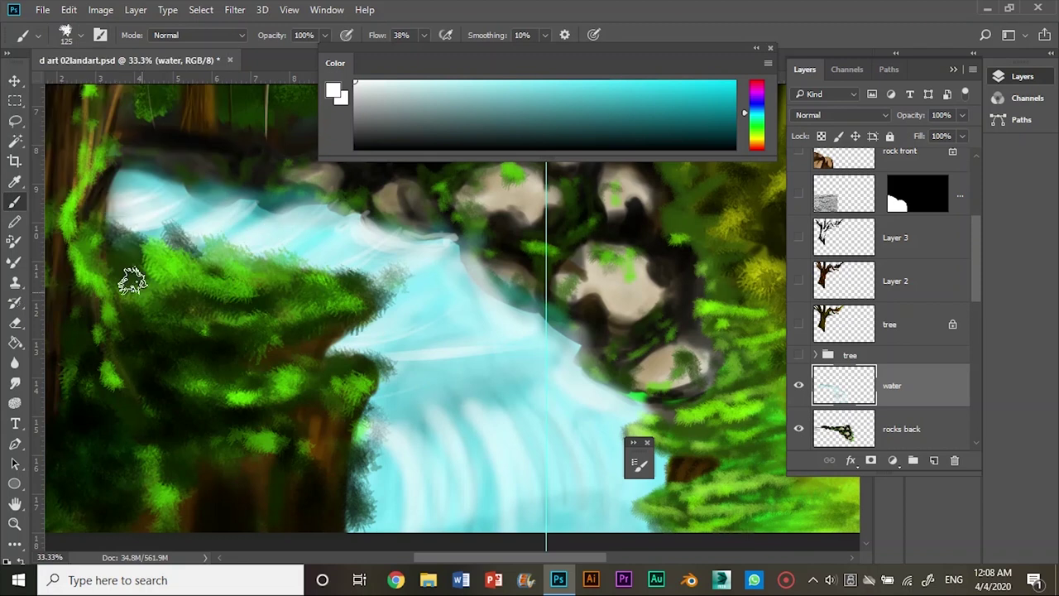
Paint white foam over the upper-left water and lower falls, then dark teal streaks across the top
mouse_move(118, 208)
mouse_down()
mouse_move(234, 201)
mouse_move(405, 213)
mouse_move(284, 230)
mouse_move(132, 191)
mouse_move(400, 307)
mouse_move(324, 213)
mouse_move(568, 309)
mouse_move(535, 307)
mouse_move(411, 401)
mouse_move(538, 397)
mouse_move(534, 347)
mouse_move(397, 368)
mouse_up()
mouse_move(490, 275)
mouse_down()
mouse_move(390, 438)
mouse_move(468, 508)
mouse_move(511, 524)
mouse_move(546, 499)
mouse_move(645, 530)
mouse_move(574, 546)
mouse_move(542, 489)
mouse_move(650, 409)
mouse_up()
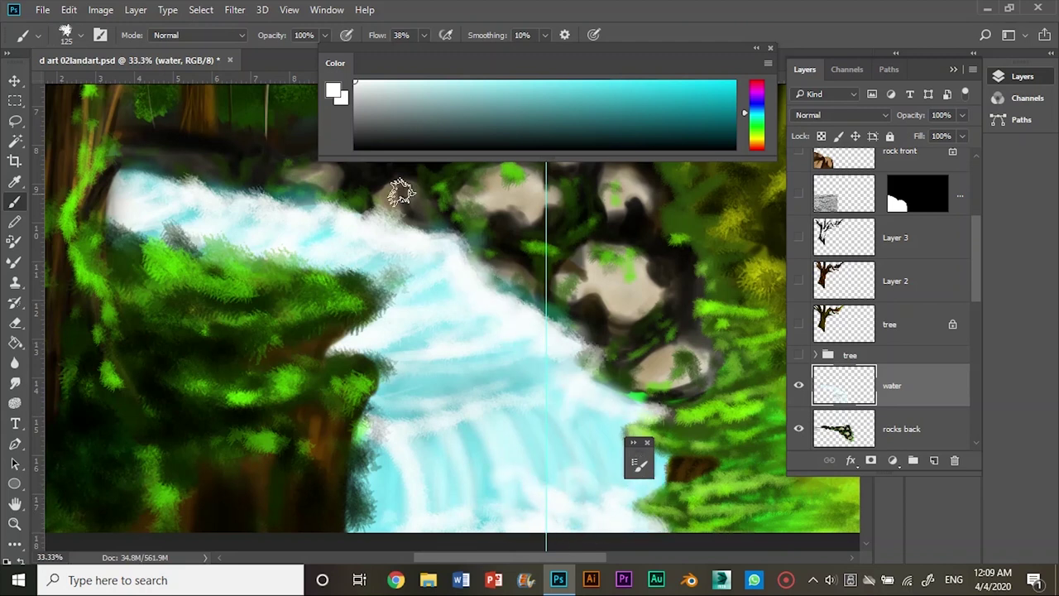
drag(142, 221, 237, 195)
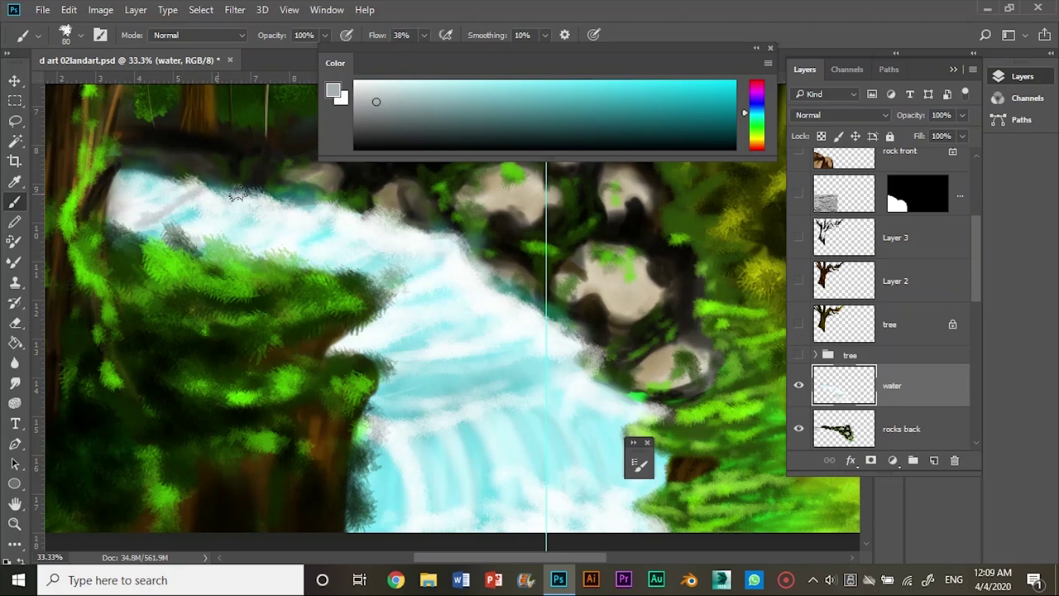
alt+click(350, 234)
drag(350, 235, 237, 239)
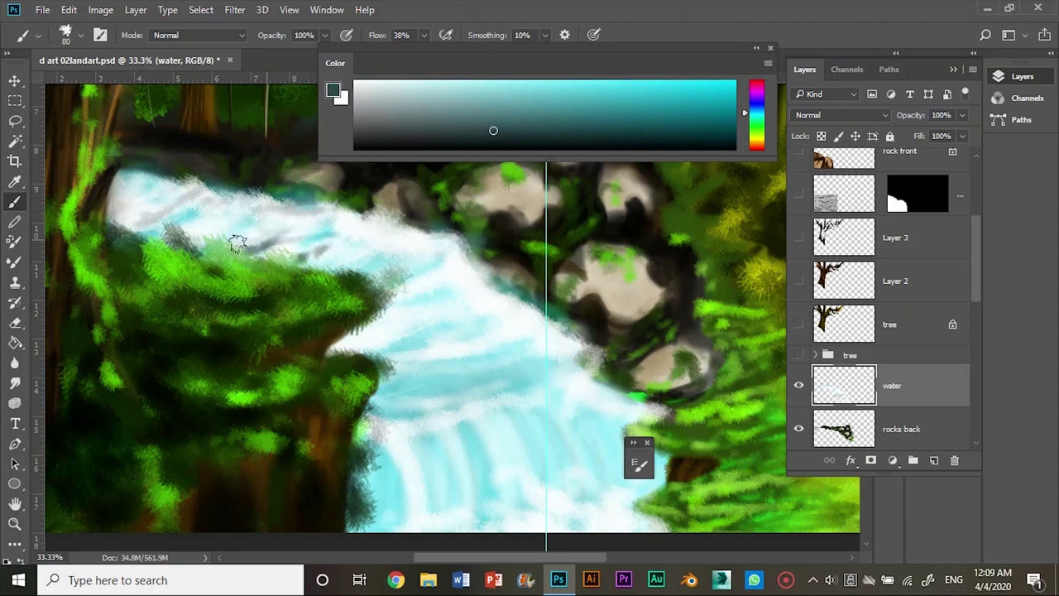
drag(418, 280, 448, 259)
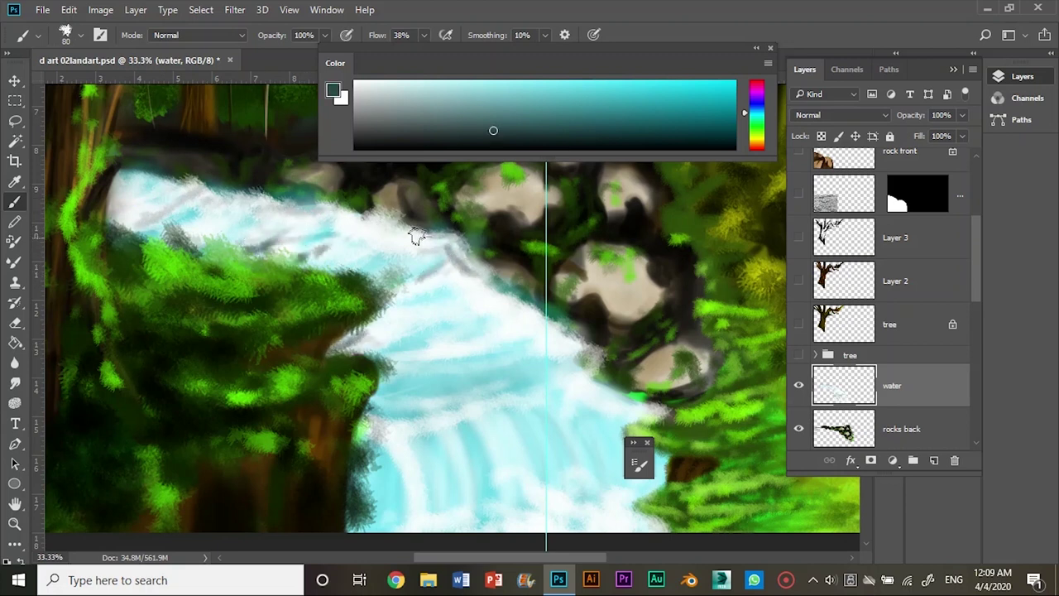
Add dark grey streaks through the middle, curved streaks in the lower falls, and grey edge strokes
mouse_move(395, 349)
mouse_down()
mouse_move(579, 331)
mouse_move(466, 345)
mouse_up()
drag(431, 431, 397, 481)
drag(462, 426, 488, 525)
drag(506, 435, 530, 528)
drag(551, 462, 559, 521)
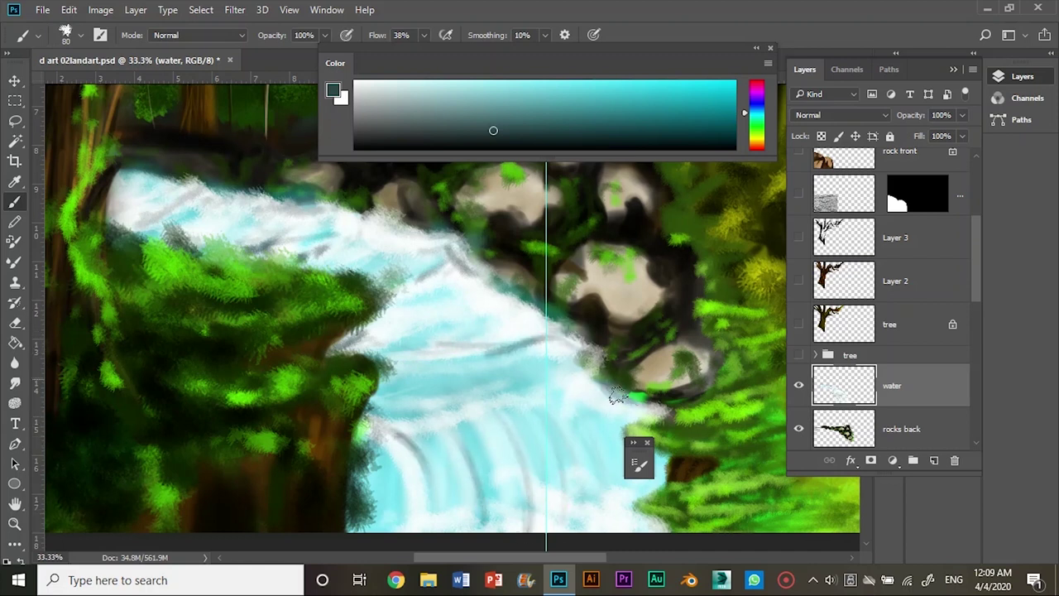
drag(602, 352, 548, 373)
drag(392, 396, 368, 411)
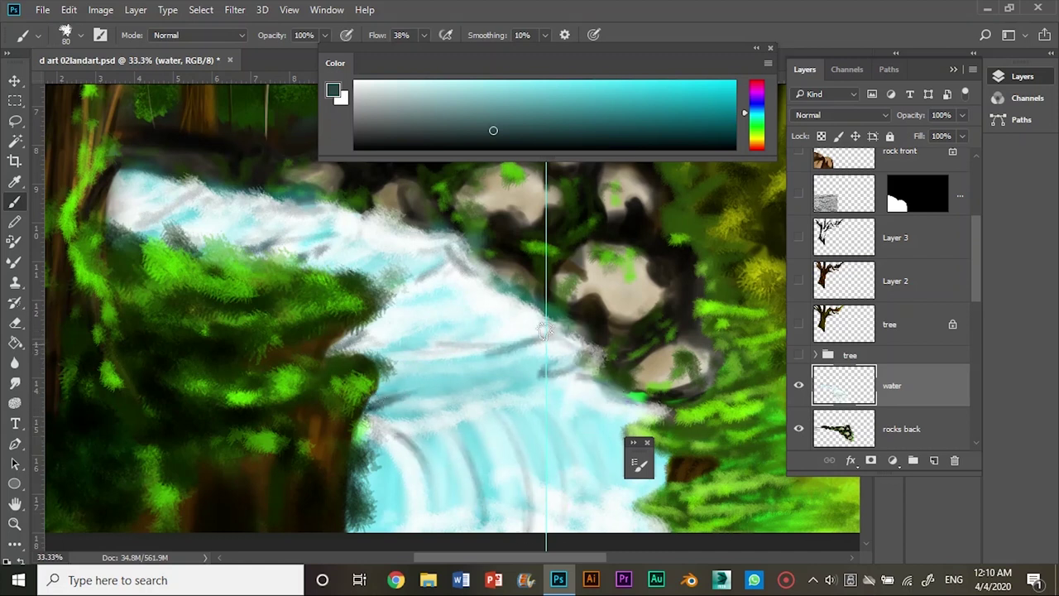
mouse_move(104, 178)
mouse_down()
mouse_move(199, 216)
mouse_move(284, 205)
mouse_move(194, 244)
mouse_up()
Sample light cyan from the water and brush it across the middle and lower waterfall
alt+click(254, 231)
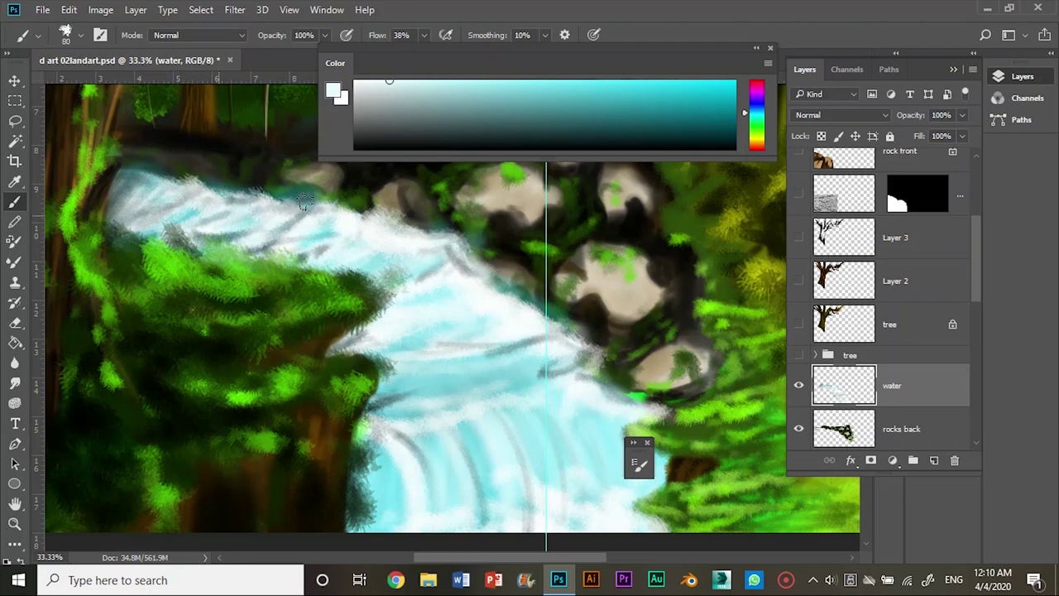
mouse_move(378, 433)
mouse_down()
mouse_move(574, 407)
mouse_move(517, 508)
mouse_up()
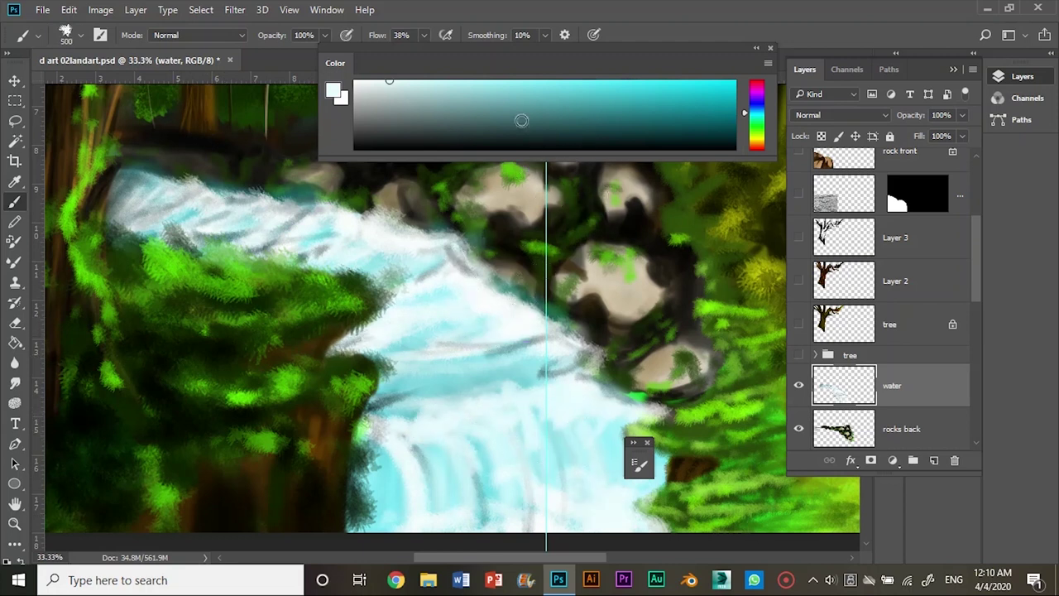
mouse_move(385, 328)
mouse_down()
mouse_move(538, 324)
mouse_move(527, 328)
mouse_move(496, 273)
mouse_up()
Paint greenish-teal strokes over the water from the cliff edge toward the rocks
click(539, 108)
click(542, 80)
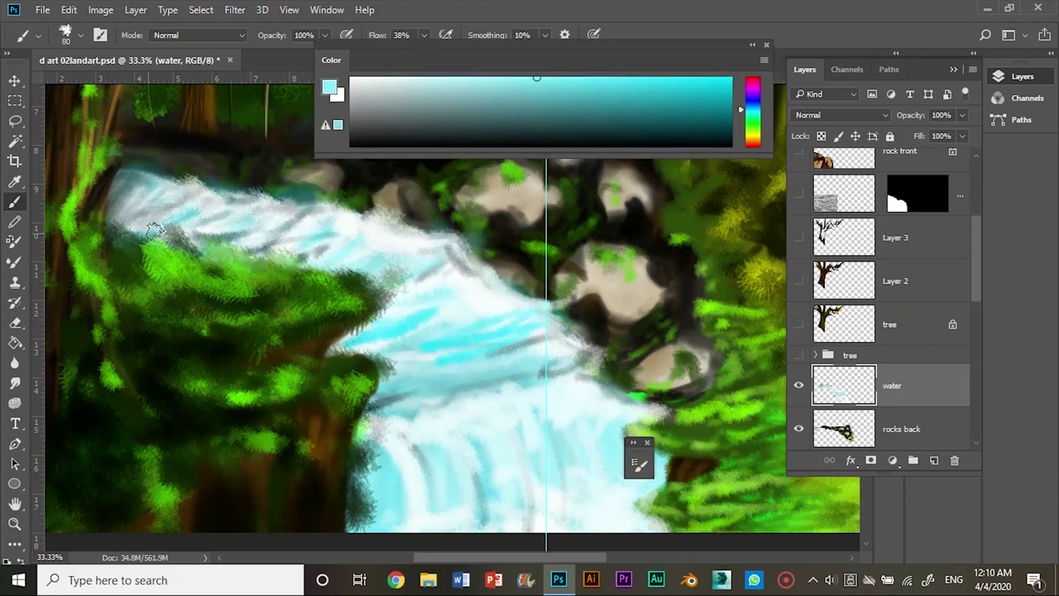
alt+click(334, 320)
mouse_move(338, 356)
mouse_down()
mouse_move(438, 265)
mouse_move(350, 261)
mouse_up()
mouse_move(449, 383)
mouse_down()
mouse_move(433, 407)
mouse_move(571, 351)
mouse_up()
With the soft round 80 px brush, paint teal strokes across the water and lower waterfall
click(85, 34)
double_click(52, 108)
mouse_move(420, 279)
mouse_down()
mouse_move(339, 348)
mouse_move(331, 265)
mouse_move(285, 232)
mouse_up()
mouse_move(406, 389)
mouse_down()
mouse_move(449, 362)
mouse_move(542, 504)
mouse_up()
drag(579, 398, 551, 500)
drag(463, 455, 421, 439)
drag(497, 438, 505, 497)
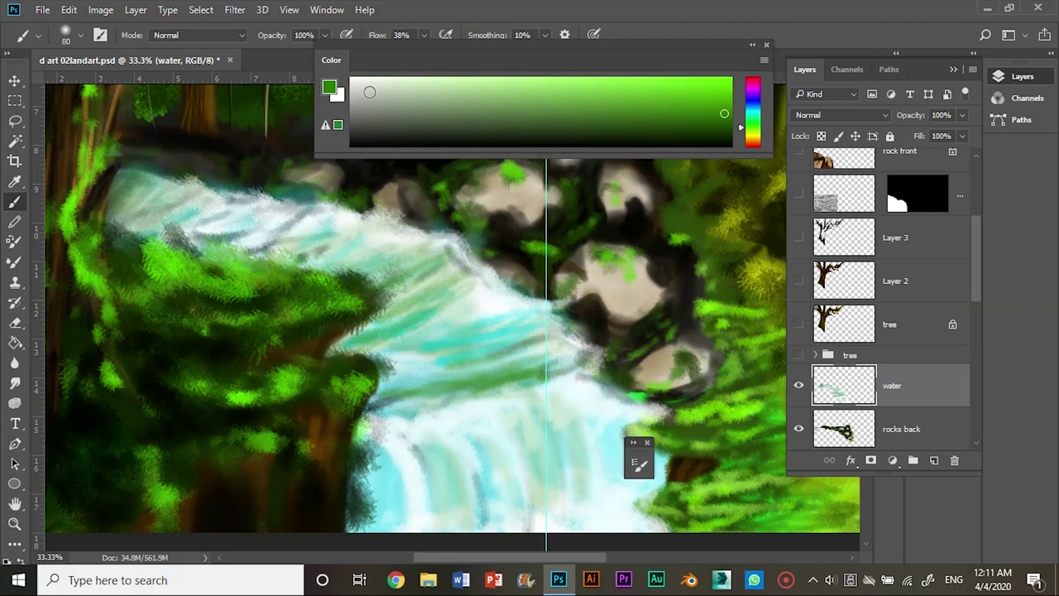
mouse_move(413, 440)
mouse_down()
mouse_move(485, 421)
mouse_move(620, 456)
mouse_move(380, 538)
mouse_up()
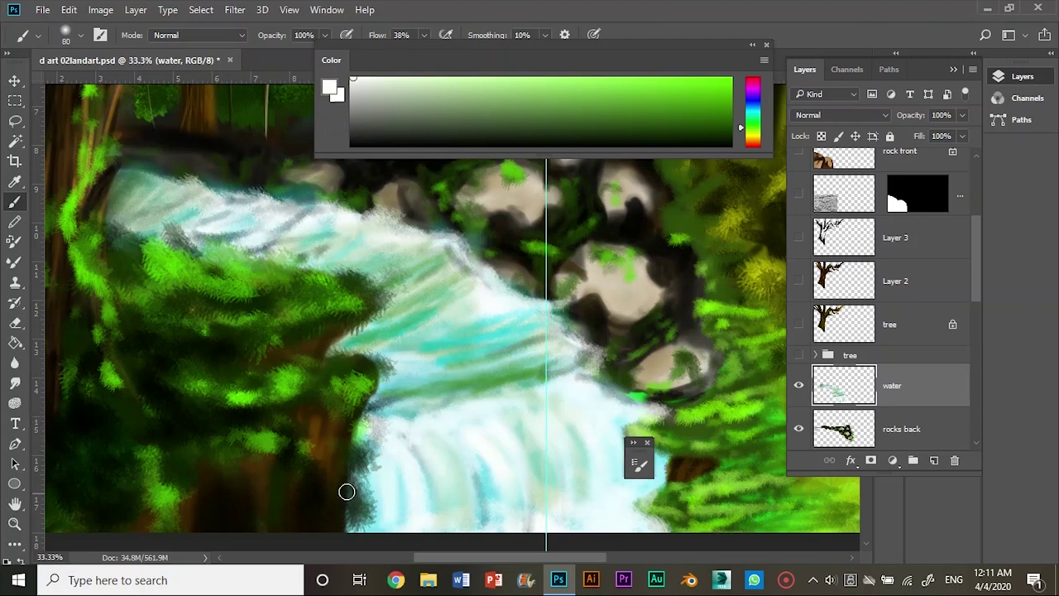
Use a textured foam brush to add whitish foam to the middle water, rocks edge and lower waterfall
click(80, 35)
double_click(57, 151)
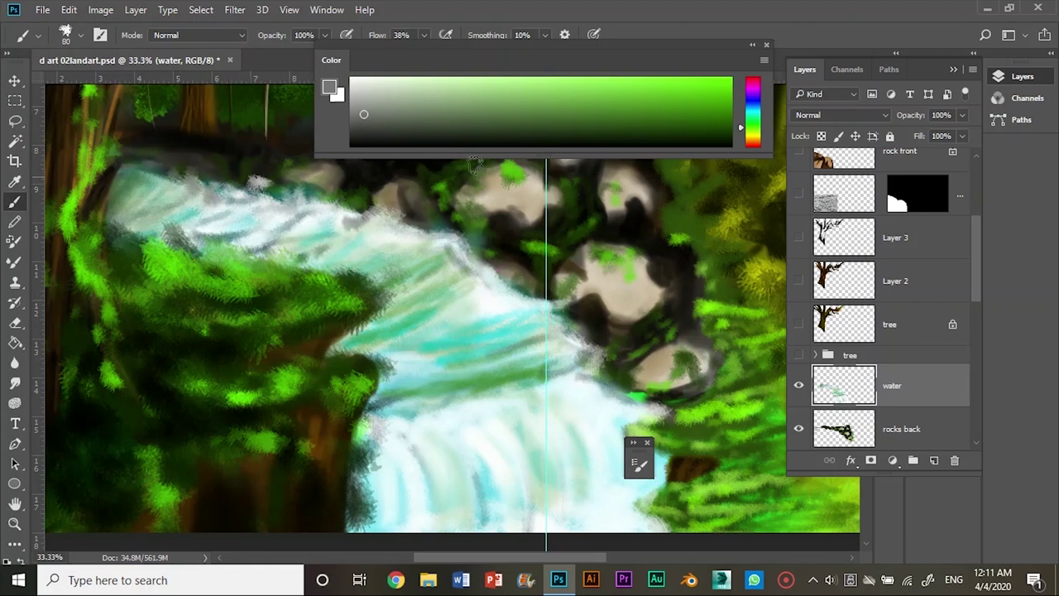
drag(432, 357, 414, 252)
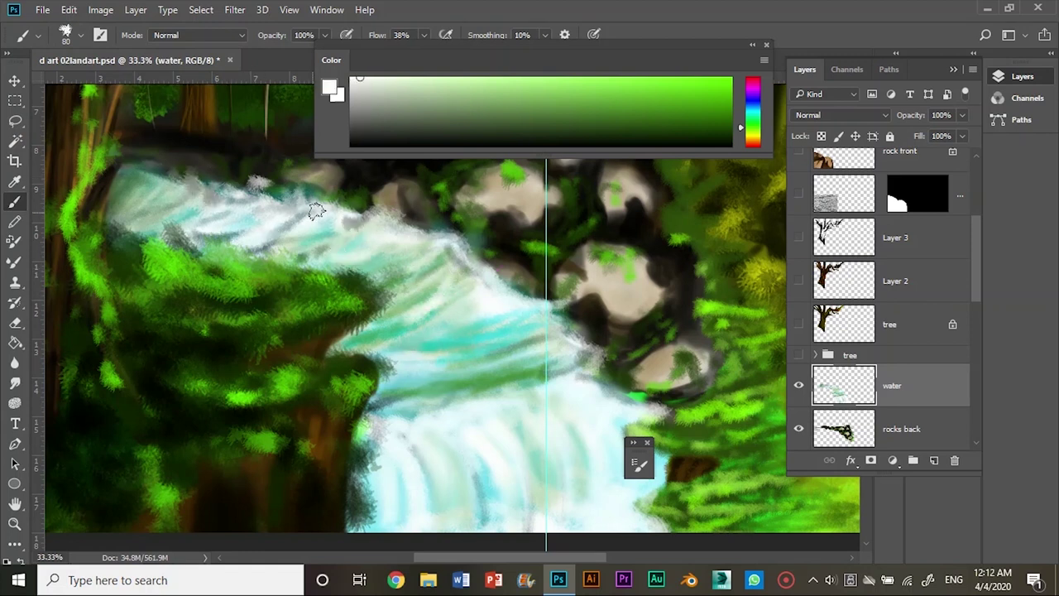
mouse_move(525, 326)
mouse_down()
mouse_move(497, 339)
mouse_move(572, 371)
mouse_move(627, 371)
mouse_up()
drag(560, 303, 500, 280)
mouse_move(507, 530)
mouse_down()
mouse_move(436, 532)
mouse_move(643, 544)
mouse_move(654, 525)
mouse_up()
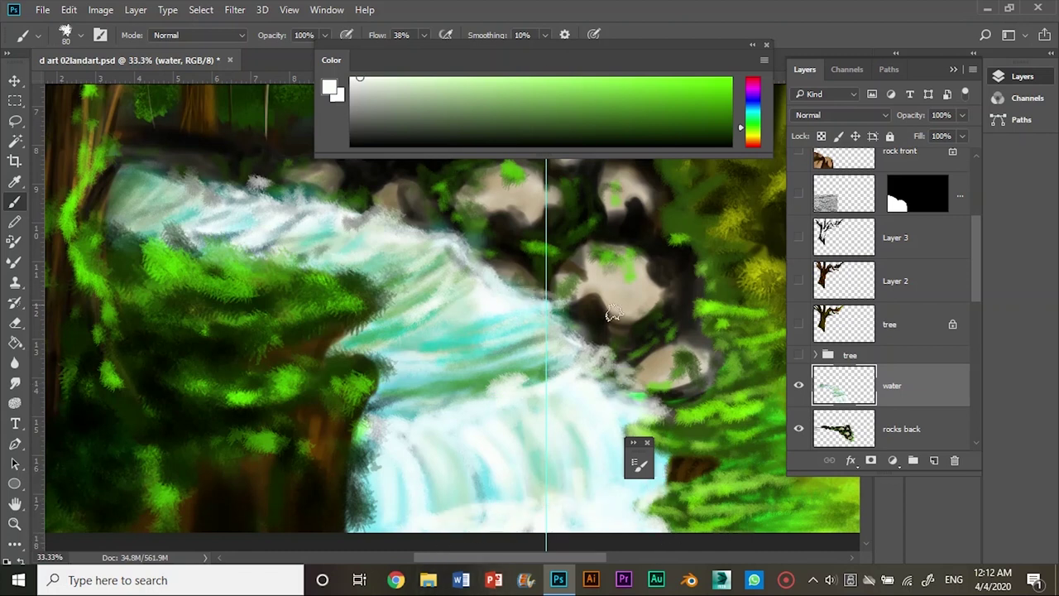
Try teal and dark teal streaks on the lower waterfall, keeping only a light teal streak
click(647, 442)
alt+click(490, 523)
mouse_move(654, 490)
mouse_down()
mouse_move(658, 455)
mouse_move(622, 430)
mouse_up()
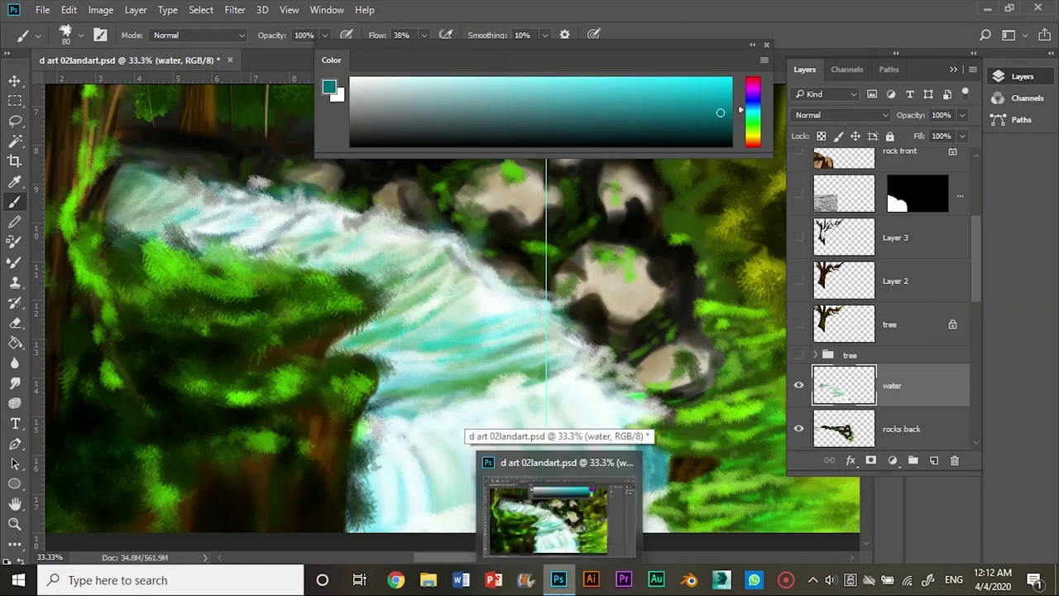
key(ctrl+z)
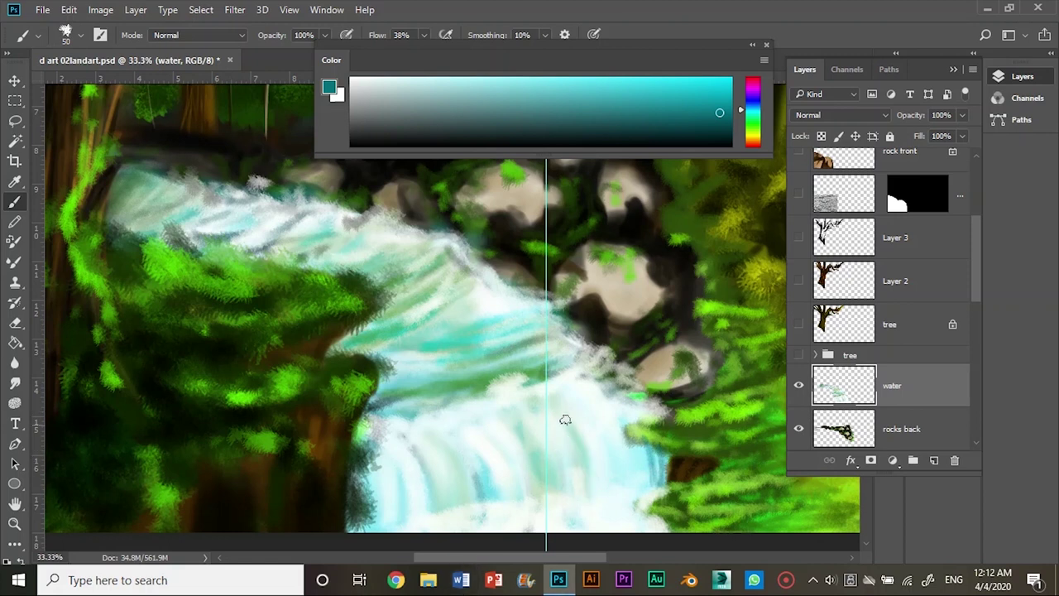
drag(472, 444, 488, 484)
drag(504, 439, 508, 519)
mouse_move(373, 462)
mouse_down()
mouse_move(364, 523)
mouse_move(397, 526)
mouse_up()
drag(407, 447, 414, 523)
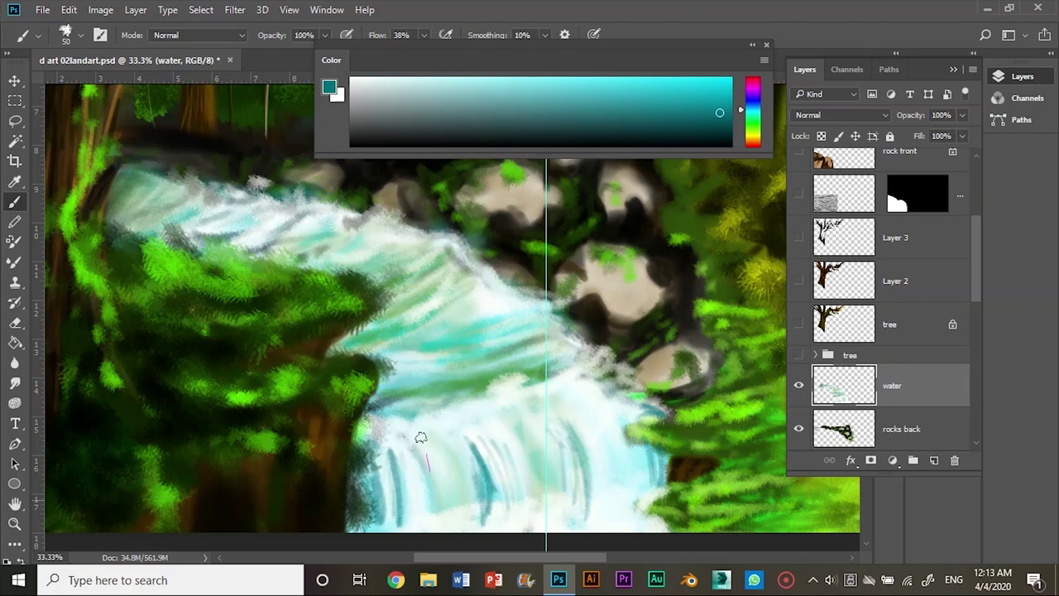
key(ctrl+z)
key(ctrl+z)
key(ctrl+z)
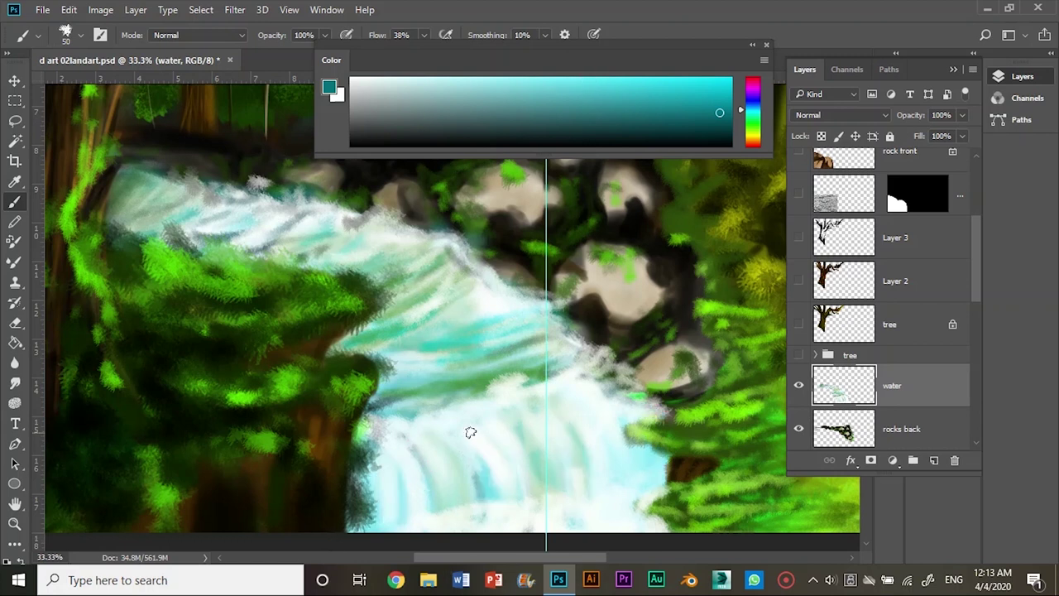
drag(397, 467, 389, 512)
Paint white foam strokes across the lower waterfall
click(353, 79)
drag(438, 410, 539, 499)
mouse_move(534, 373)
mouse_down()
mouse_move(592, 356)
mouse_move(464, 404)
mouse_up()
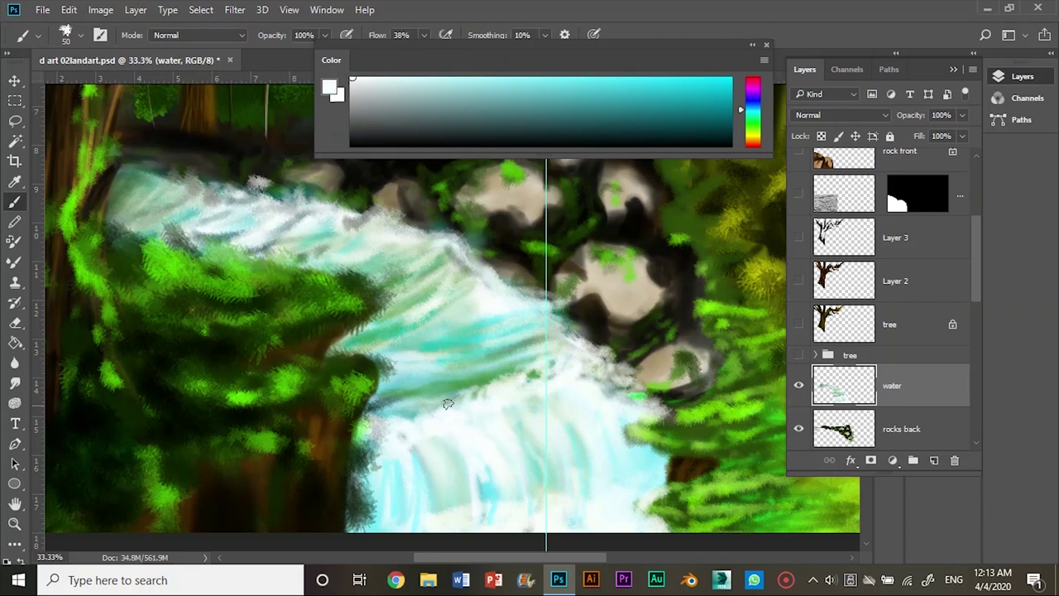
drag(371, 488, 538, 422)
drag(422, 408, 484, 396)
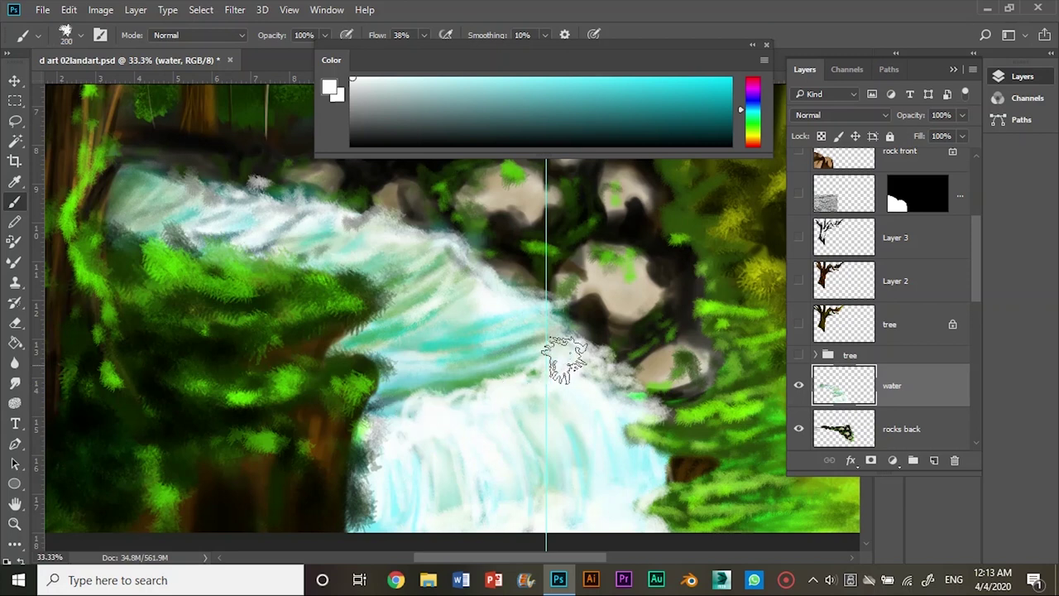
With a smaller 200 px hard round brush, add light-teal and white streaks to the lower waterfall
click(80, 36)
click(180, 151)
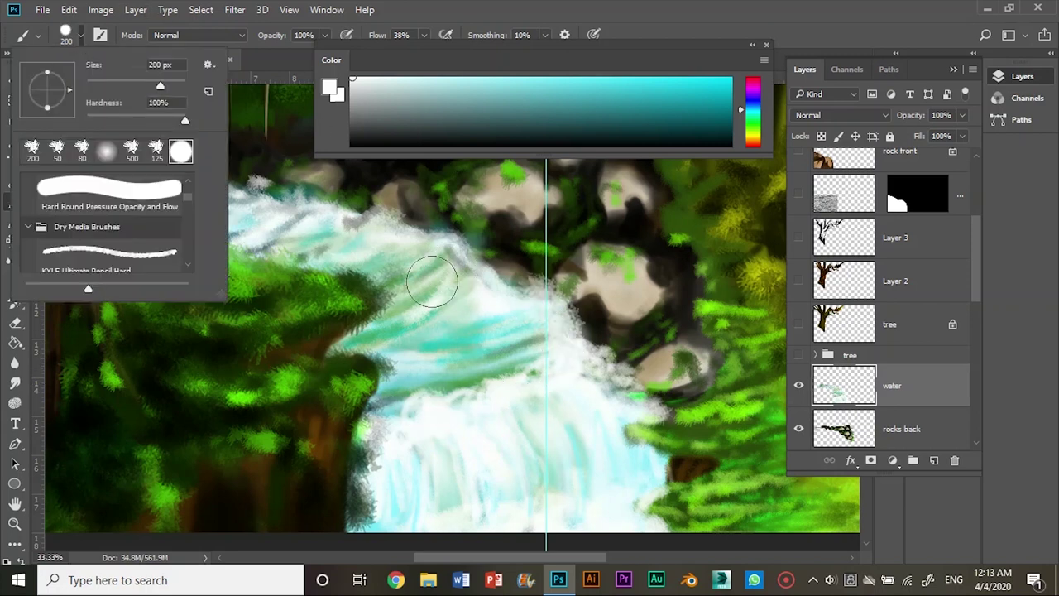
key(Escape)
key(bracketleft)
key(bracketleft)
key(bracketleft)
drag(441, 423, 445, 437)
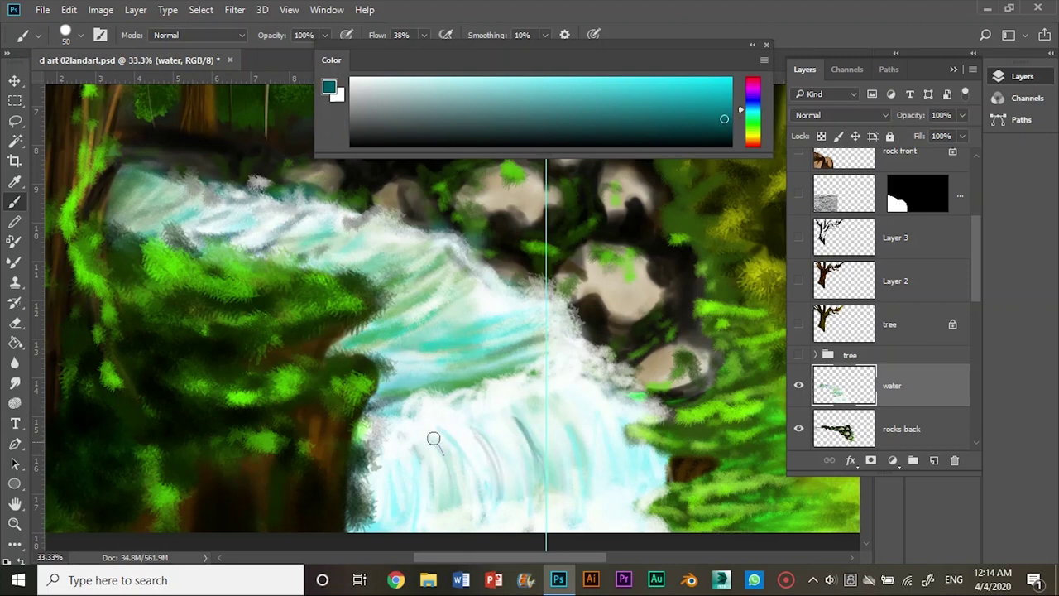
drag(447, 430, 530, 497)
click(80, 36)
key(Escape)
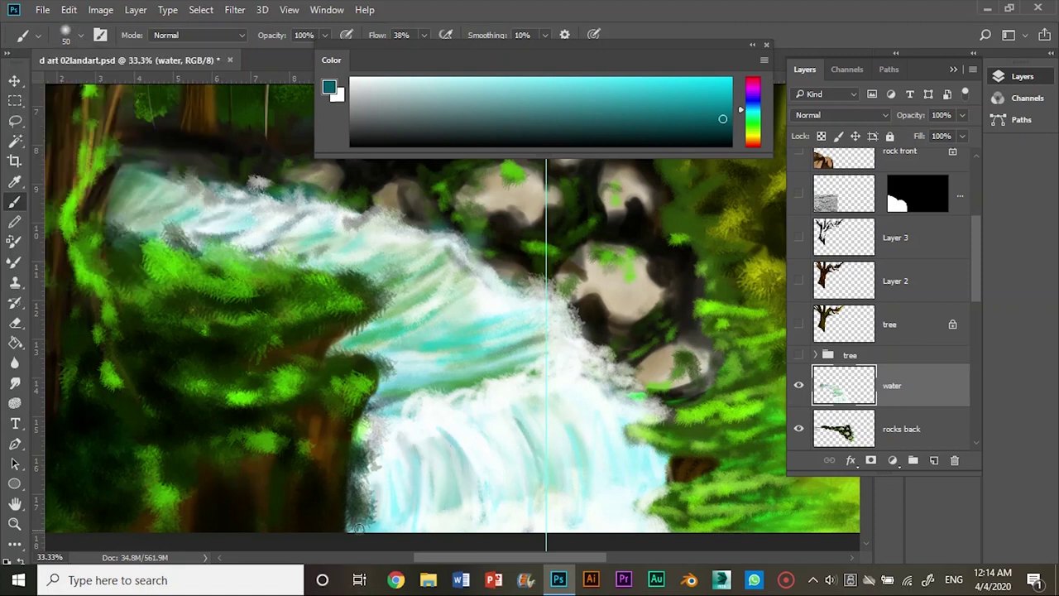
drag(389, 464, 377, 522)
mouse_move(523, 413)
mouse_down()
mouse_move(523, 447)
mouse_move(568, 433)
mouse_move(639, 485)
mouse_move(613, 397)
mouse_move(621, 505)
mouse_up()
Paint dark teal strokes by the rocks, across the upper slope and middle waterfall
click(396, 84)
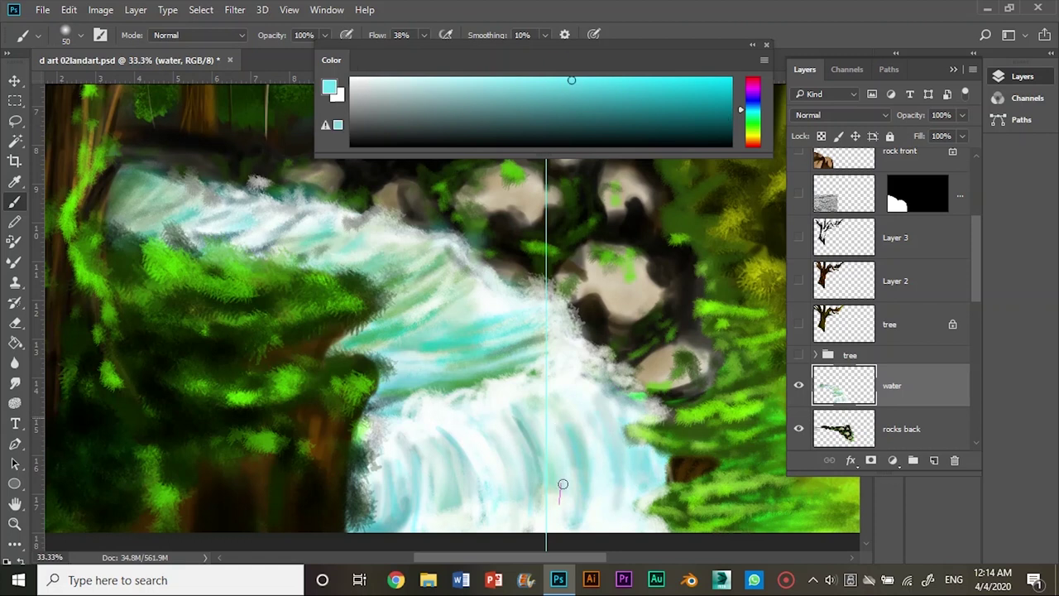
alt+click(669, 475)
mouse_move(643, 473)
mouse_down()
mouse_move(613, 377)
mouse_move(615, 399)
mouse_move(571, 368)
mouse_up()
drag(451, 470, 496, 517)
mouse_move(497, 277)
mouse_down()
mouse_move(480, 303)
mouse_move(499, 293)
mouse_move(469, 275)
mouse_up()
mouse_move(314, 199)
mouse_down()
mouse_move(248, 238)
mouse_move(291, 238)
mouse_up()
drag(340, 349, 361, 359)
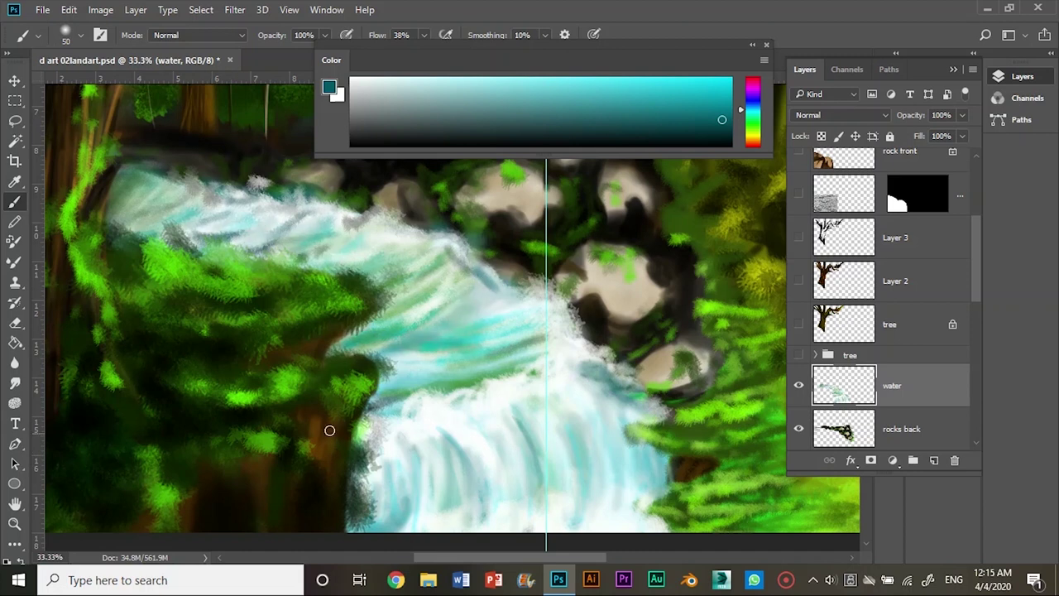
With the 80 px spatter brush in near-white, spray foam across the lower and upper waterfall
click(81, 35)
click(82, 151)
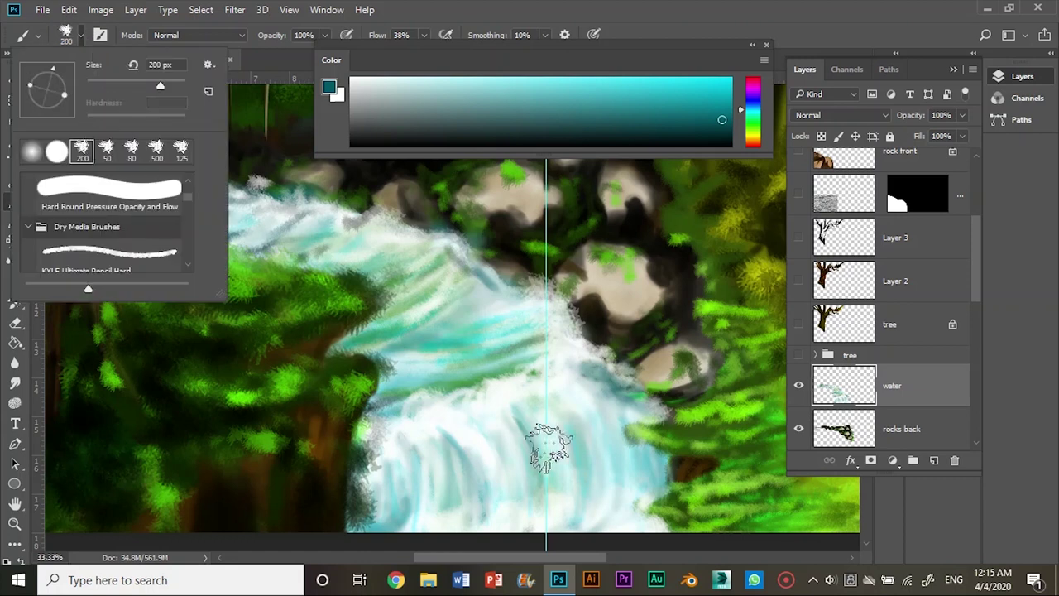
key(ctrl)
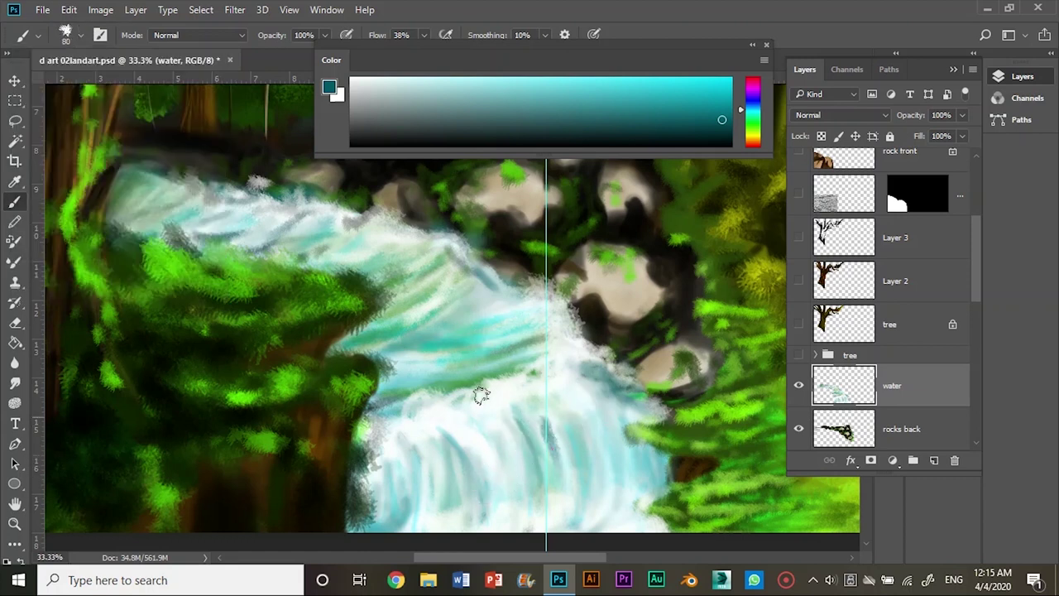
click(360, 79)
drag(440, 442, 388, 506)
drag(522, 426, 474, 404)
drag(410, 407, 371, 415)
drag(588, 389, 653, 463)
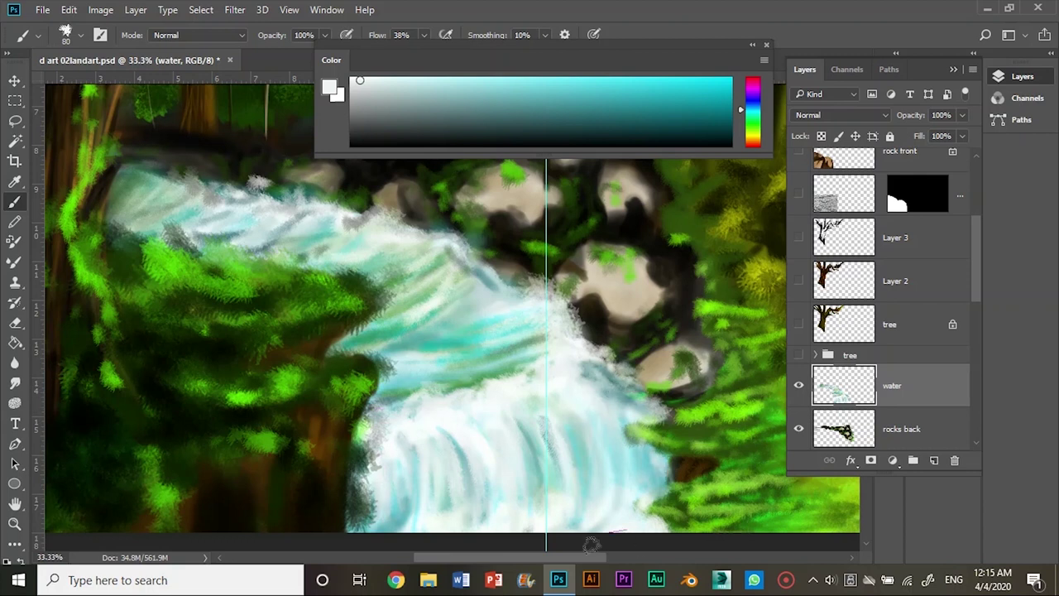
drag(376, 468, 377, 521)
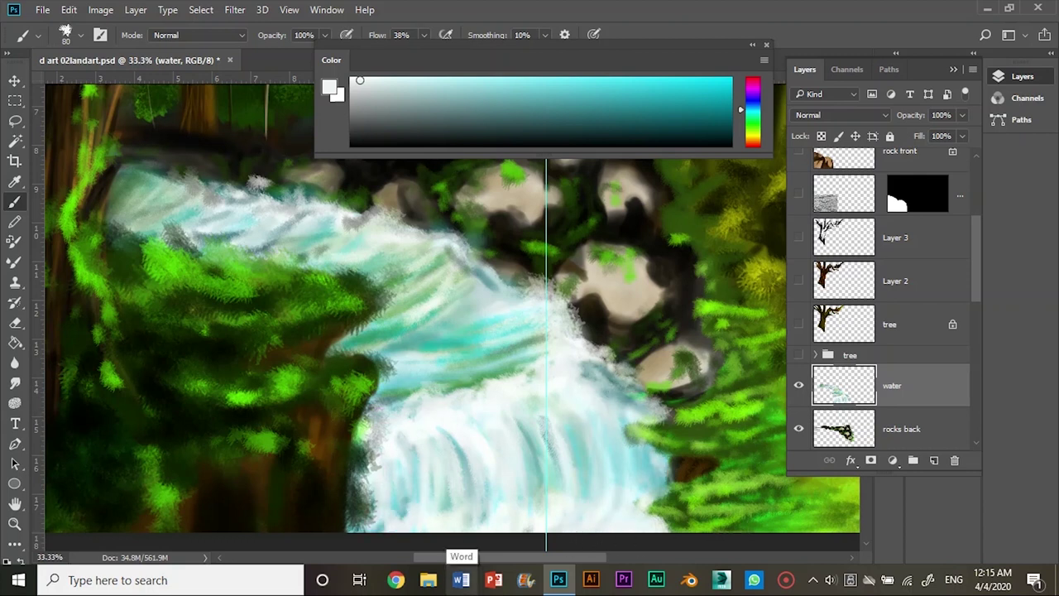
mouse_move(492, 274)
mouse_down()
mouse_move(423, 307)
mouse_move(331, 237)
mouse_move(350, 383)
mouse_move(277, 248)
mouse_up()
drag(385, 468, 368, 525)
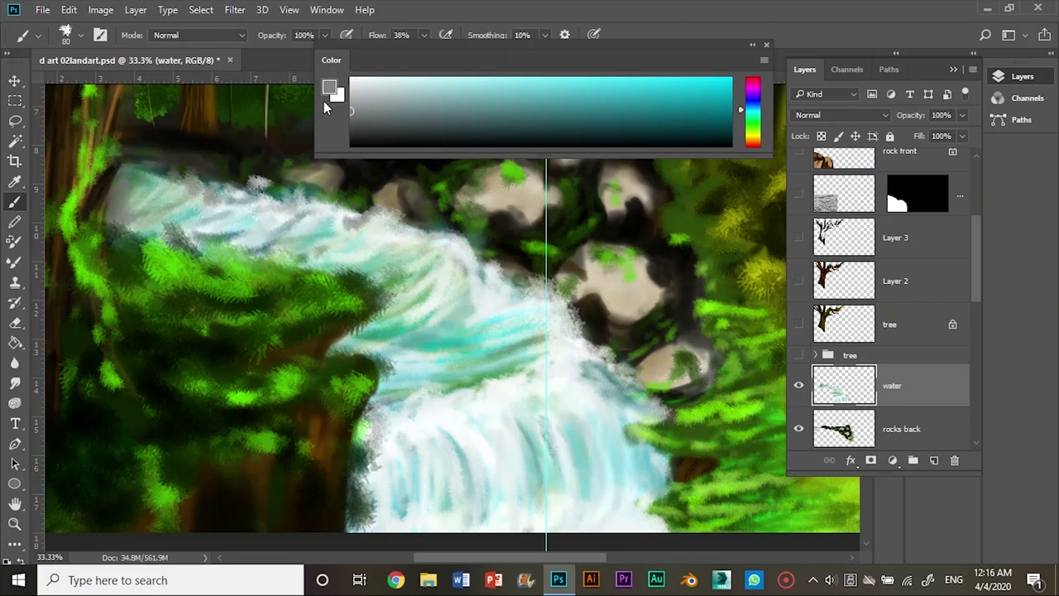
Zoom out and set the gradient's end stop to 0% opacity for a transparent end
scroll(324, 101, down, 2)
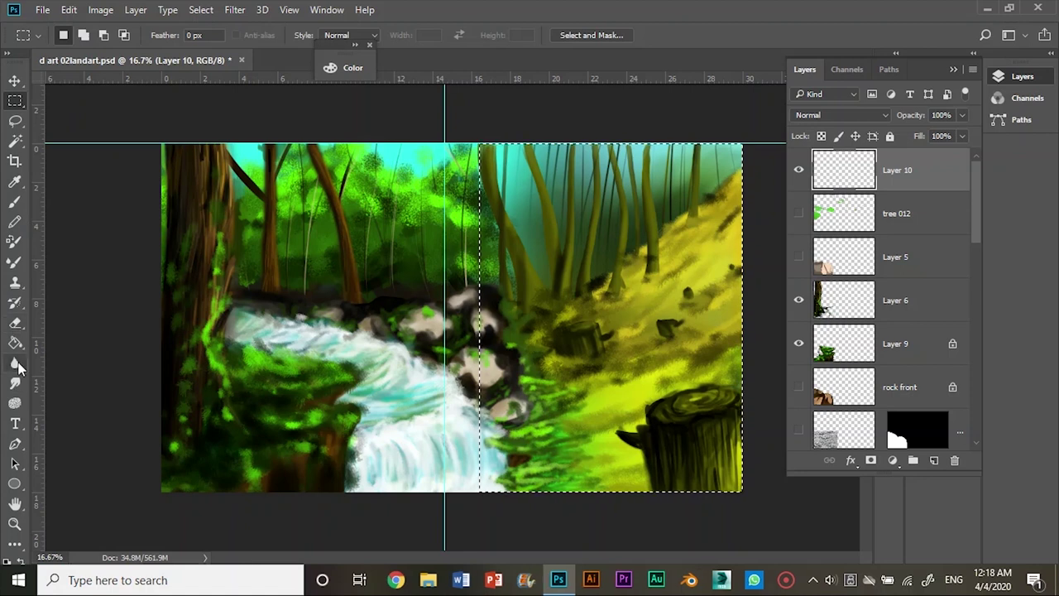
key(shift+g)
click(81, 35)
click(909, 321)
click(698, 395)
drag(700, 419, 623, 418)
click(894, 137)
After a trial fill, set the gradient's colour stop to black for a black-to-transparent gradient
drag(717, 294, 504, 293)
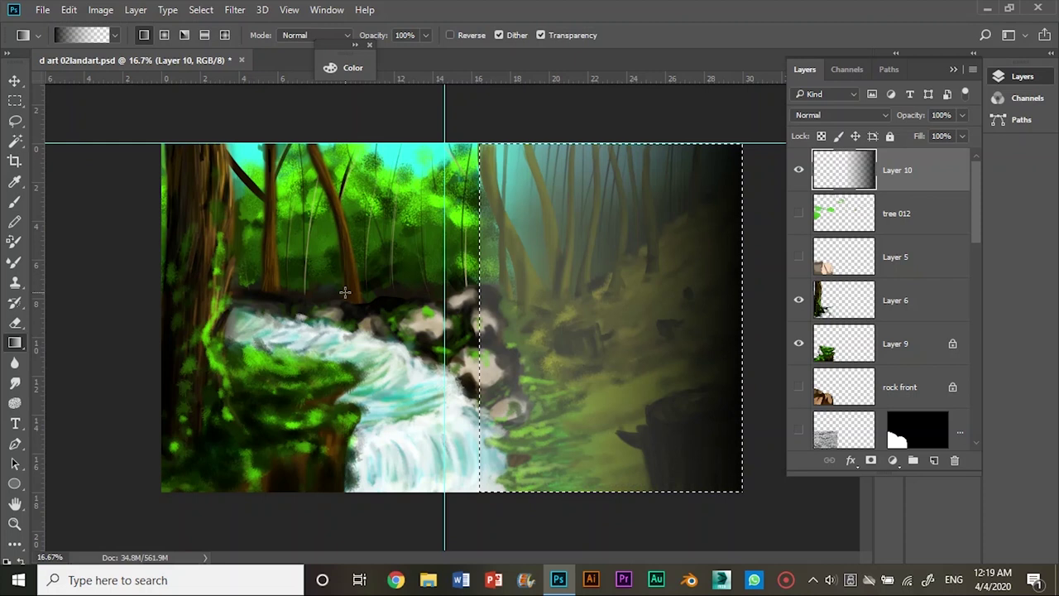
key(ctrl+z)
click(81, 35)
click(681, 419)
click(251, 372)
click(599, 171)
click(901, 135)
Draw the black-to-transparent gradient across the right side and save the document
drag(45, 294, 757, 329)
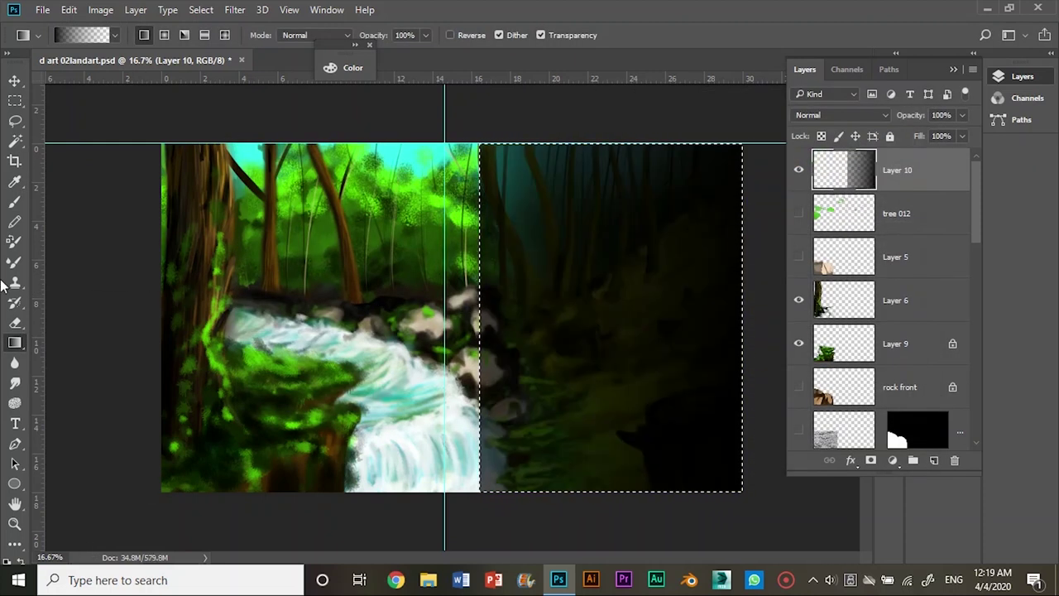
key(ctrl+z)
drag(97, 317, 768, 331)
key(ctrl+s)
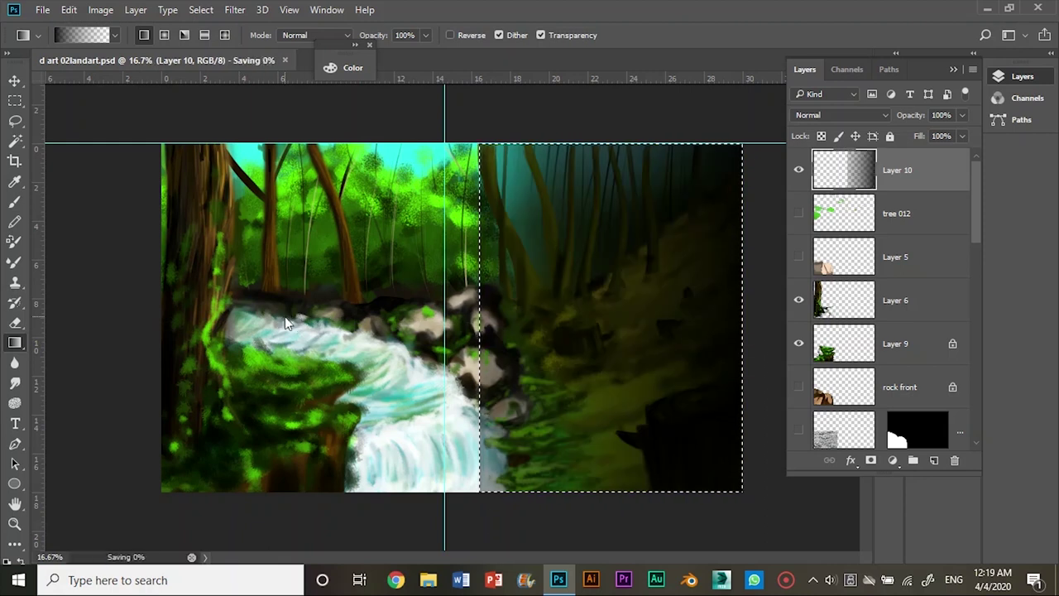
Hide the first gradient layer, select mid-canvas to the right edge and fill a new layer with the gradient
key(v)
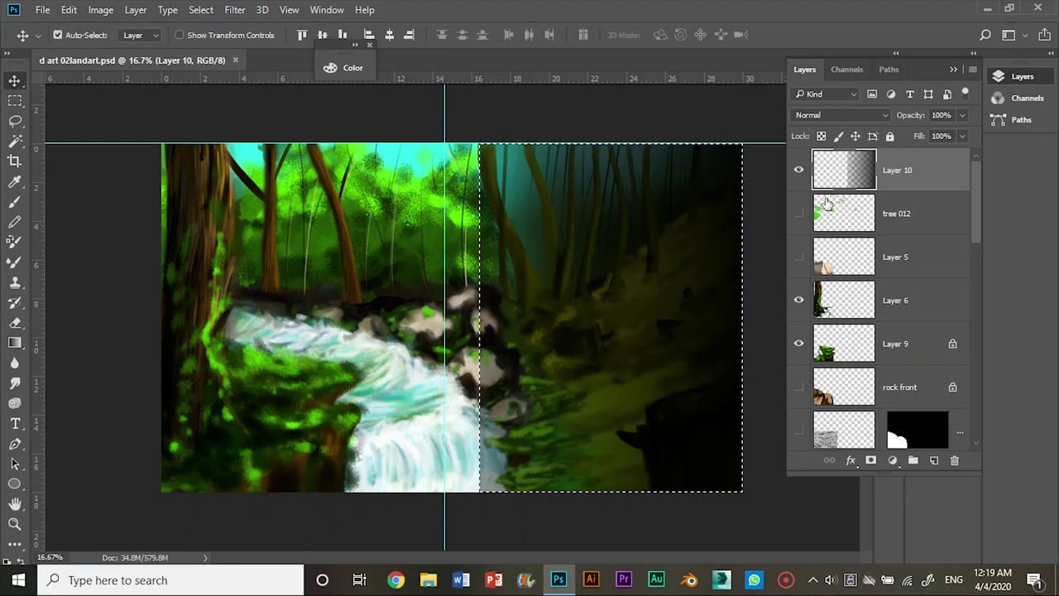
click(799, 169)
key(m)
key(ctrl+d)
drag(382, 145, 787, 534)
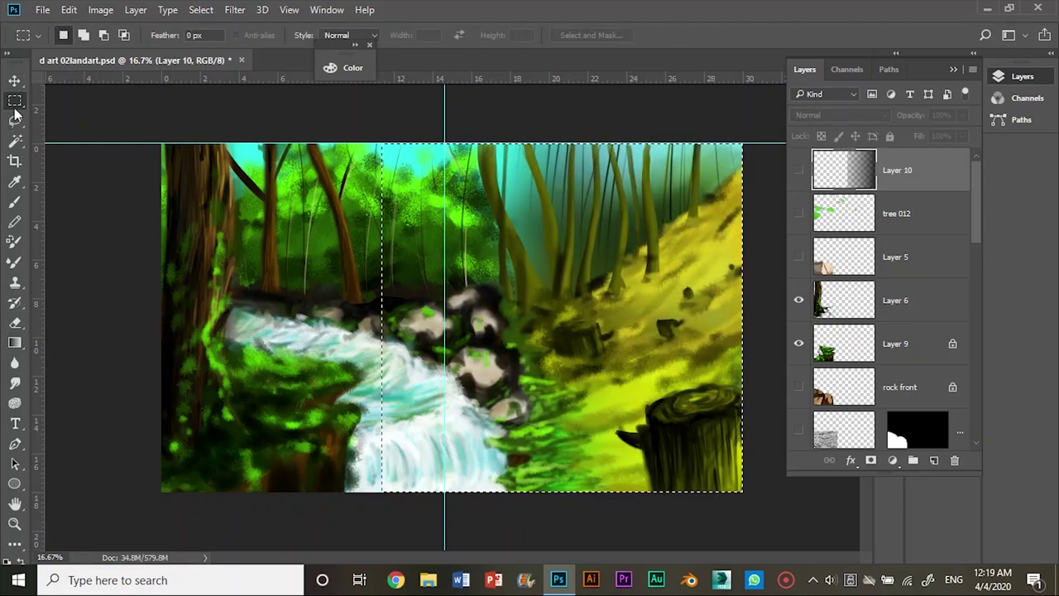
key(g)
key(ctrl+shift+alt+n)
drag(758, 300, 355, 298)
key(ctrl+z)
drag(747, 333, 288, 332)
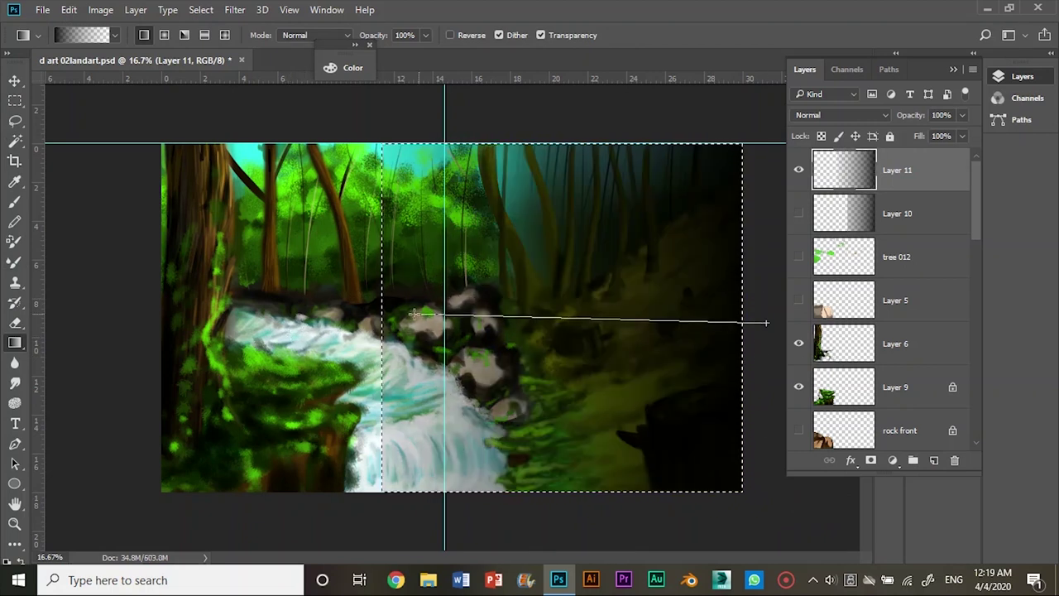
Delete the old Layer 10 and cycle through blend modes on Layer 11
drag(768, 320, 451, 320)
click(863, 217)
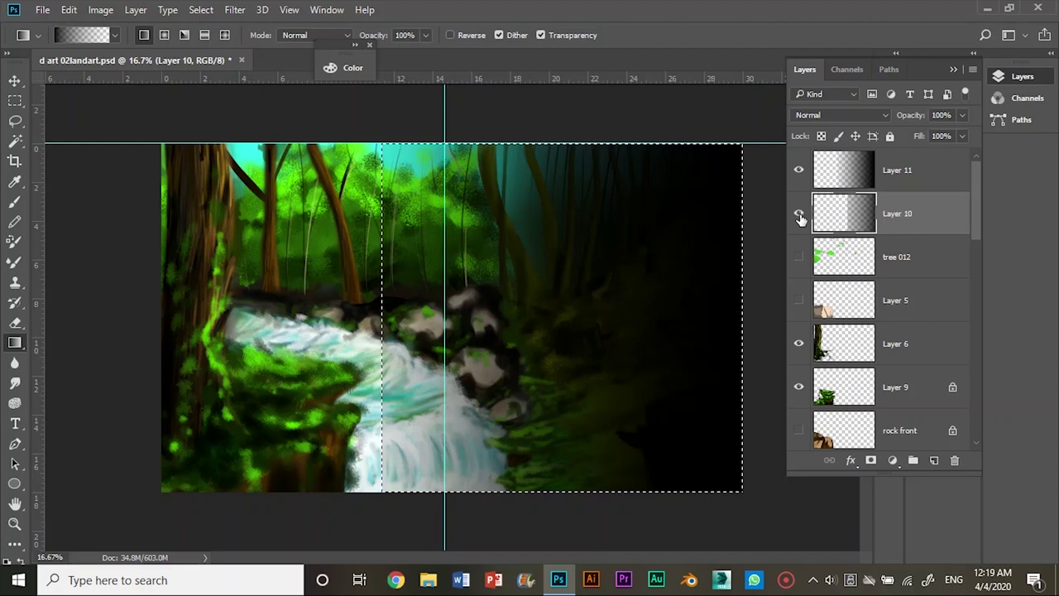
drag(898, 213, 955, 460)
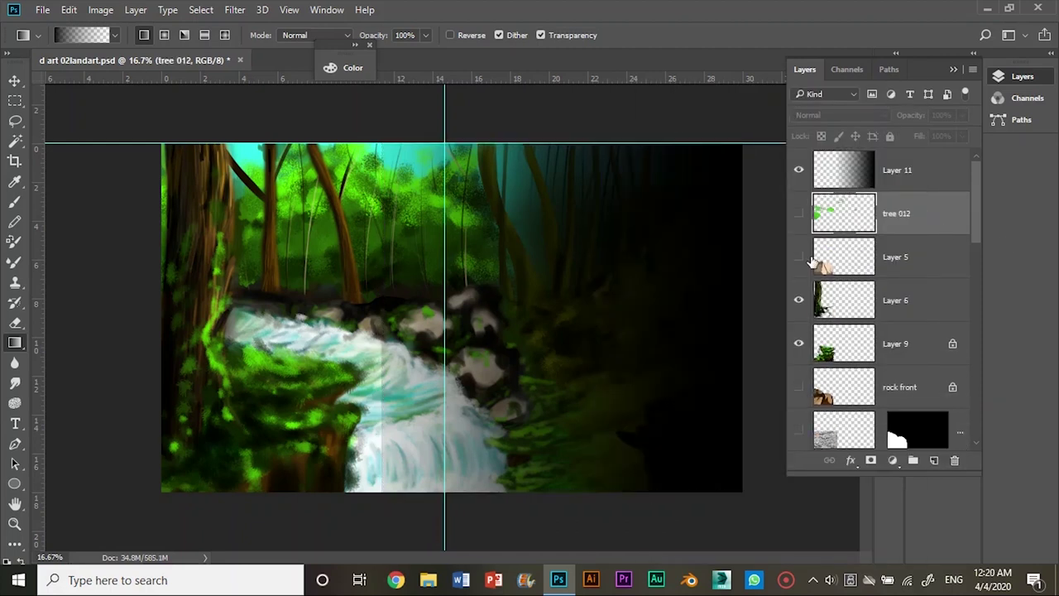
click(910, 169)
key(Down)
key(Down)
key(Down)
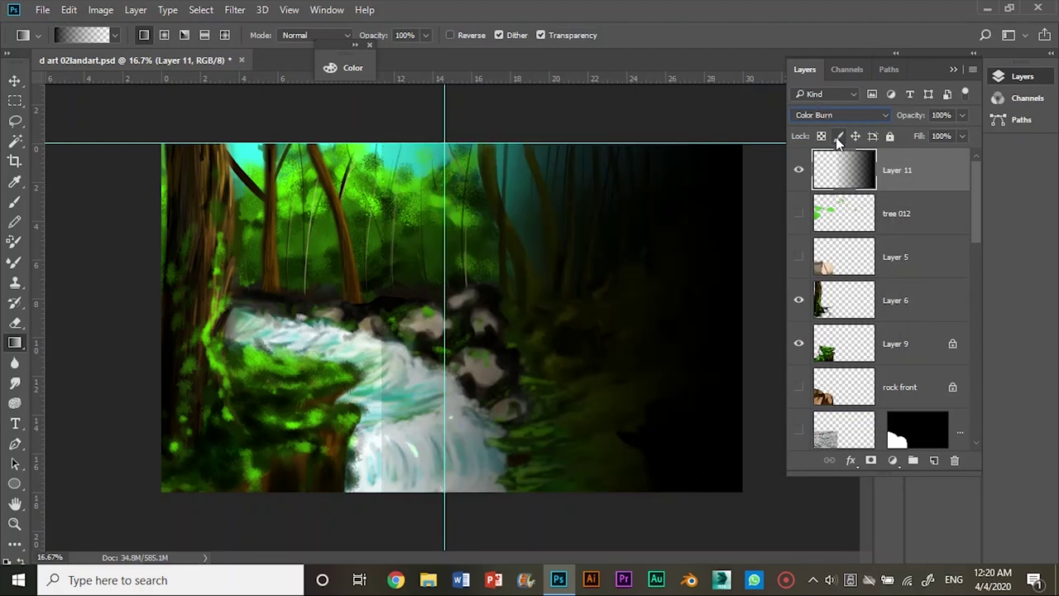
key(Down)
key(Down)
key(Down)
key(Down)
key(Down)
key(Down)
key(Down)
key(Down)
key(Down)
key(Down)
key(Down)
key(Down)
key(Down)
key(Down)
key(Down)
key(Up)
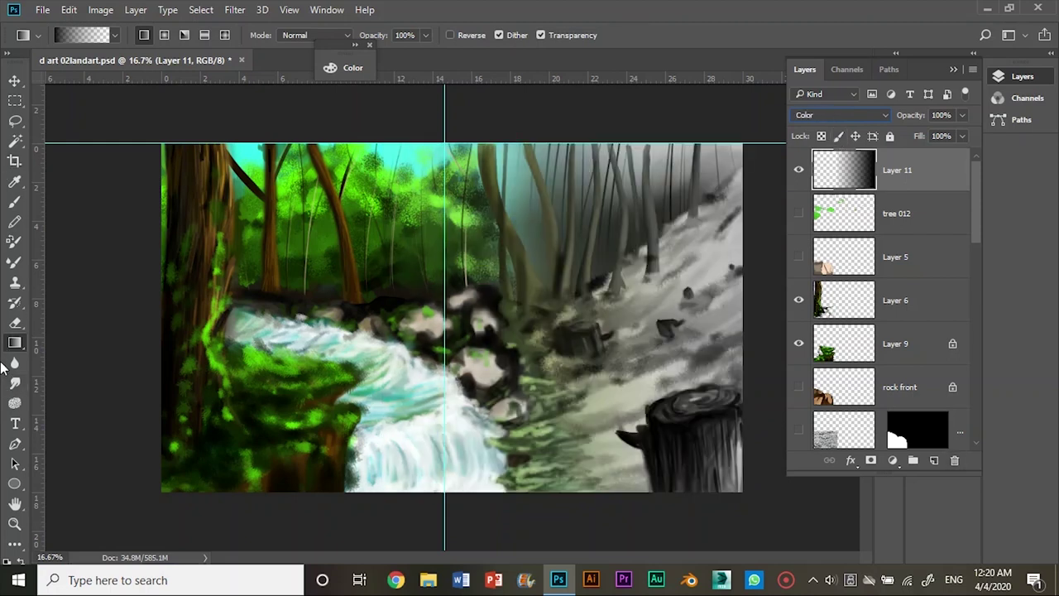
Try Luminosity, then free-transform Layer 11 to narrow the gradient toward the right side
click(15, 322)
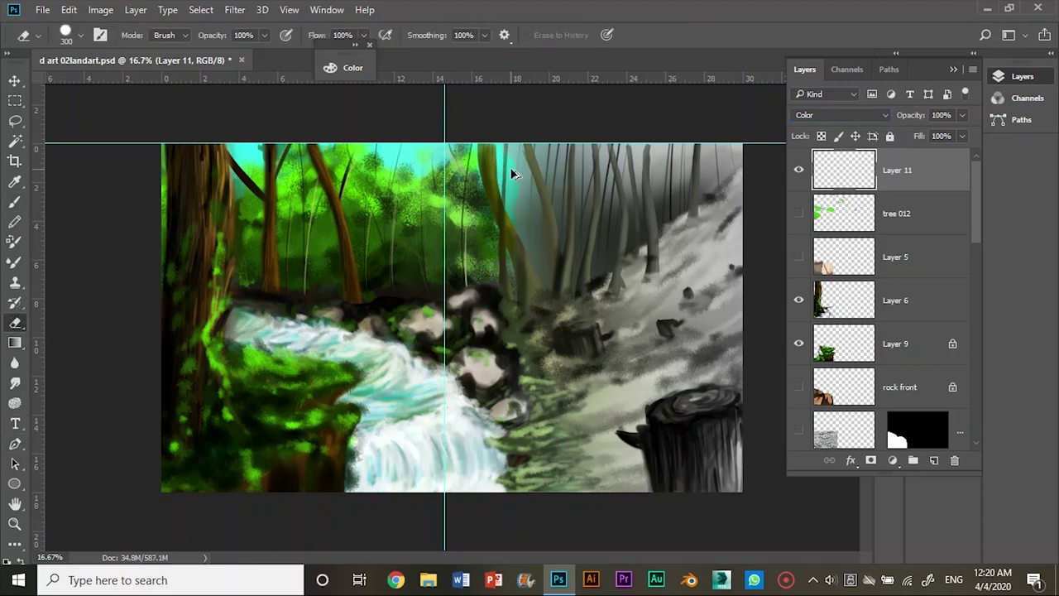
key(Down)
click(66, 35)
click(51, 335)
key(ctrl+t)
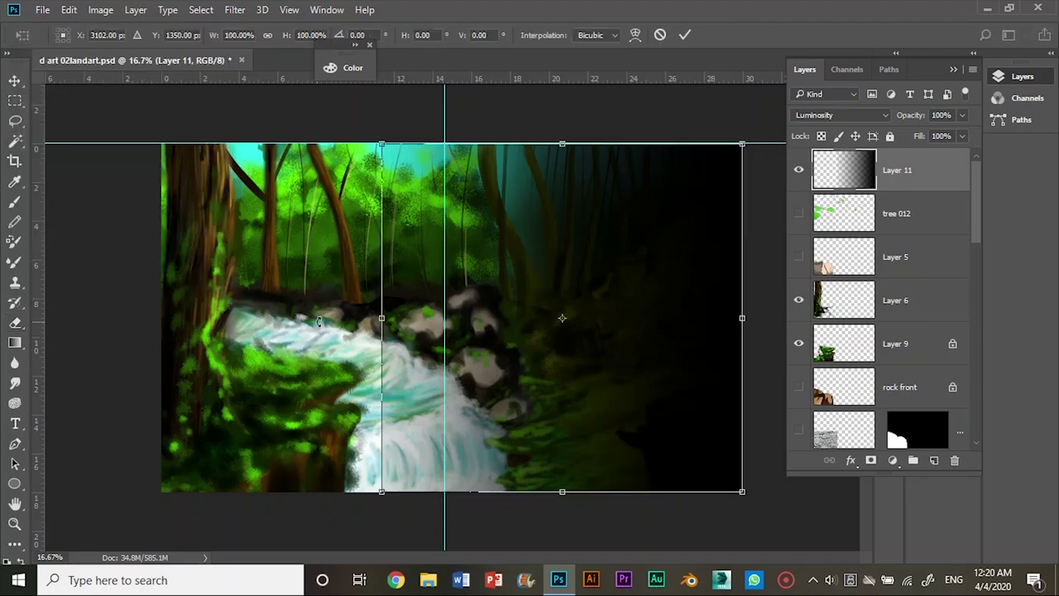
drag(162, 318, 237, 318)
click(688, 35)
Set Layer 11 to Saturation blending and erase its middle and top to restore green
click(857, 116)
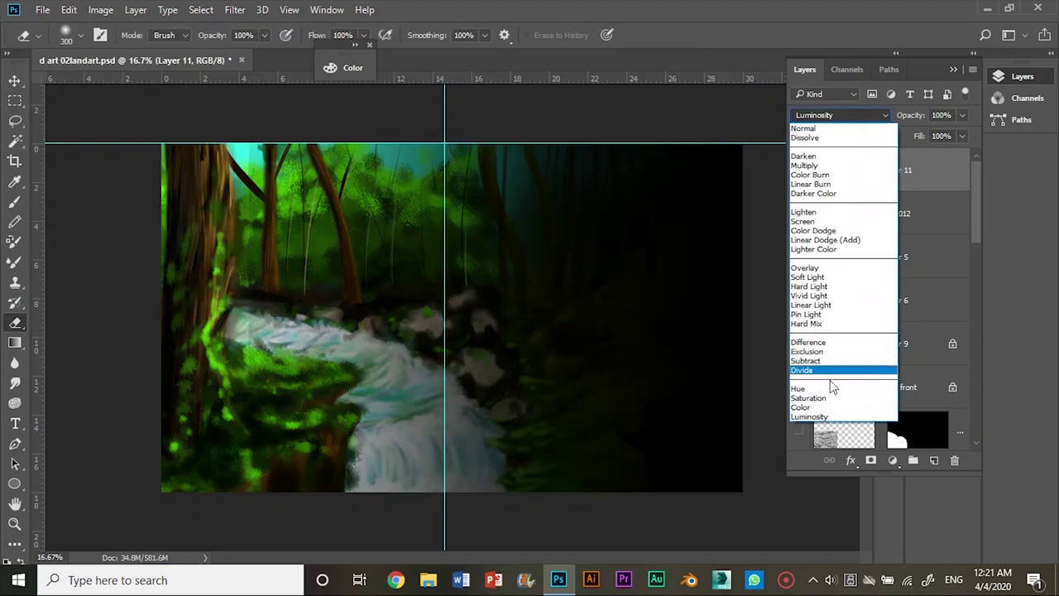
click(828, 395)
mouse_move(482, 205)
mouse_down()
mouse_move(470, 196)
mouse_move(331, 312)
mouse_up()
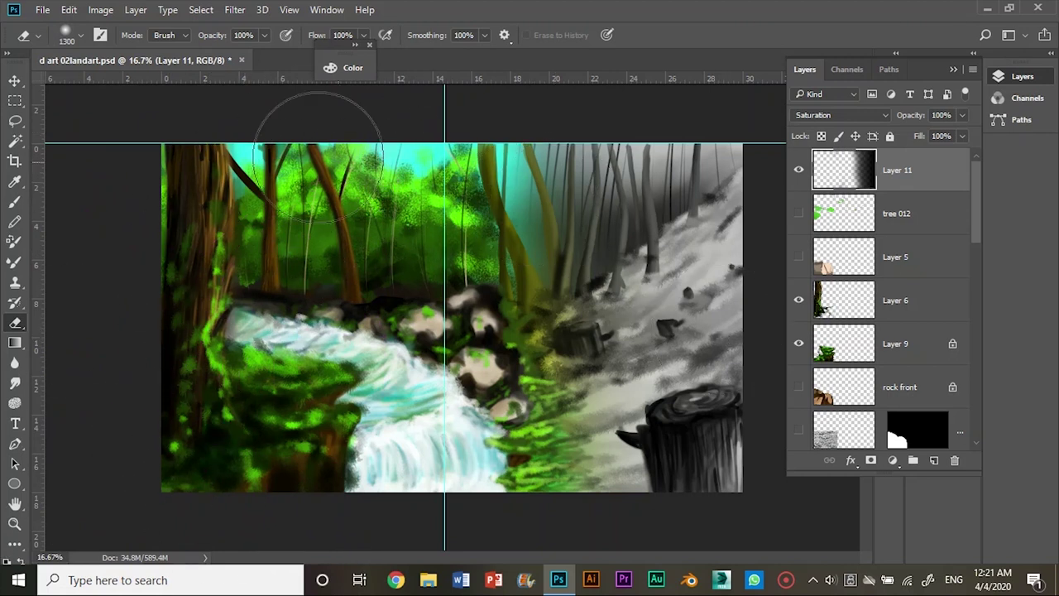
key(v)
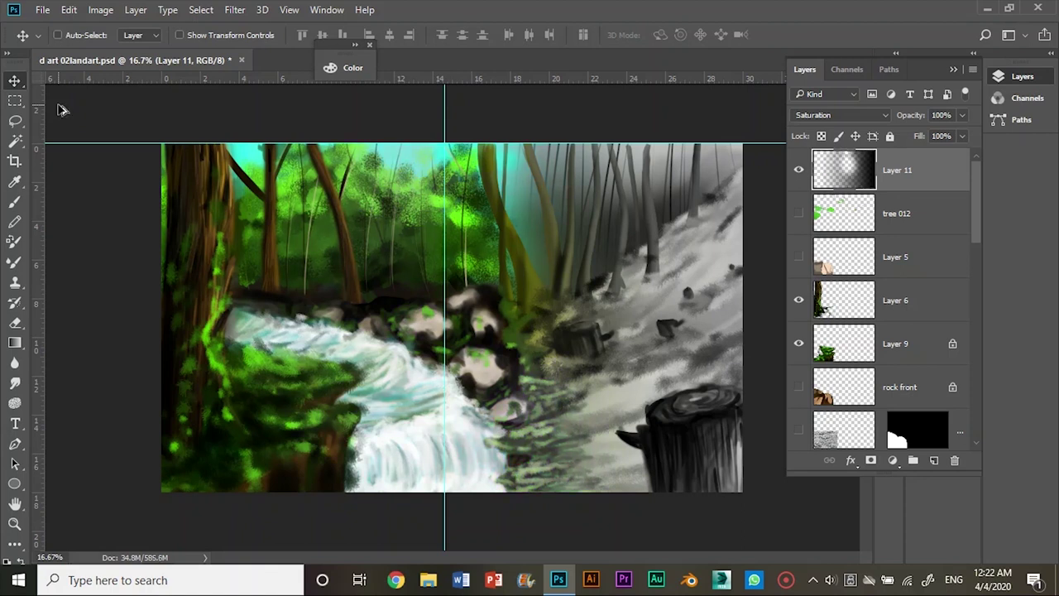
Erase the Saturation layer down the canvas centre, then zoom in
click(15, 322)
mouse_move(450, 249)
mouse_down()
mouse_move(437, 207)
mouse_move(465, 331)
mouse_move(480, 469)
mouse_move(464, 382)
mouse_move(212, 265)
mouse_move(369, 281)
mouse_up()
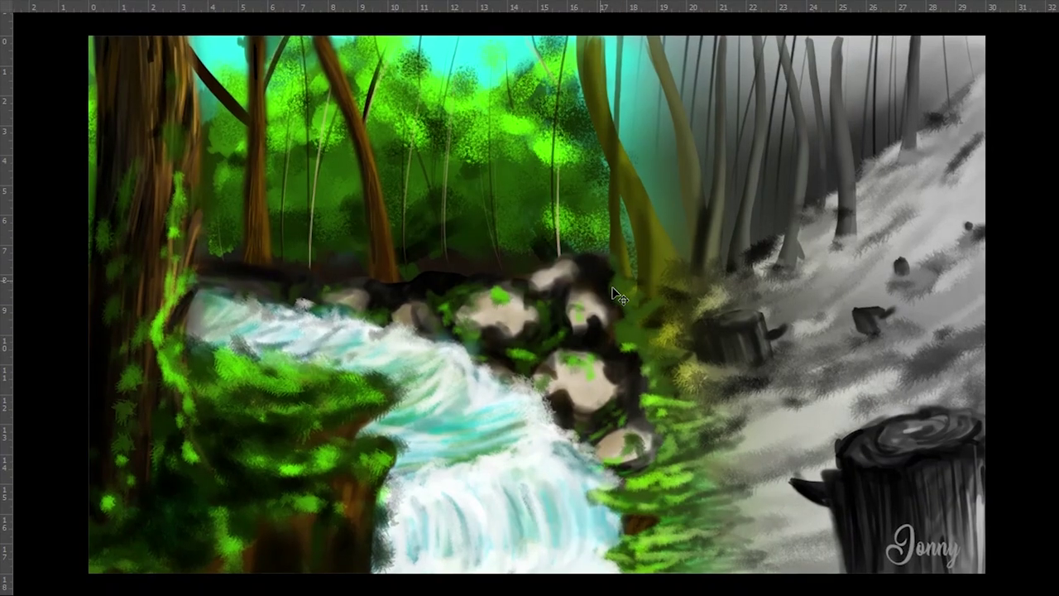
scroll(617, 296, up, 2)
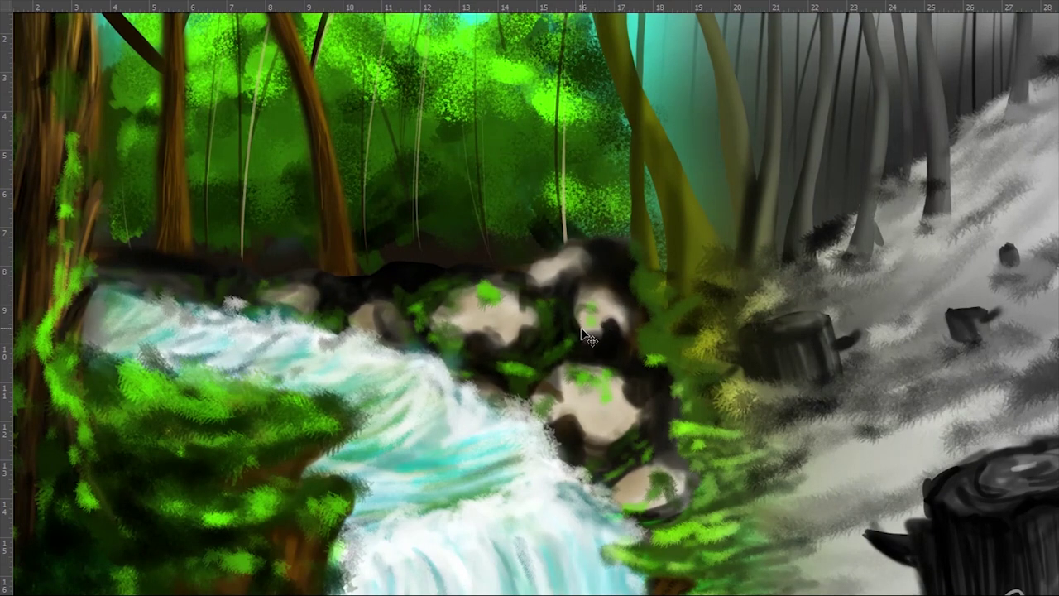
scroll(544, 377, up, 2)
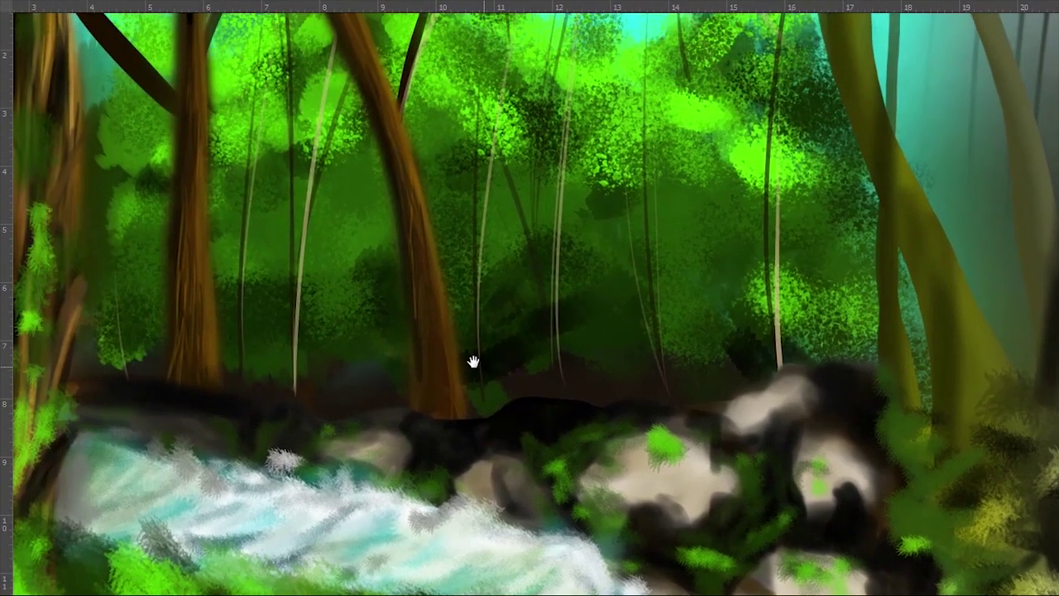
Pan across the waterfall, treetops, grayscale slope, stumps and signature corner to review the painting
mouse_move(266, 200)
mouse_down()
mouse_move(521, 409)
mouse_move(552, 382)
mouse_move(534, 167)
mouse_up()
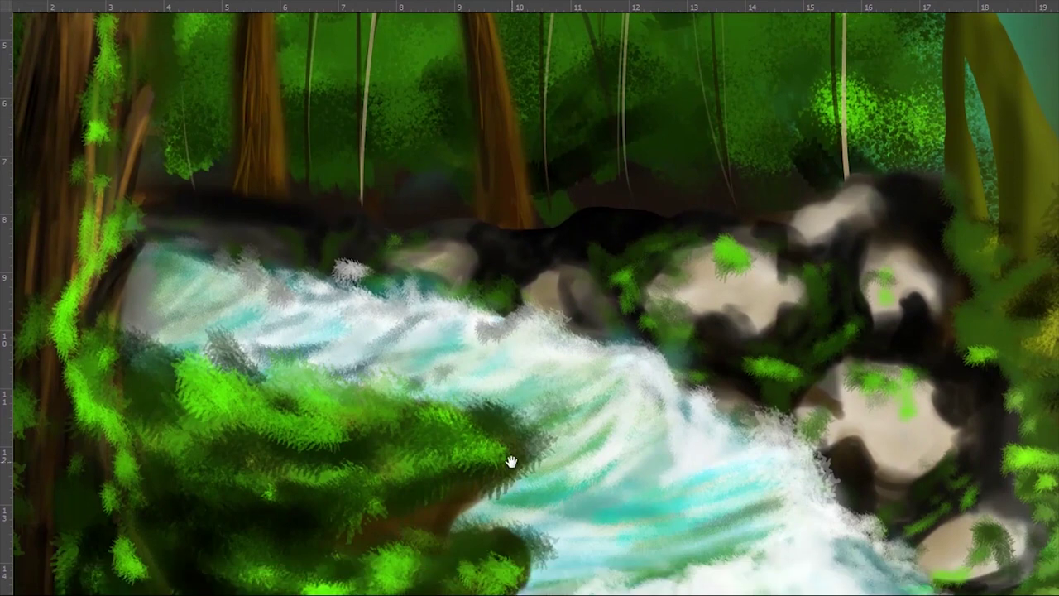
mouse_move(511, 461)
mouse_down()
mouse_move(508, 173)
mouse_move(494, 307)
mouse_move(411, 294)
mouse_up()
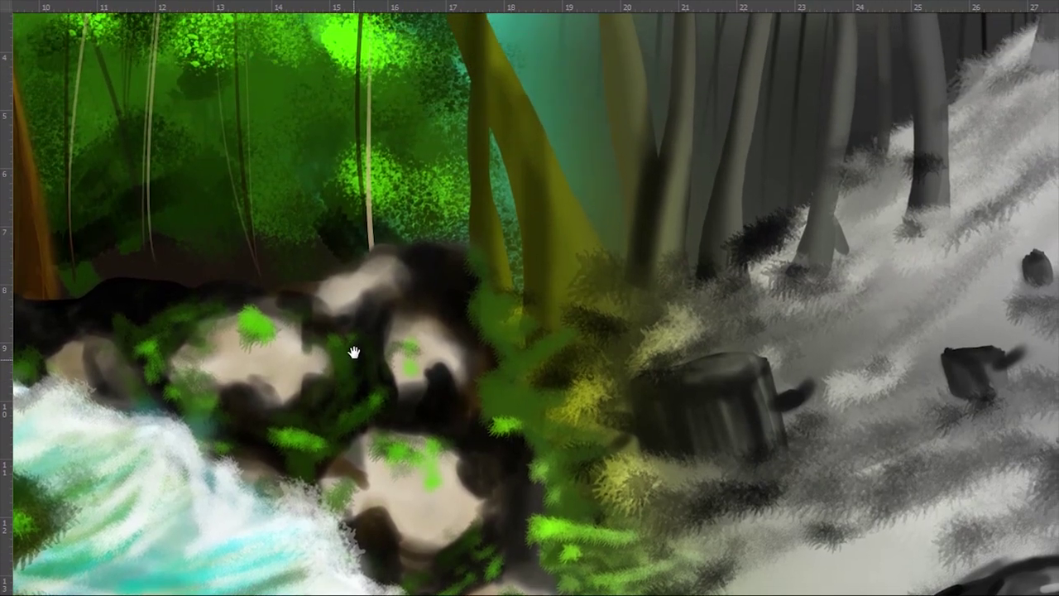
drag(354, 352, 338, 505)
mouse_move(405, 190)
mouse_down()
mouse_move(402, 342)
mouse_move(350, 191)
mouse_move(319, 163)
mouse_up()
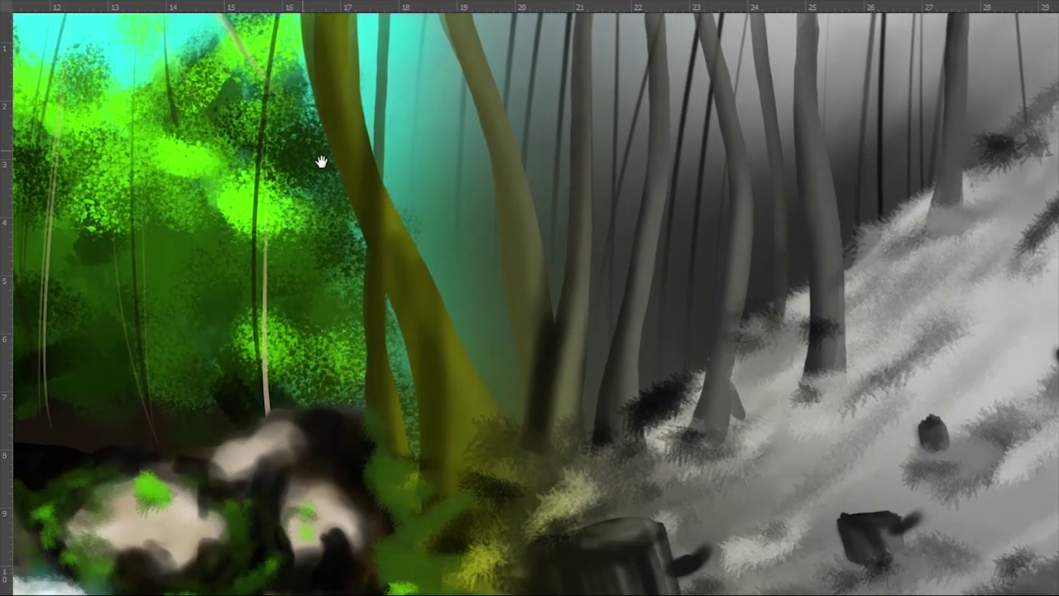
mouse_move(523, 286)
mouse_down()
mouse_move(488, 216)
mouse_move(435, 169)
mouse_up()
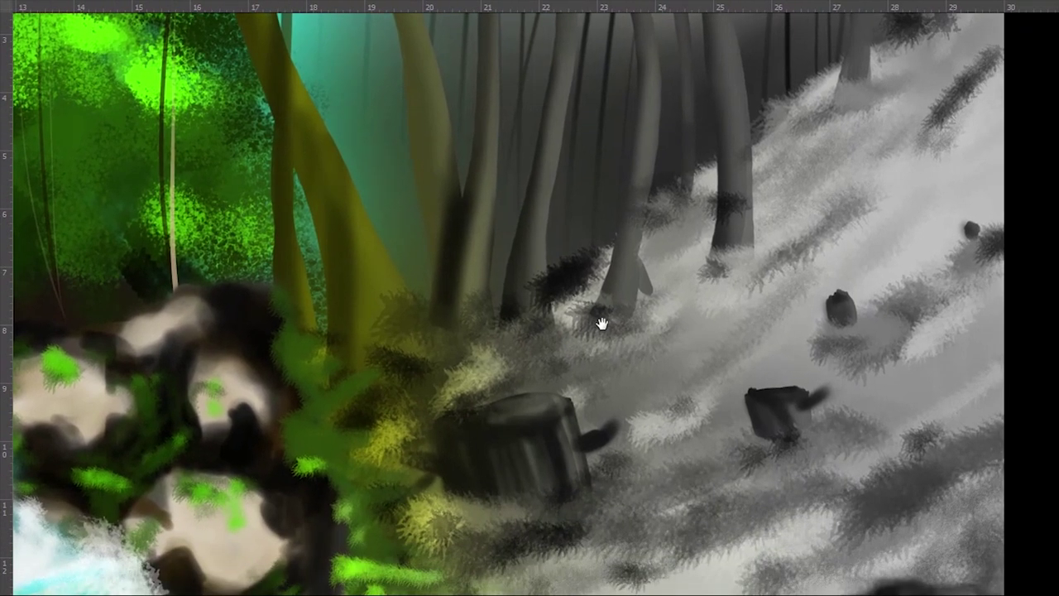
mouse_move(601, 317)
mouse_down()
mouse_move(601, 208)
mouse_move(622, 150)
mouse_up()
drag(599, 353, 617, 169)
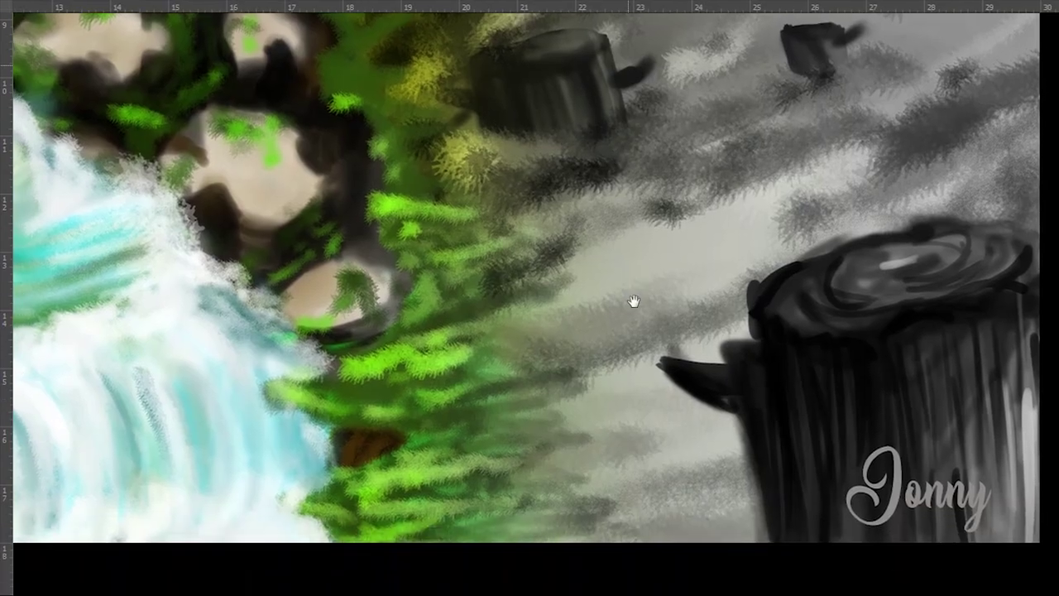